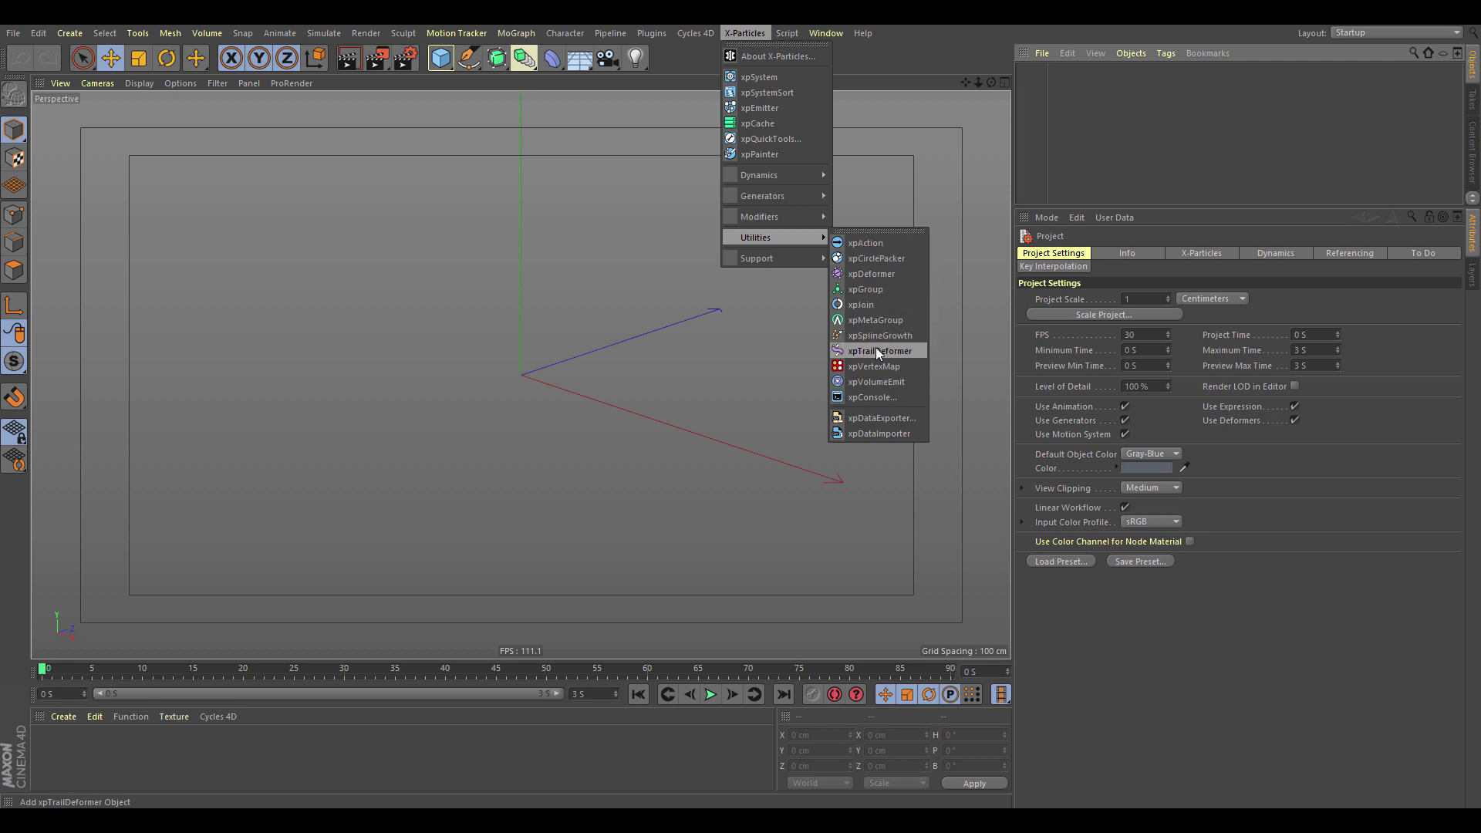
Add an xpVertexMap object and a sphere, and include the sphere in the vertex map's Objects list
left_click(888, 367)
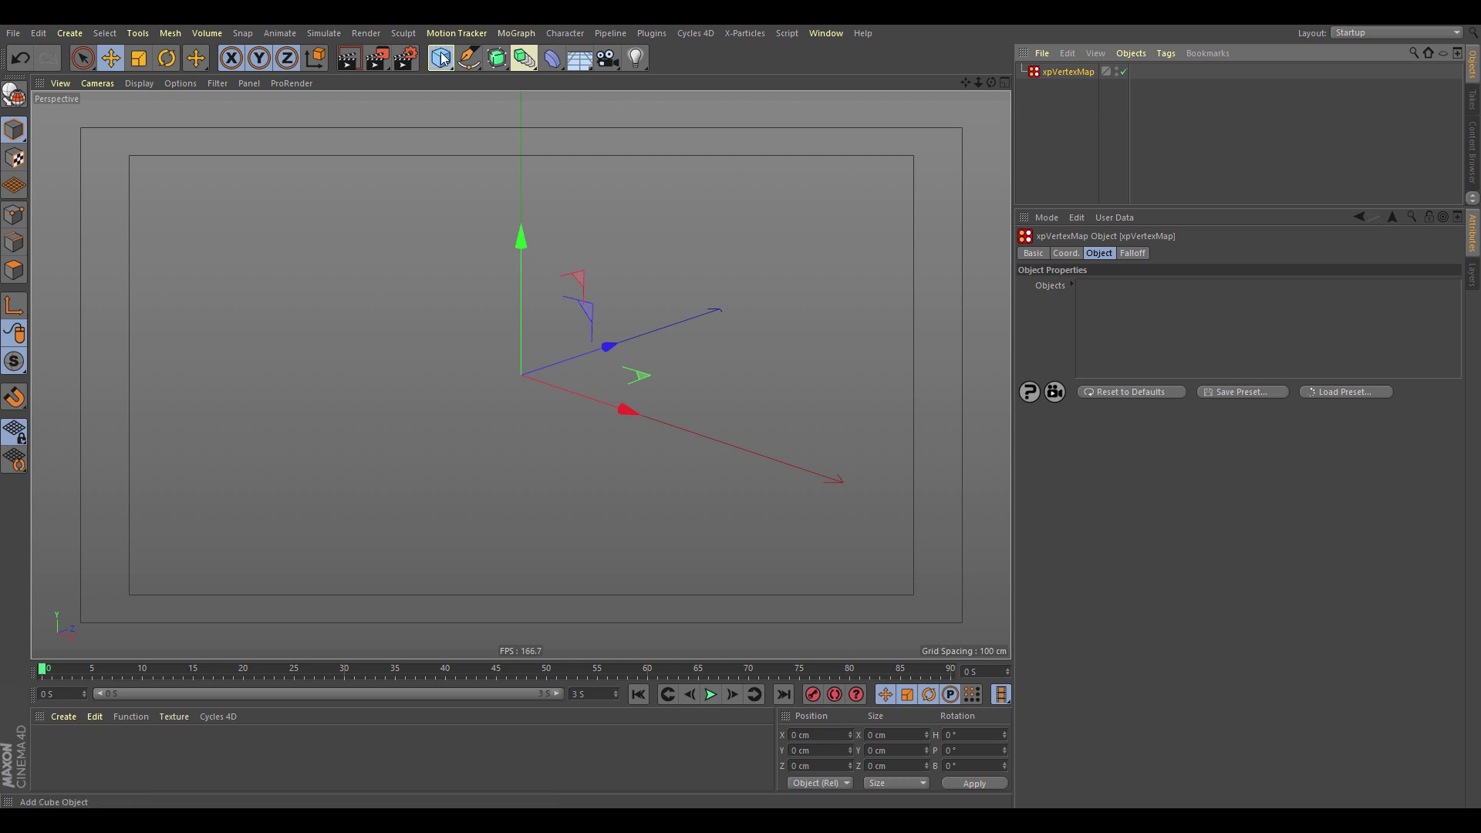
left_click_drag(441, 58, 749, 113)
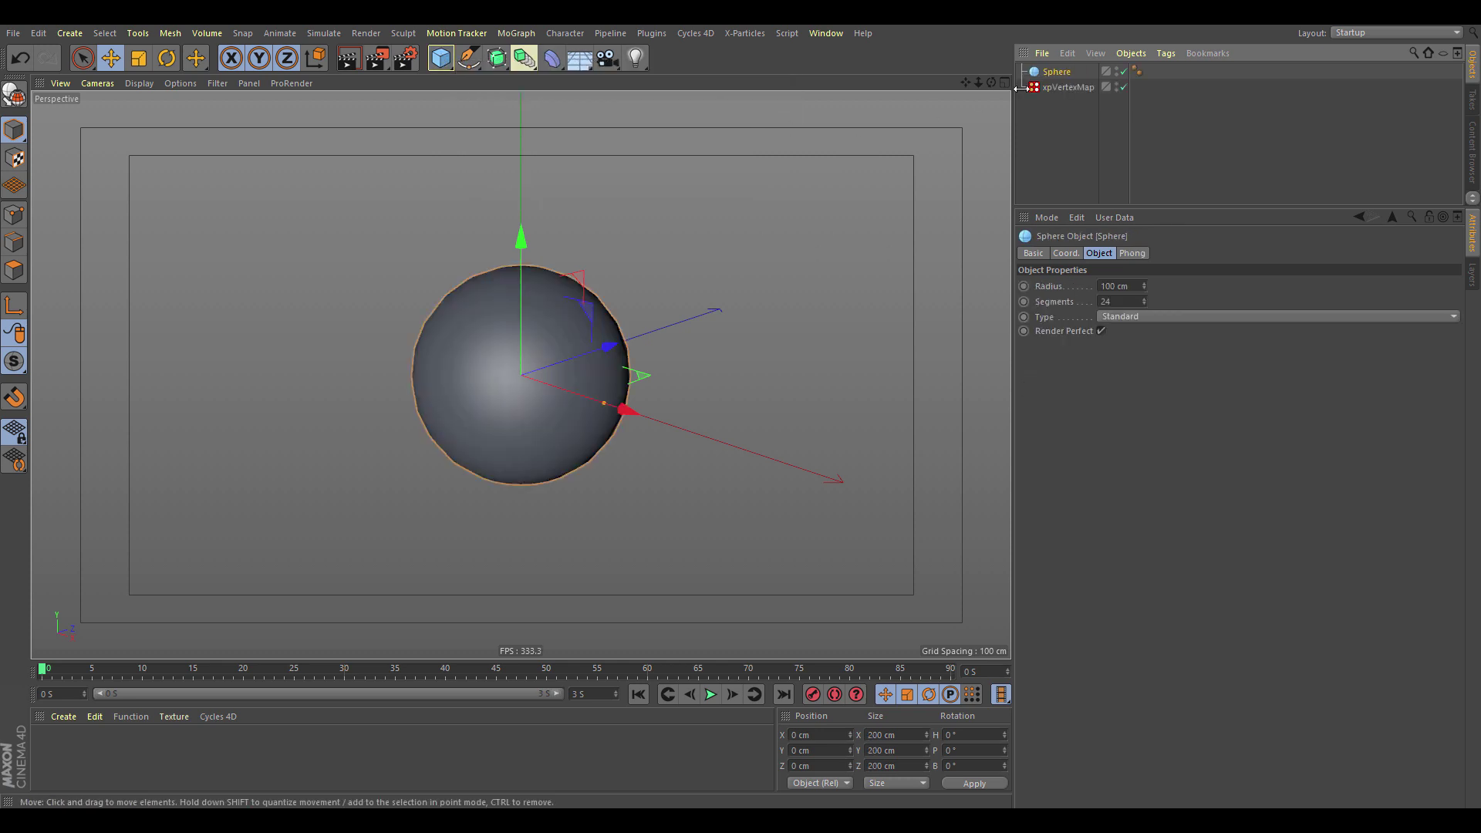
left_click_drag(1058, 71, 1131, 303)
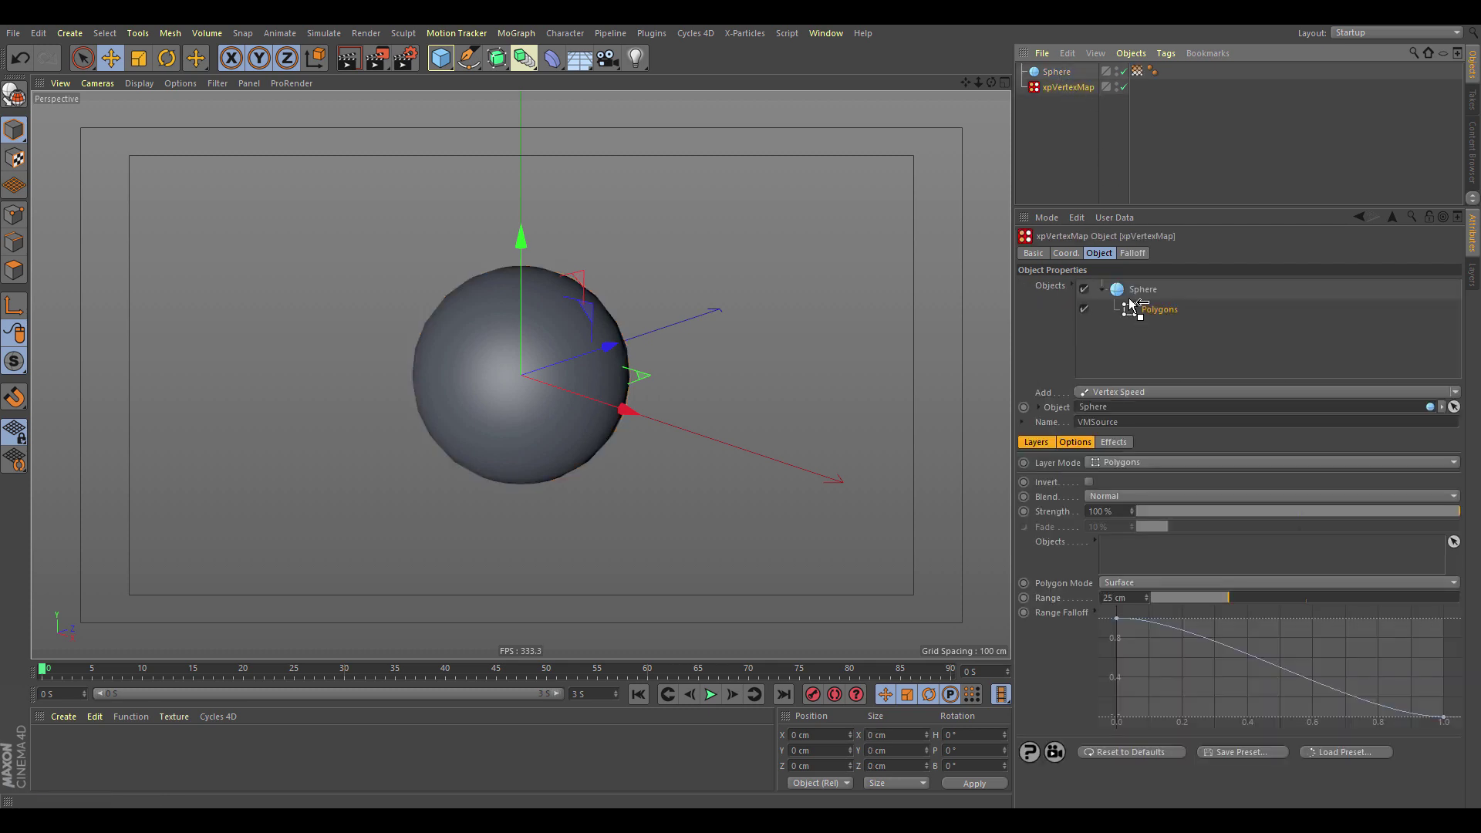
Display the sphere's vertex map weights, and collapse the Sphere entry in the xpVertexMap's Objects list
left_click(1137, 71)
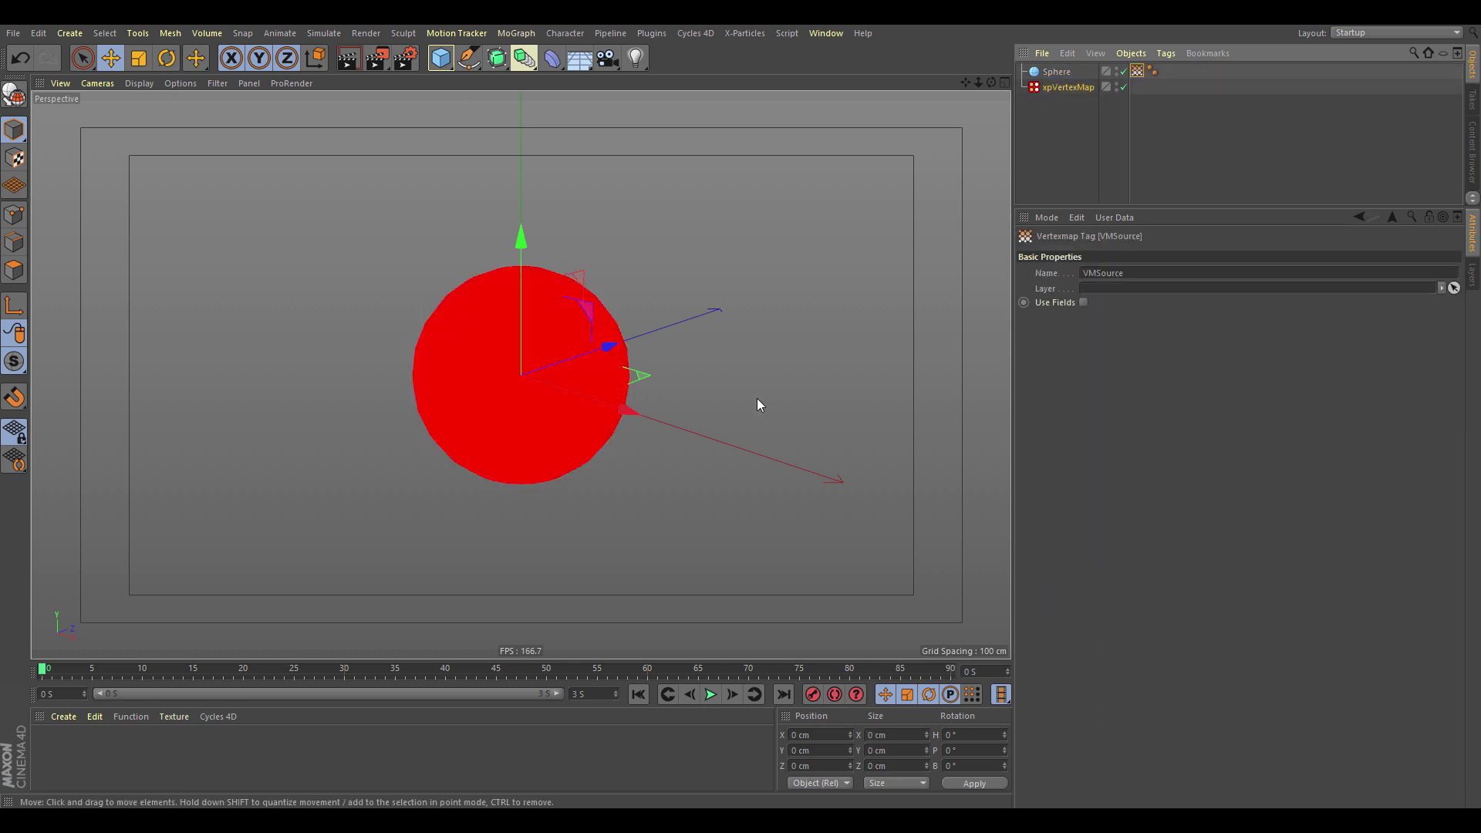
left_click_drag(760, 399, 963, 295, "alt")
left_click(1068, 86)
left_click_drag(1183, 208, 1183, 157)
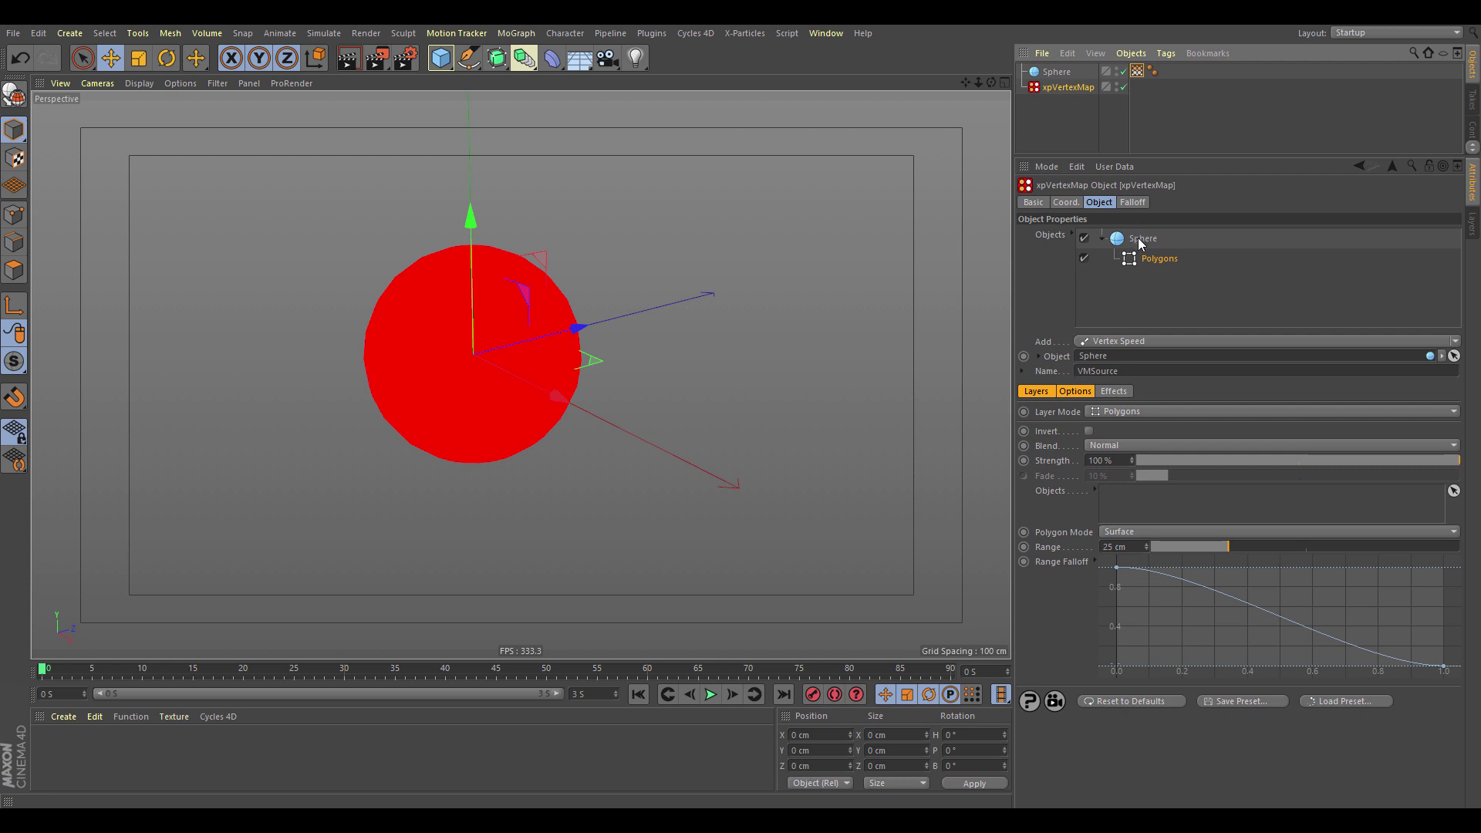
left_click(1103, 240)
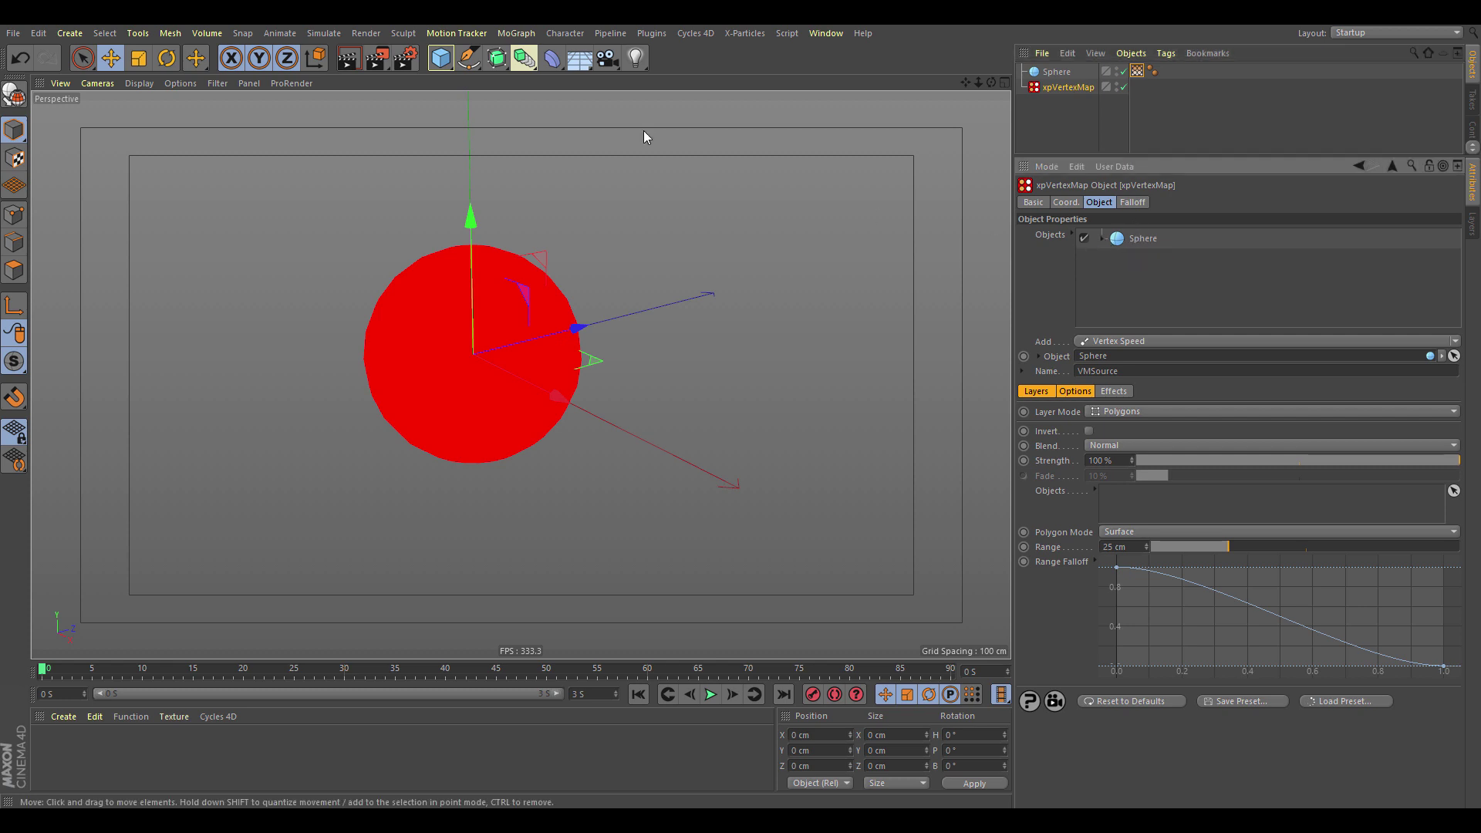
Add a plane and move it about 367 cm along Z, away from the sphere
left_click(440, 58)
left_click(604, 108)
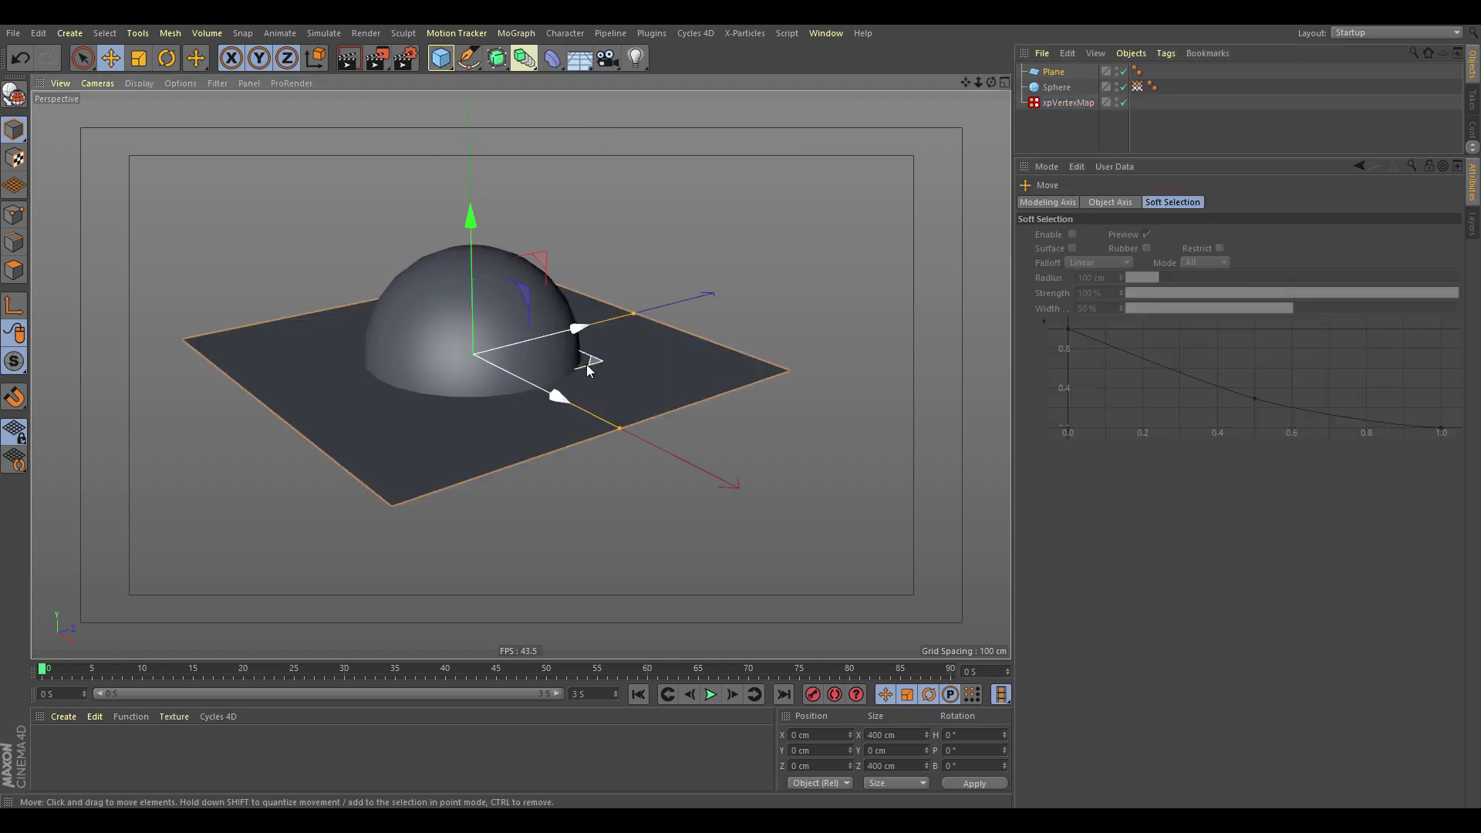
left_click_drag(579, 330, 824, 266)
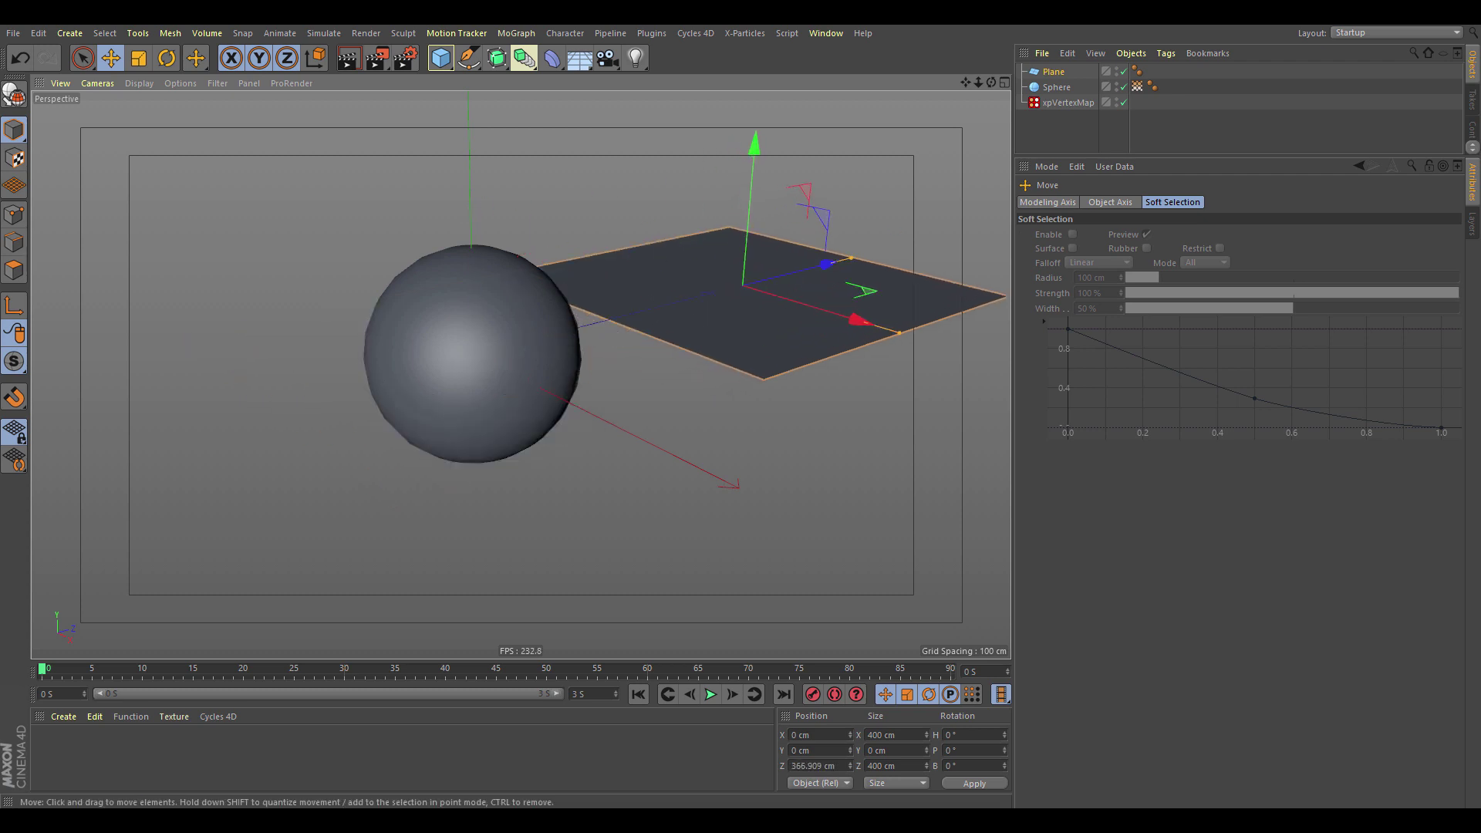
Add the plane to the xpVertexMap's Objects list and display the plane's vertex map weights
left_click(1069, 102)
left_click_drag(1053, 71, 1098, 263)
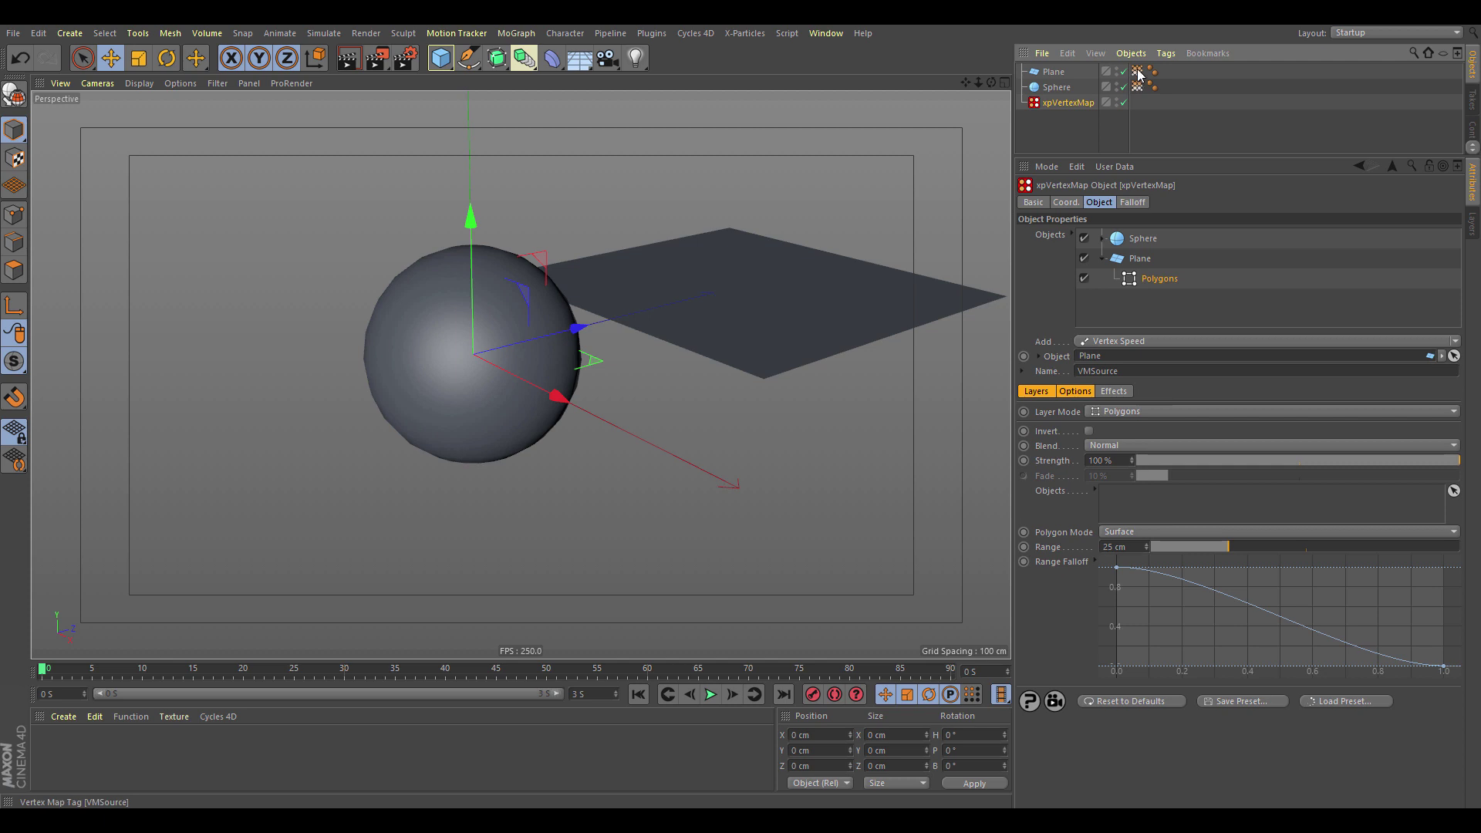
left_click(1137, 71)
left_click_drag(766, 317, 691, 345, "alt")
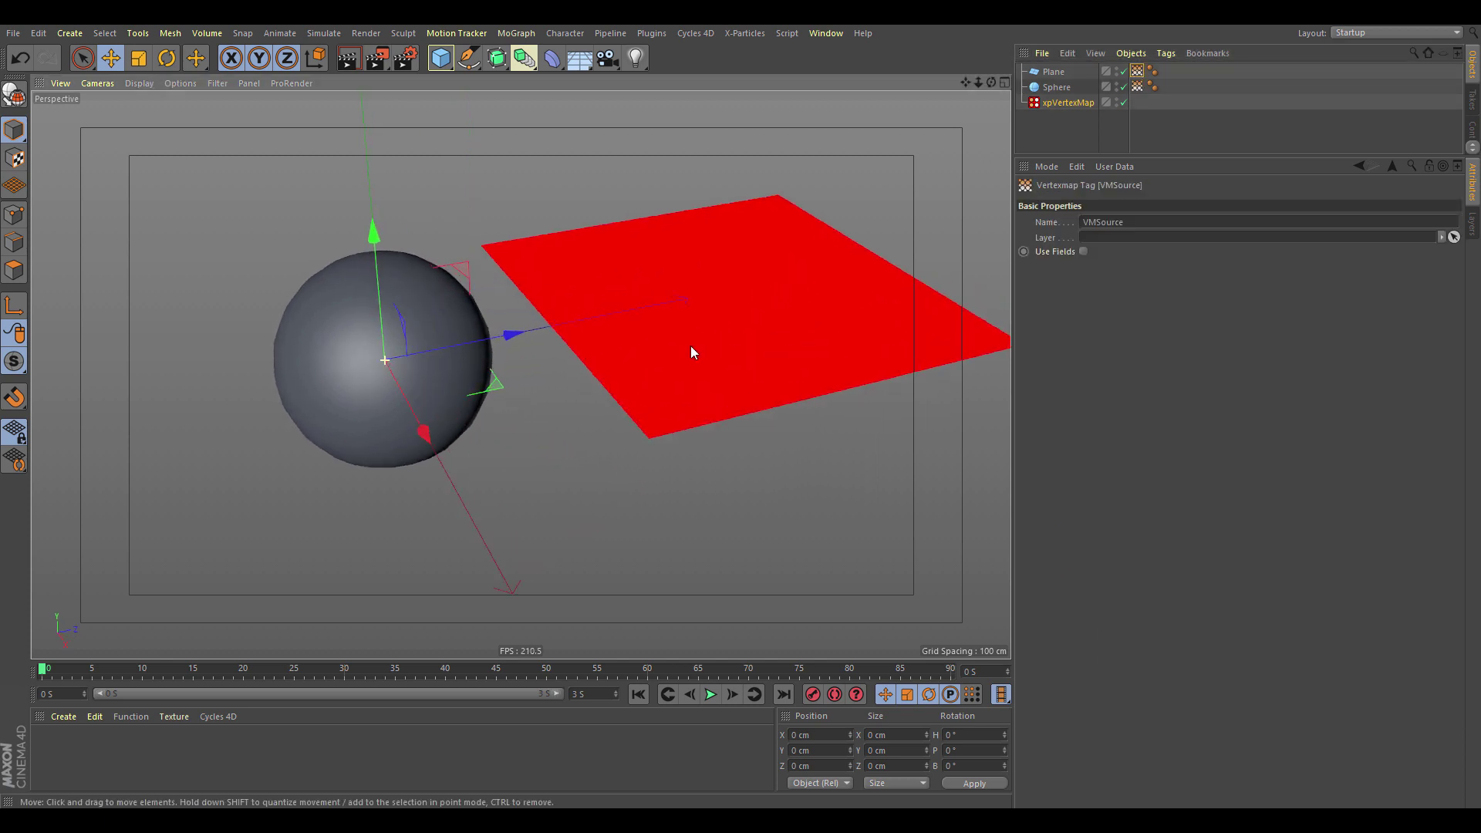
left_click(1035, 104)
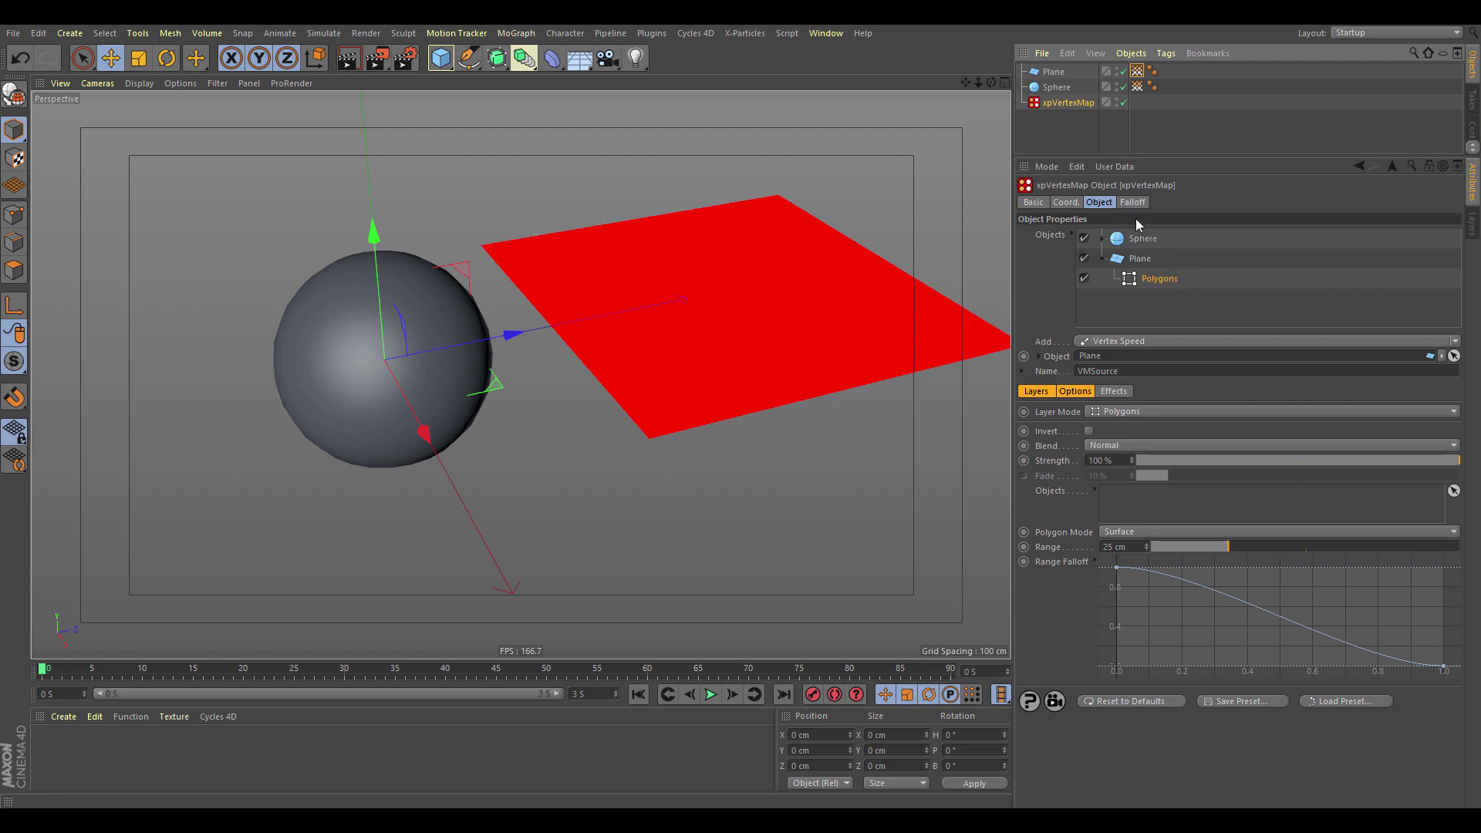
Delete the plane and remove its empty entry from the xpVertexMap's Objects list
left_click(1054, 72)
key("Delete")
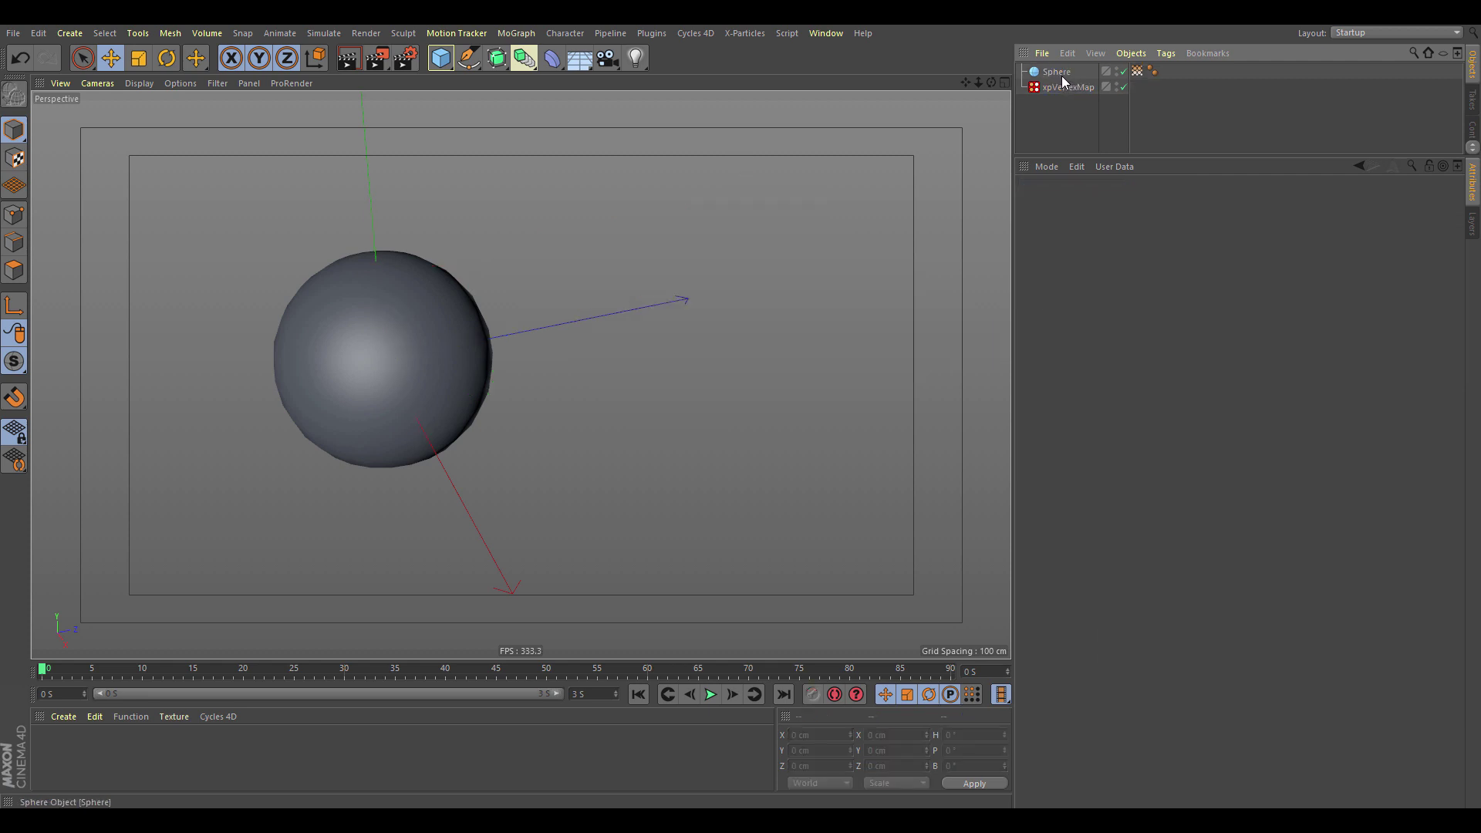
left_click(1061, 86)
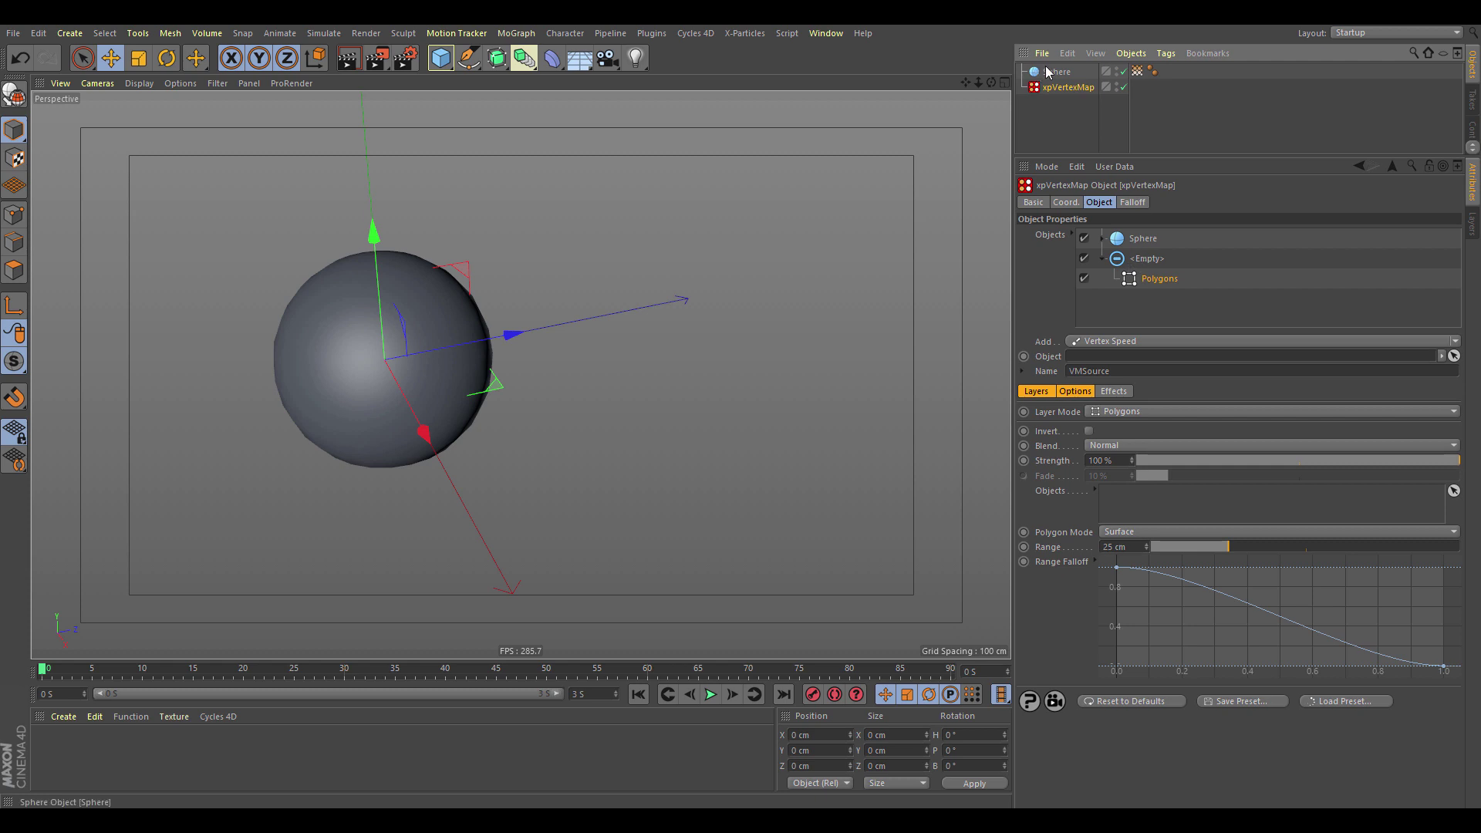
left_click(1156, 260)
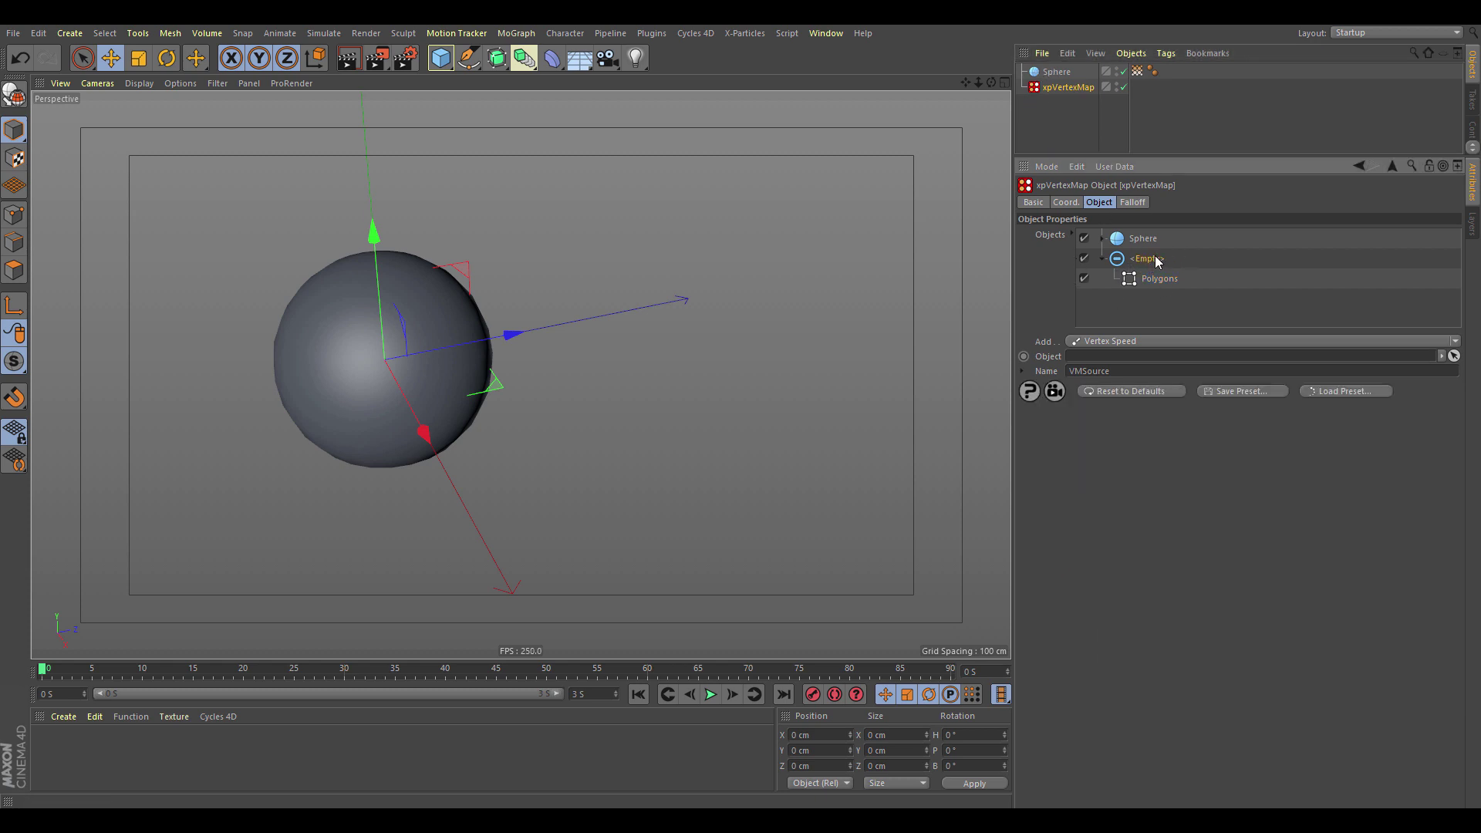
key("Delete")
Open the settings of the sphere's Polygons layer in the xpVertexMap and review the available layer modes
left_click(1111, 242)
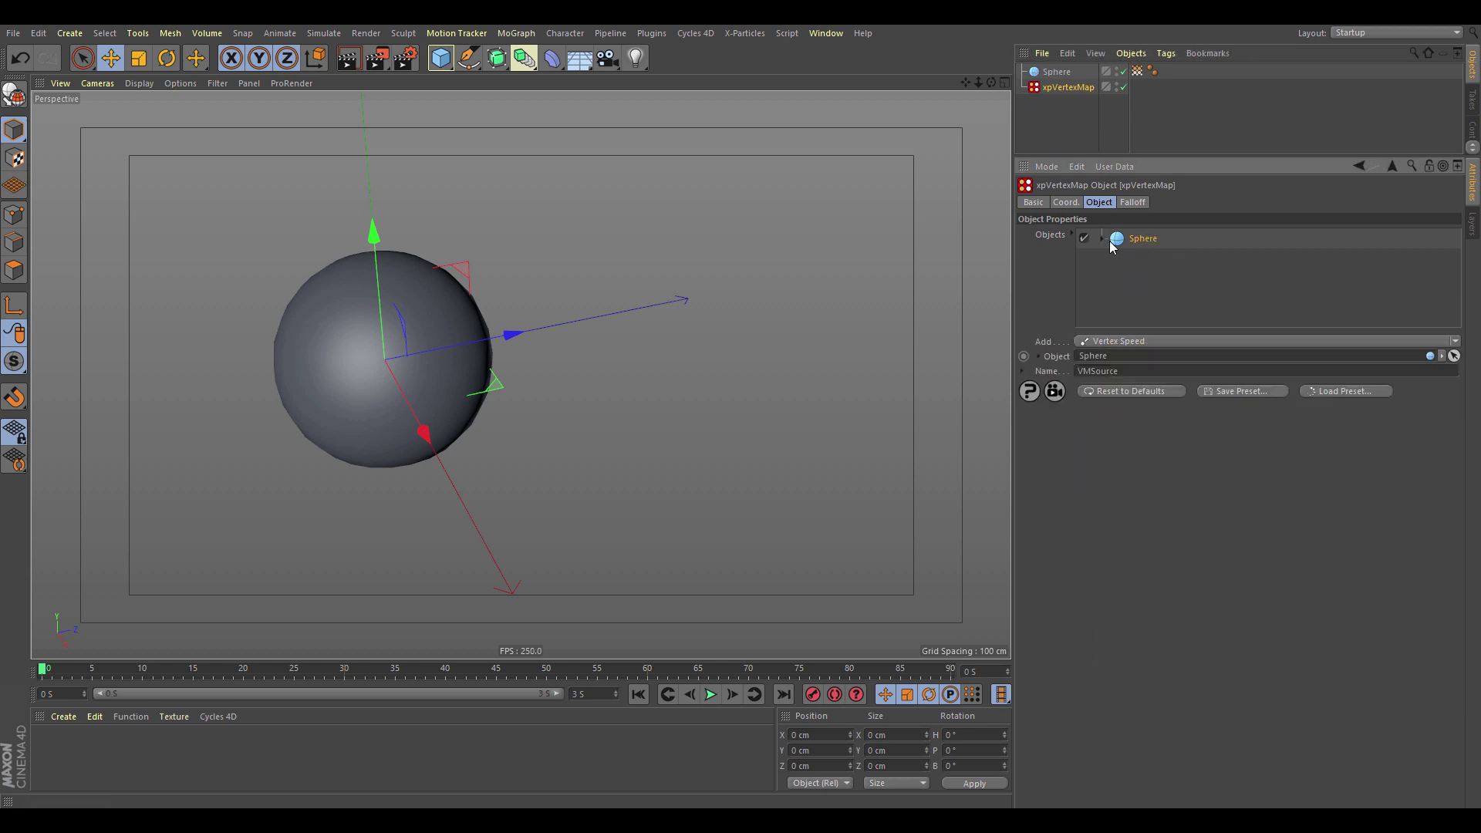
left_click(1103, 239)
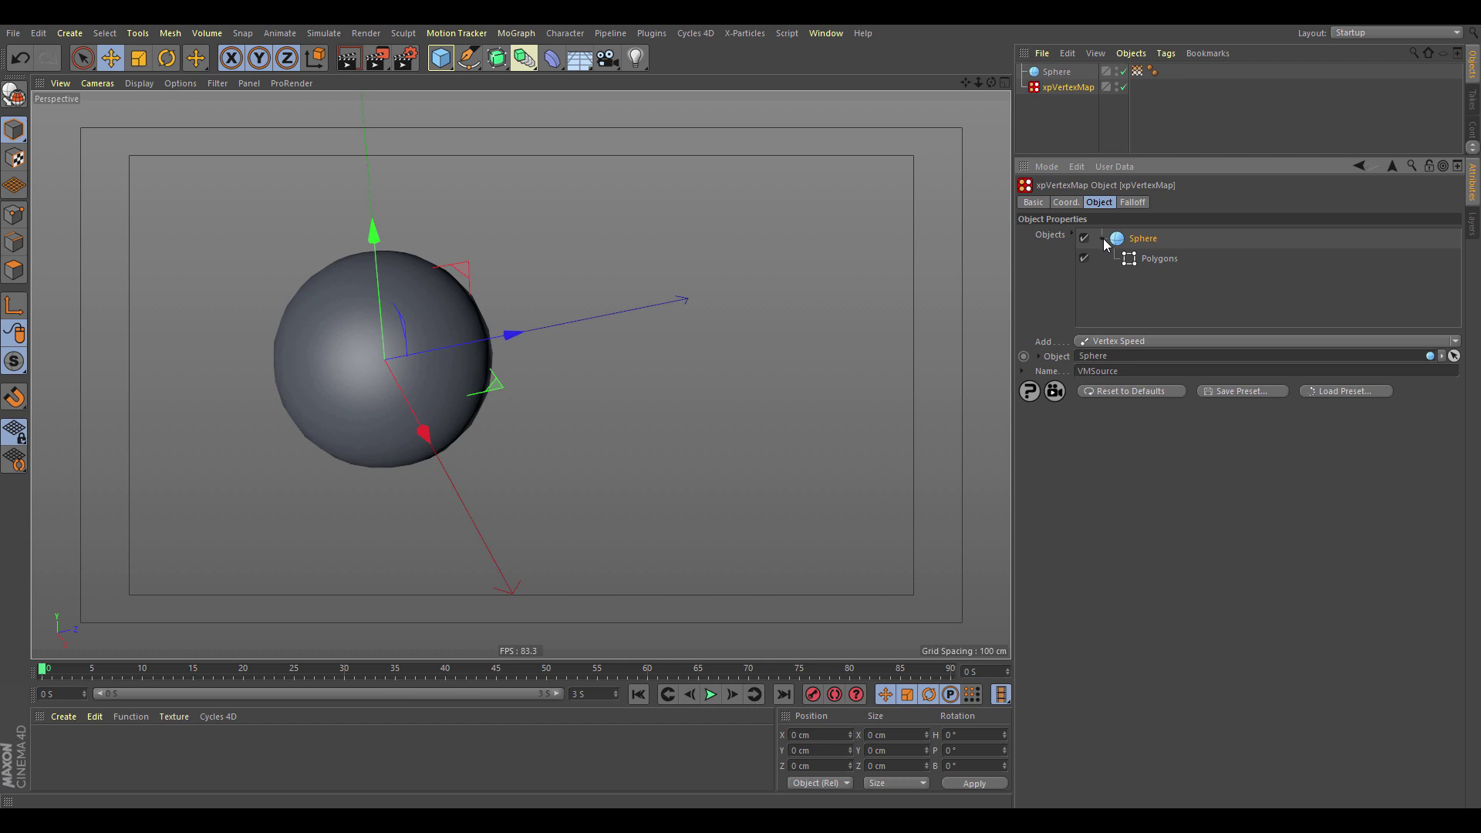
left_click(1163, 260)
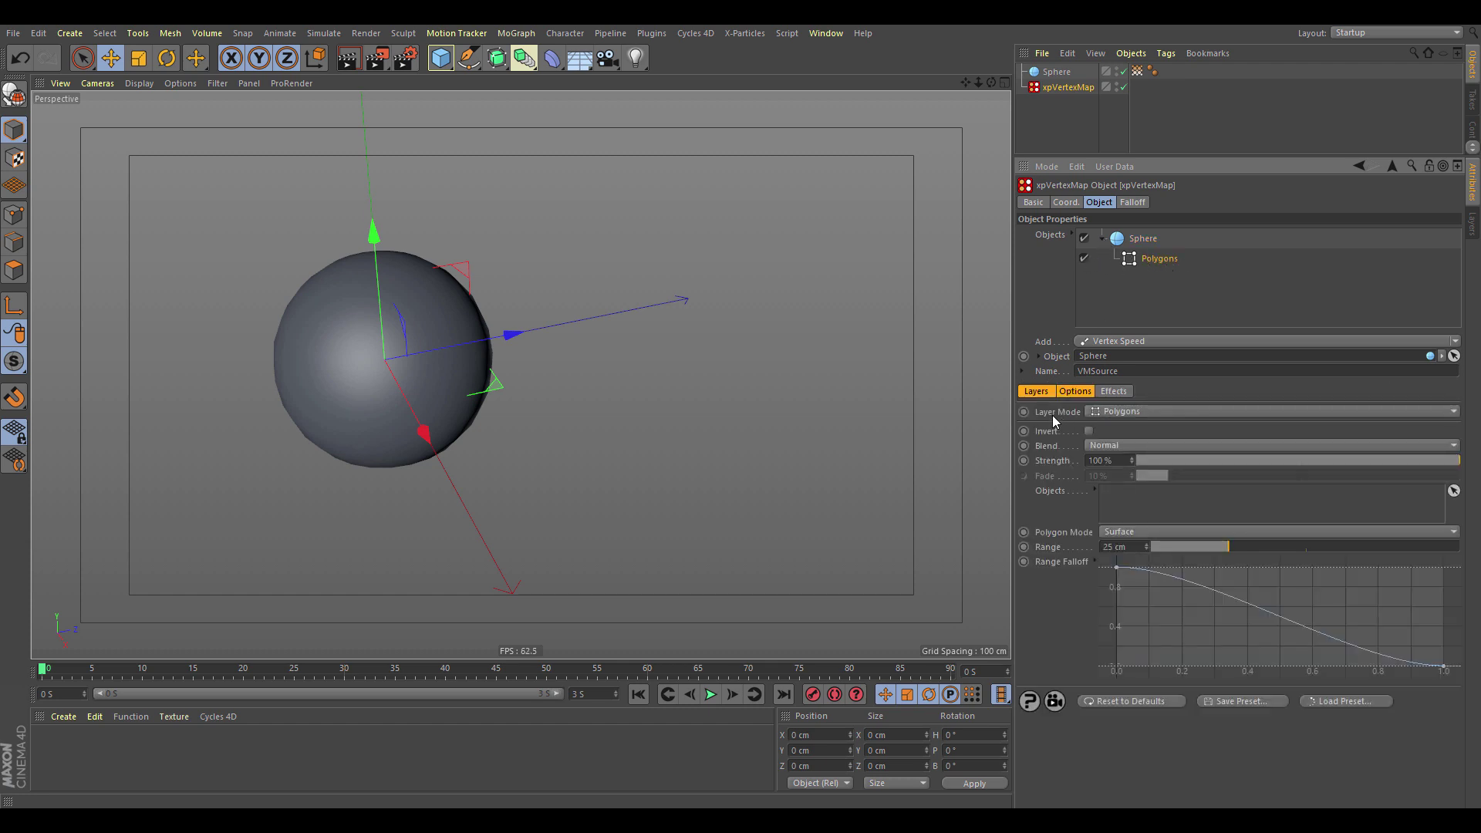
left_click(1167, 417)
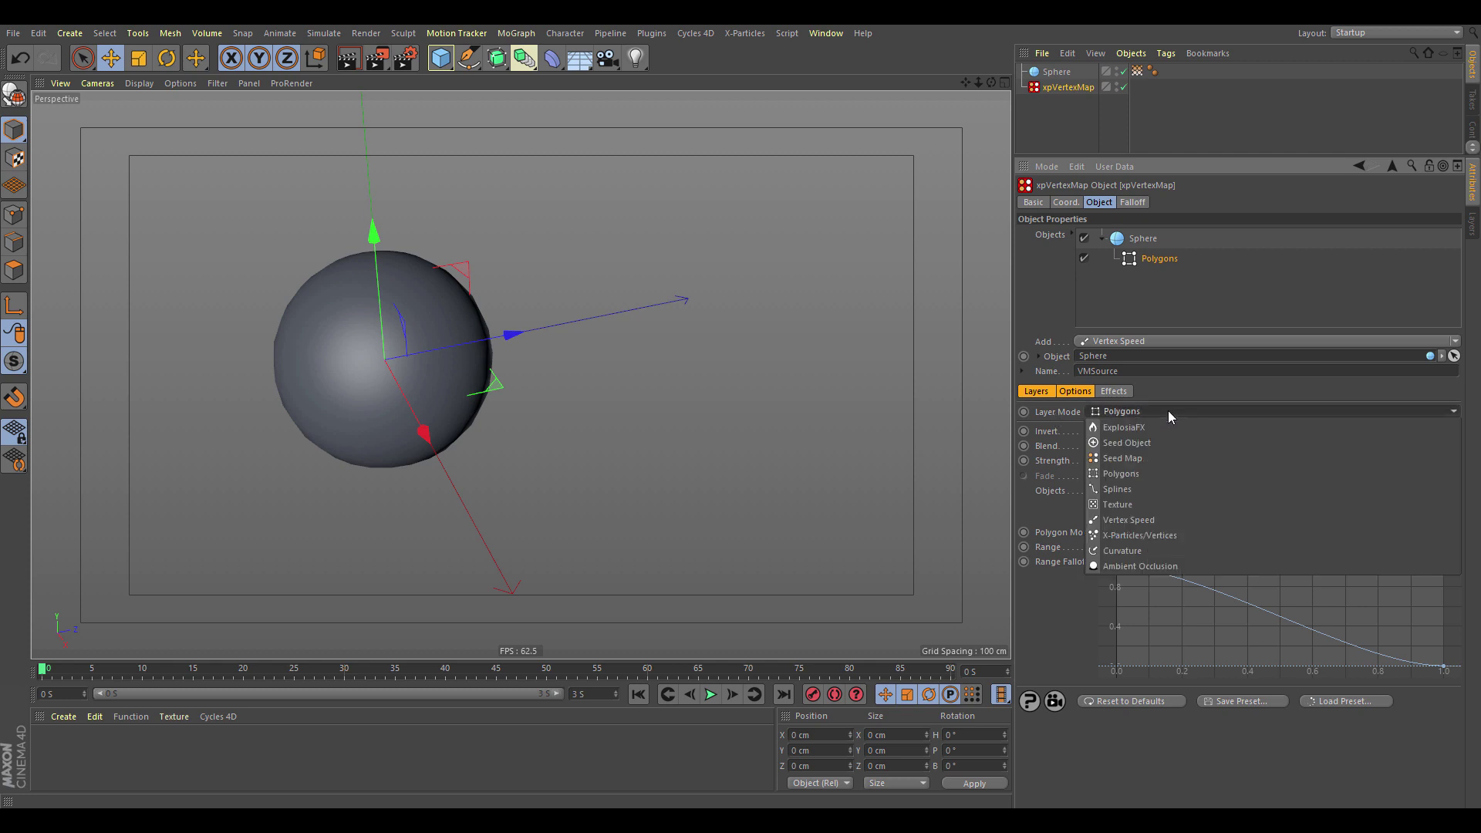
left_click(1044, 413)
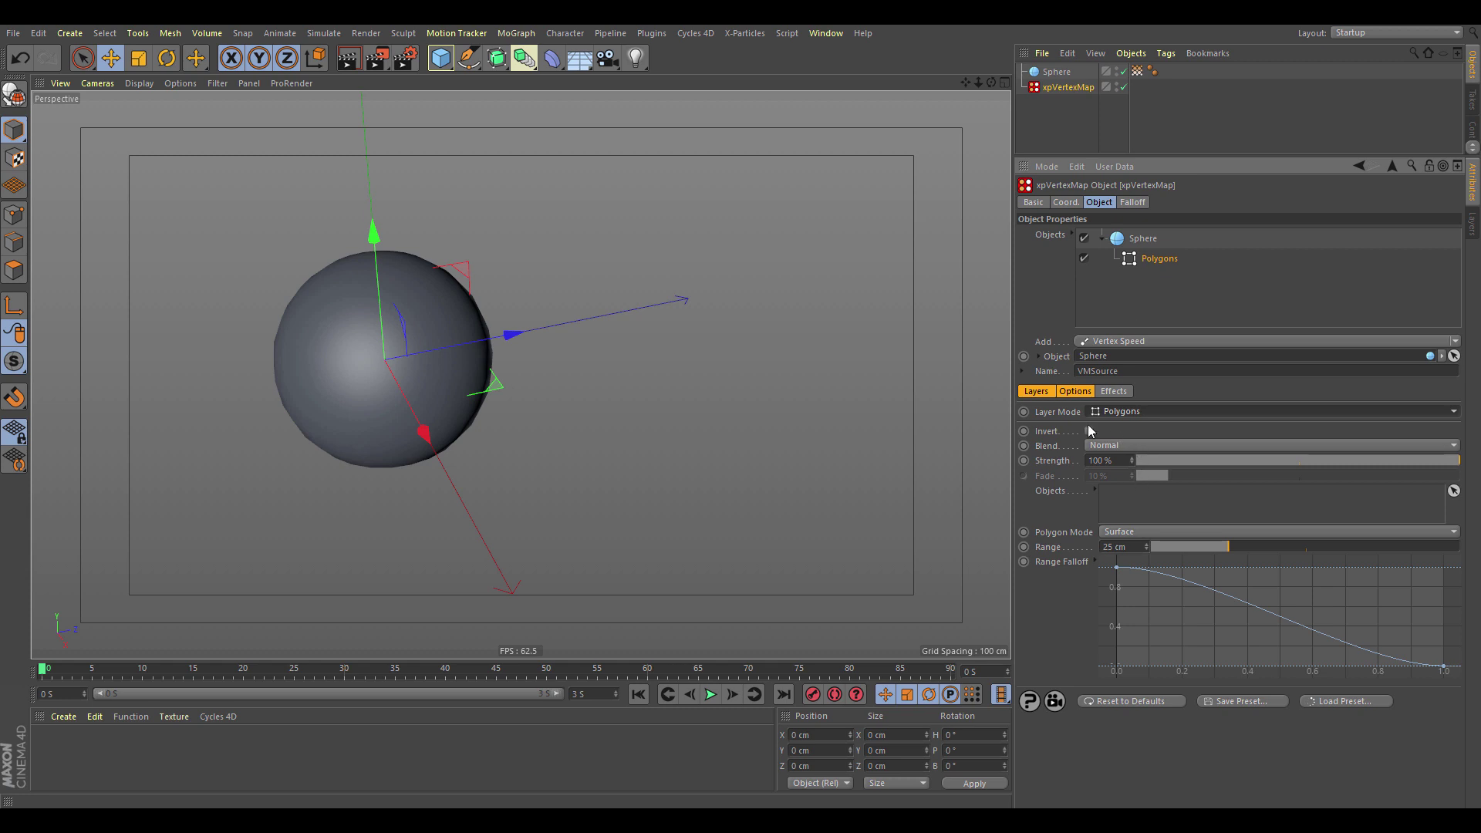
left_click(1155, 411)
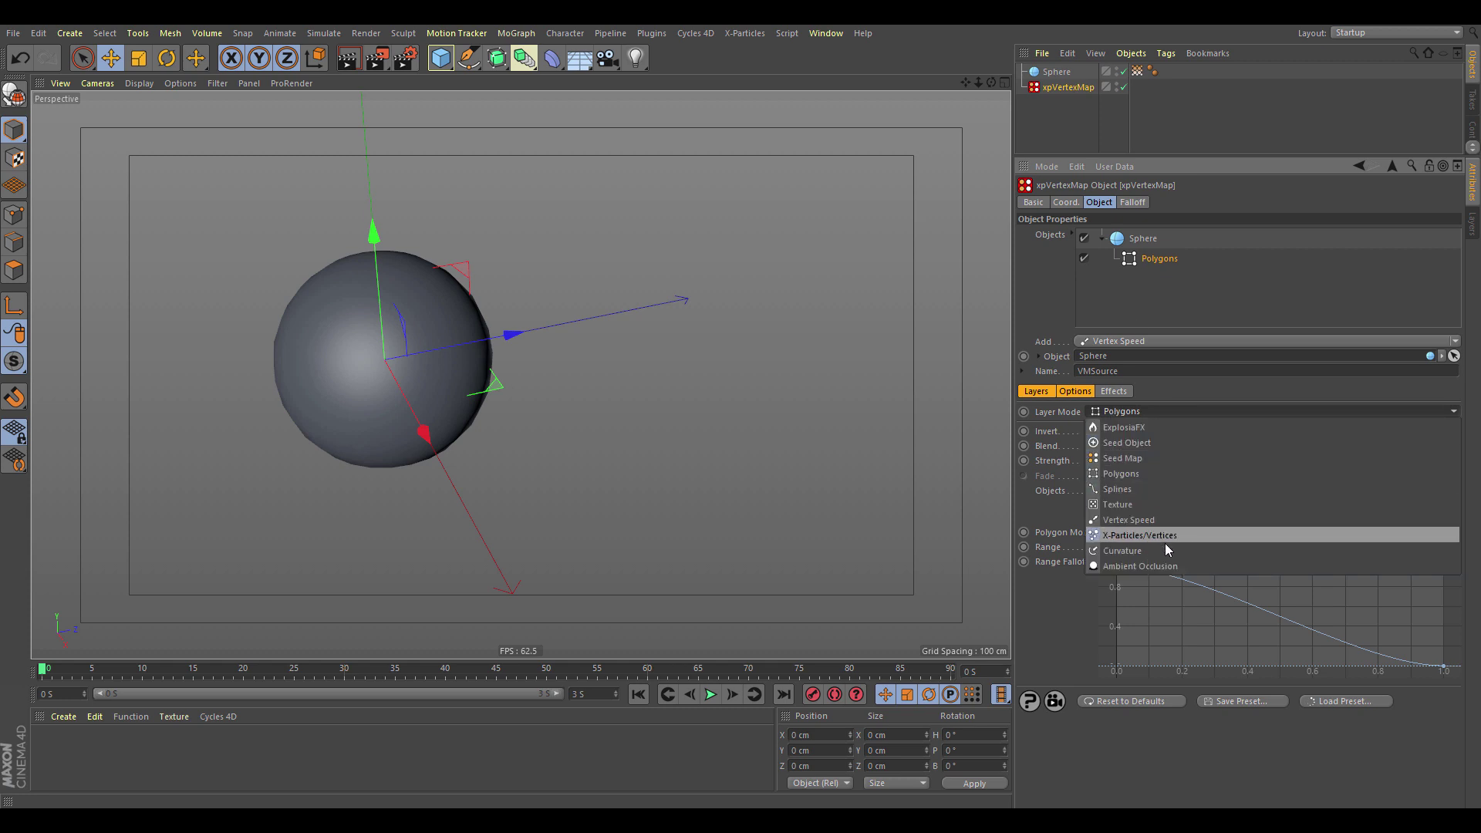
left_click(1152, 410)
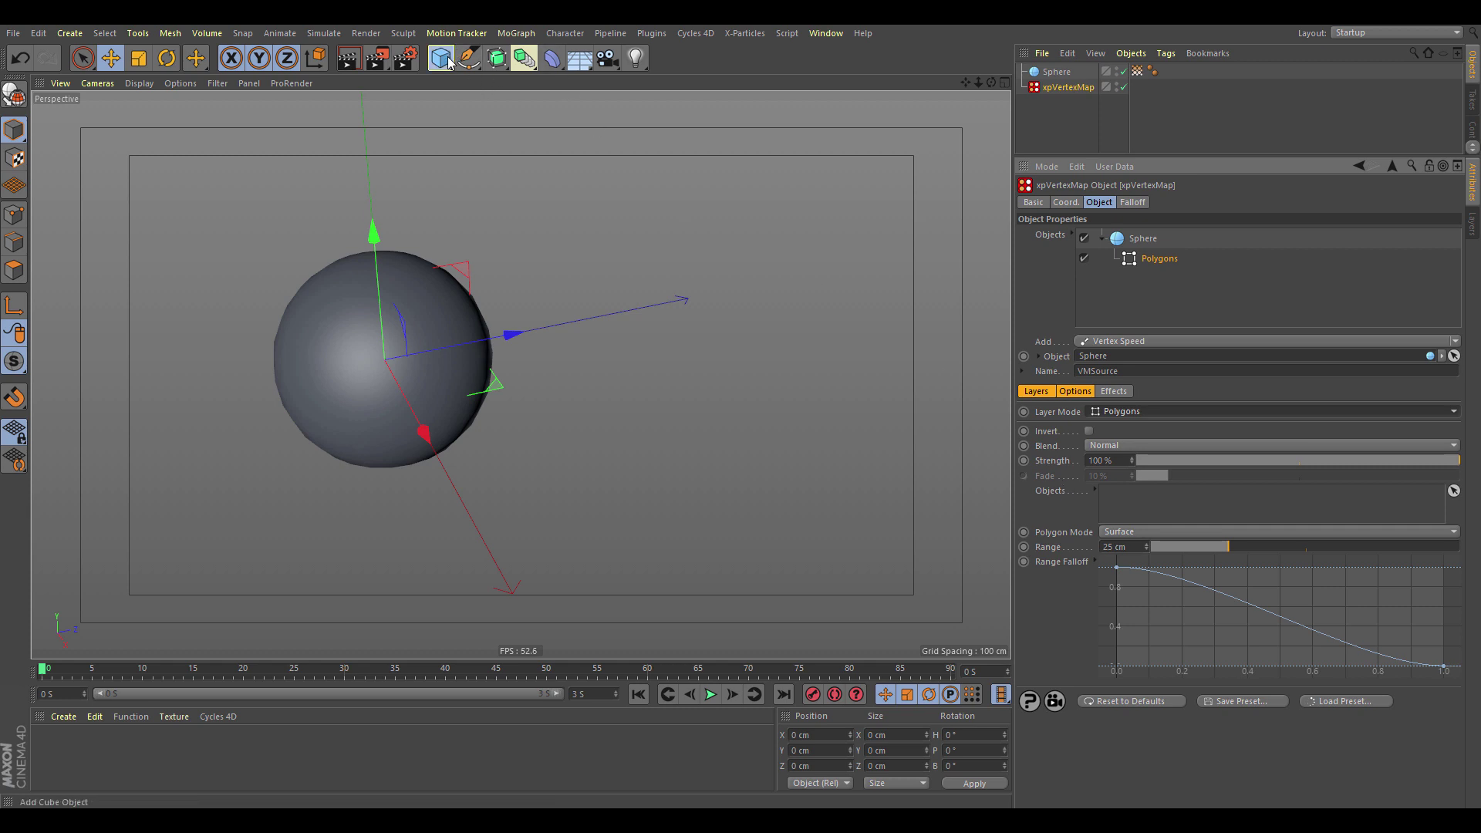
Add a second sphere with a radius of about 39 cm and move it to about -155 cm on Z, beside the first sphere
left_click_drag(448, 60, 764, 107)
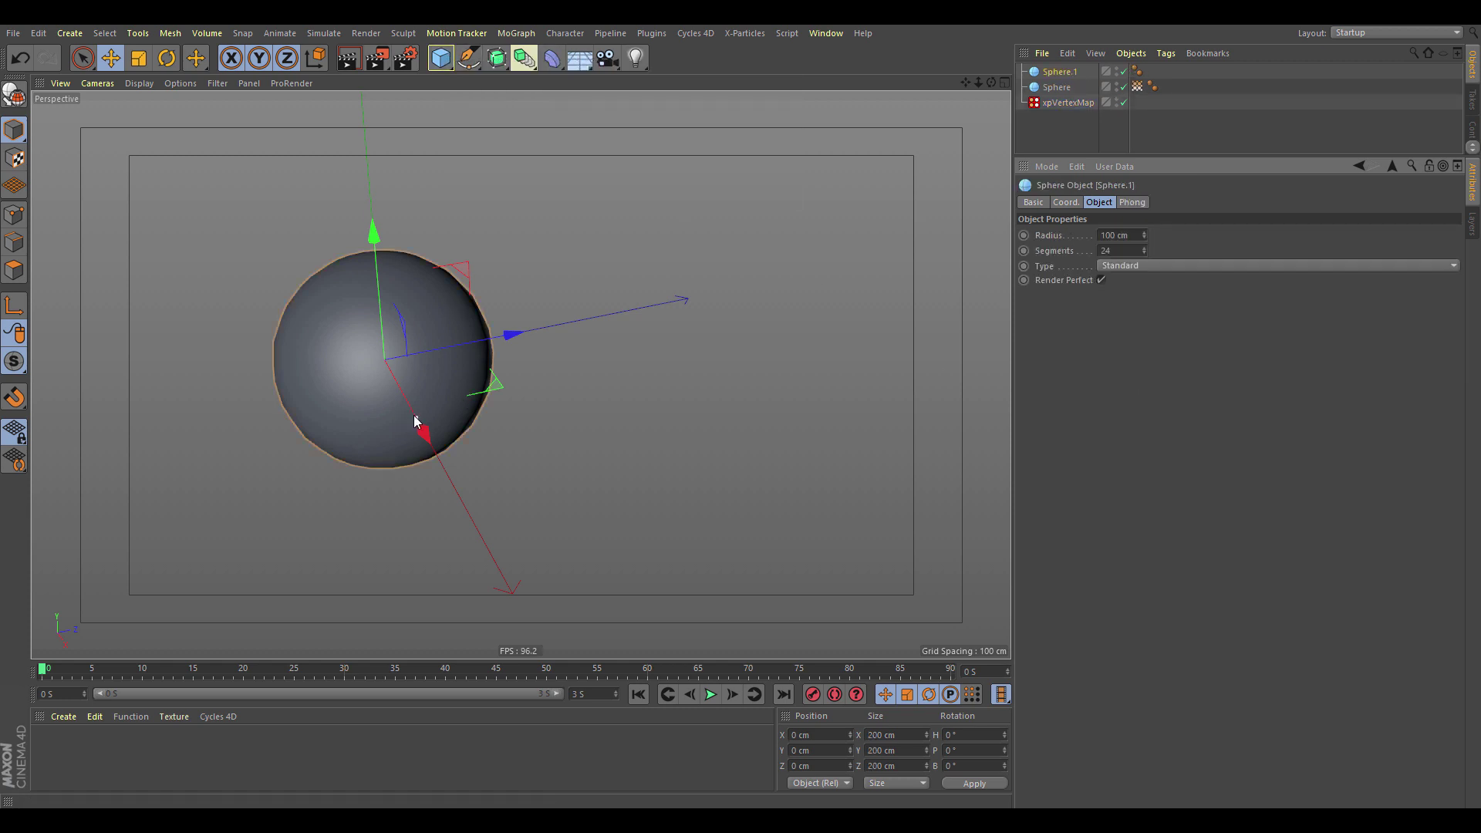
left_click_drag(414, 421, 395, 387)
left_click_drag(502, 331, 365, 382)
middle_click_drag(366, 382, 572, 405, "alt")
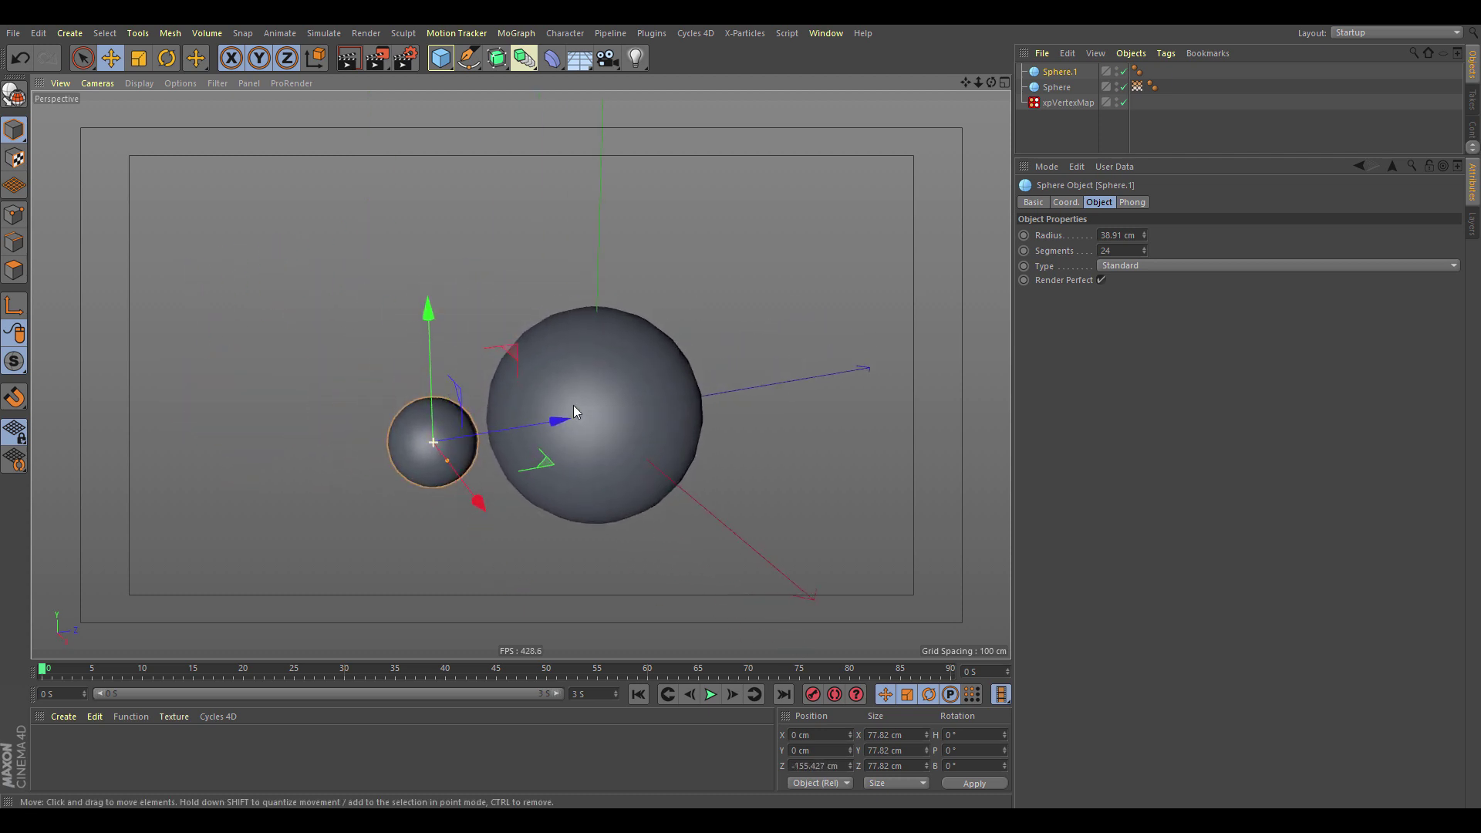
Link the small sphere to the Polygons layer's Objects and move it to about X -11, Y 59, Z -119 cm, against the large sphere
left_click(1063, 103)
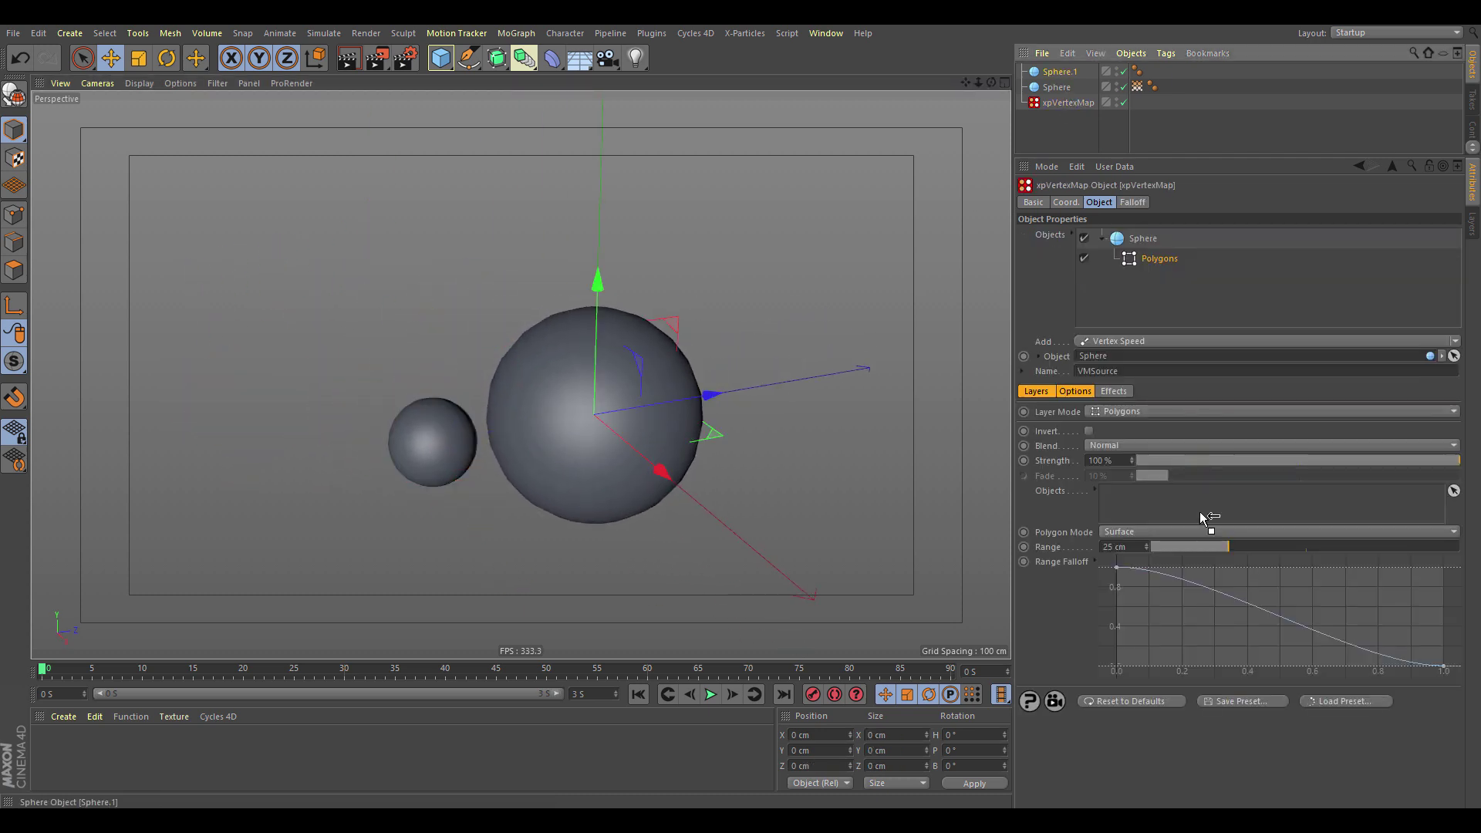
left_click_drag(1200, 511, 1120, 492)
left_click(1137, 86)
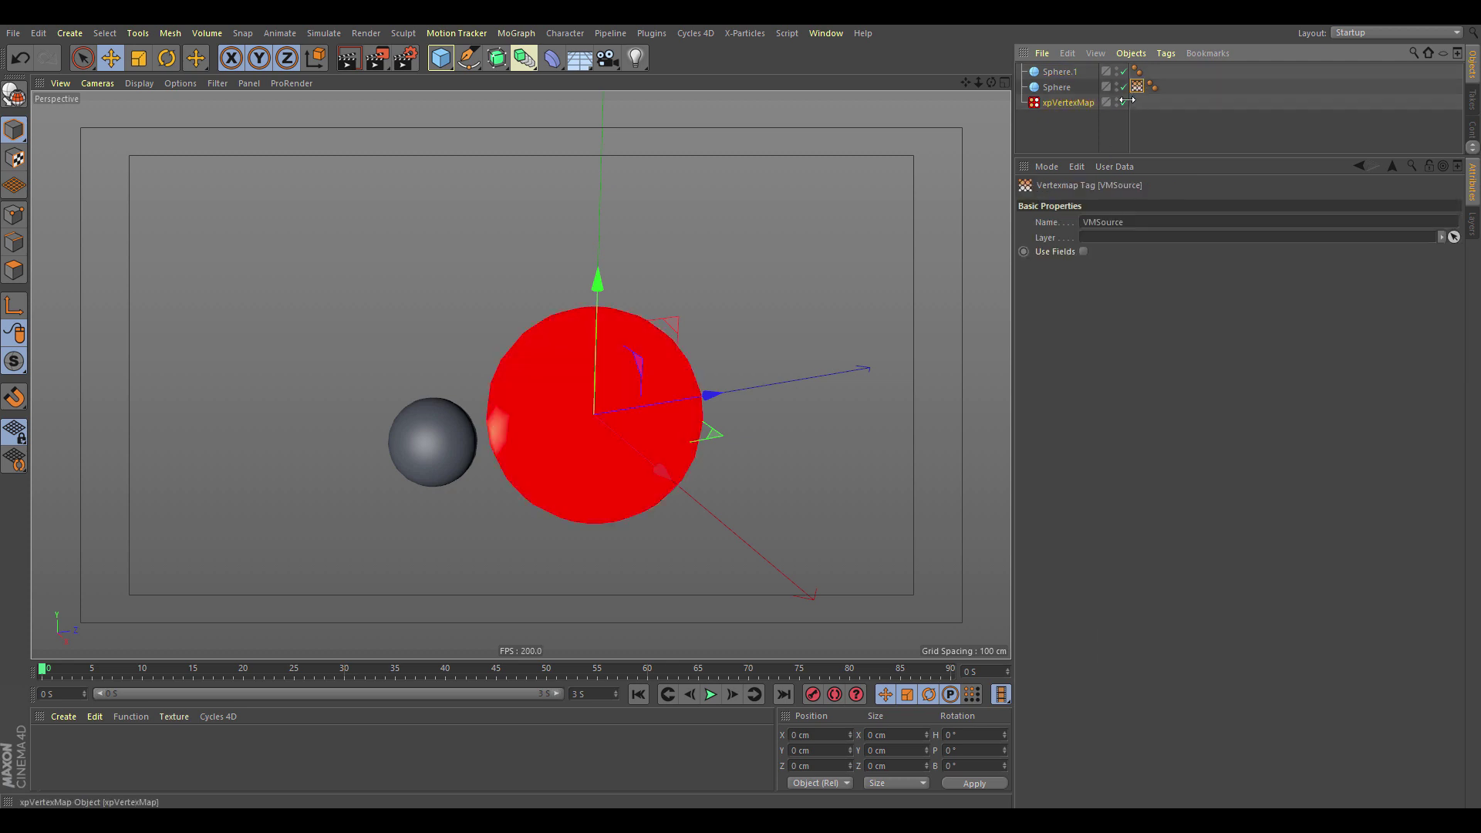
left_click(1059, 72)
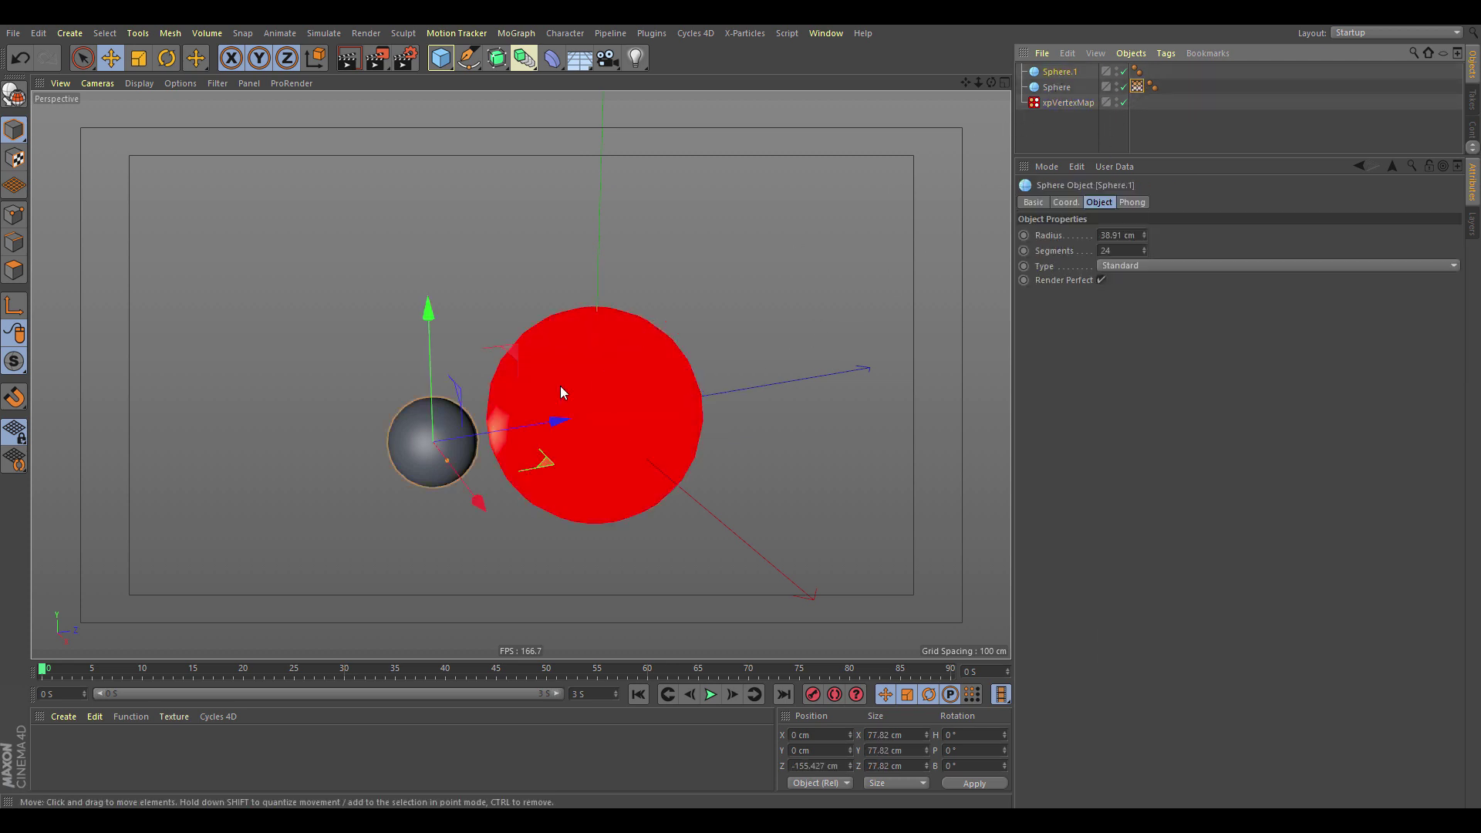
left_click_drag(549, 430, 582, 429)
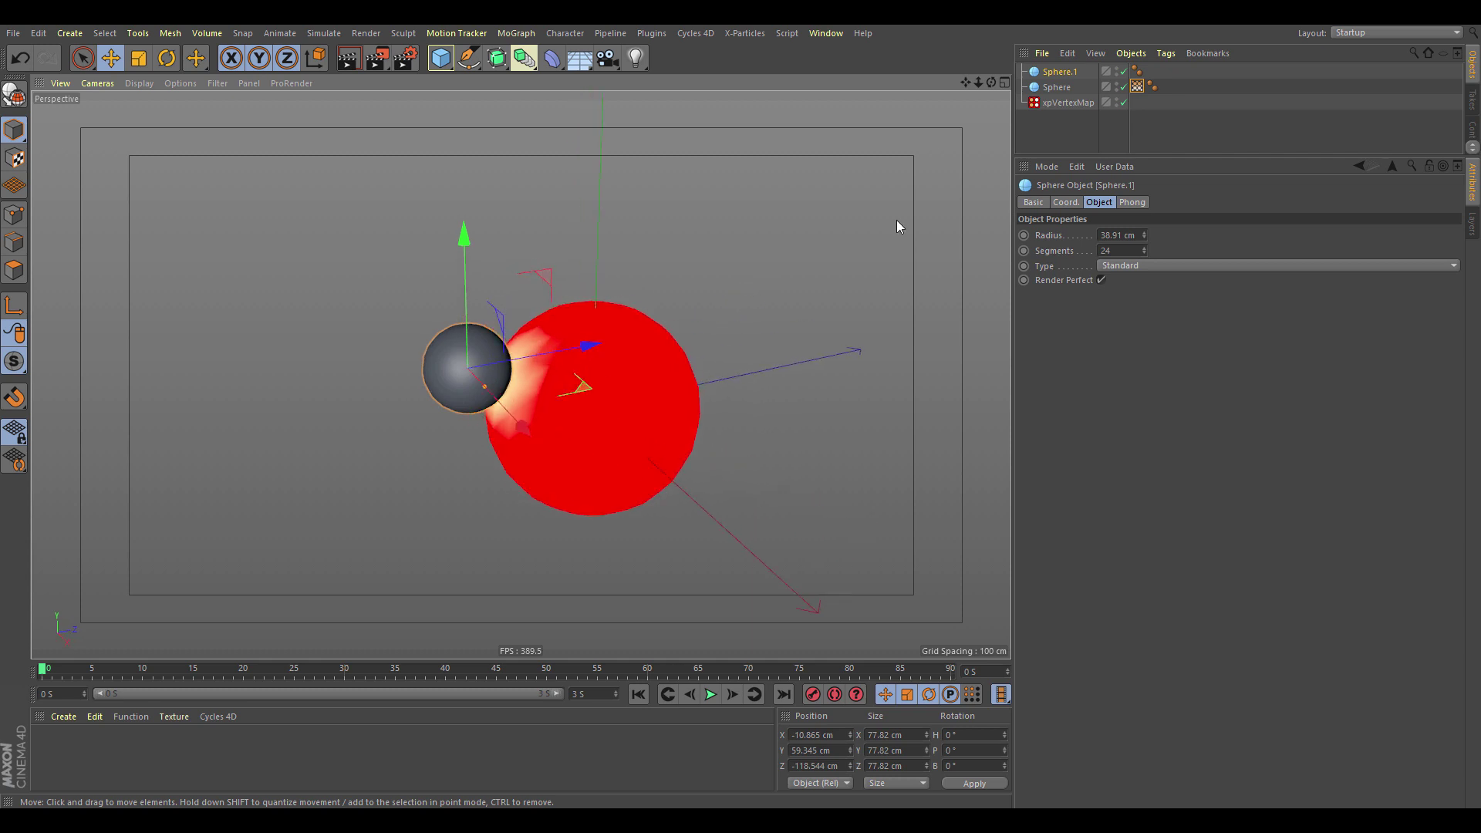
Set the large sphere's segments to 103 and display its vertex map weights
left_click(1057, 87)
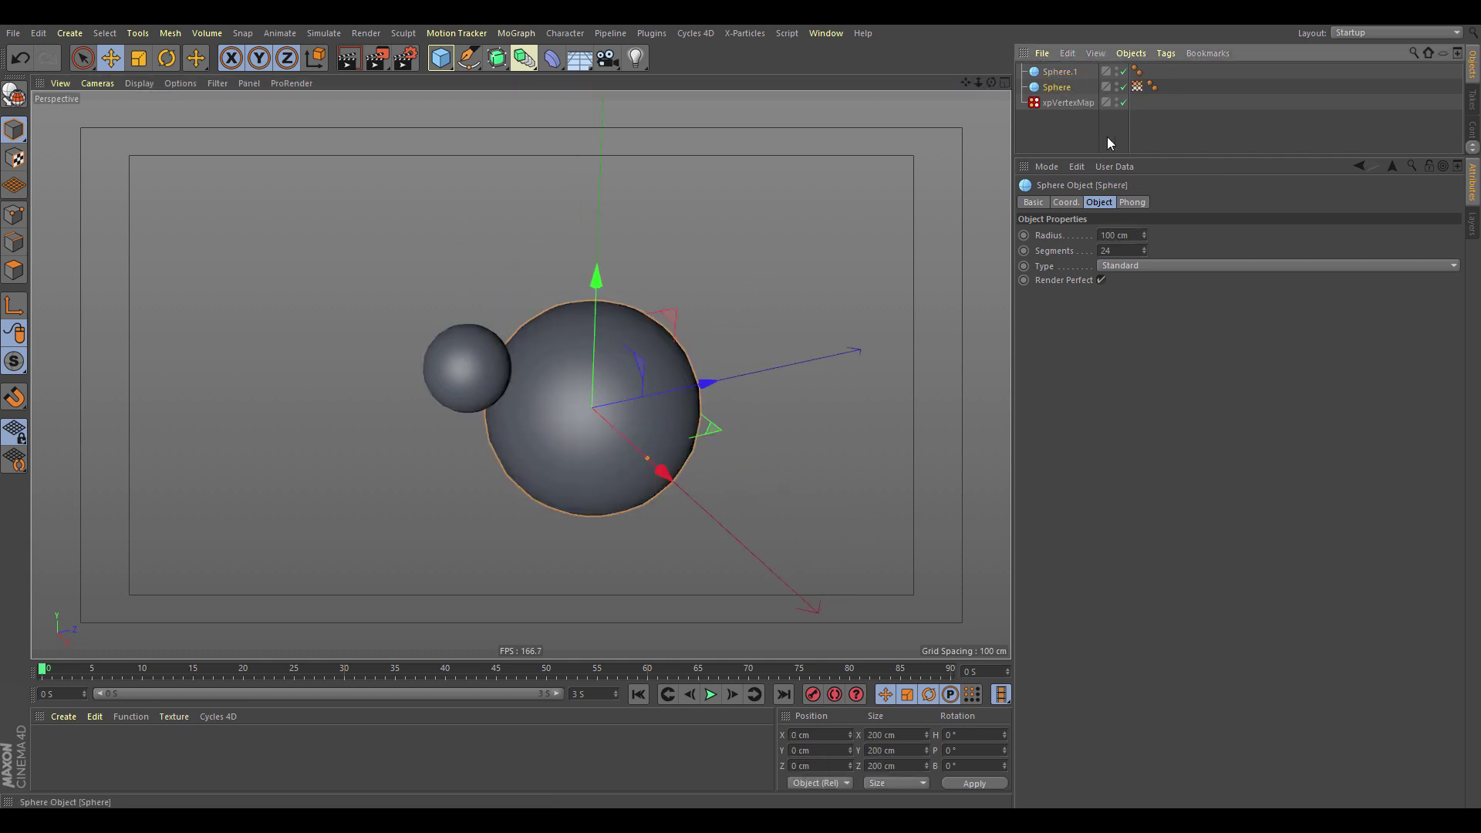
left_click_drag(1144, 249, 1171, 248)
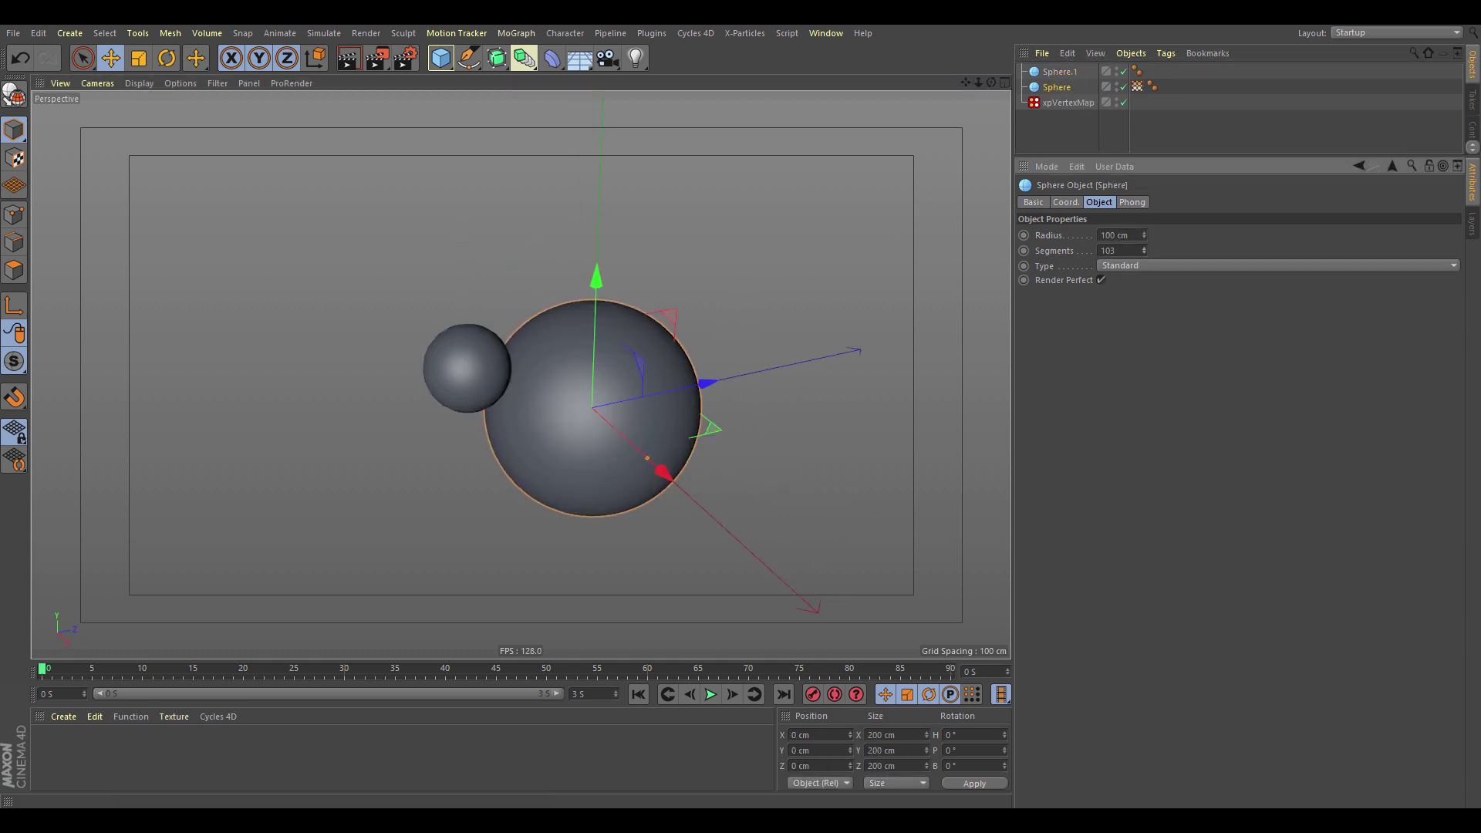
left_click(1137, 86)
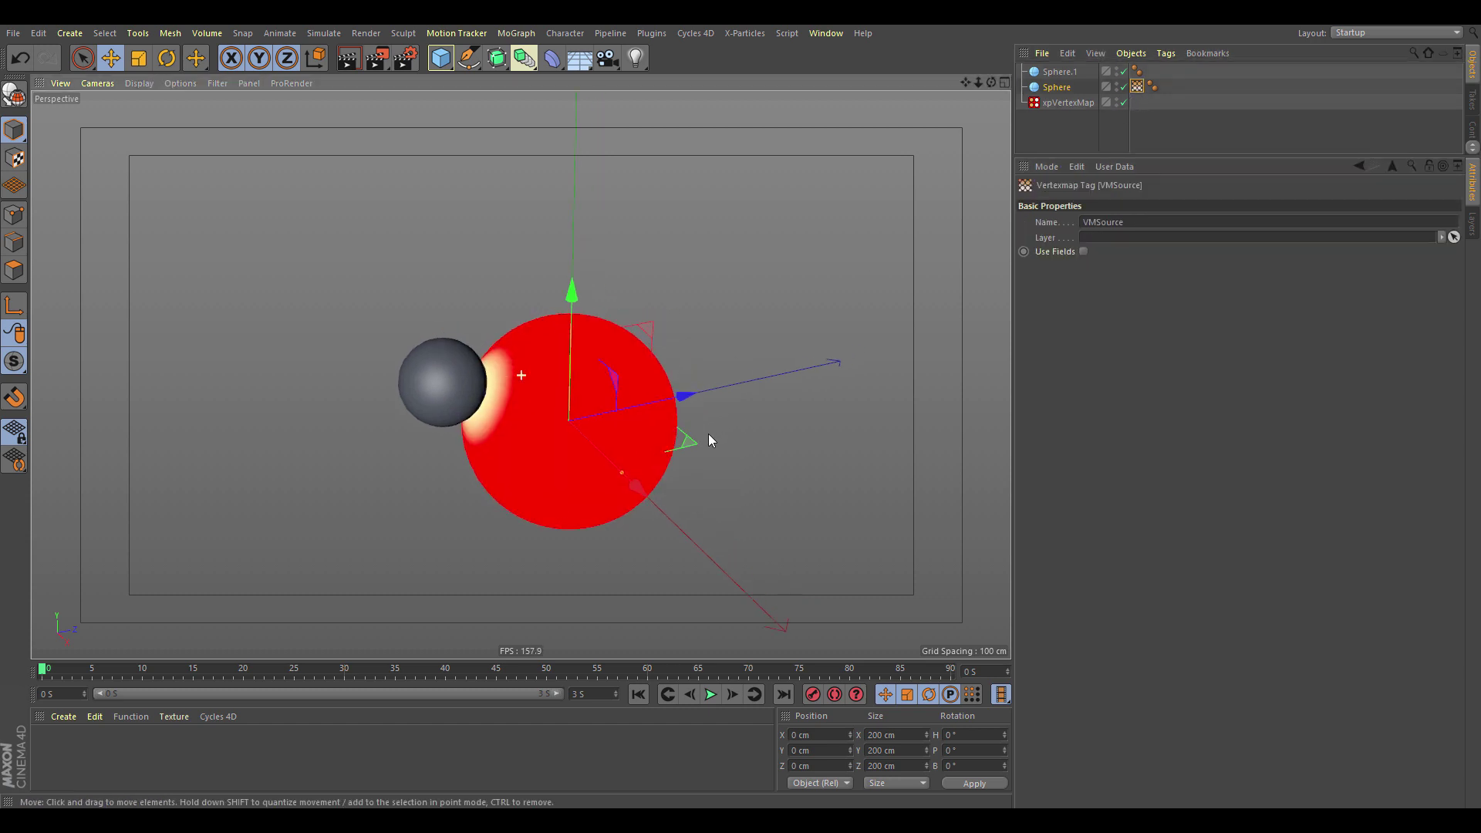
Keep the Polygons layer's Polygon Mode on Surface and set its Range to 41 cm
left_click(1066, 103)
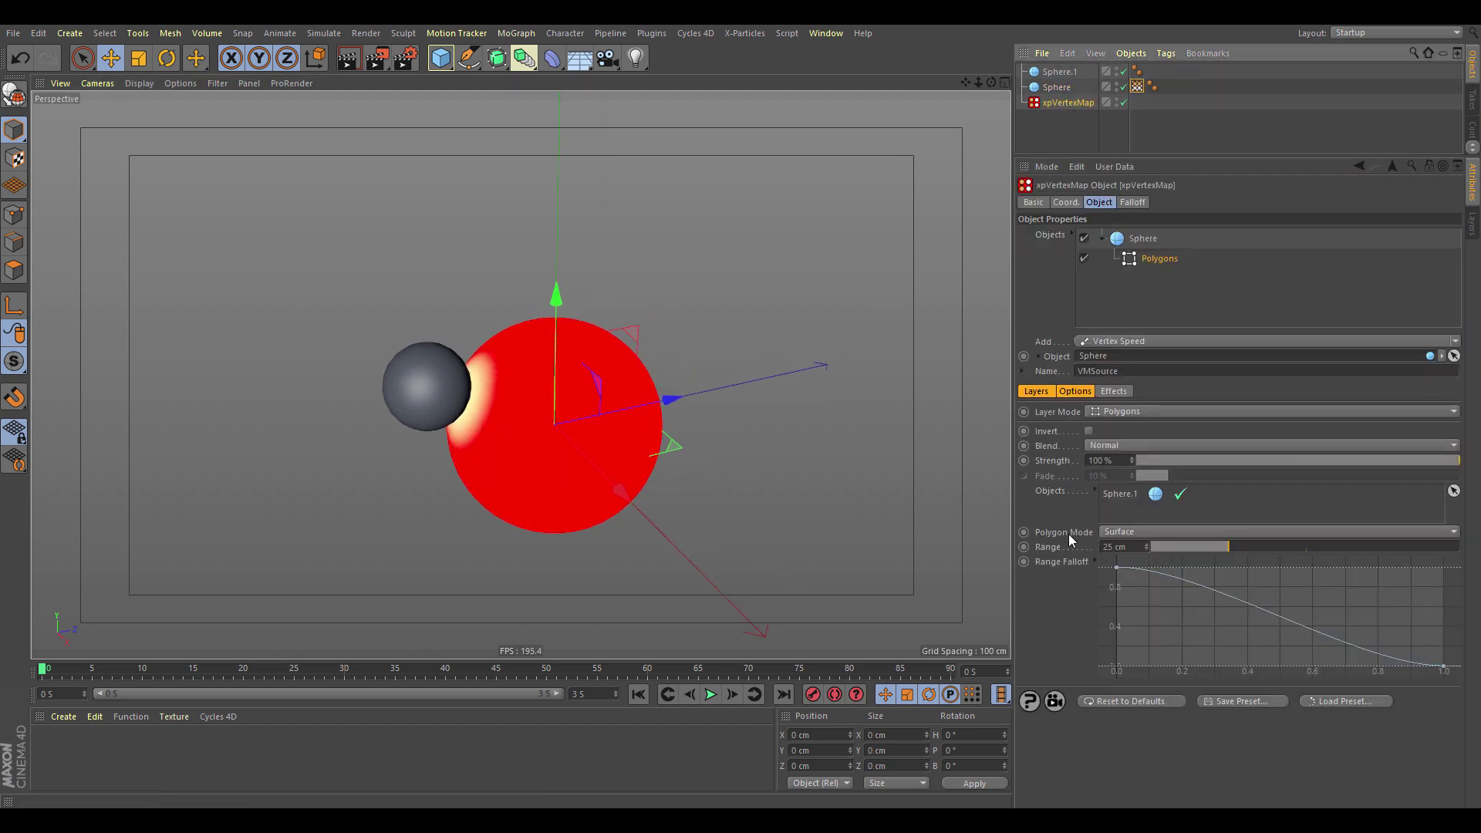
left_click(1150, 531)
left_click(1153, 546)
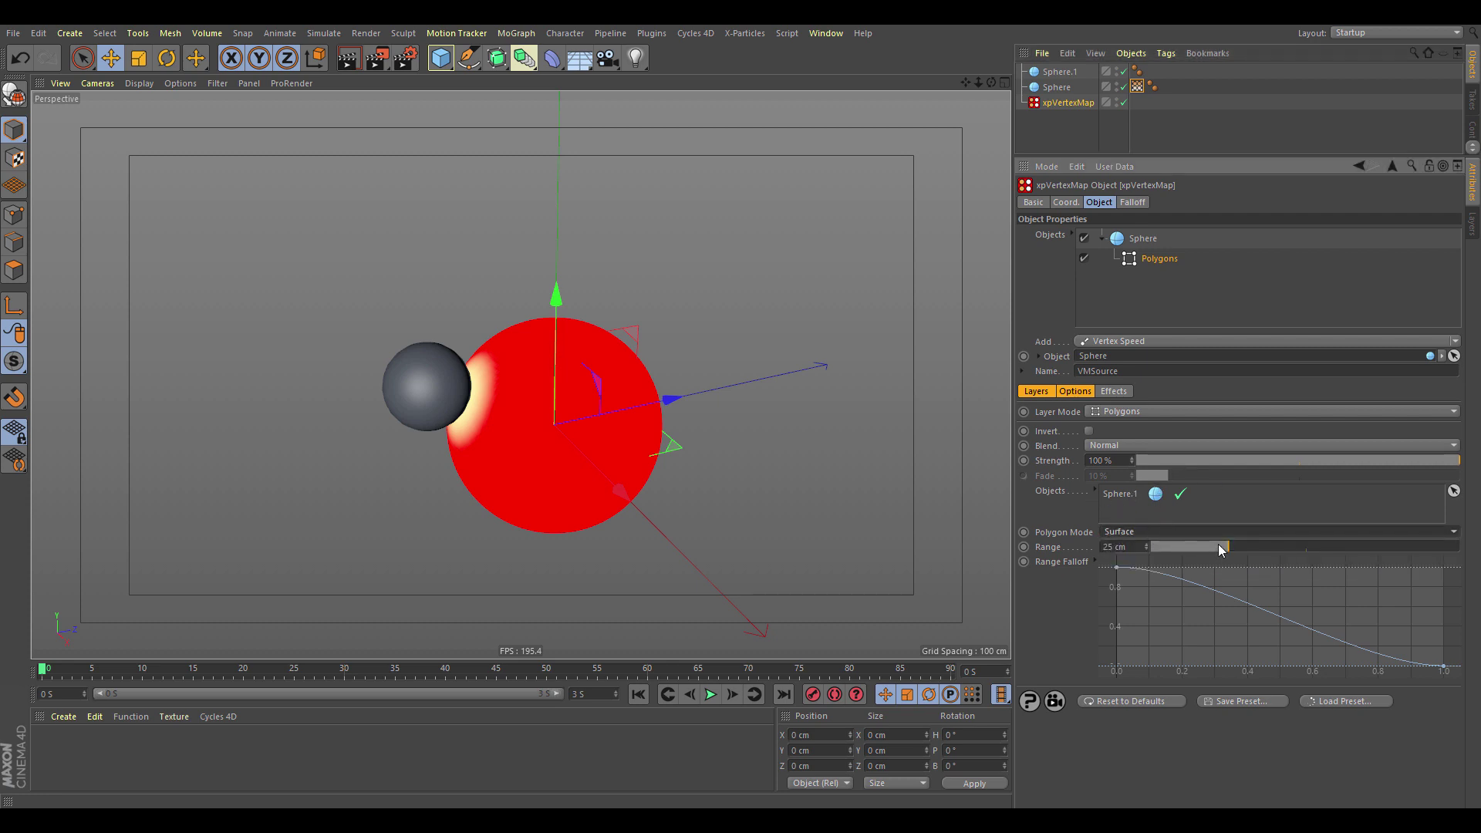
left_click_drag(1229, 549, 1278, 562)
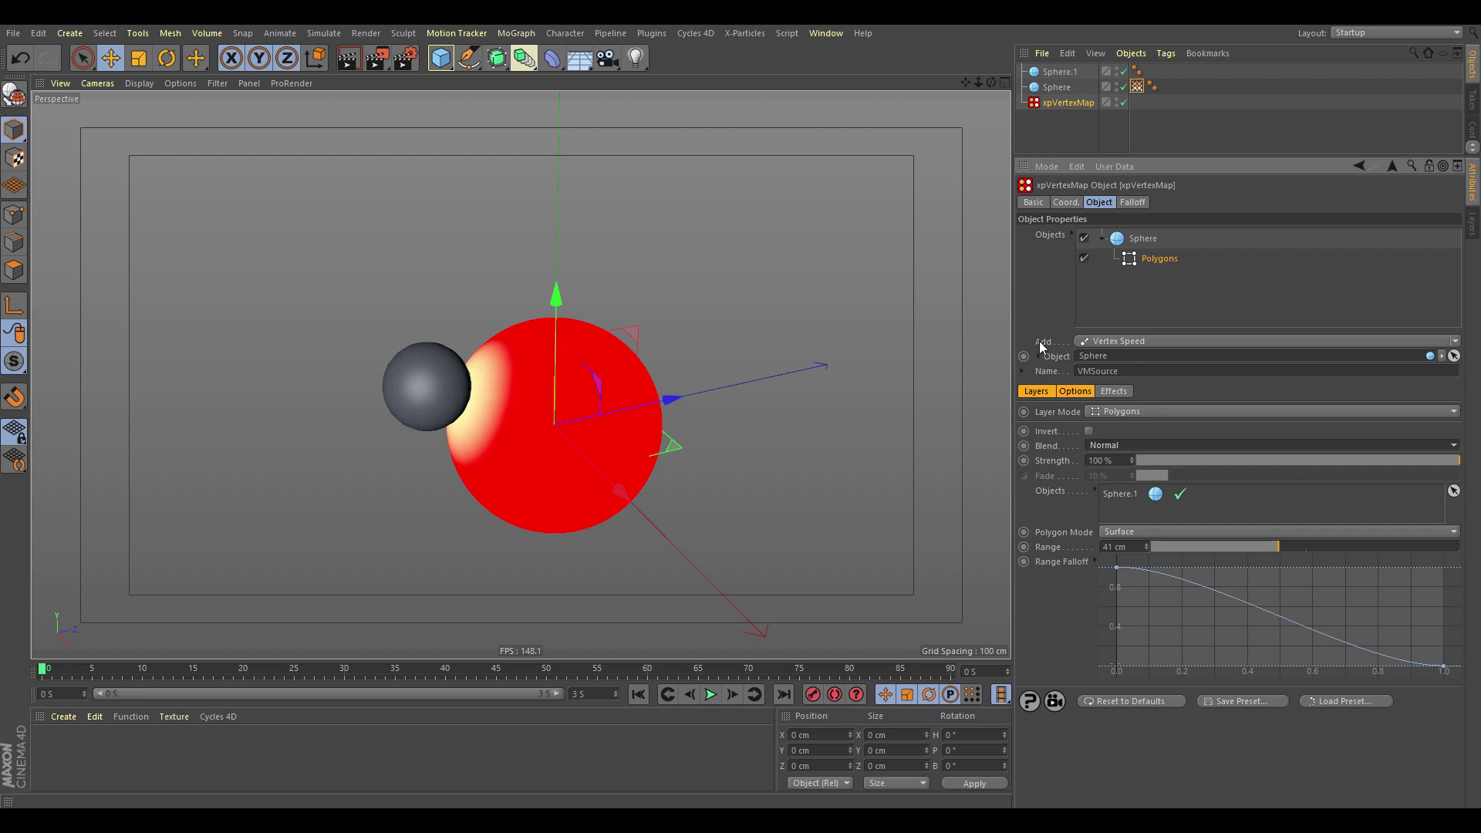
Add a Texture layer above the Polygons layer for the sphere in the xpVertexMap
left_click(1146, 343)
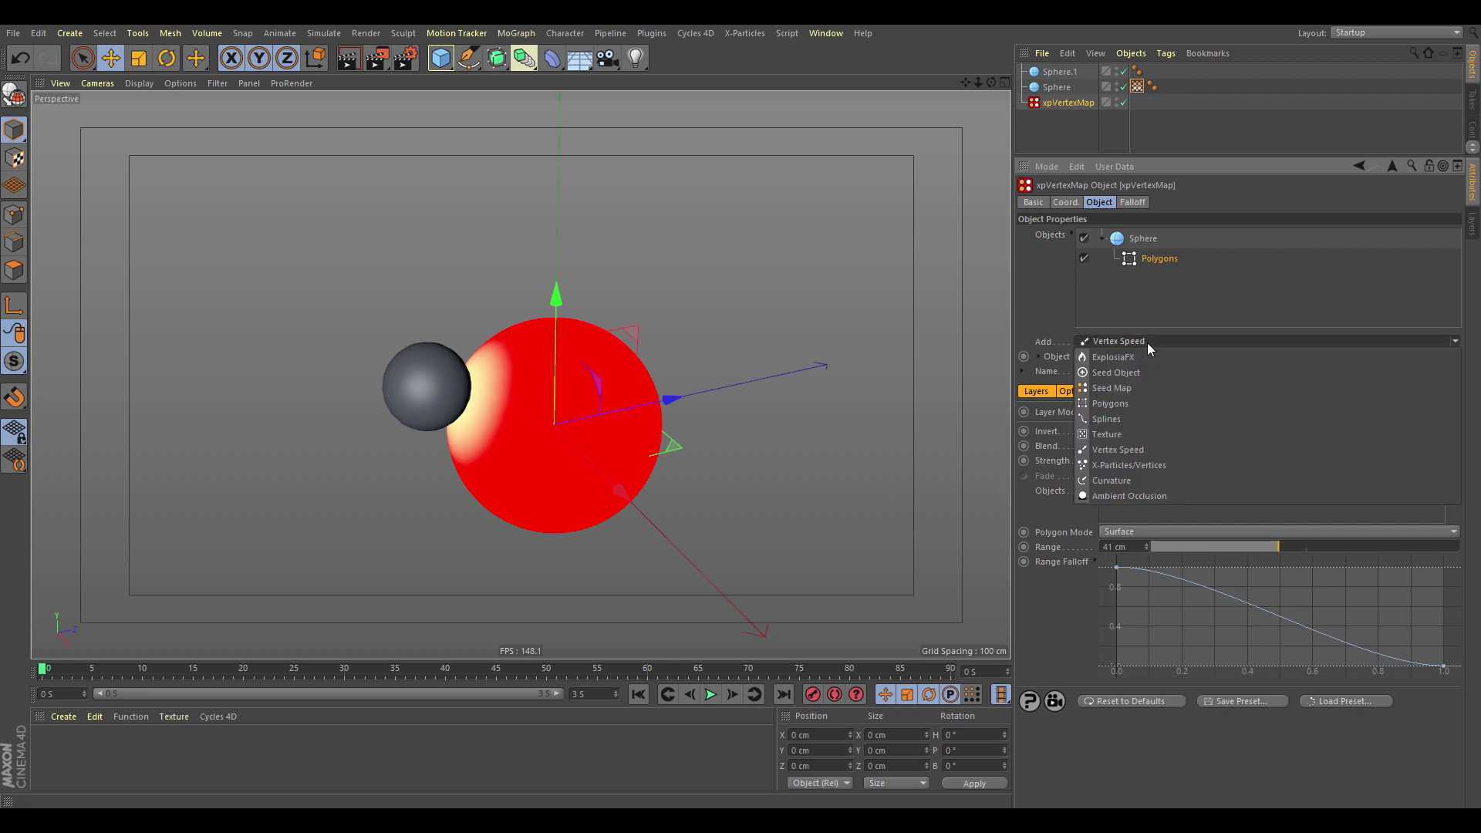
left_click(1111, 435)
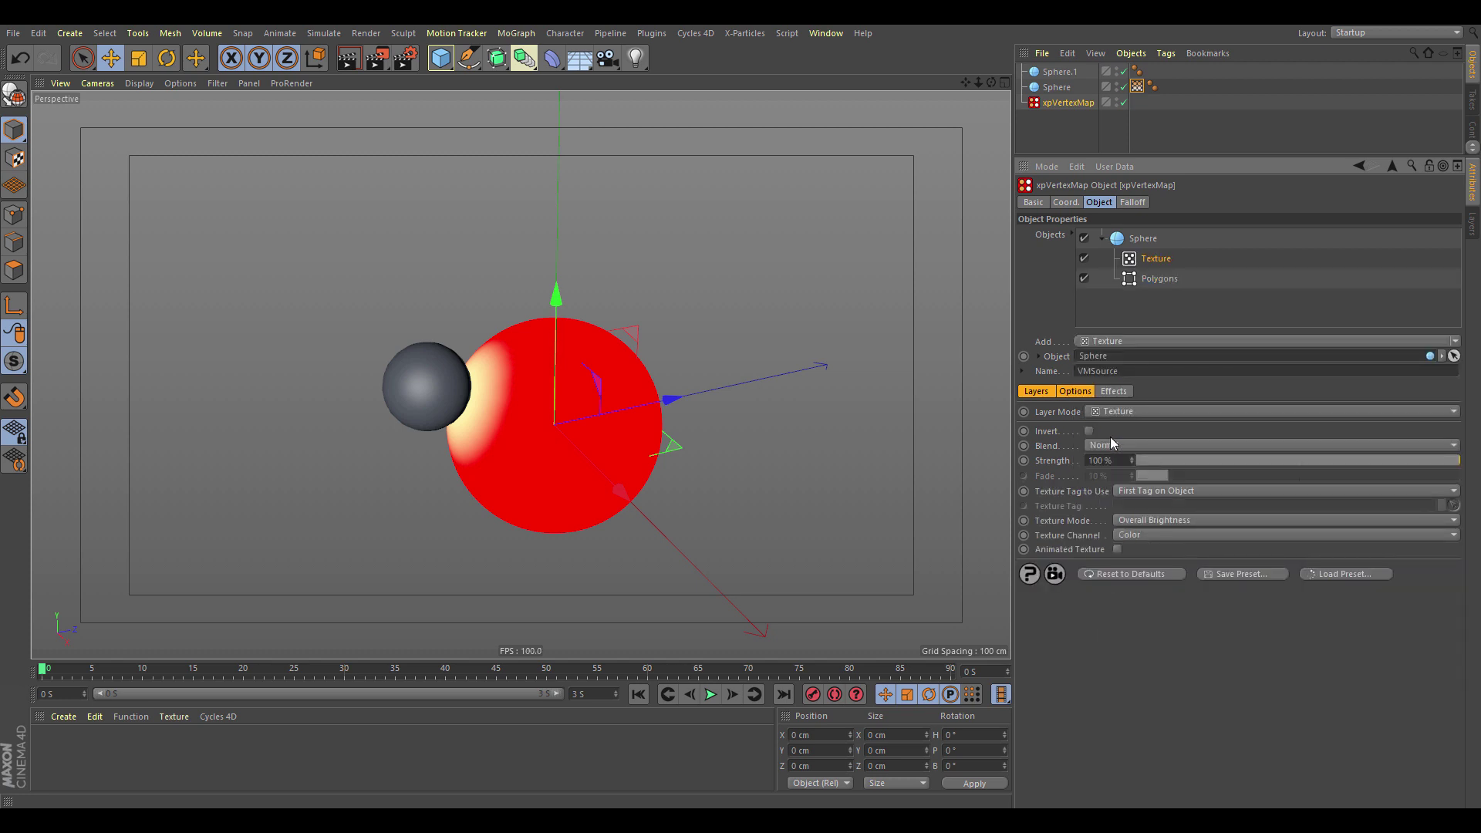
Create a material with a Noise shader as its Color texture and apply it to the xpVertexMap object
double_click(71, 744)
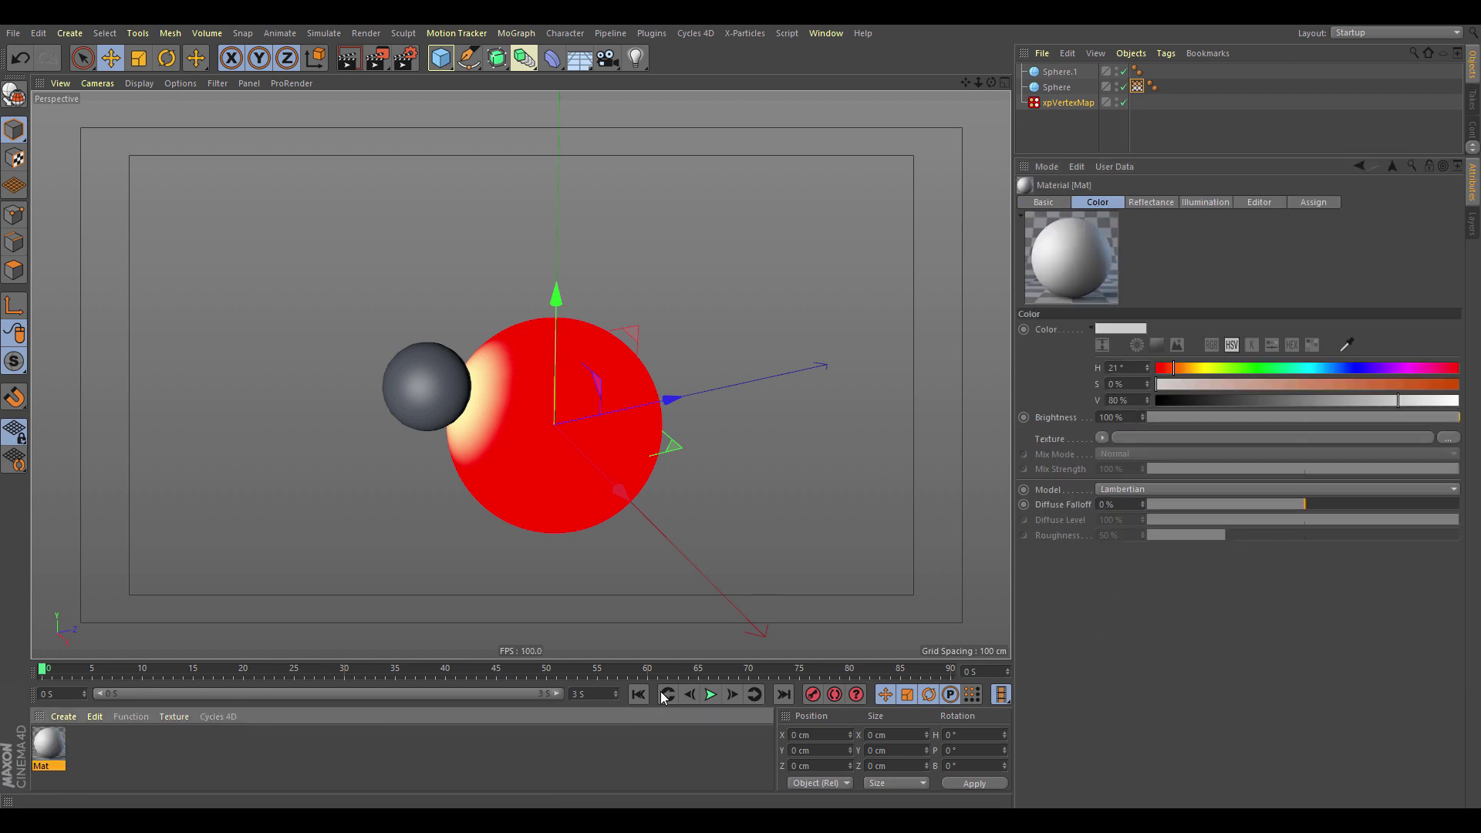
left_click(1101, 438)
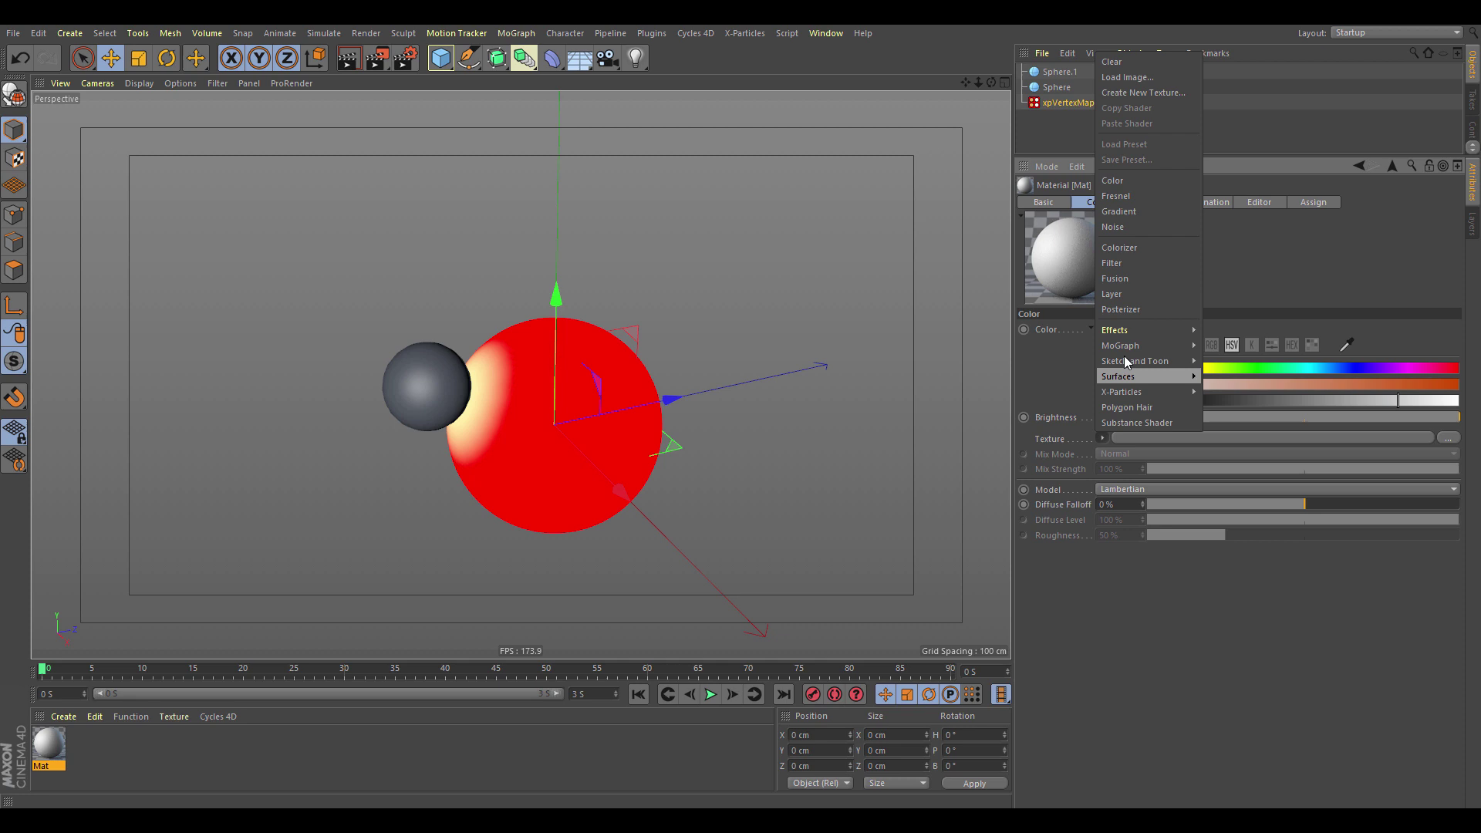
left_click(1137, 225)
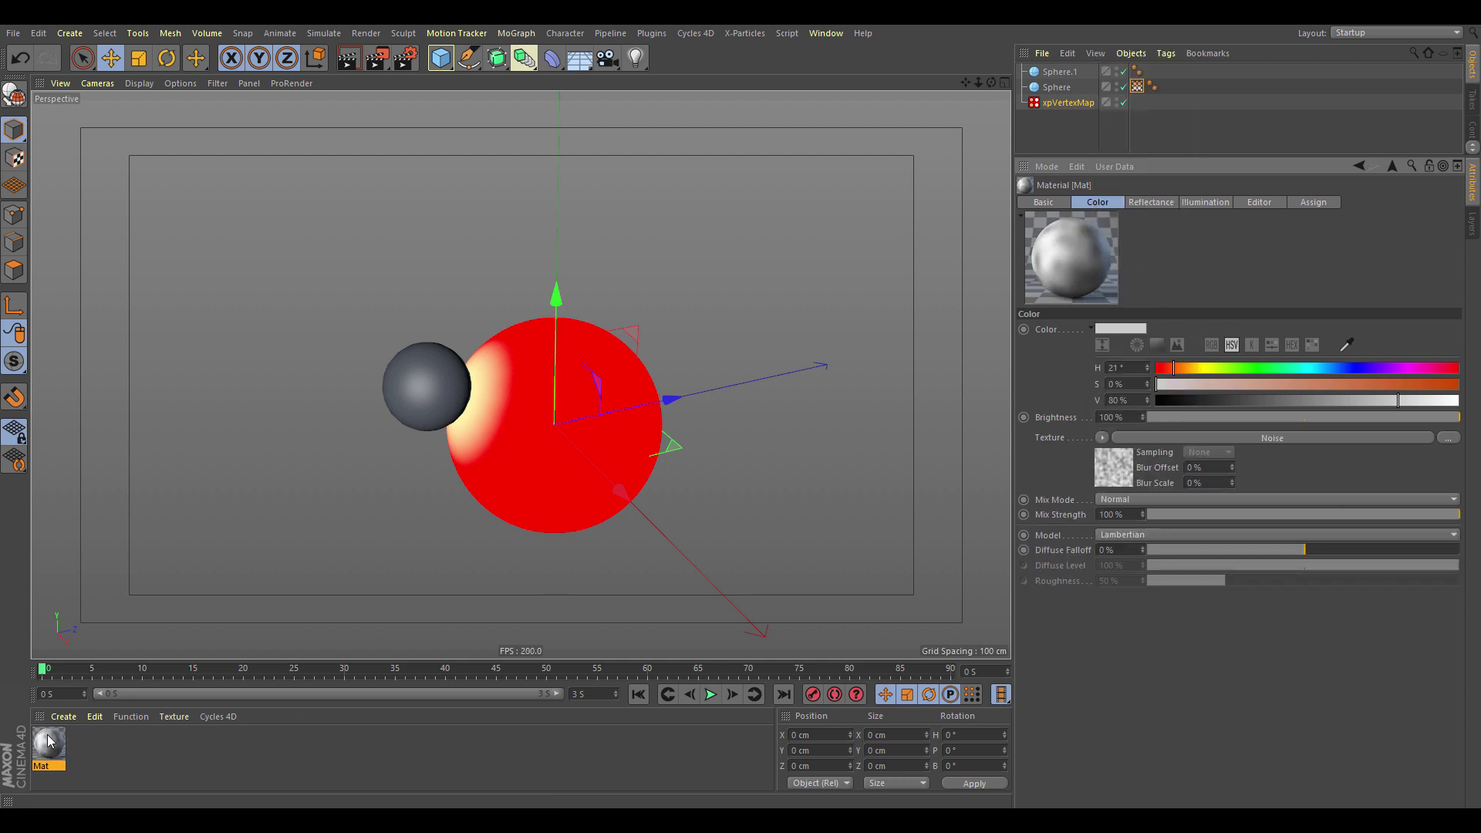
left_click_drag(50, 740, 1078, 103)
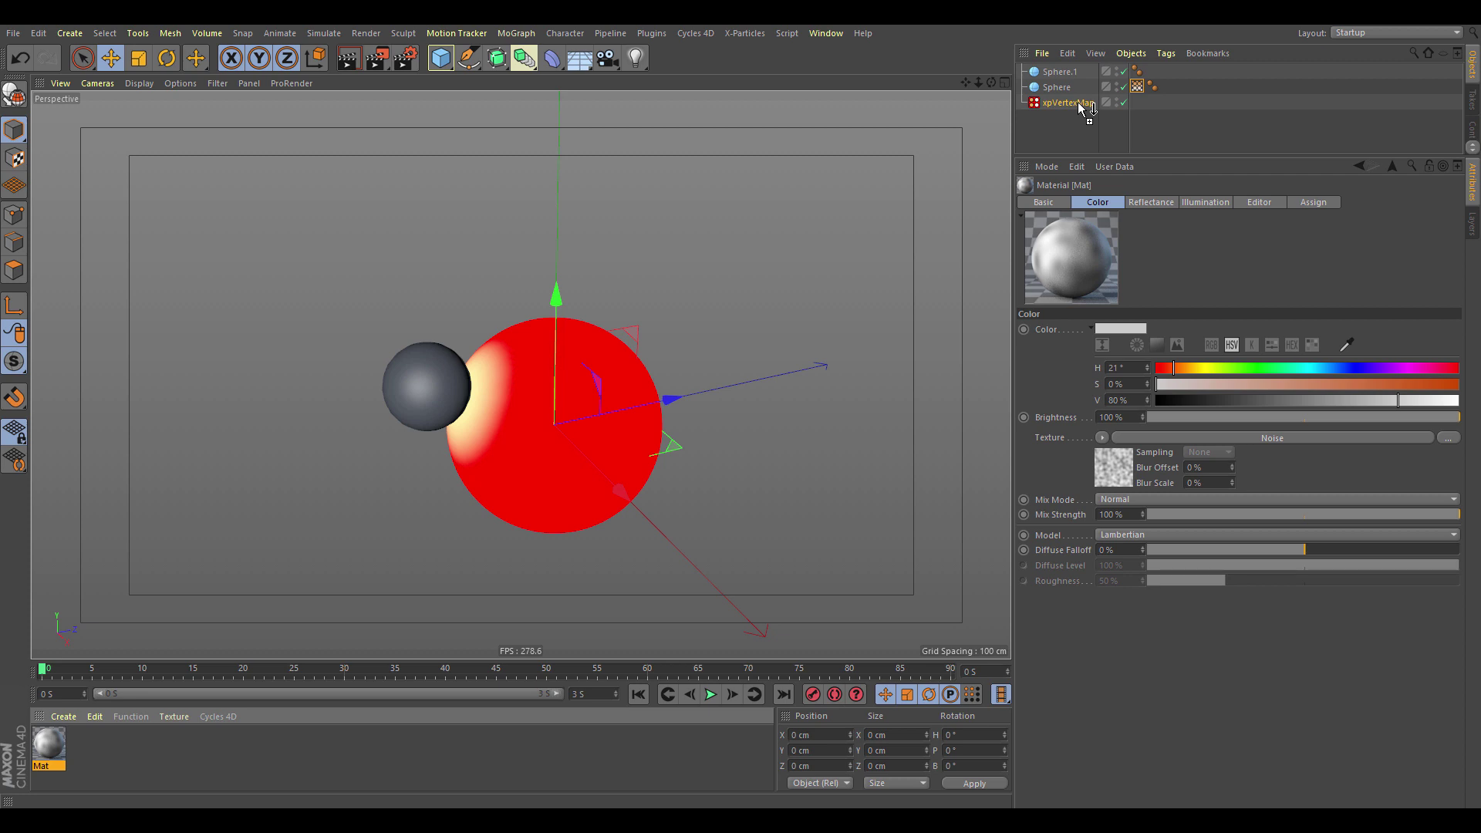
left_click_drag(1079, 103, 1080, 105)
Set the Texture layer's Texture Tag to Use to Selected Tag, link the xpVertexMap's texture tag, and display the sphere's vertex map weights
left_click(1059, 103)
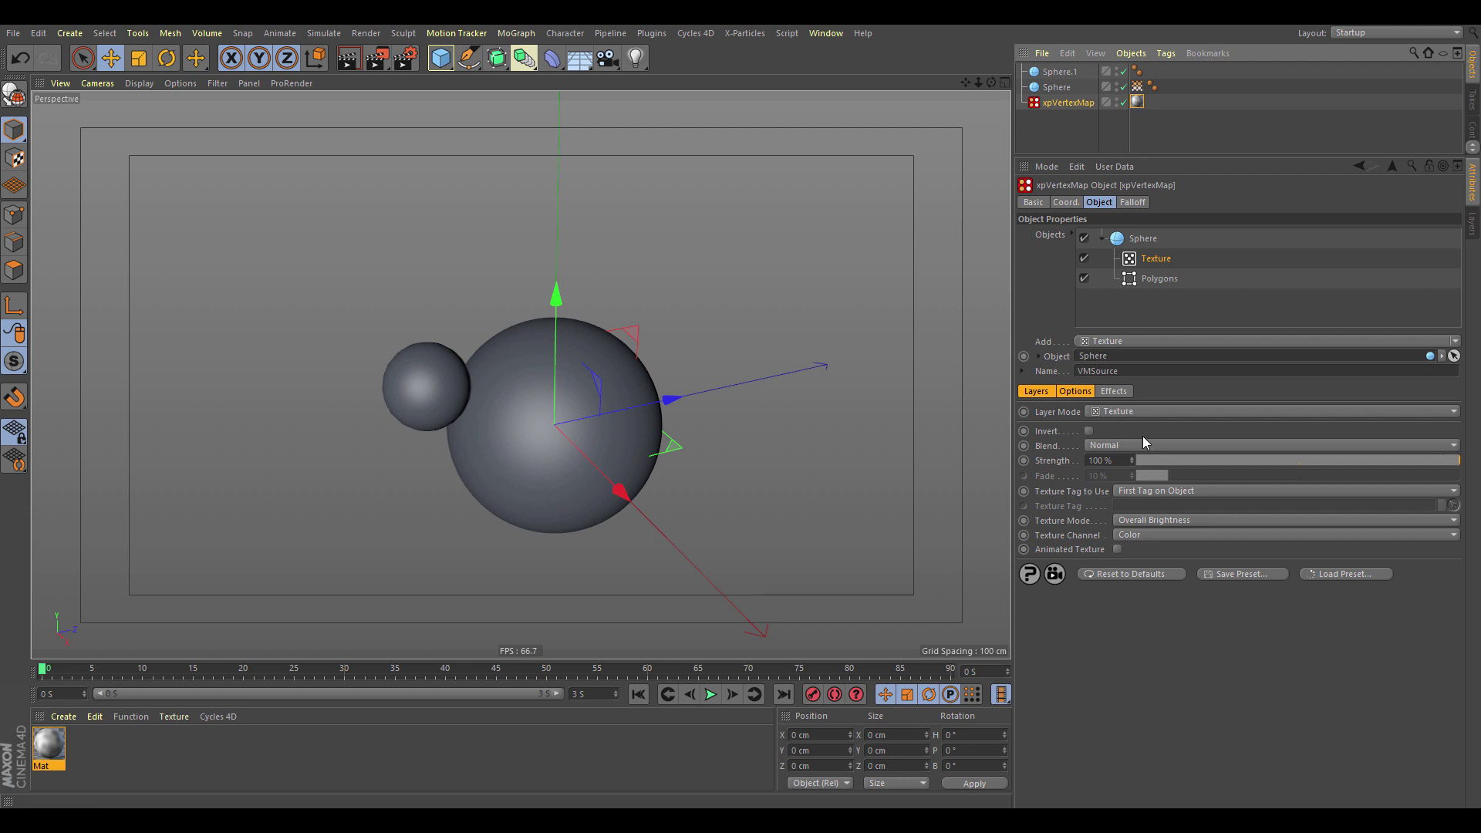
left_click(1172, 494)
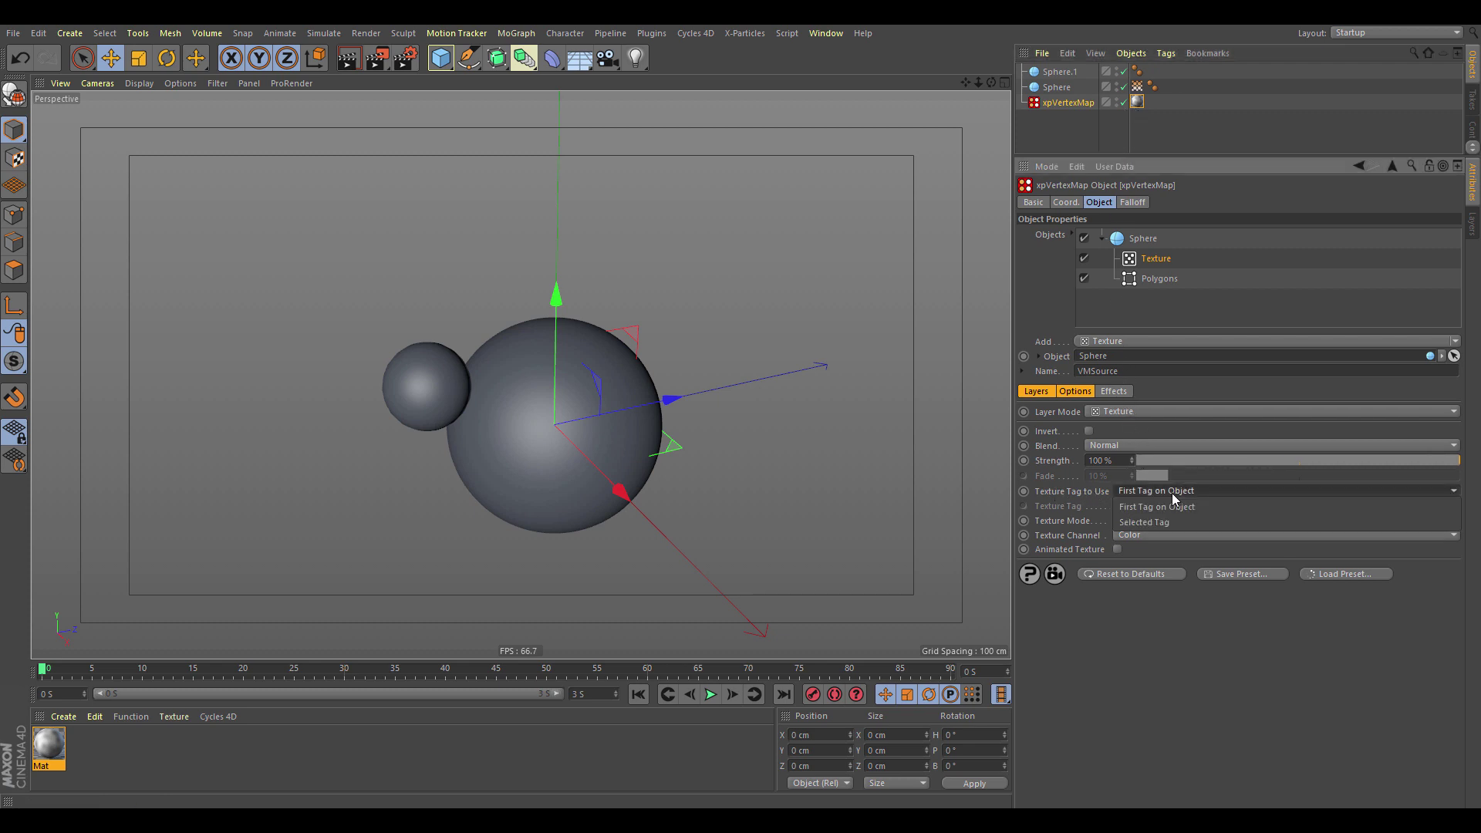
left_click(1164, 521)
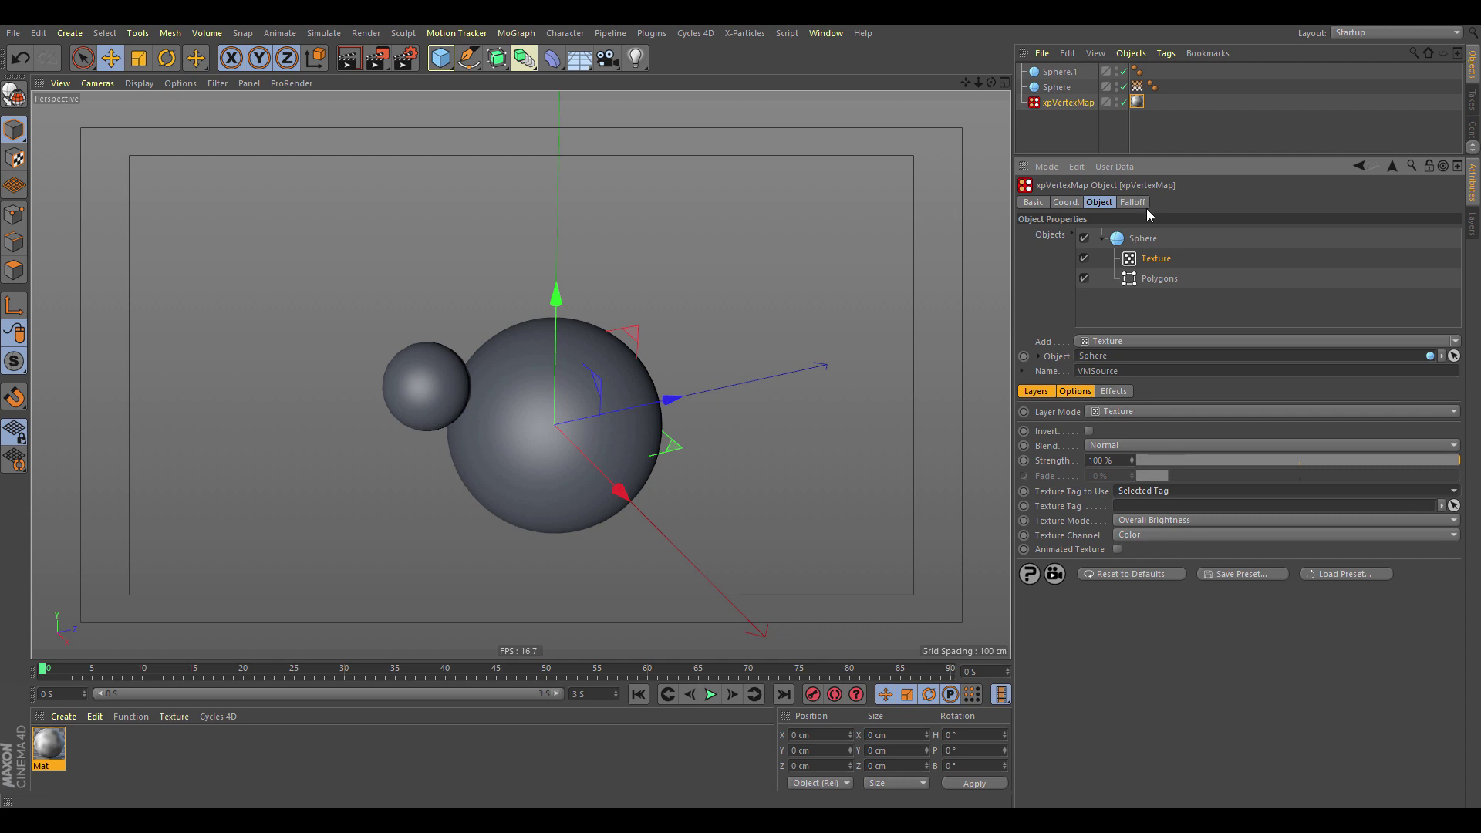
left_click_drag(1137, 102, 1134, 506)
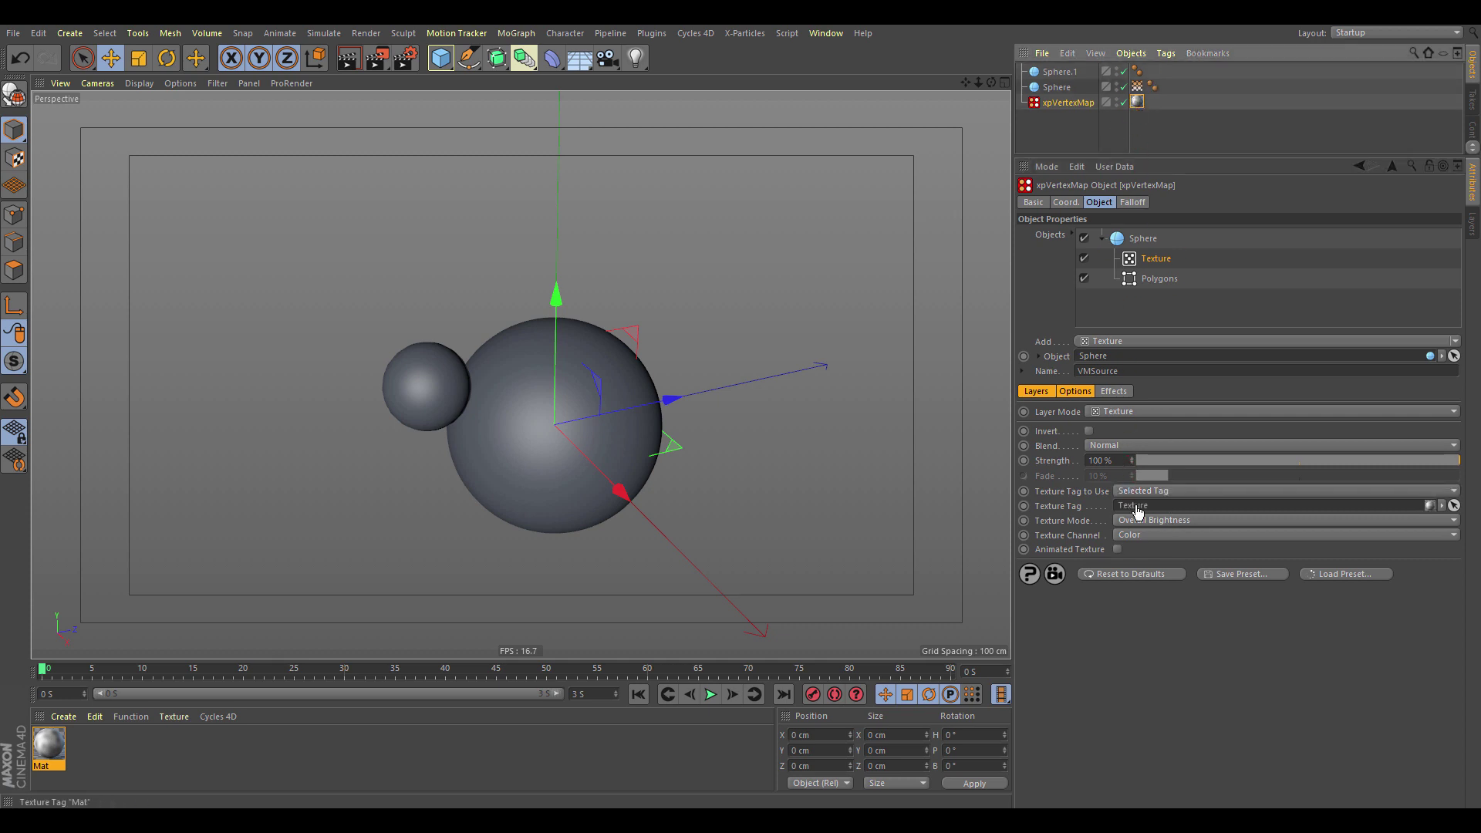
left_click(1137, 88)
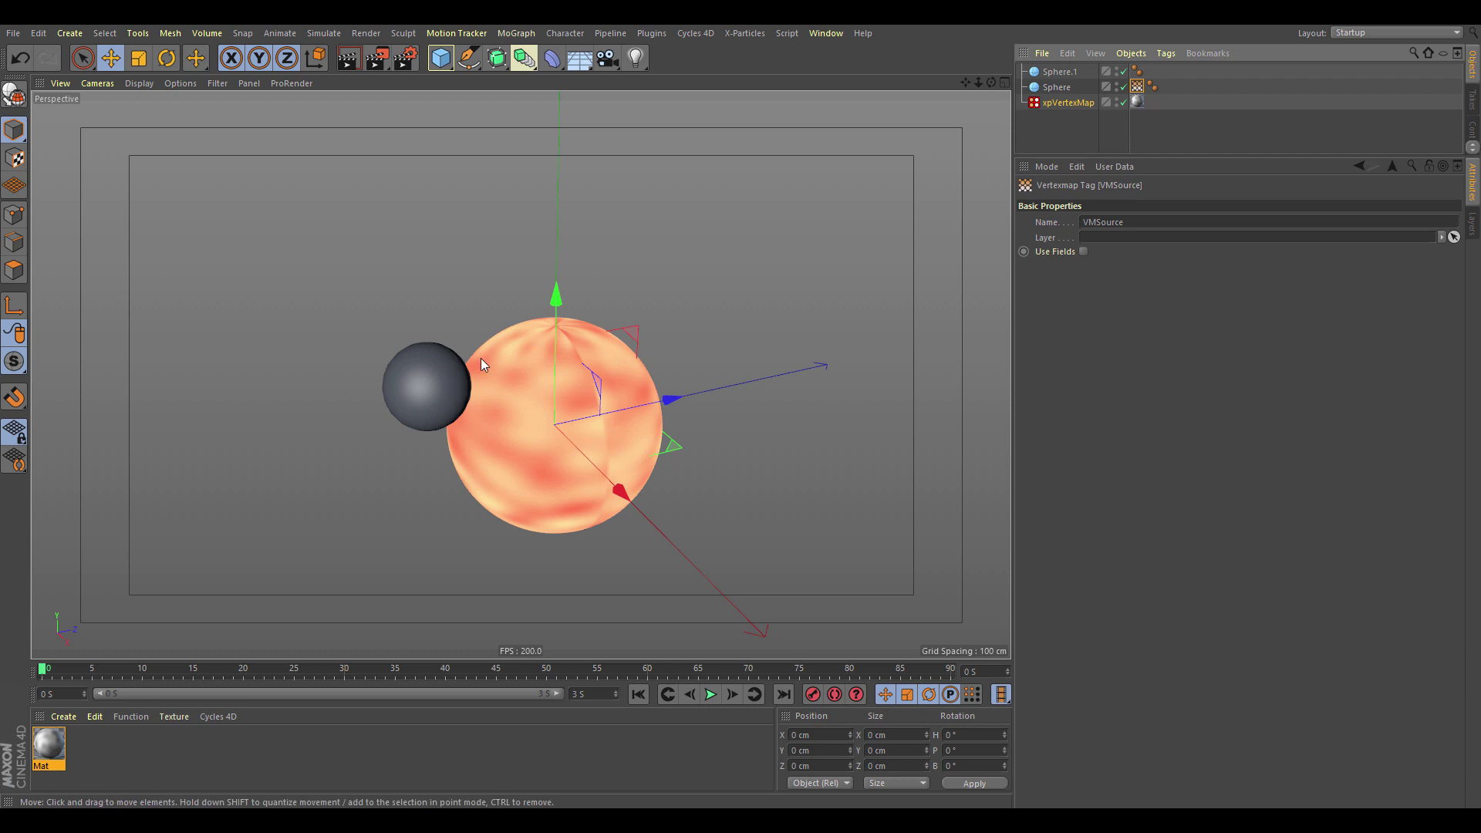
Set the Texture layer's Blend to Subtract and keep its Strength at 100%
left_click(1068, 104)
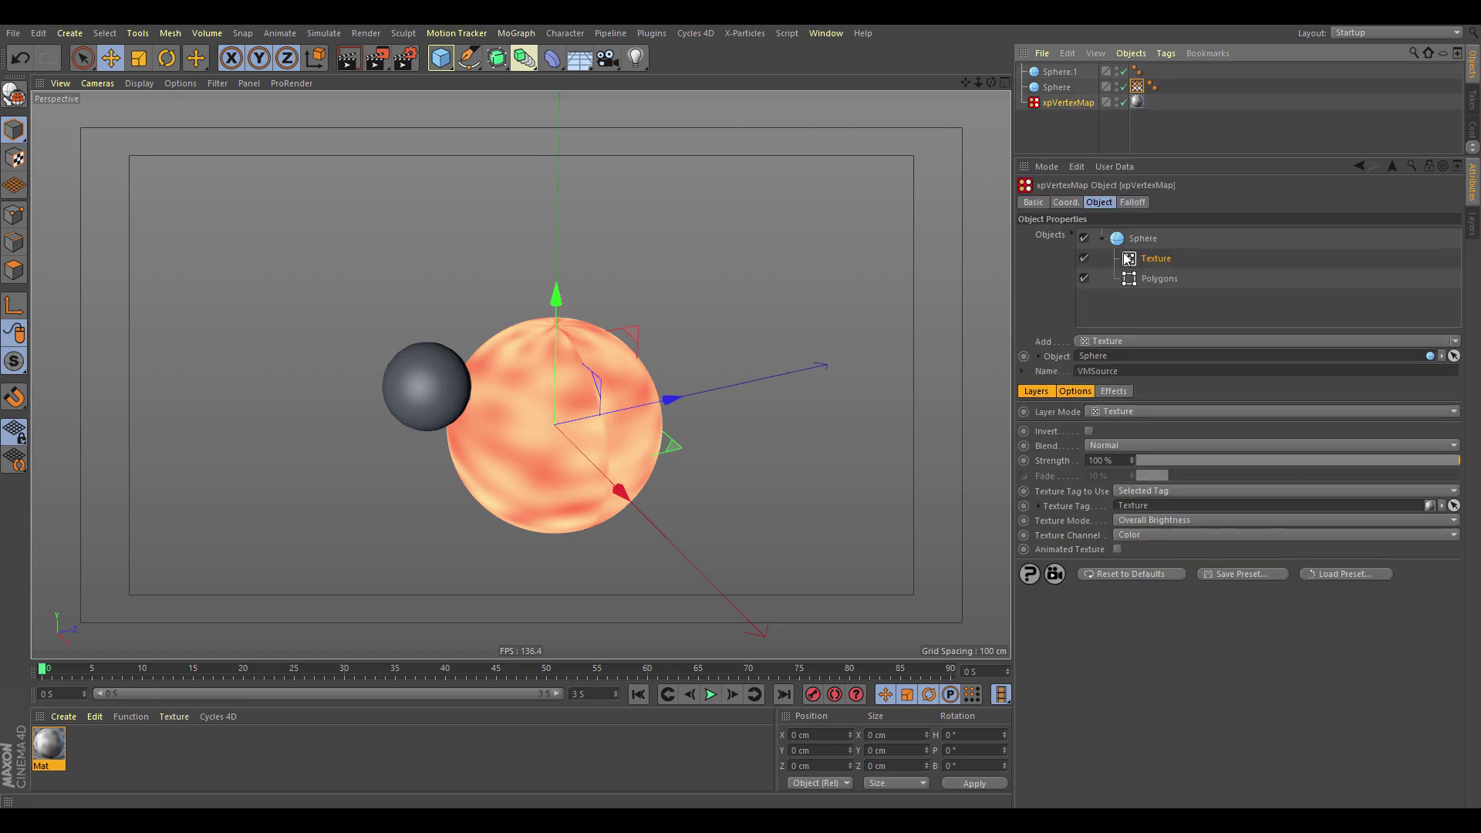
left_click(1136, 446)
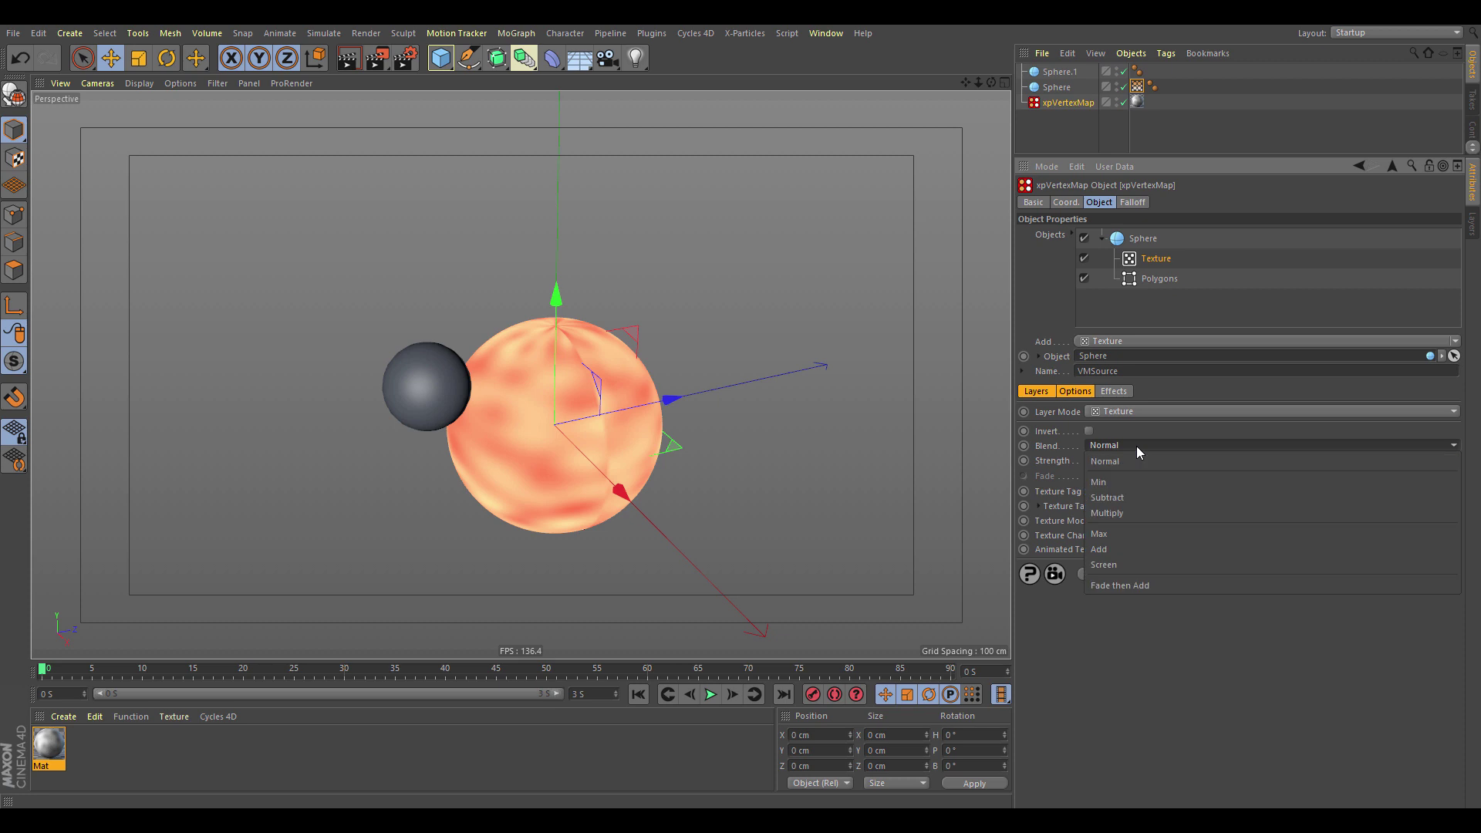
left_click(1121, 499)
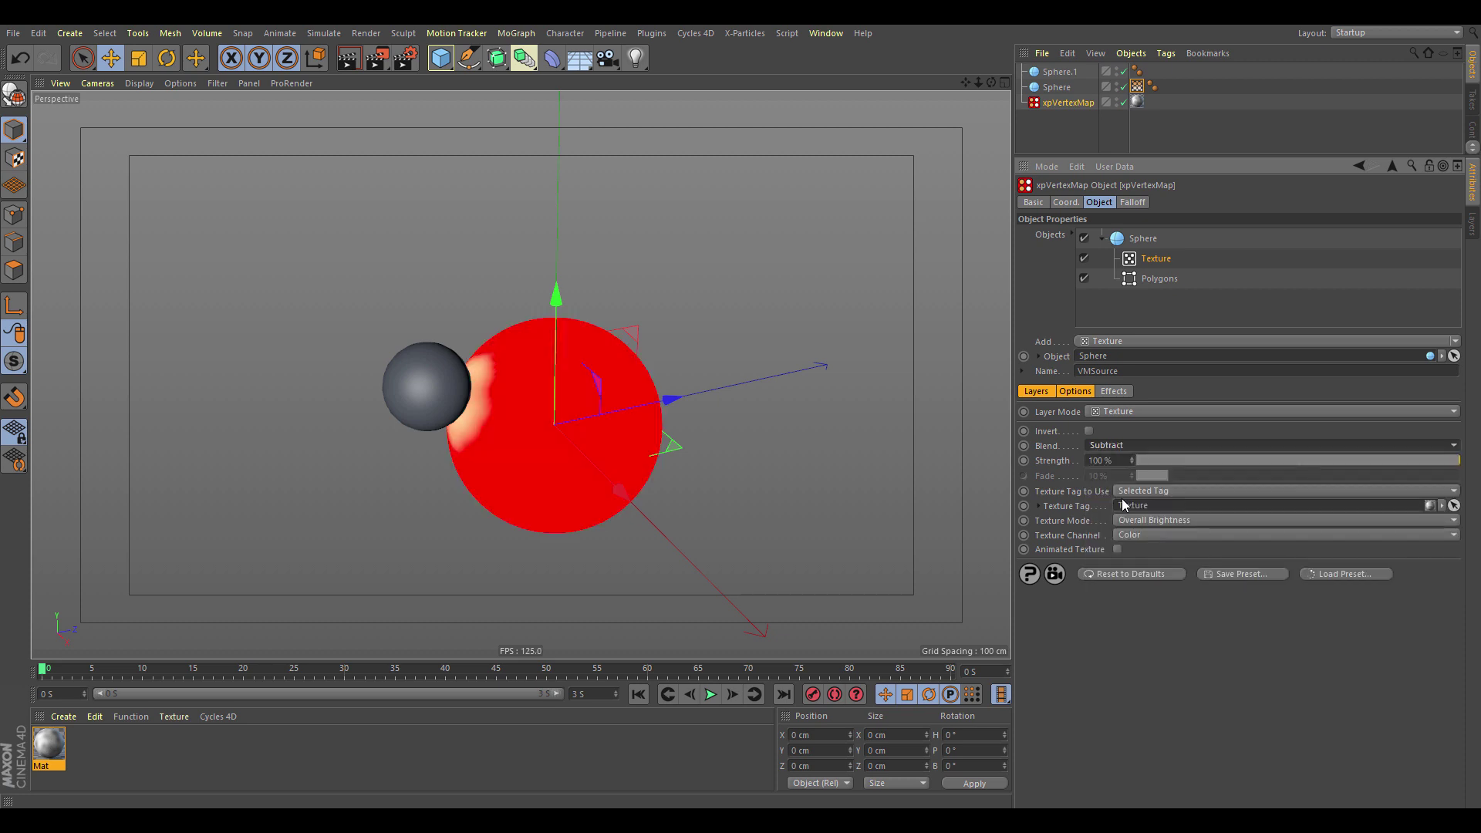
left_click_drag(612, 468, 680, 466, "alt")
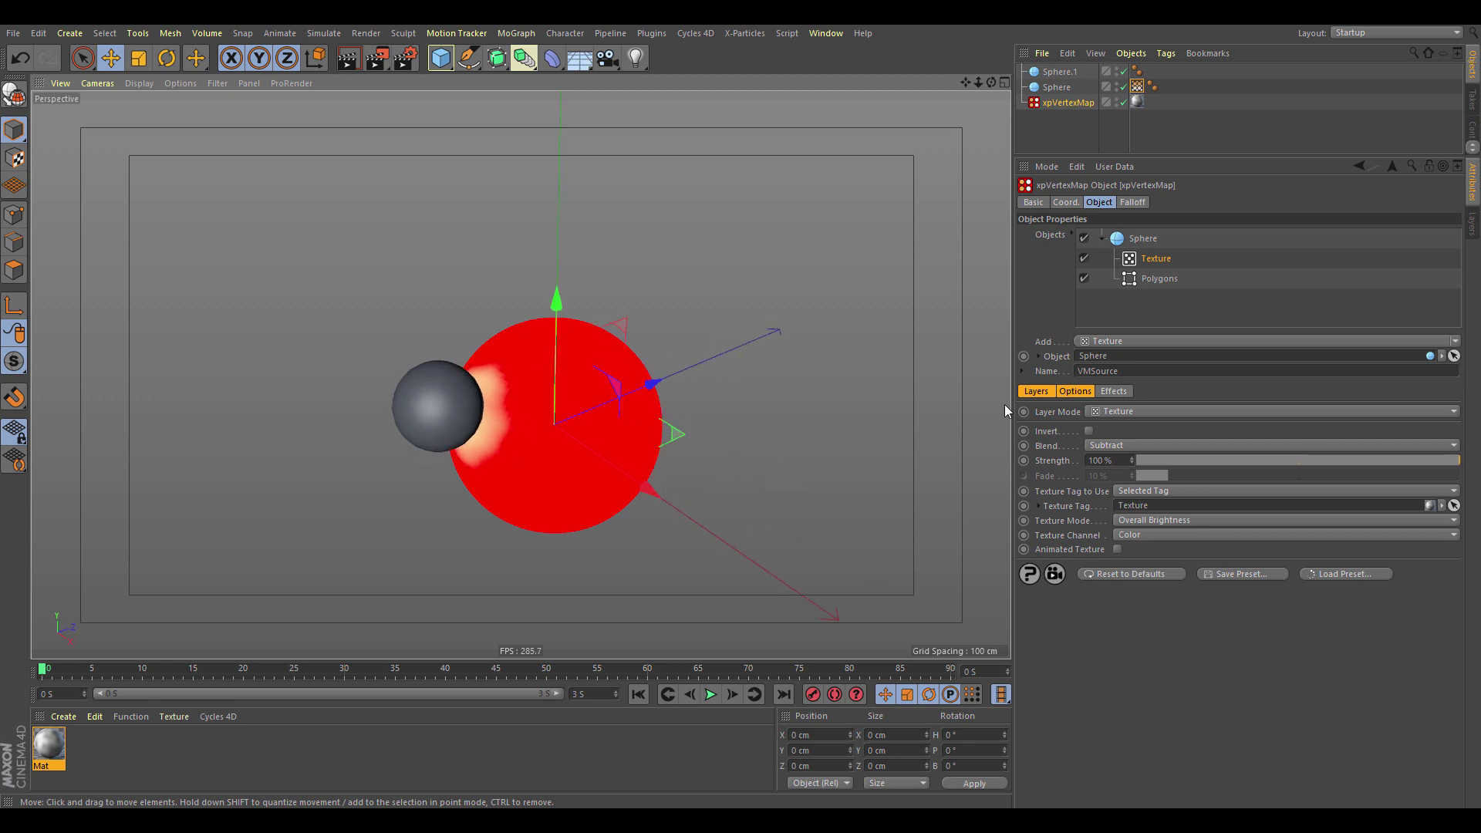
left_click(1154, 281)
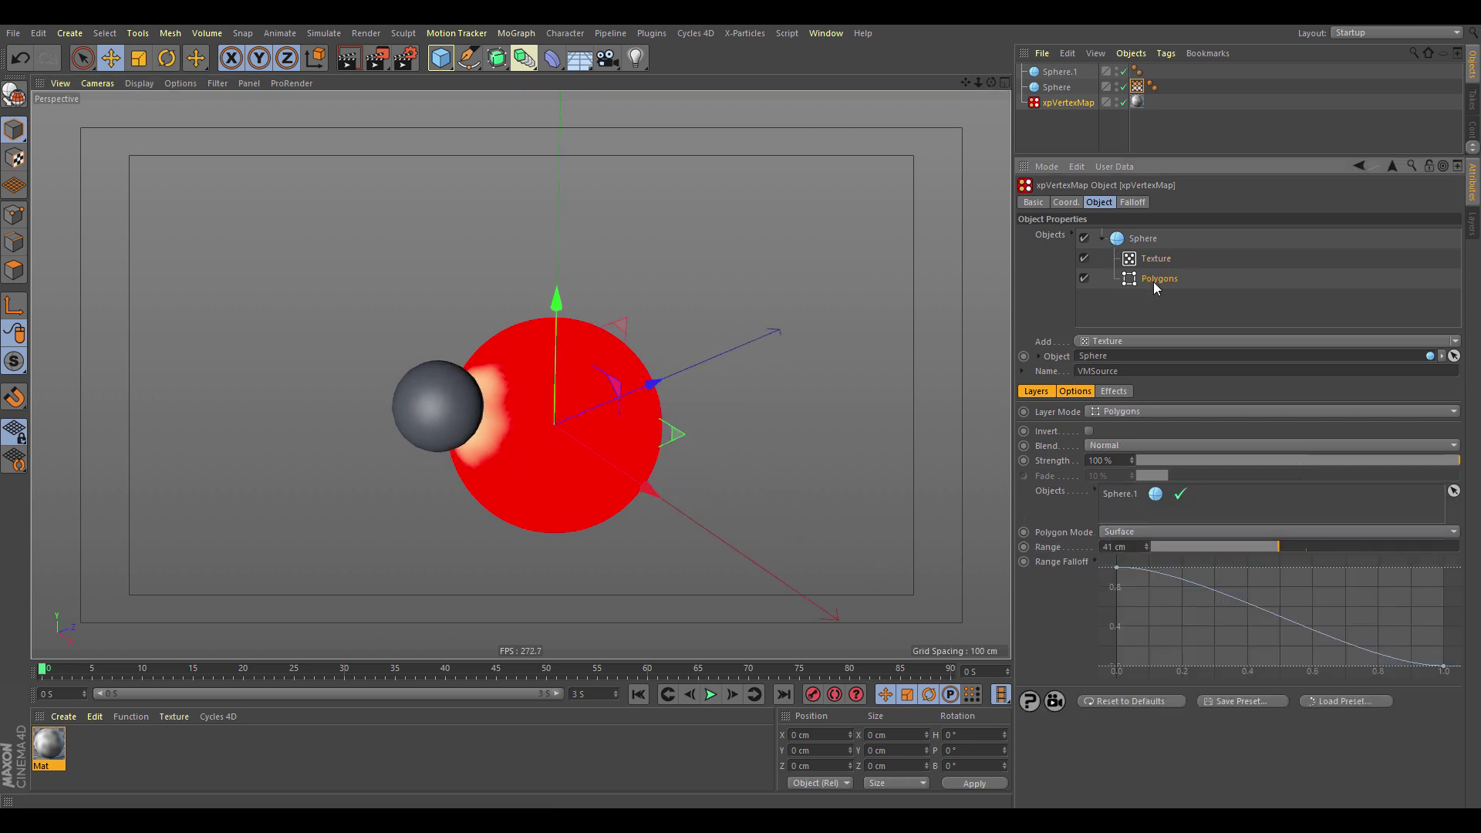
left_click(1157, 261)
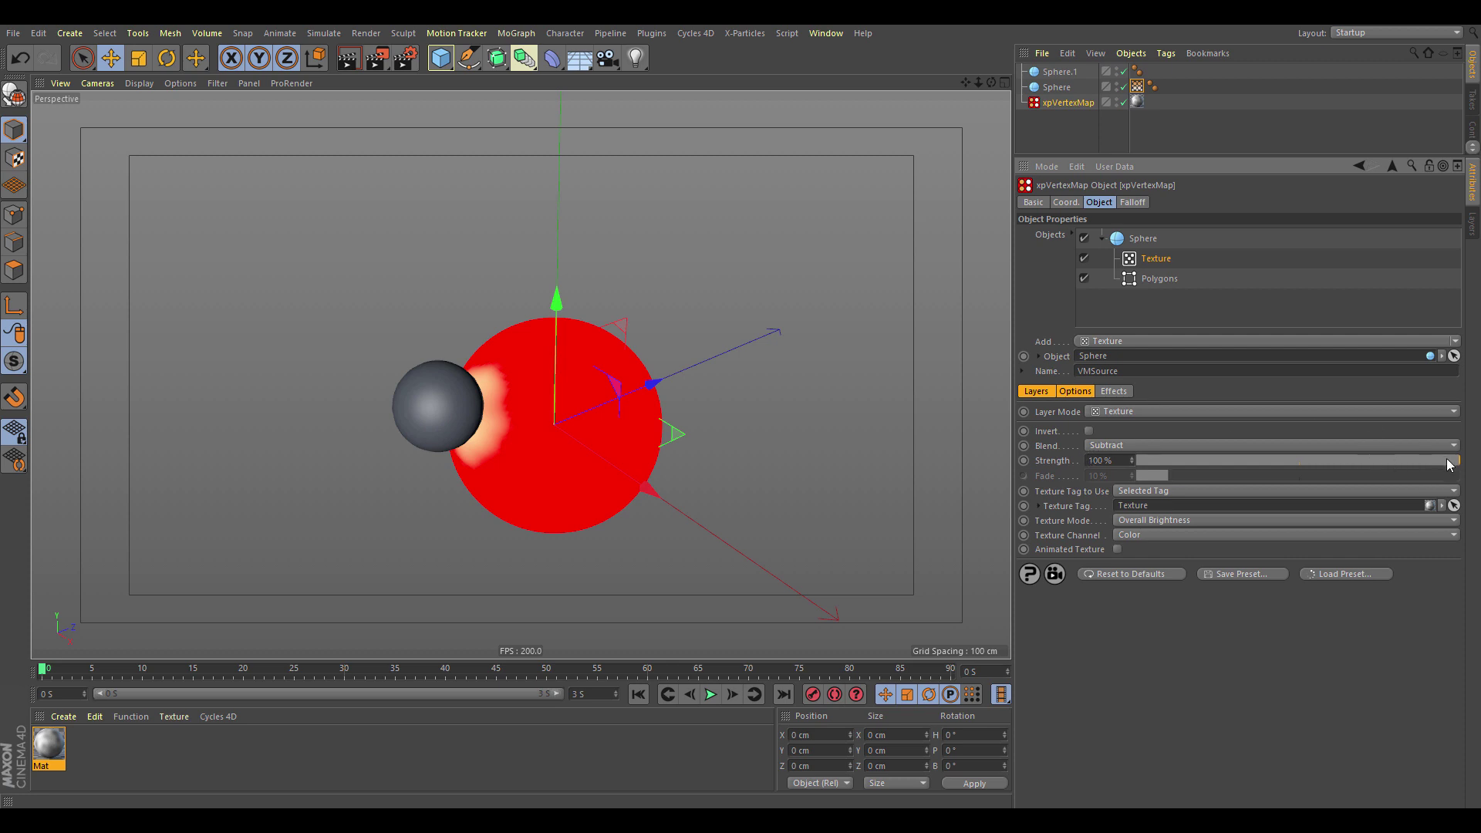
mouse_move(1448, 463)
left_mouse_down()
mouse_move(1241, 456)
mouse_move(1466, 461)
left_mouse_up()
Raise the contrast of the material's Noise shader to 76% and reduce its Global Scale
left_click(59, 749)
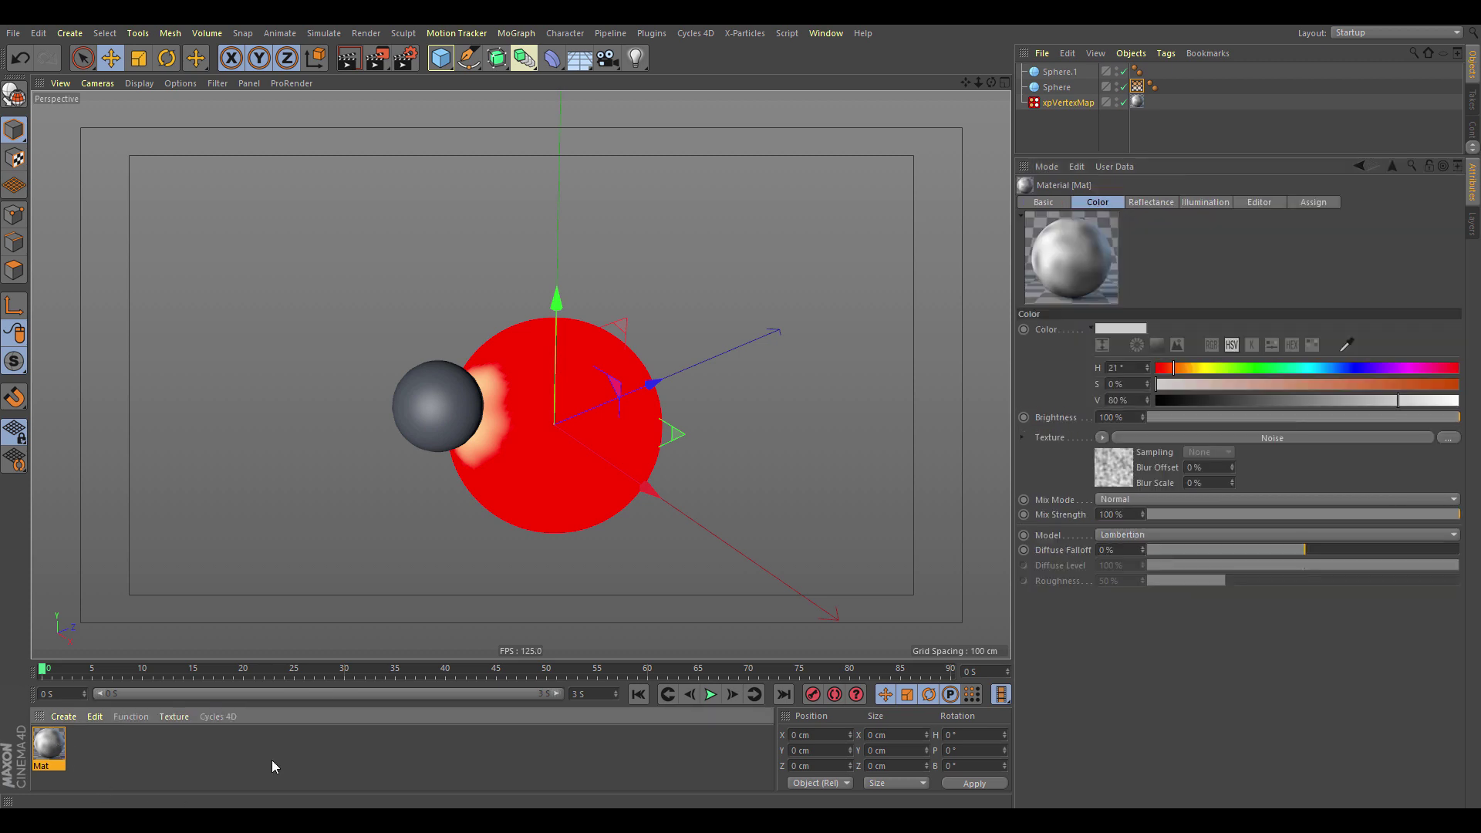
left_click(1126, 482)
mouse_move(1343, 628)
left_mouse_down()
mouse_move(1447, 638)
mouse_move(1426, 632)
left_mouse_up()
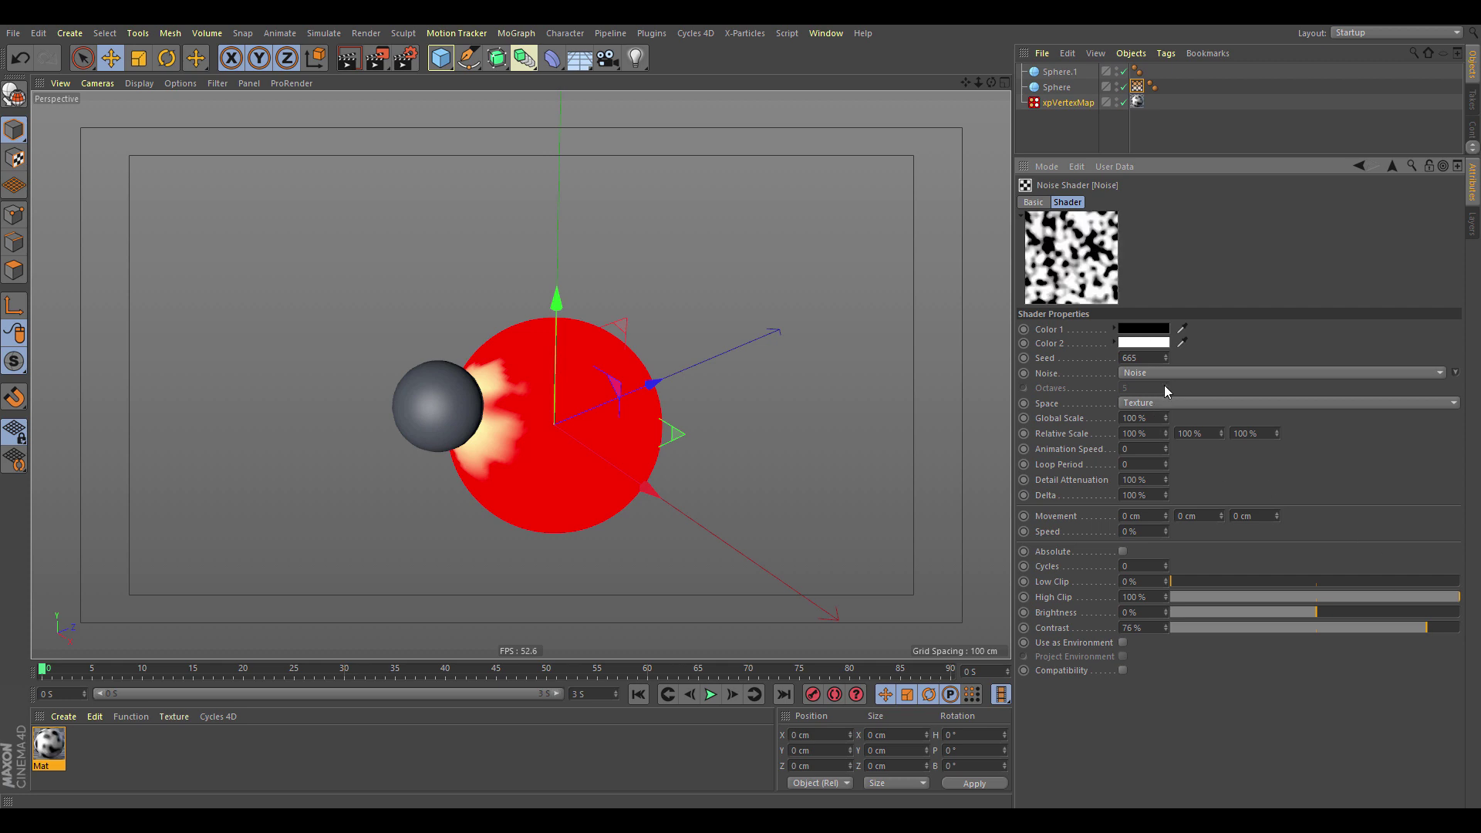
left_click_drag(1165, 418, 1123, 420)
Move the small sphere to about X -4, Y 59, Z -110 cm and give the large sphere 134 segments and about 94.5 cm radius
left_click(1053, 86)
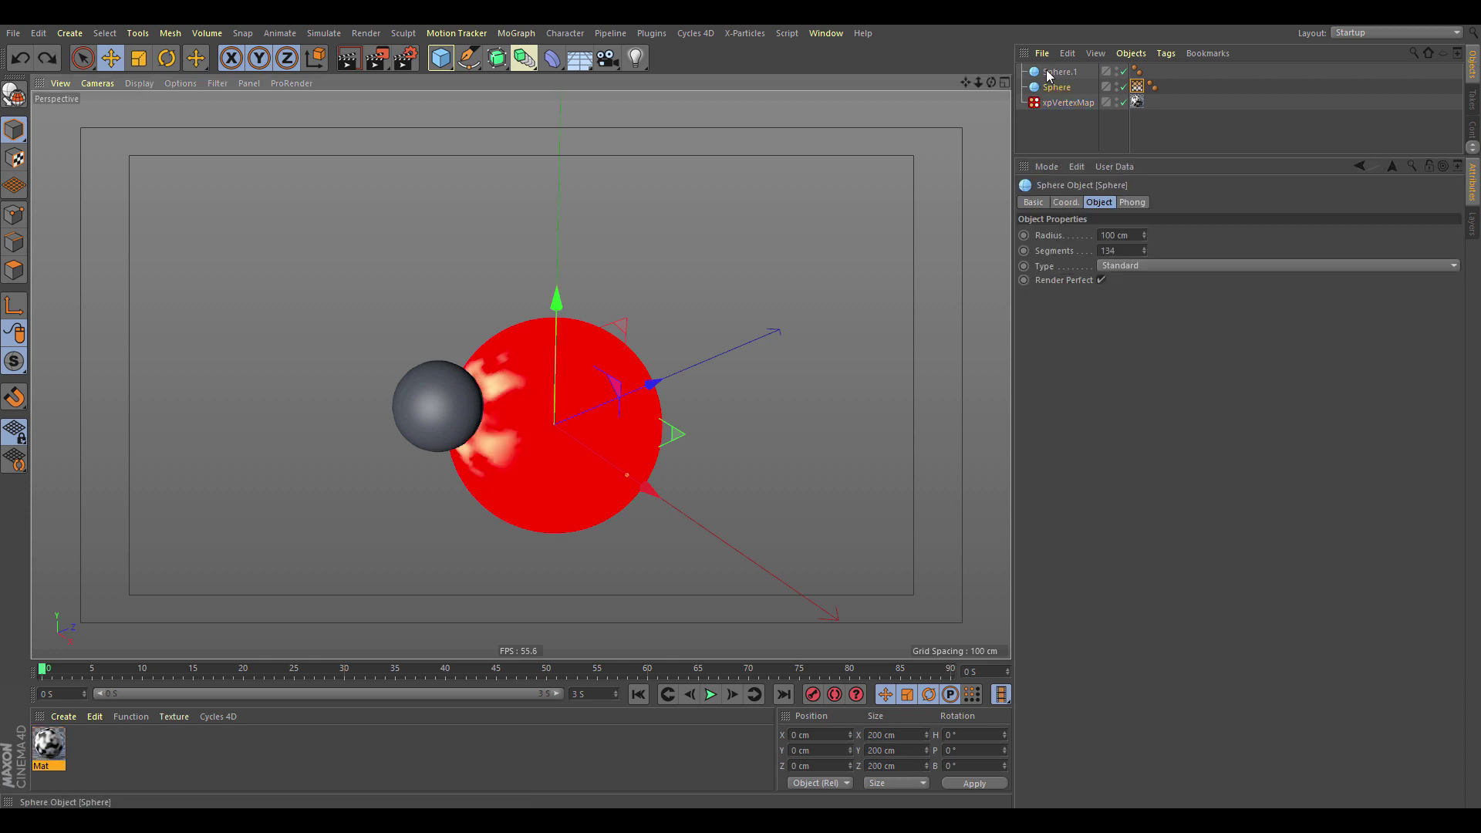
left_click(1054, 72)
mouse_move(544, 293)
left_mouse_down()
mouse_move(656, 229)
mouse_move(747, 344)
mouse_move(734, 251)
mouse_move(616, 217)
mouse_move(552, 302)
left_mouse_up()
left_click(1063, 88)
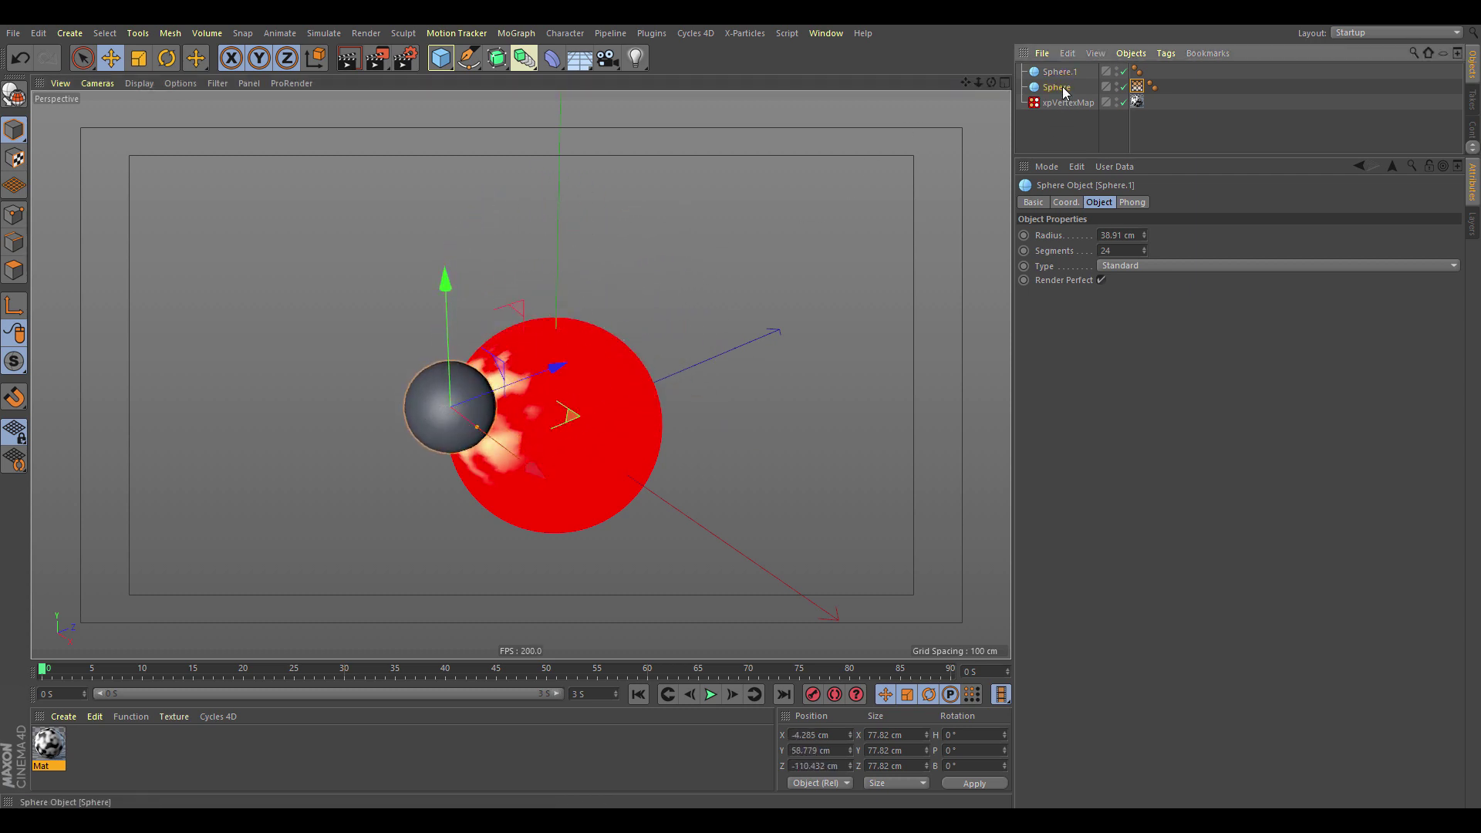
mouse_move(629, 470)
left_mouse_down()
mouse_move(649, 490)
mouse_move(597, 469)
mouse_move(631, 492)
mouse_move(614, 484)
left_mouse_up()
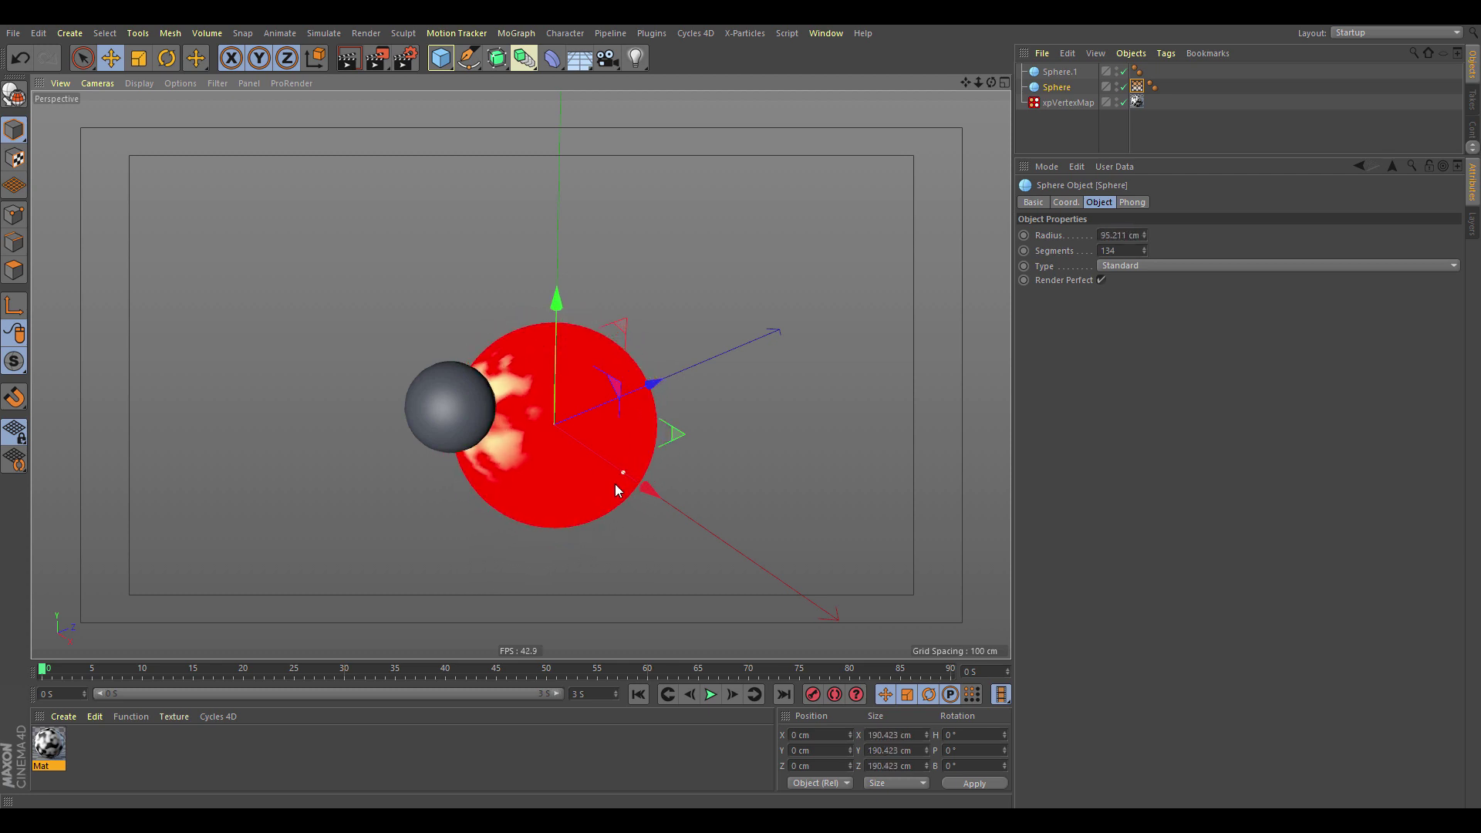
Add a torus around the large sphere at the origin, with a ring radius of about 115 cm and pipe radius of about 25 cm
left_click(450, 62)
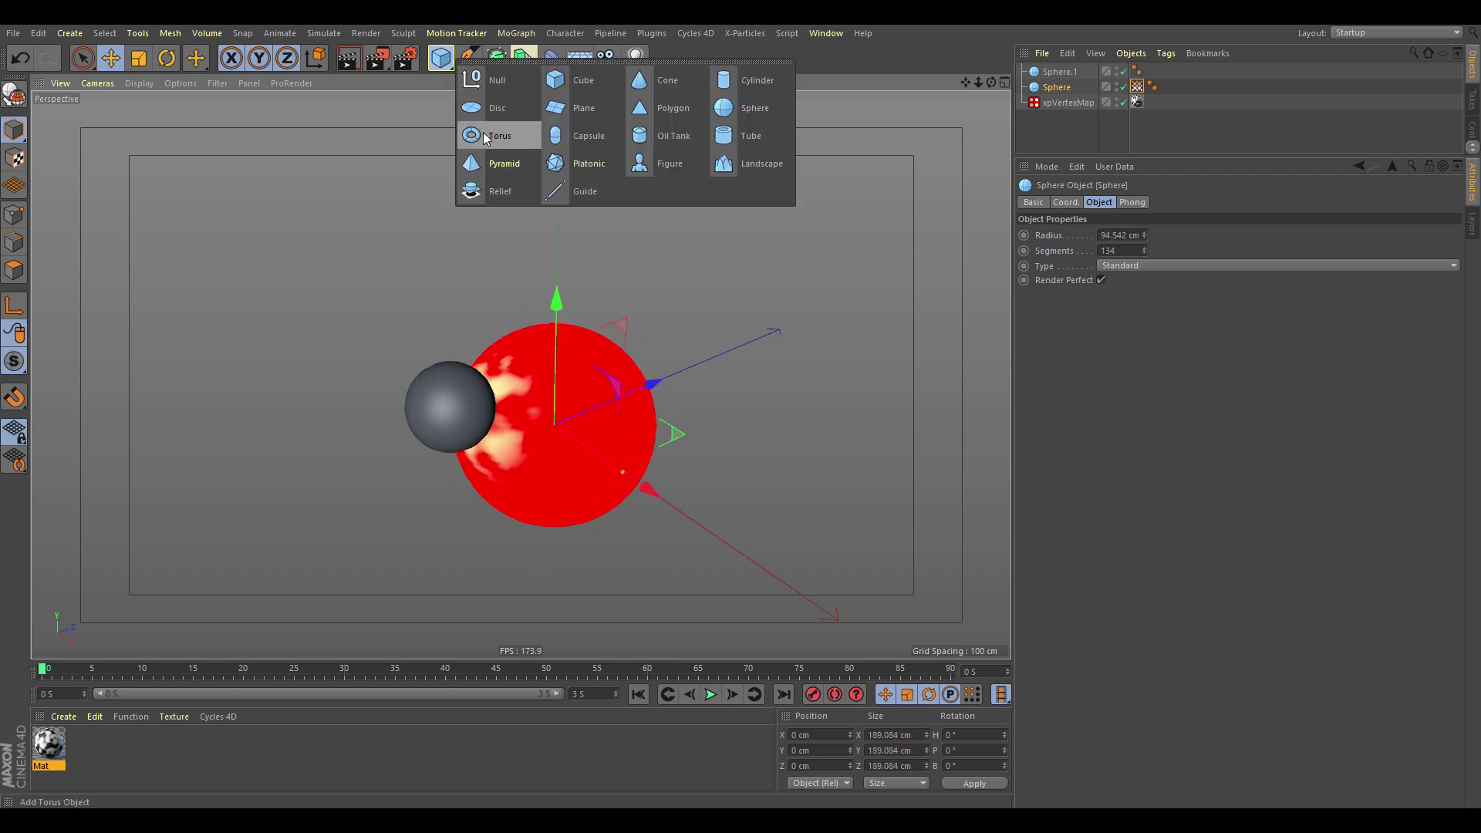
left_click(486, 138)
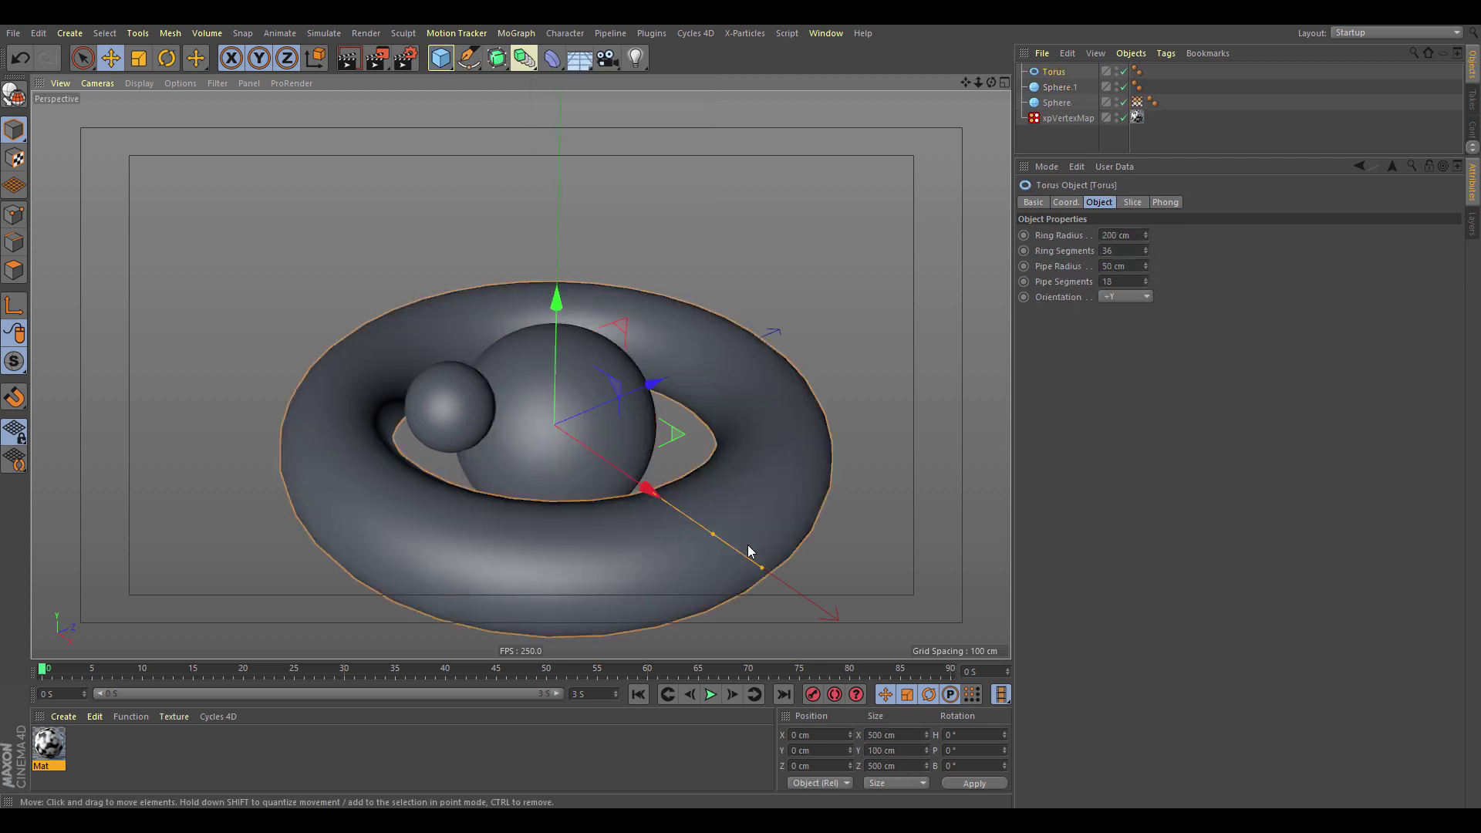
left_click_drag(714, 535, 616, 483)
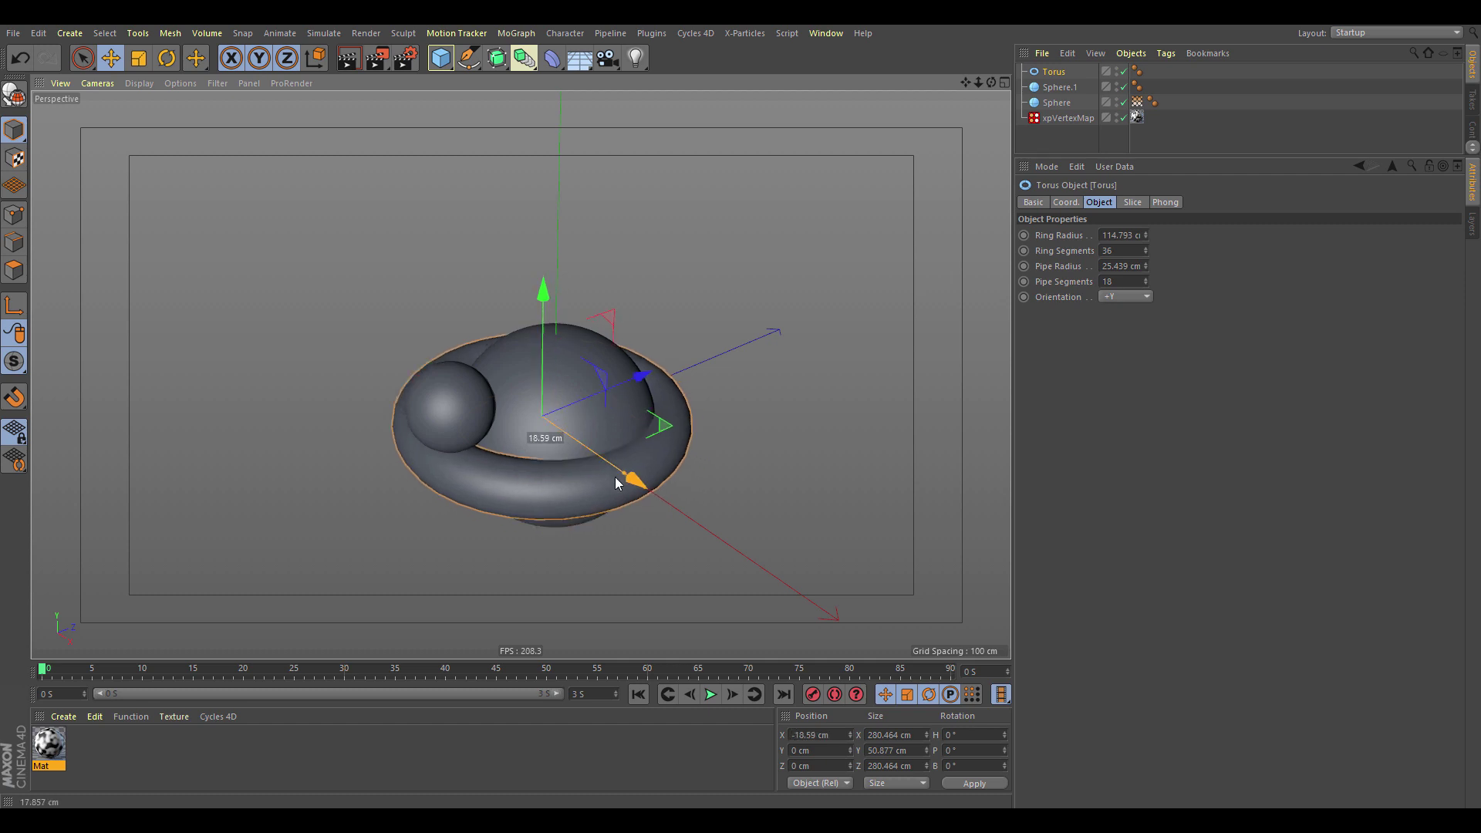
key("ctrl+z")
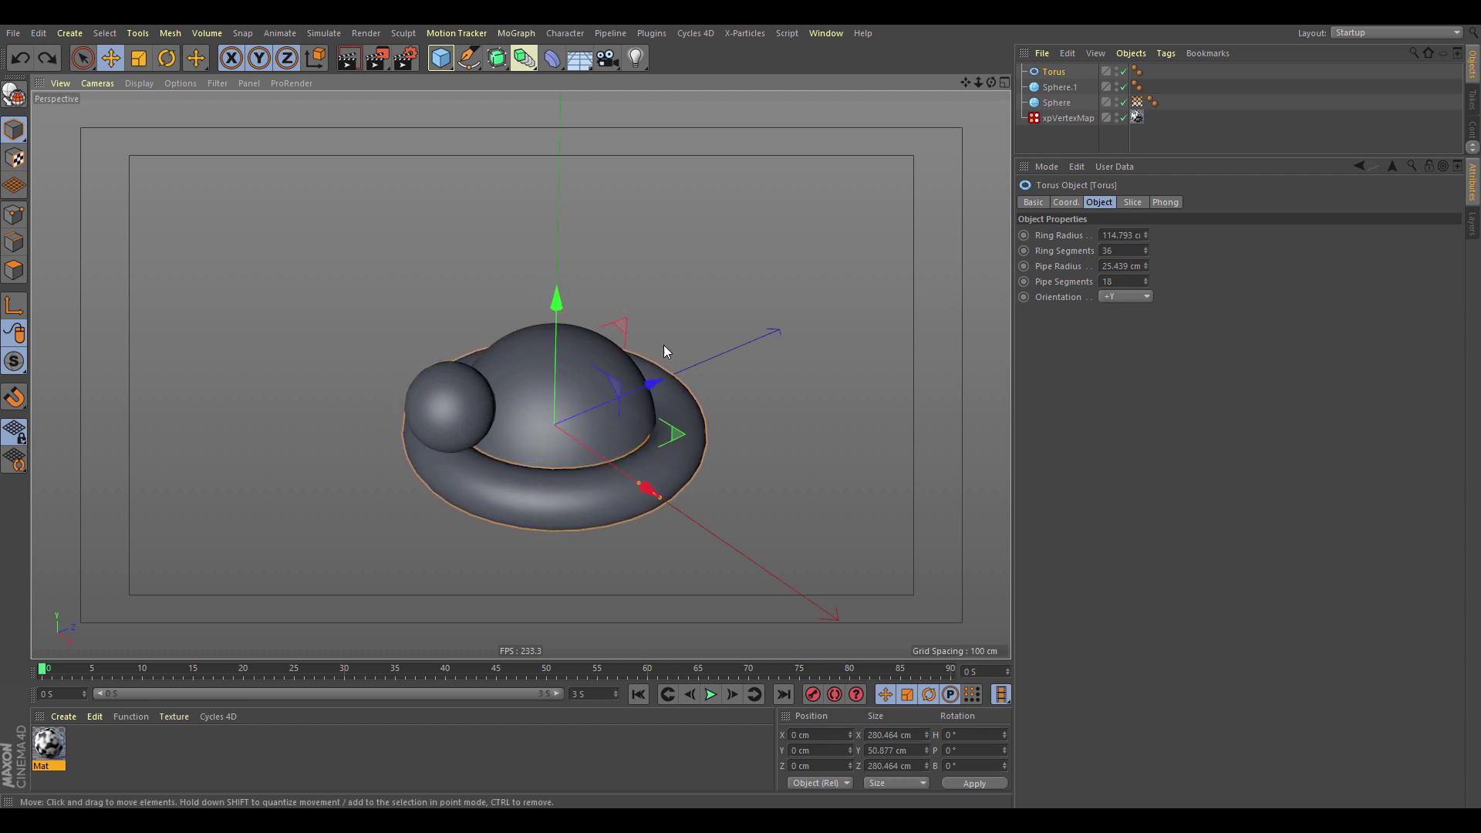
Create an xpJoin object and make the torus and the large sphere its children
left_click(751, 34)
mouse_move(776, 239)
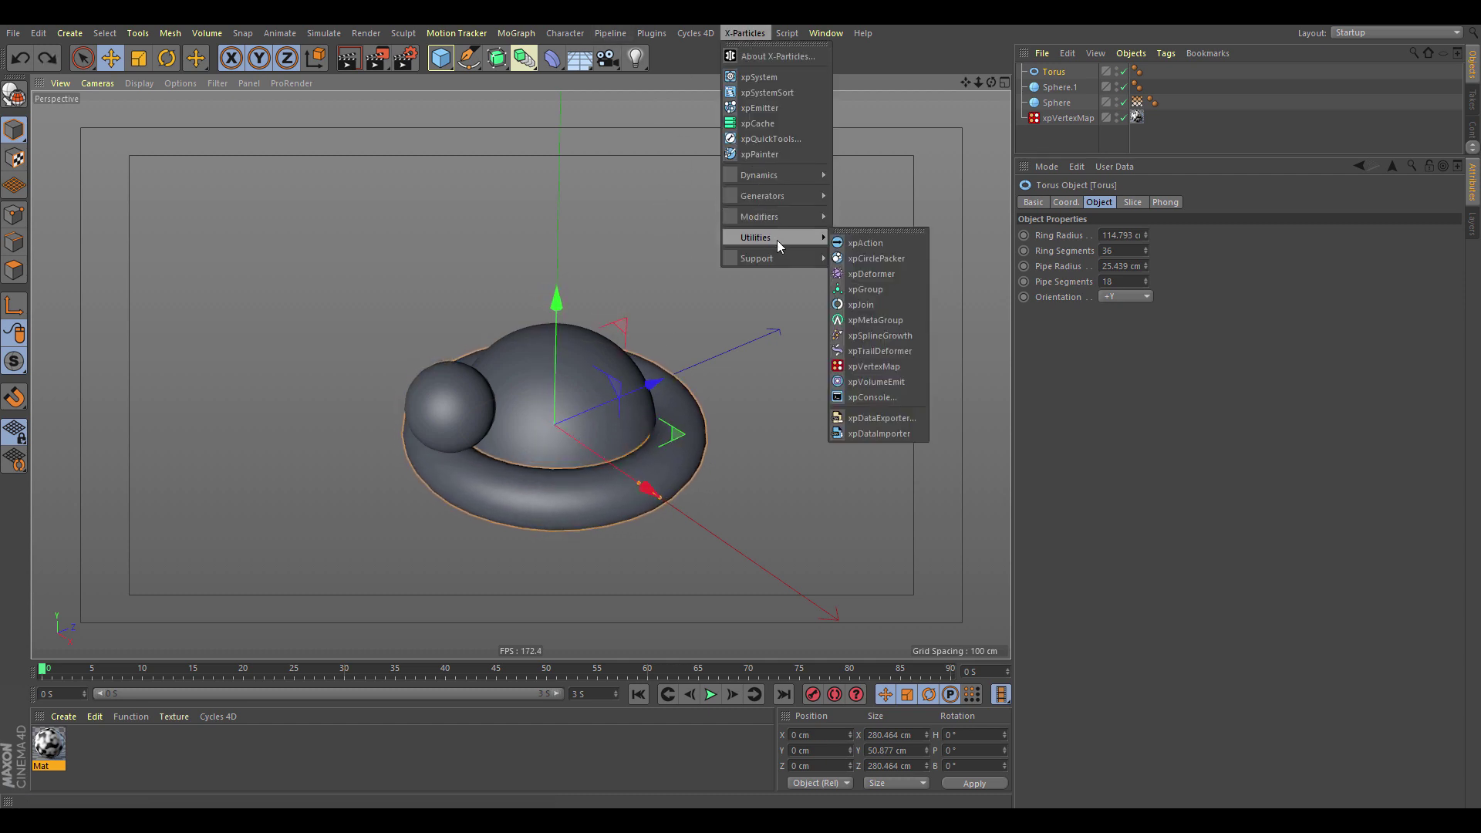
left_click(862, 305)
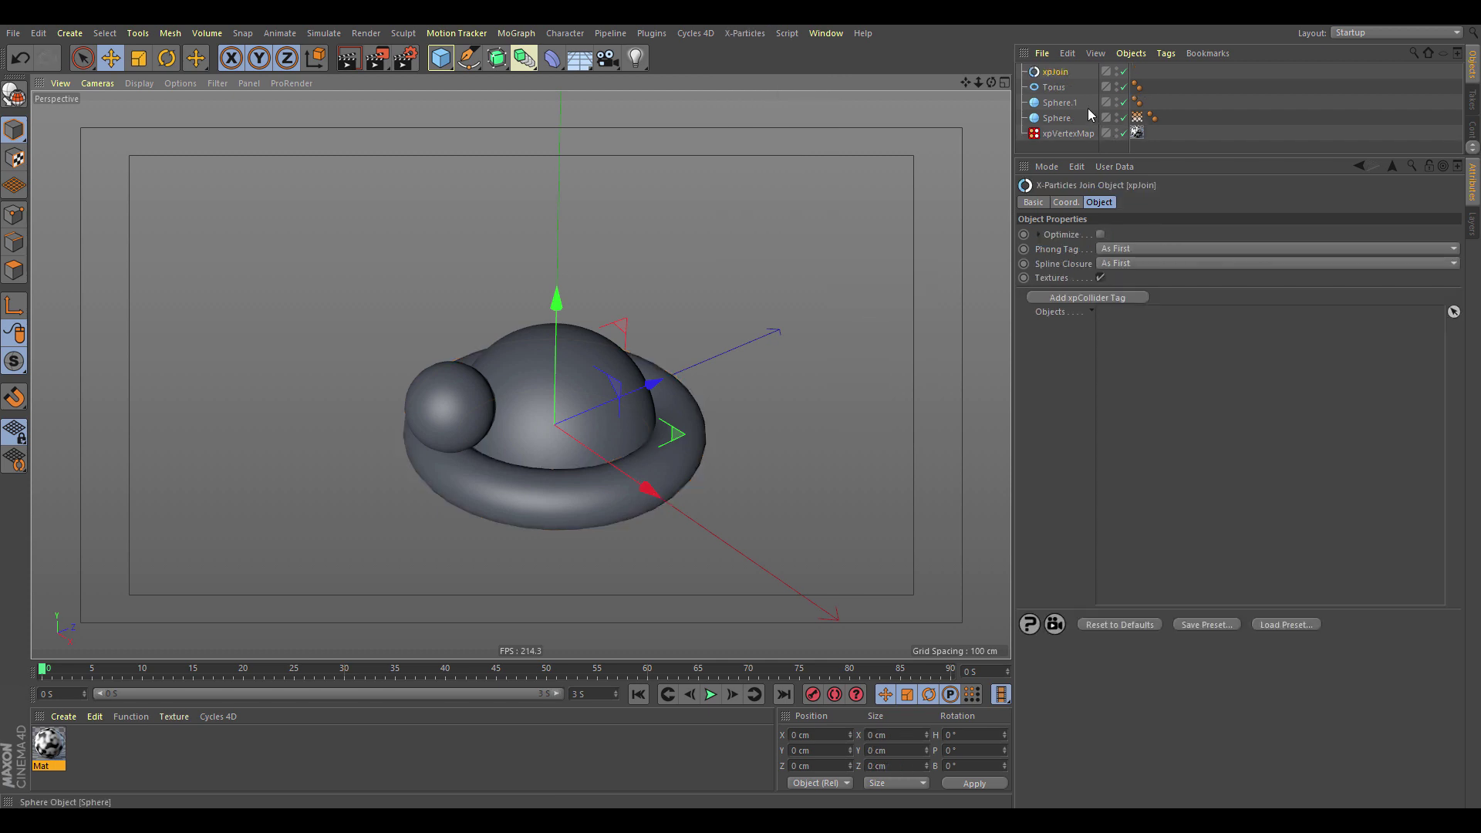
mouse_move(1060, 113)
left_mouse_down()
mouse_move(1034, 83)
mouse_move(1062, 91)
left_mouse_up()
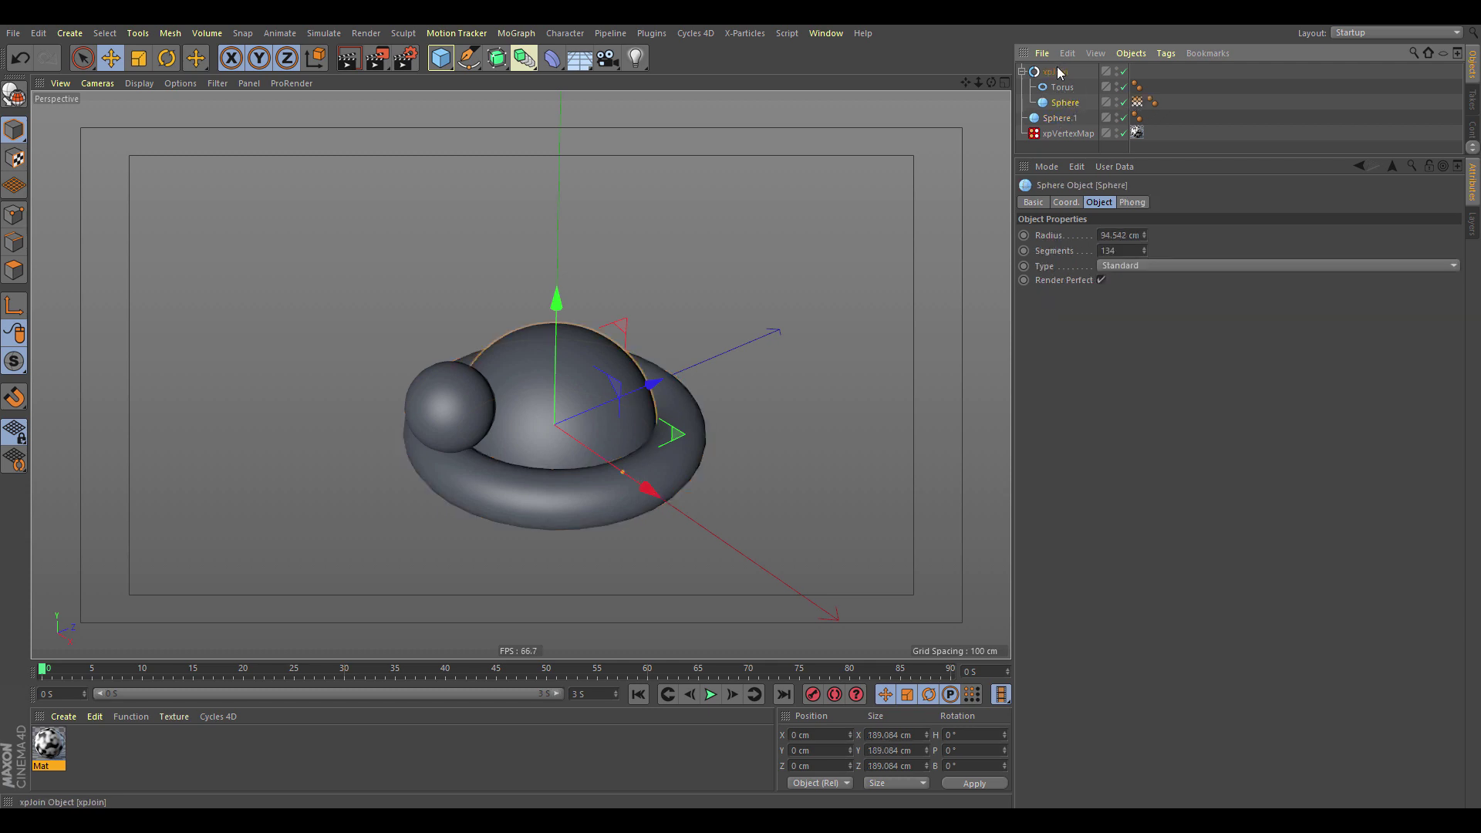
Replace the sphere in the xpVertexMap's Objects with the xpJoin, placing the sphere's Texture and Polygons layers under it
left_click(1060, 132)
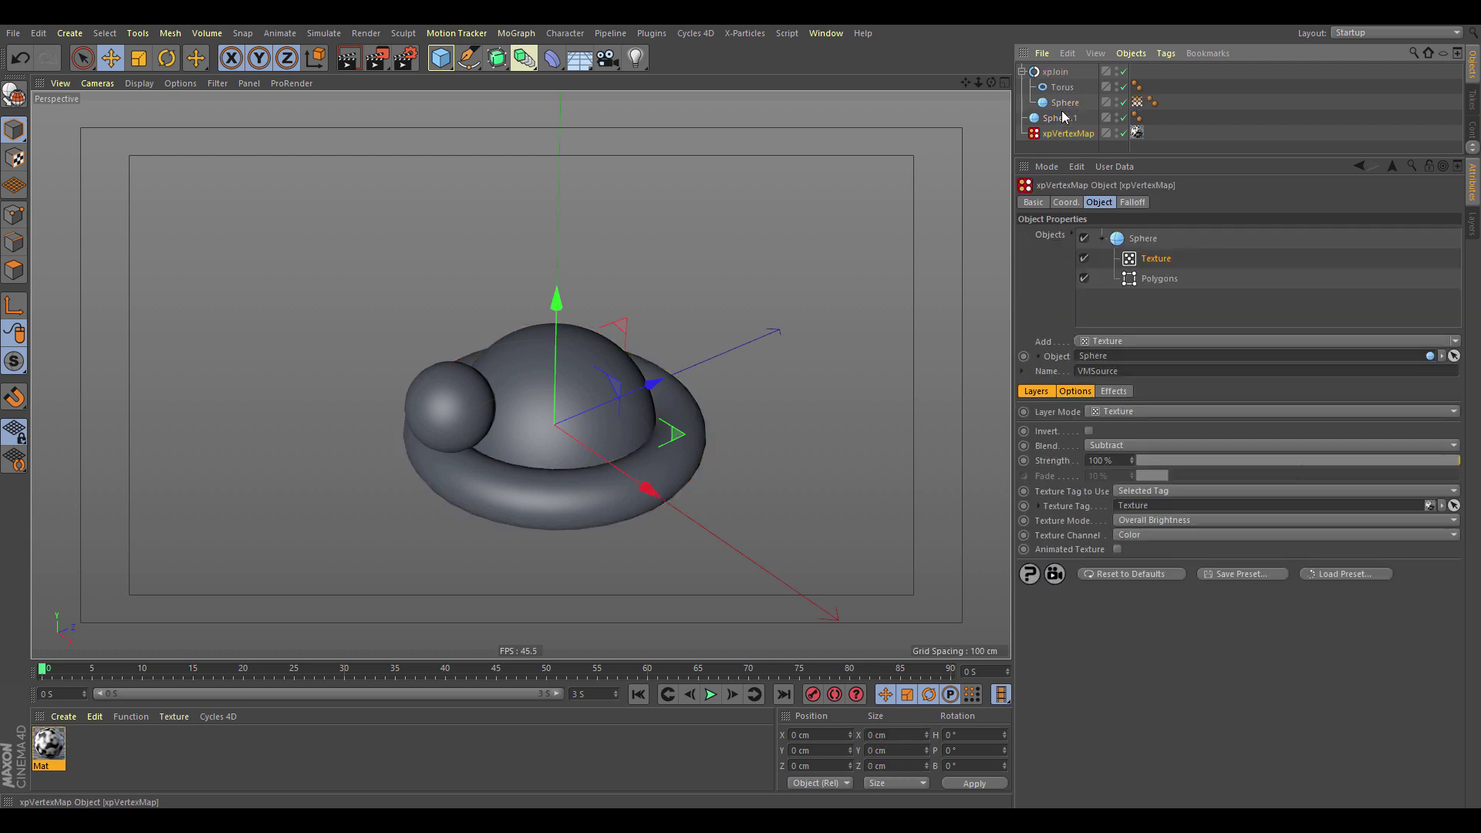
left_click_drag(1055, 72, 1152, 304)
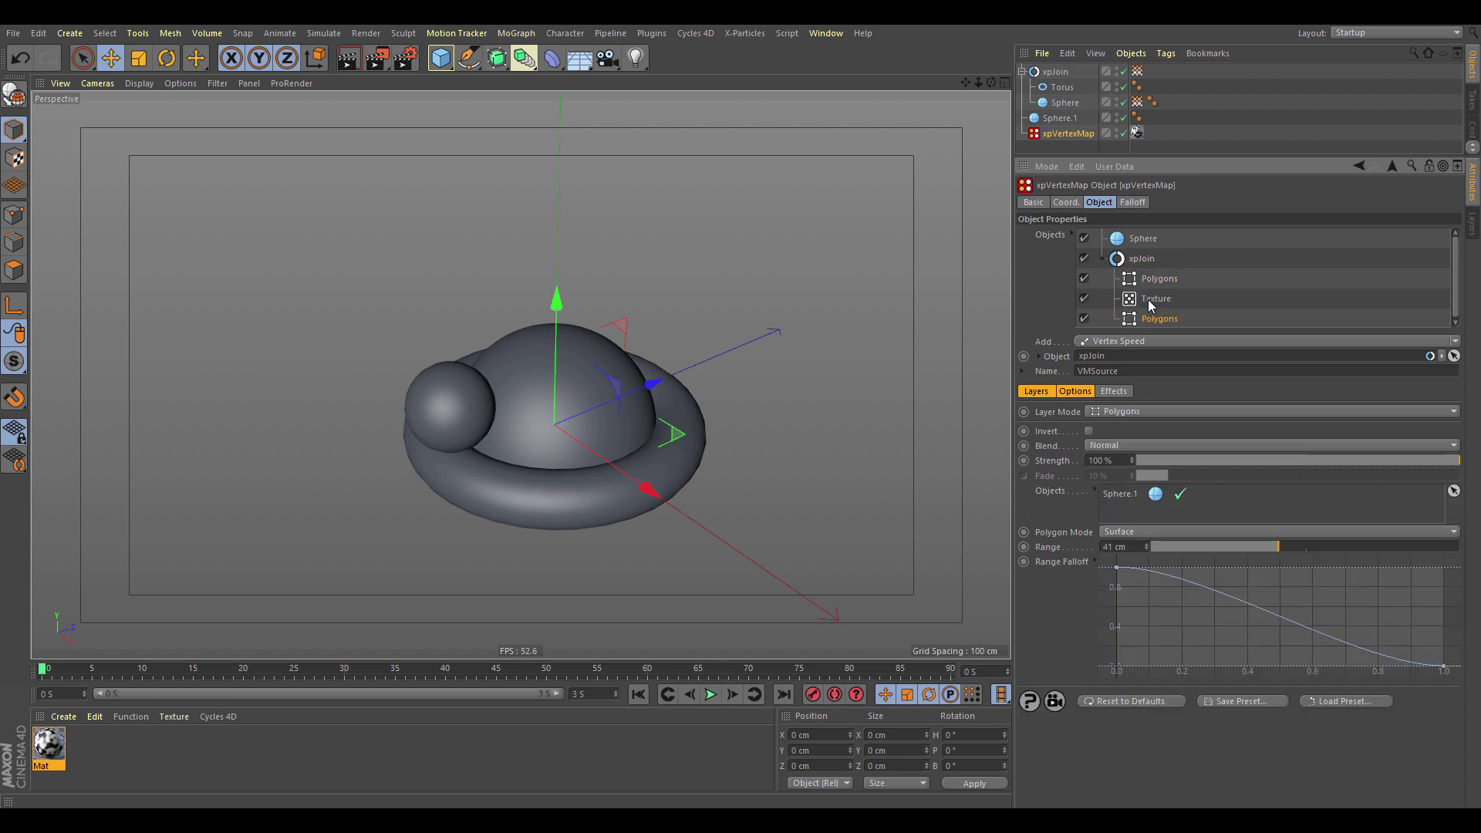
left_click(1151, 300)
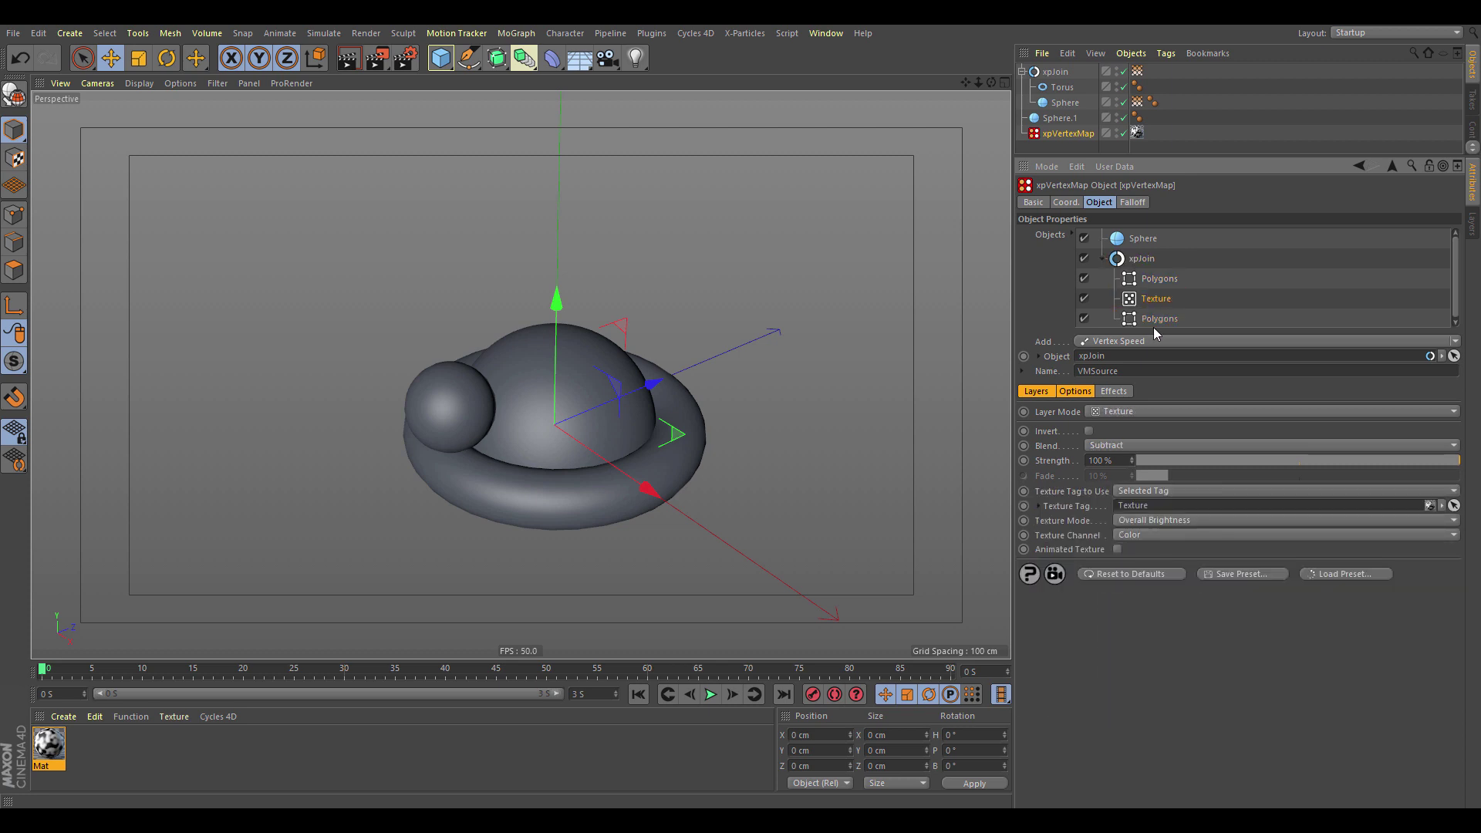
left_click(1144, 239)
key("Delete")
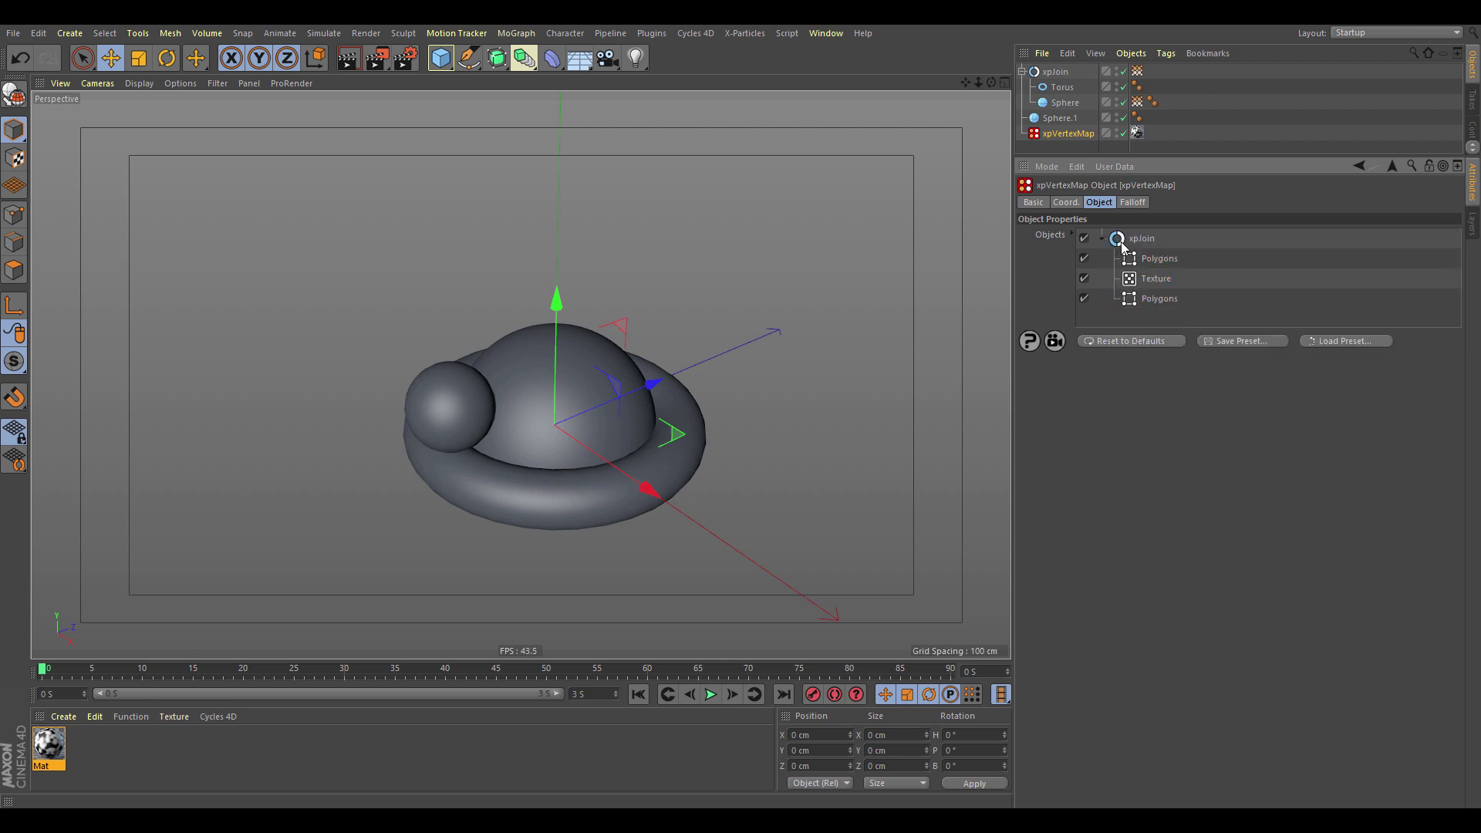
Display the xpJoin's vertex map weights and delete the extra Polygons layer above the Texture layer
left_click(1137, 71)
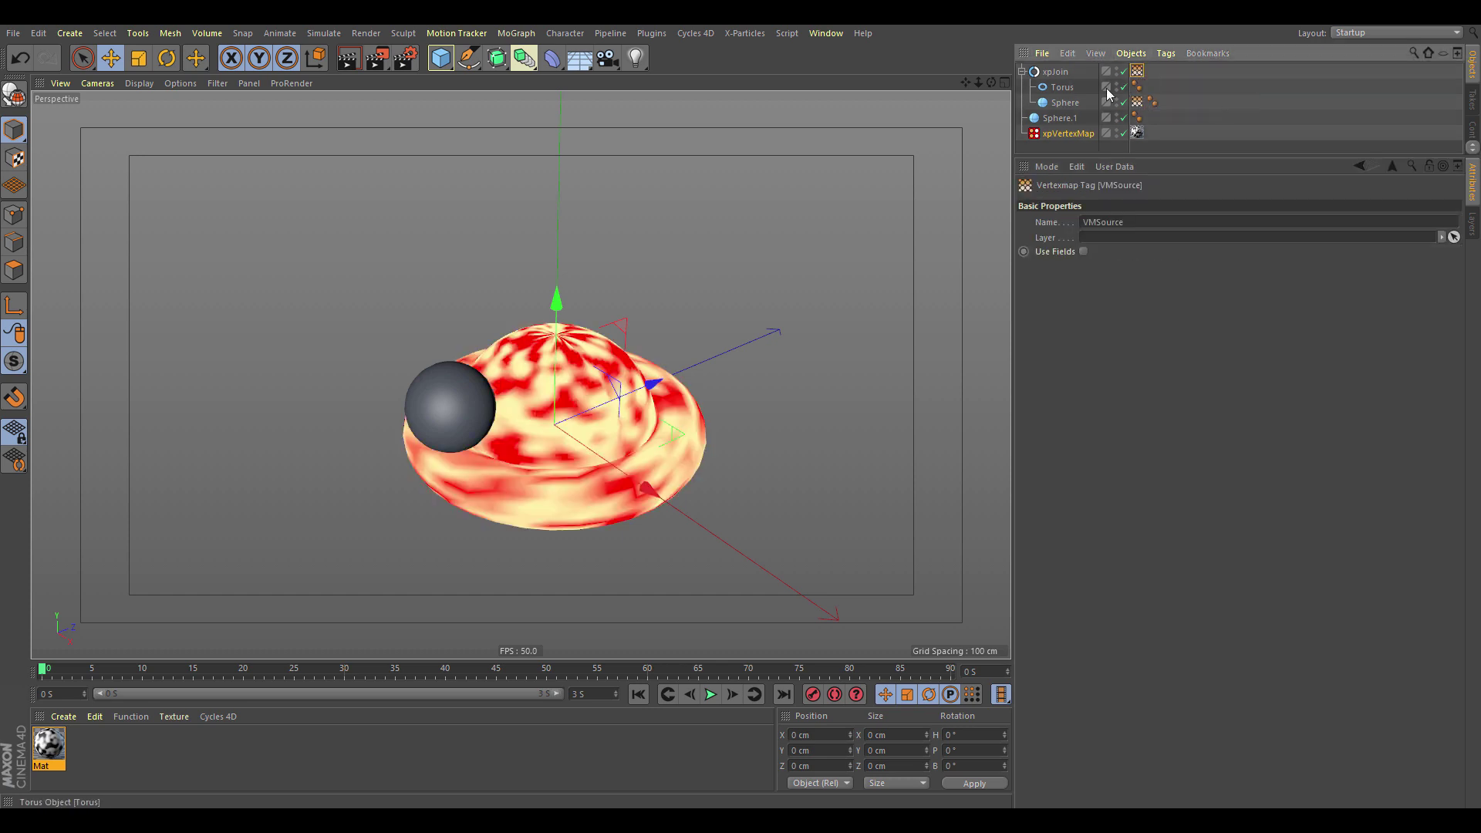
left_click(1055, 135)
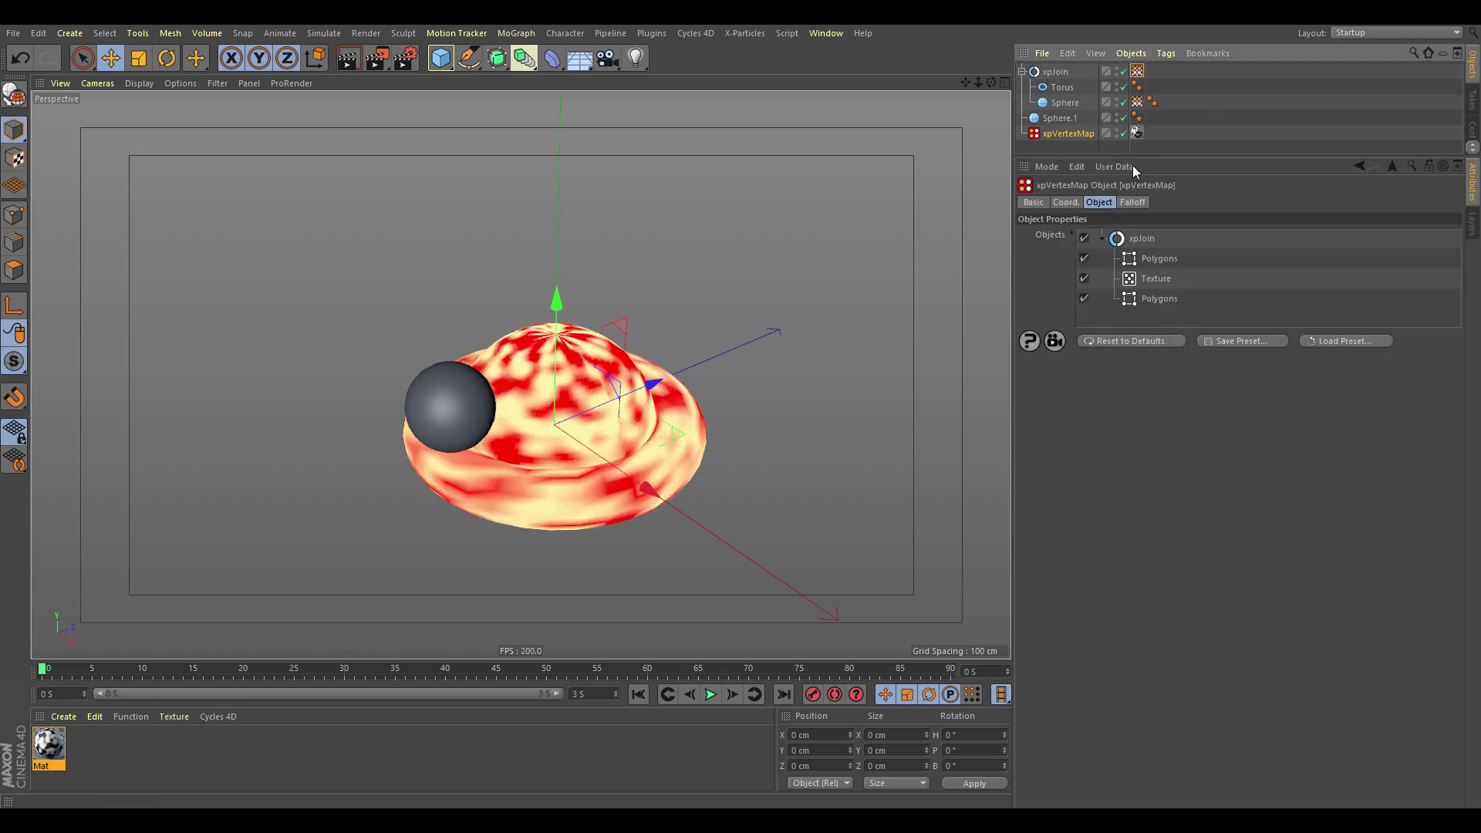
left_click(1142, 260)
left_click(1084, 259)
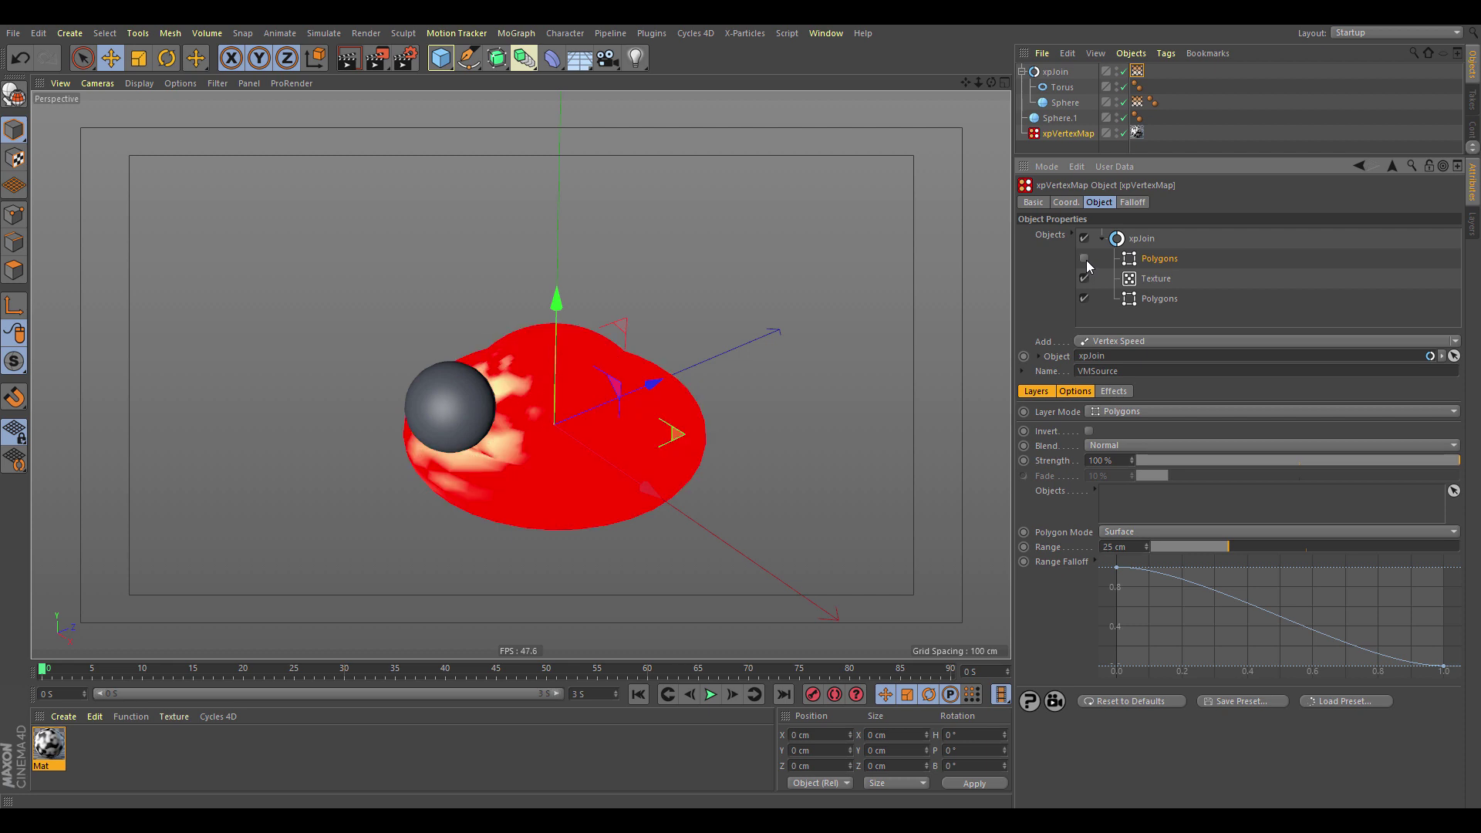
key("Delete")
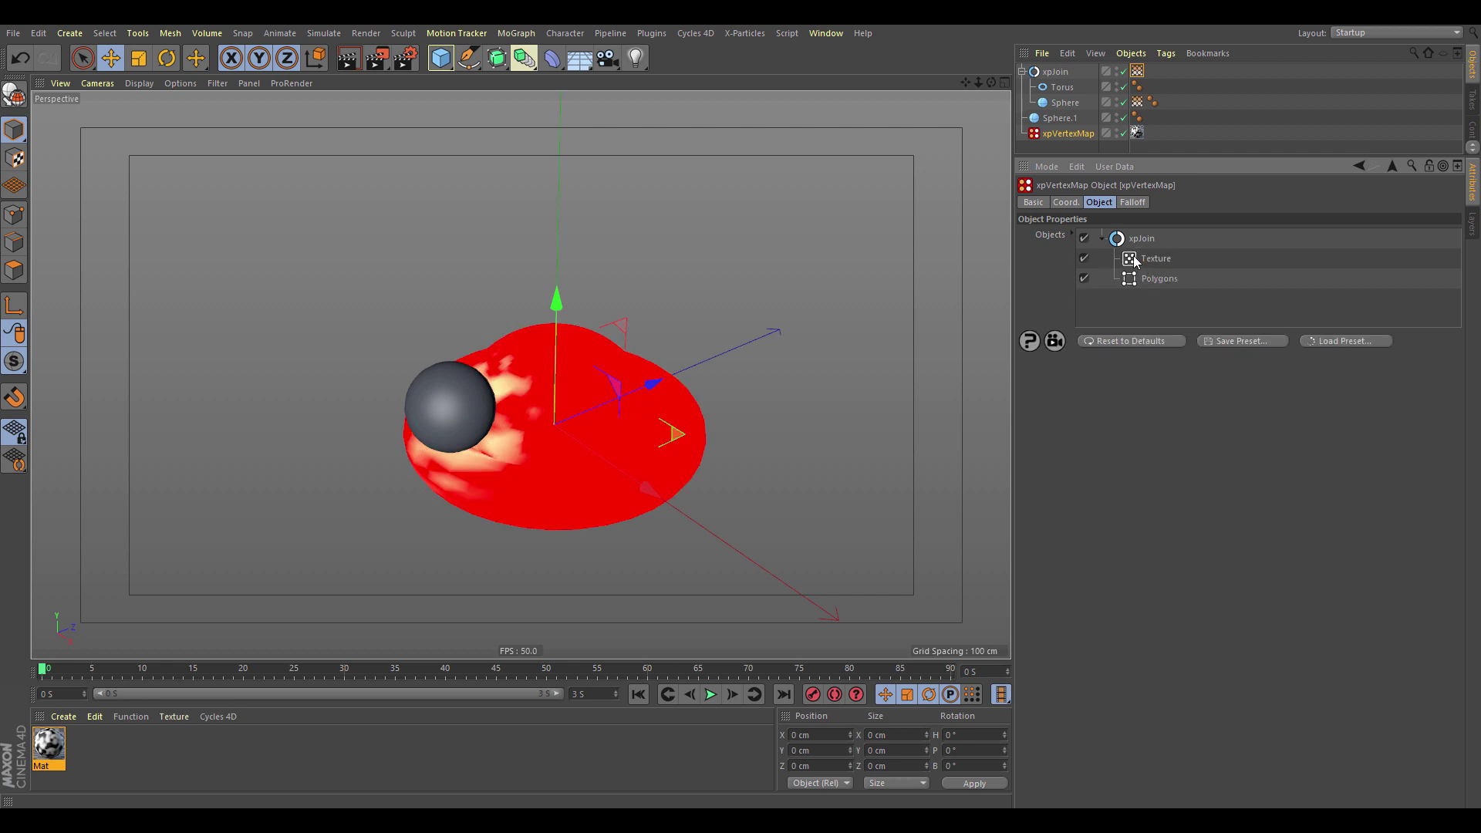
Select the Polygons layer, and move the small sphere across the joined mesh to the torus's X-axis side
left_click(1151, 282)
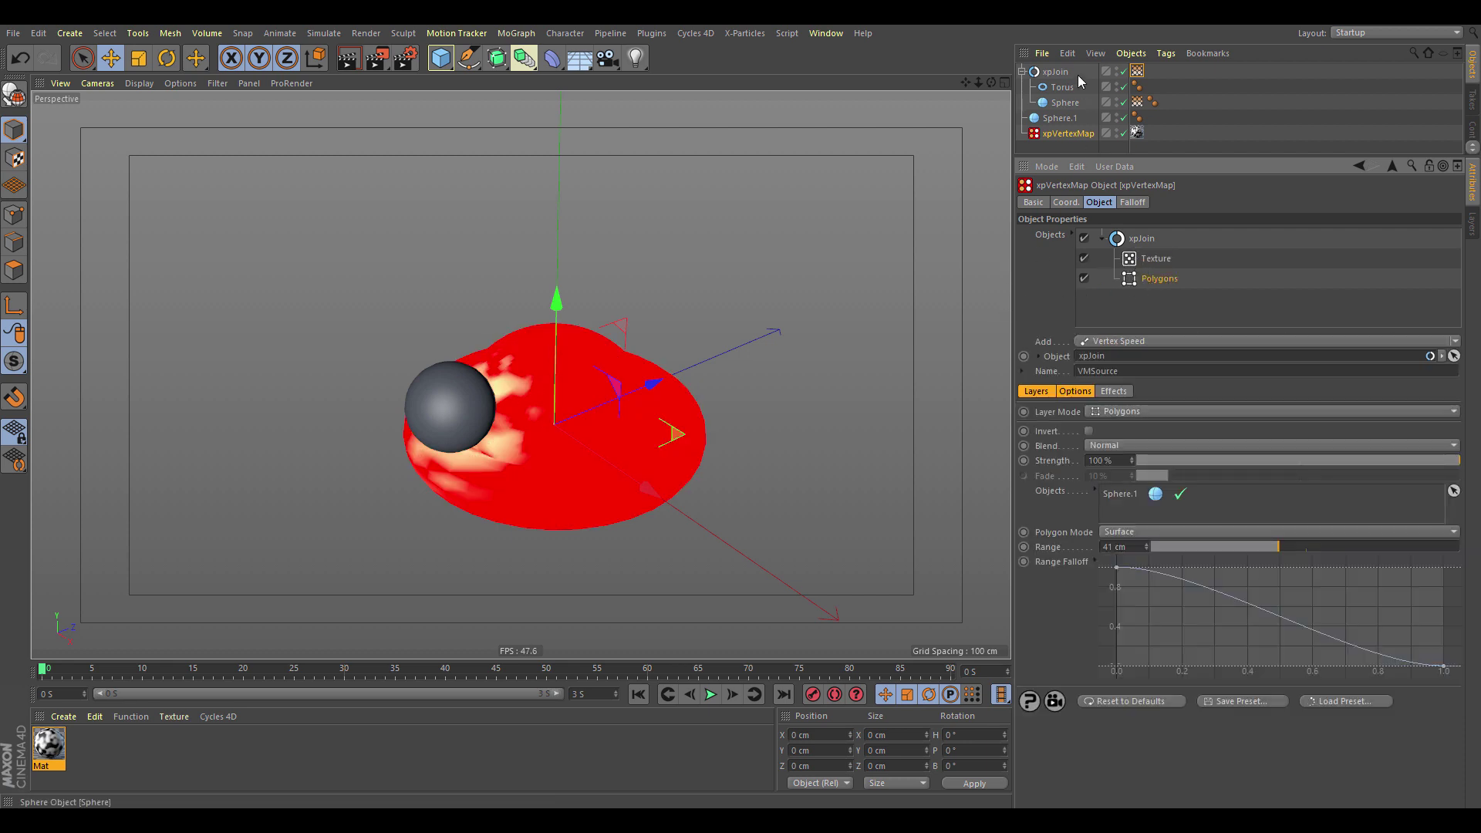
left_click(1052, 119)
left_click_drag(779, 262, 964, 307)
left_click_drag(558, 461, 555, 486)
Raise the torus's resolution to 147 ring segments and 67 pipe segments
left_click(1064, 87)
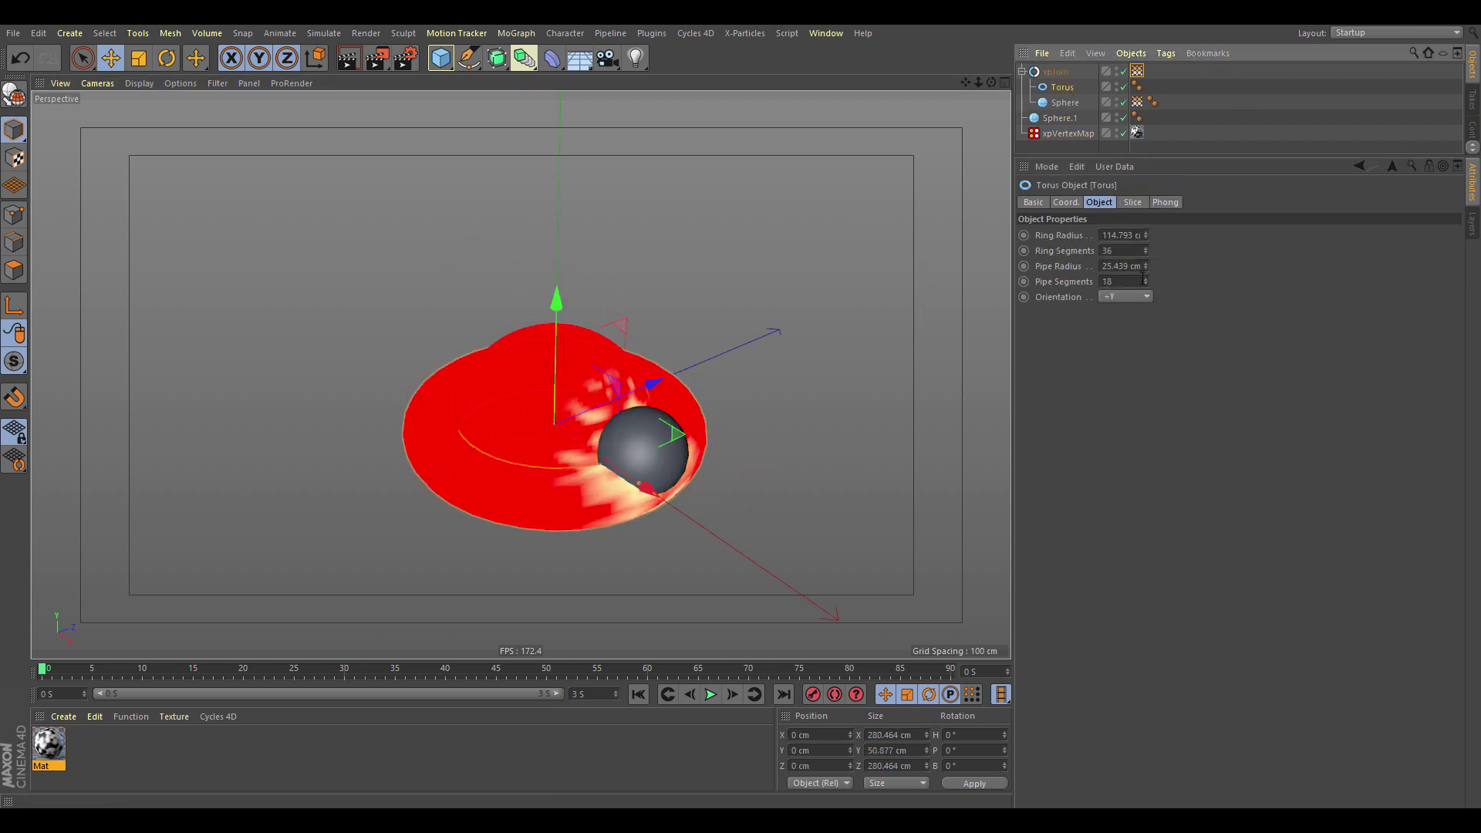
left_click_drag(1145, 251, 1145, 216)
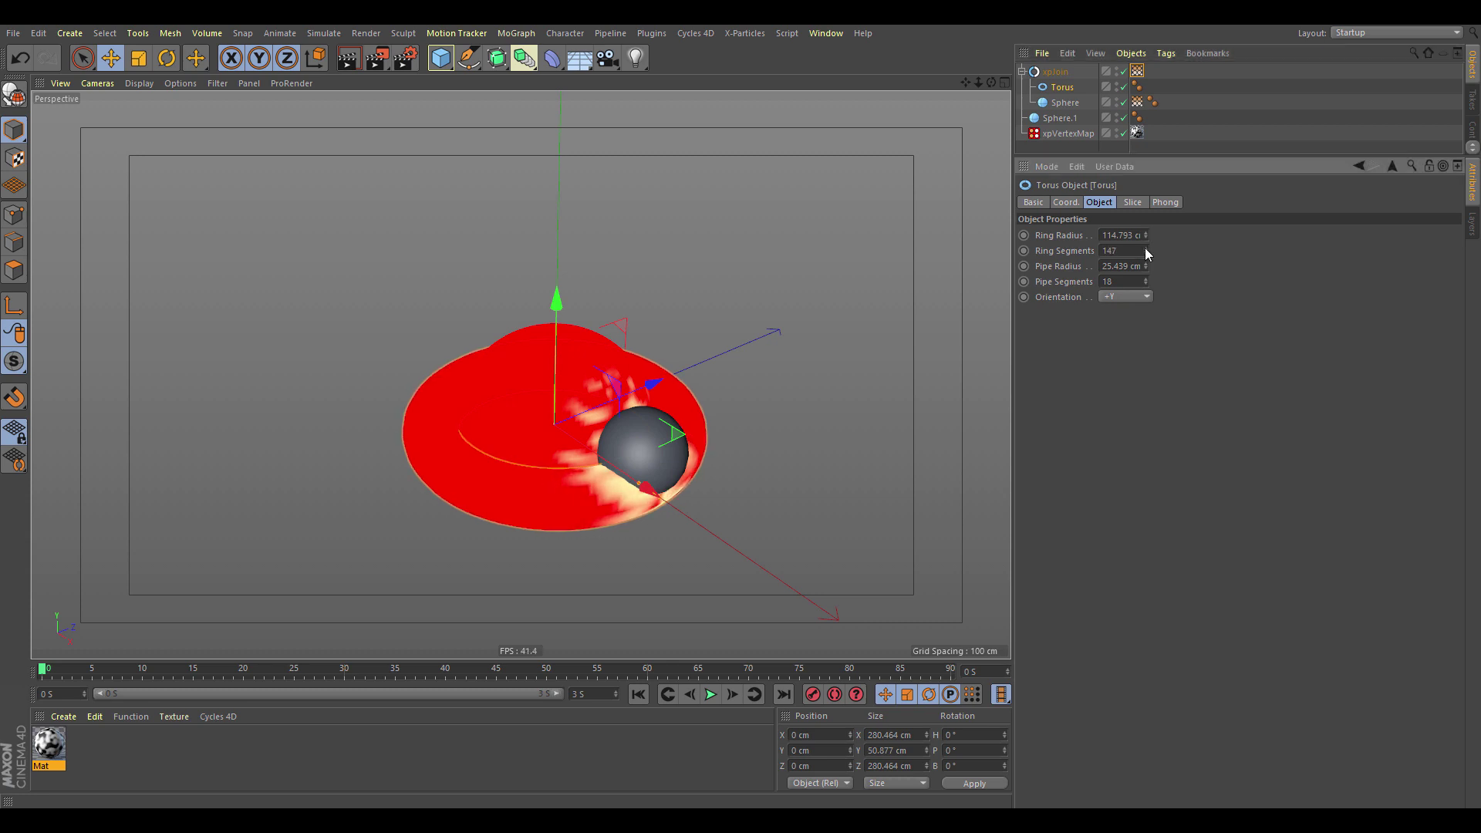
left_click_drag(1145, 285, 1145, 254)
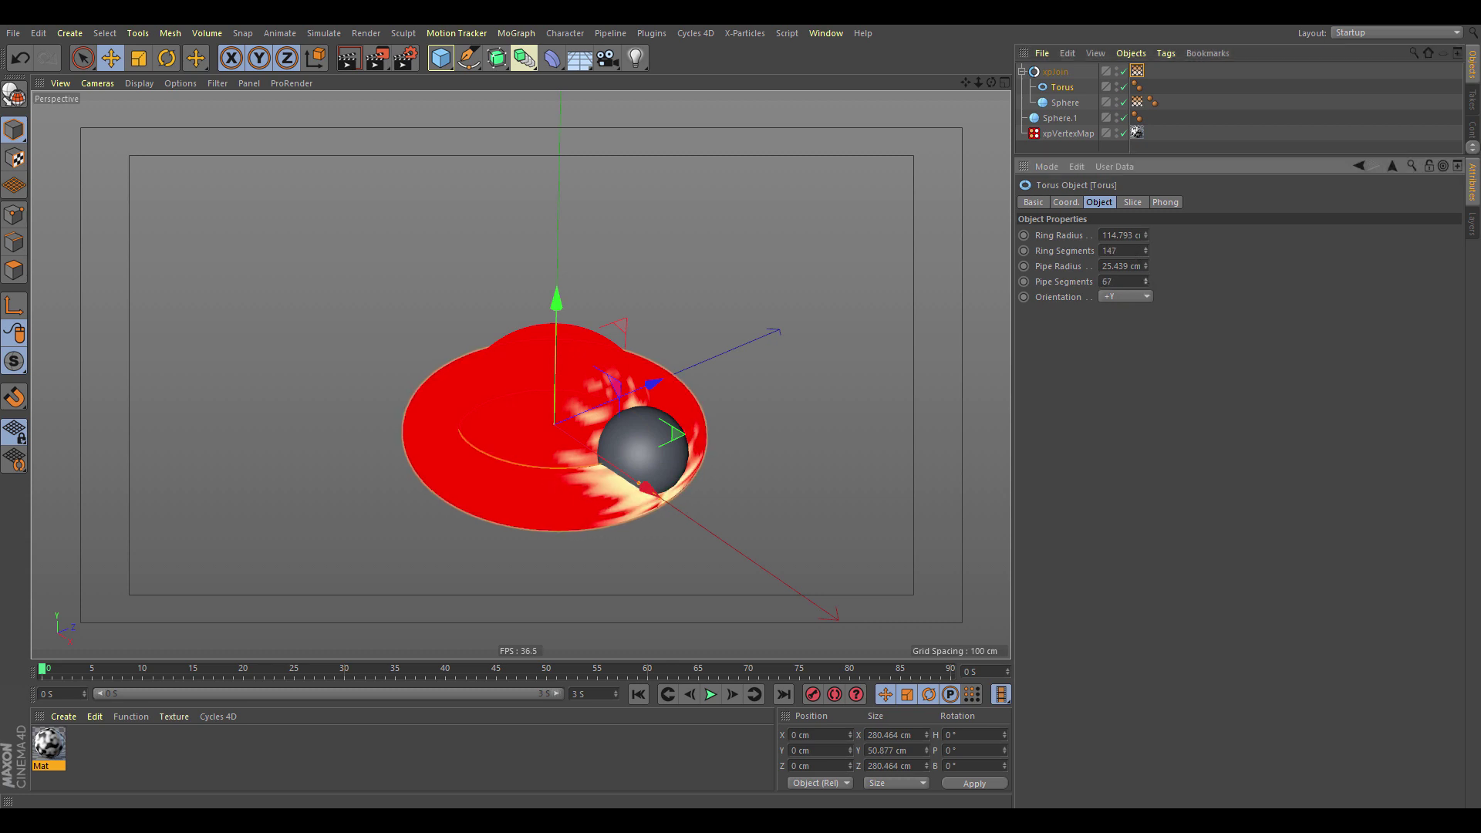
Change the large sphere's type to Icosahedron and set its segments to 201
left_click(1064, 103)
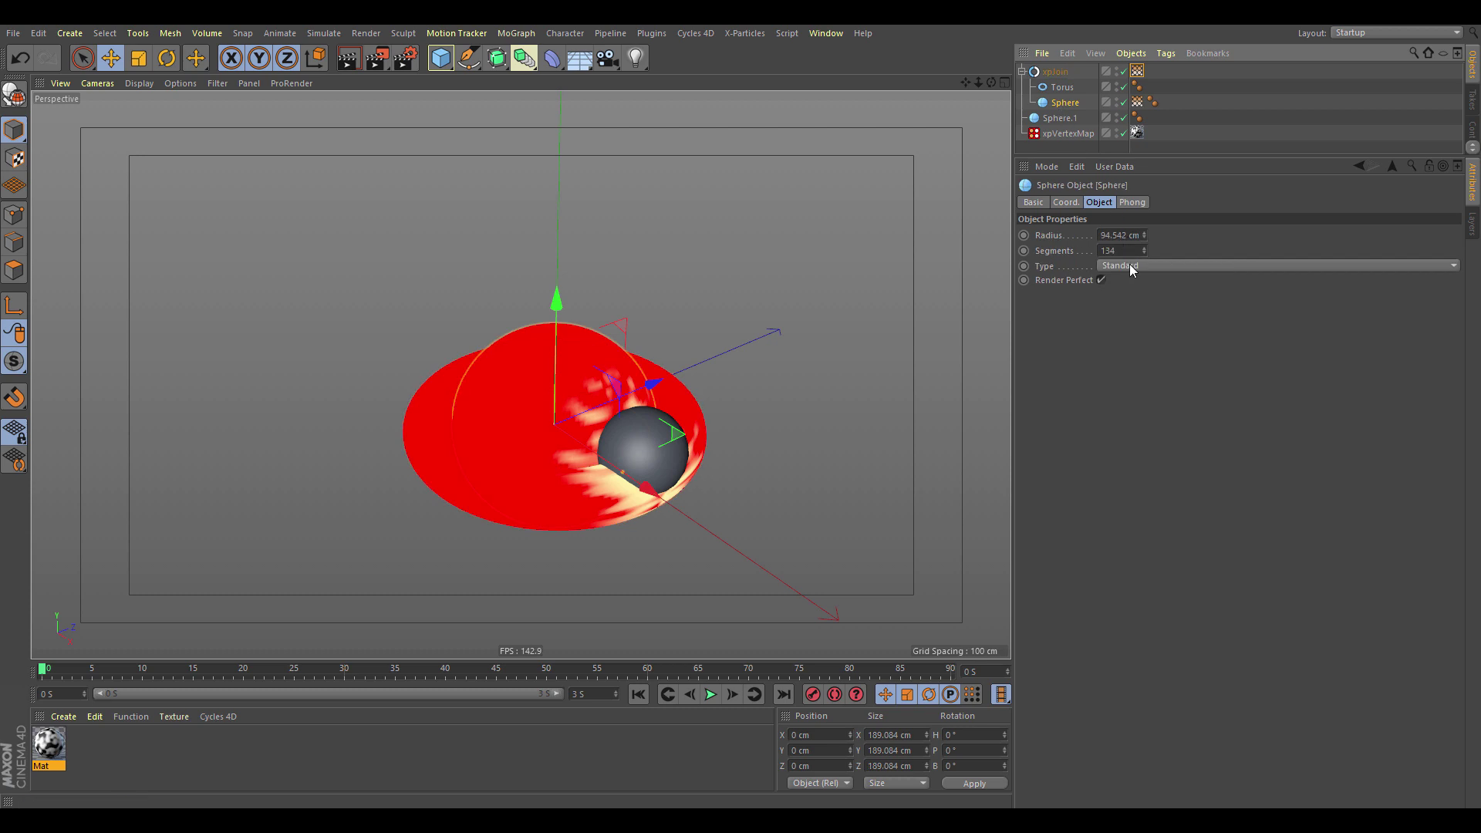
left_click(1129, 265)
left_click(1133, 342)
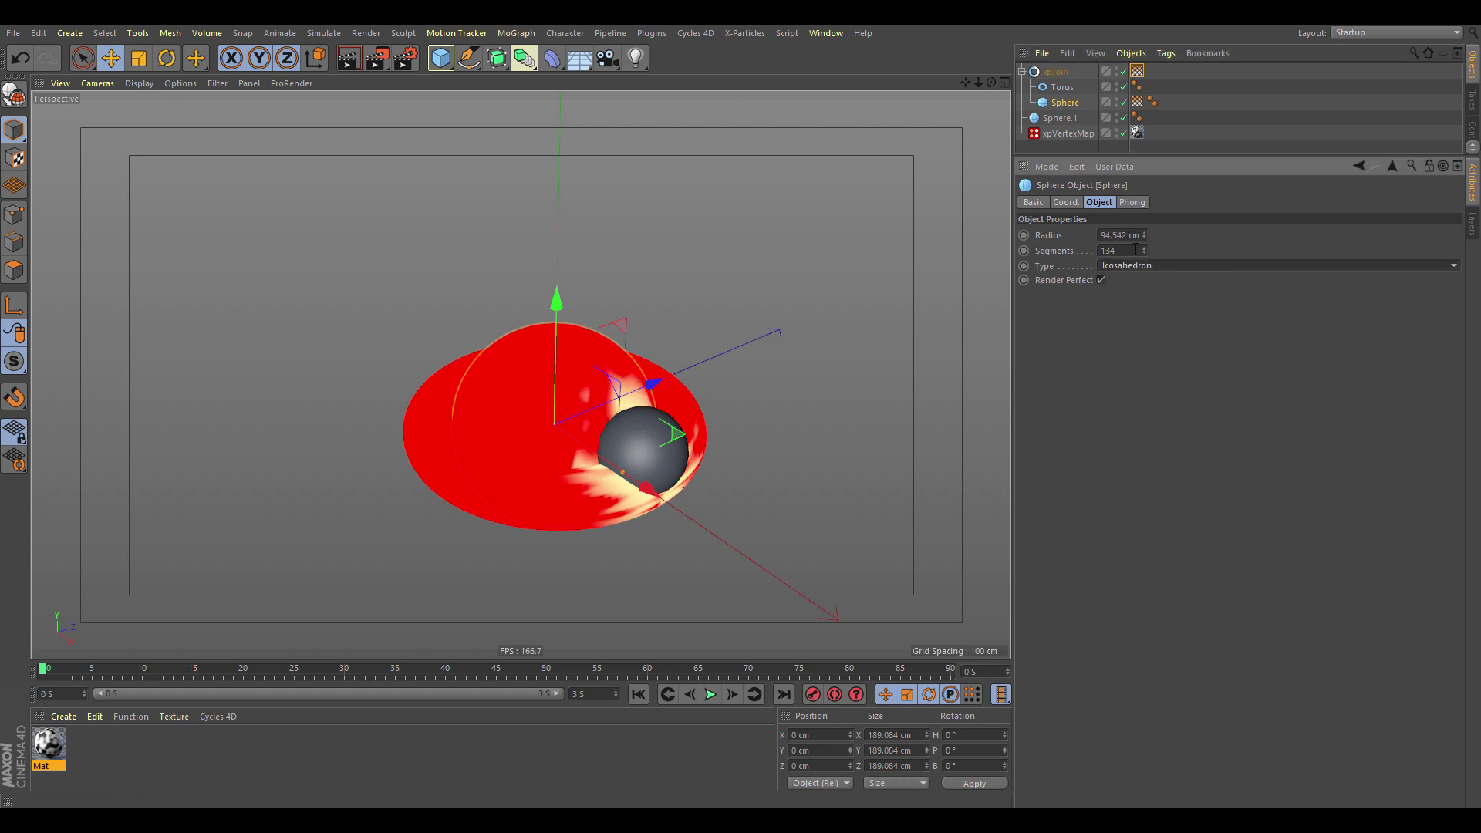
mouse_move(1144, 255)
left_mouse_down()
mouse_move(1144, 235)
mouse_move(1145, 249)
left_mouse_up()
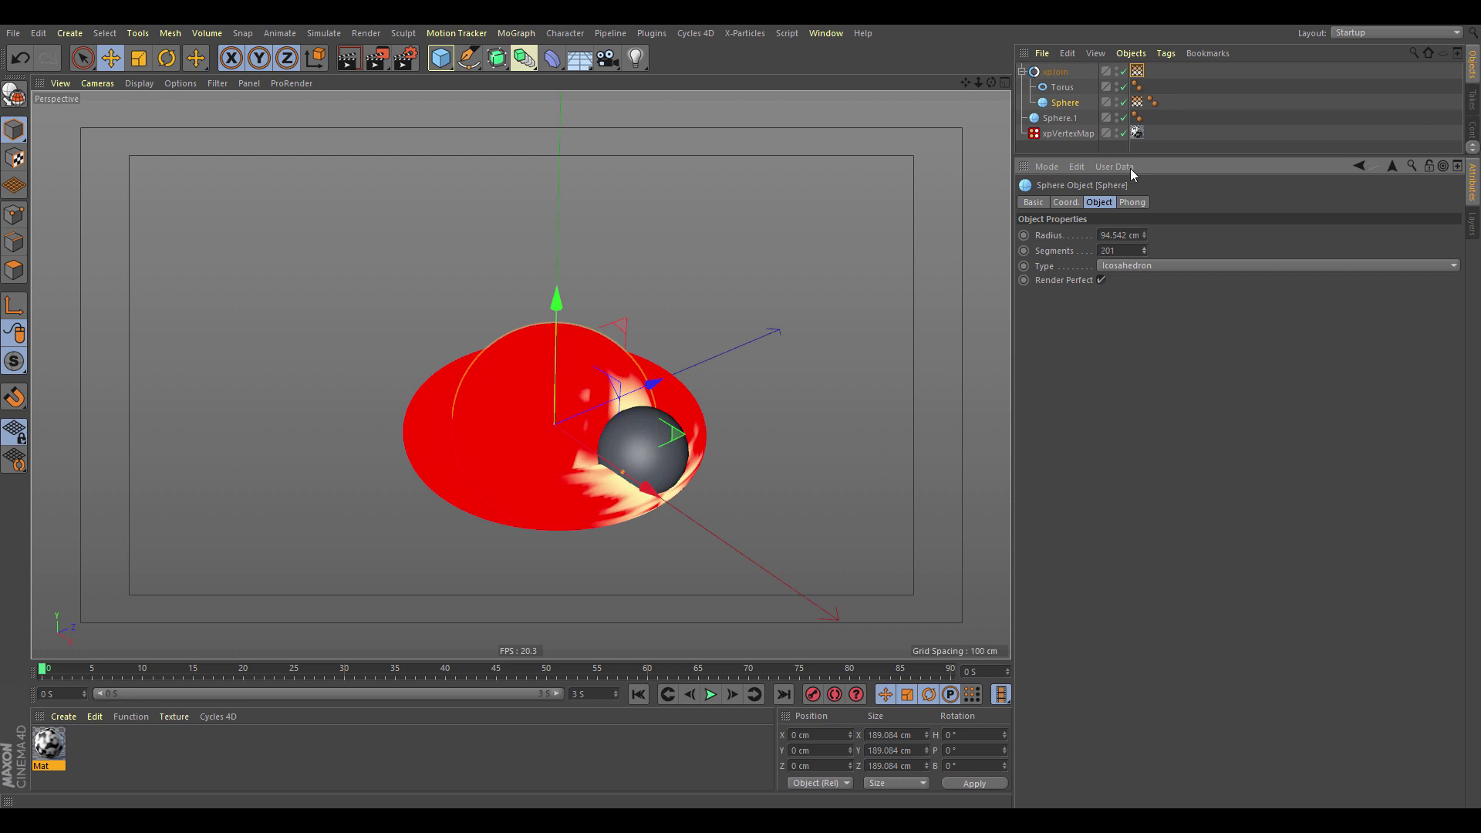
Set the smoothing effect of the xpVertexMap's Polygons layer to 2
left_click(1076, 133)
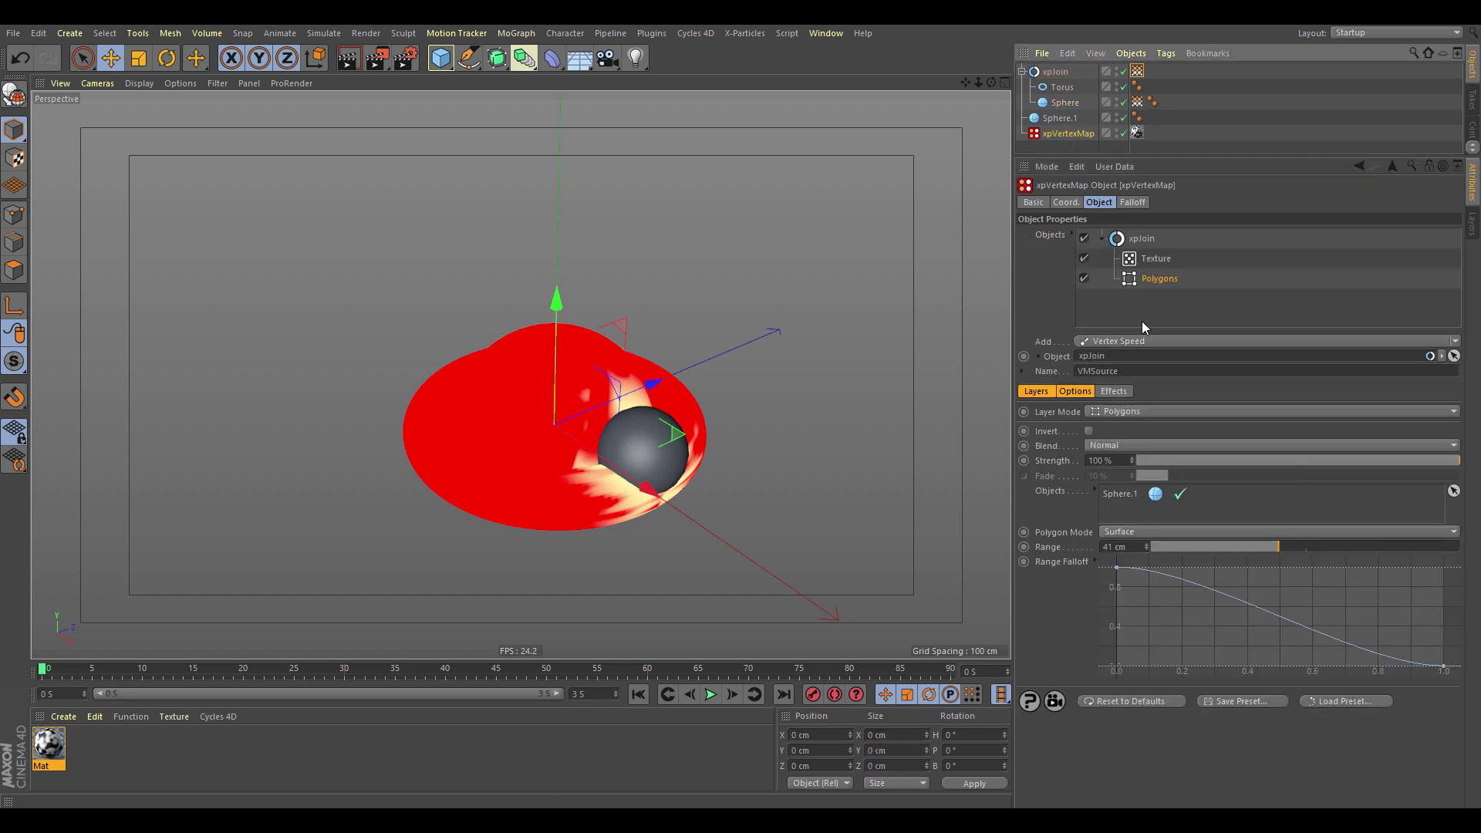
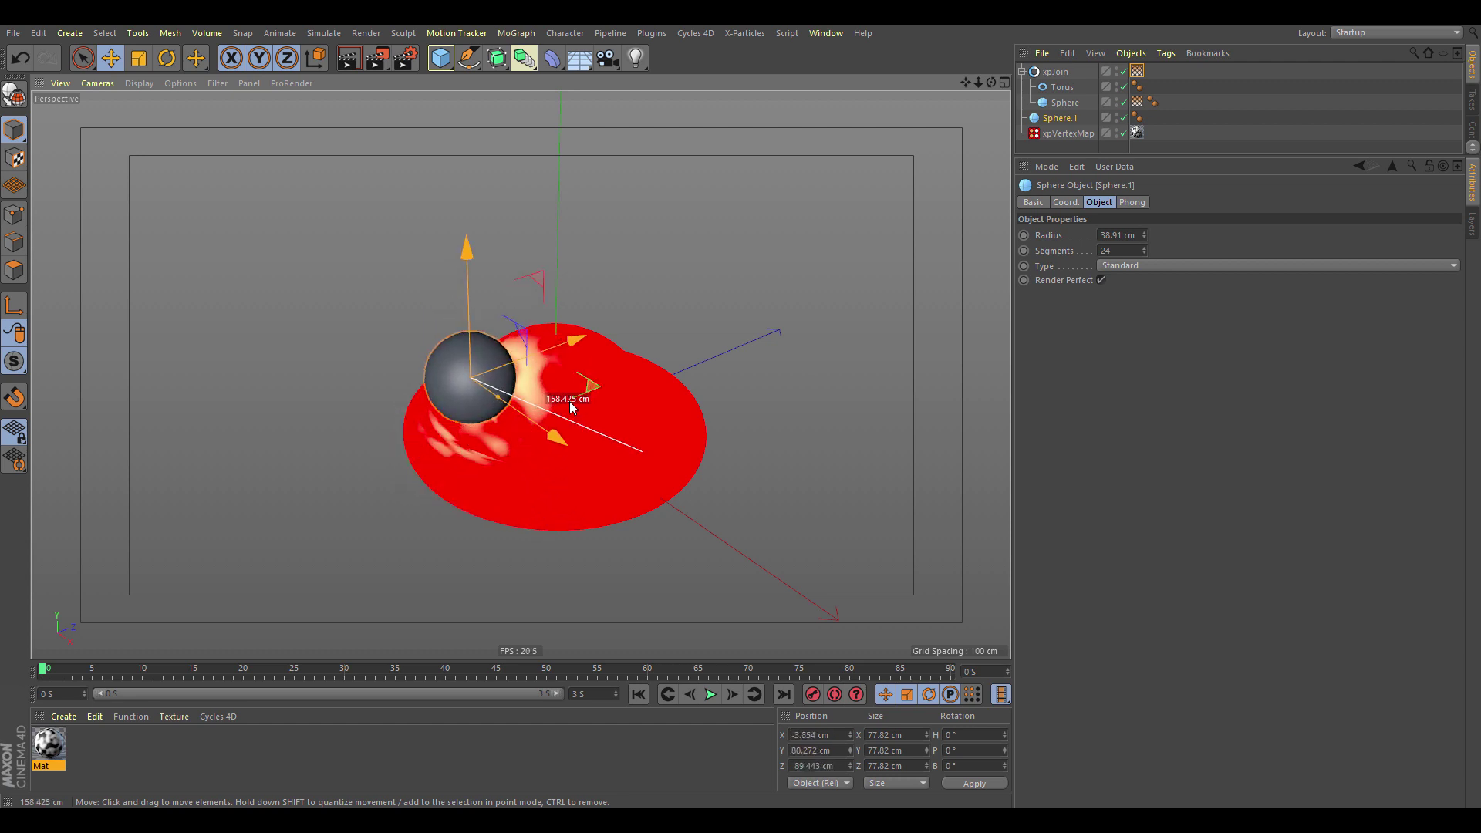
left_click(1058, 134)
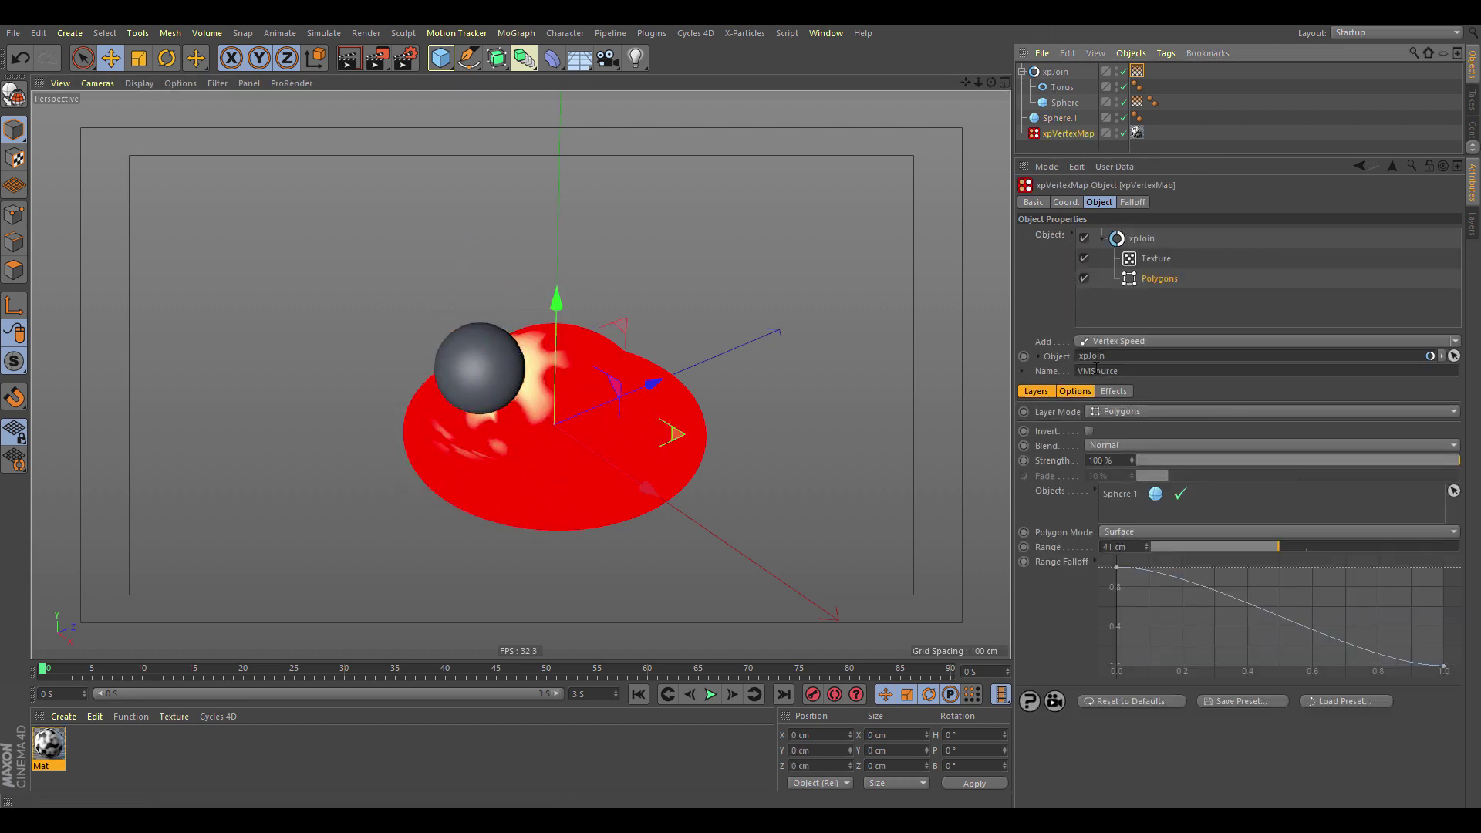
left_click(1114, 392)
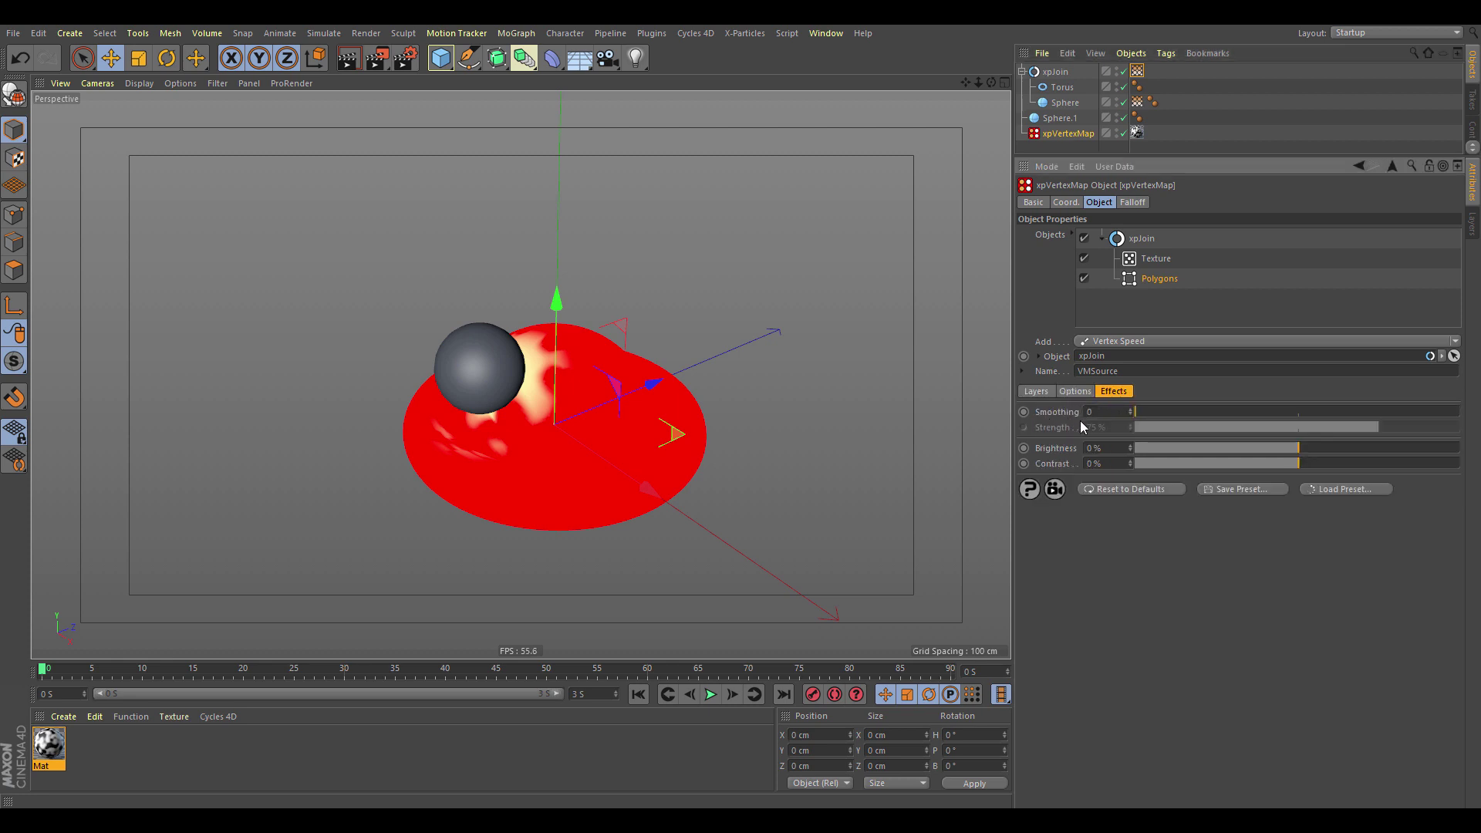
left_click_drag(1143, 410, 1178, 414)
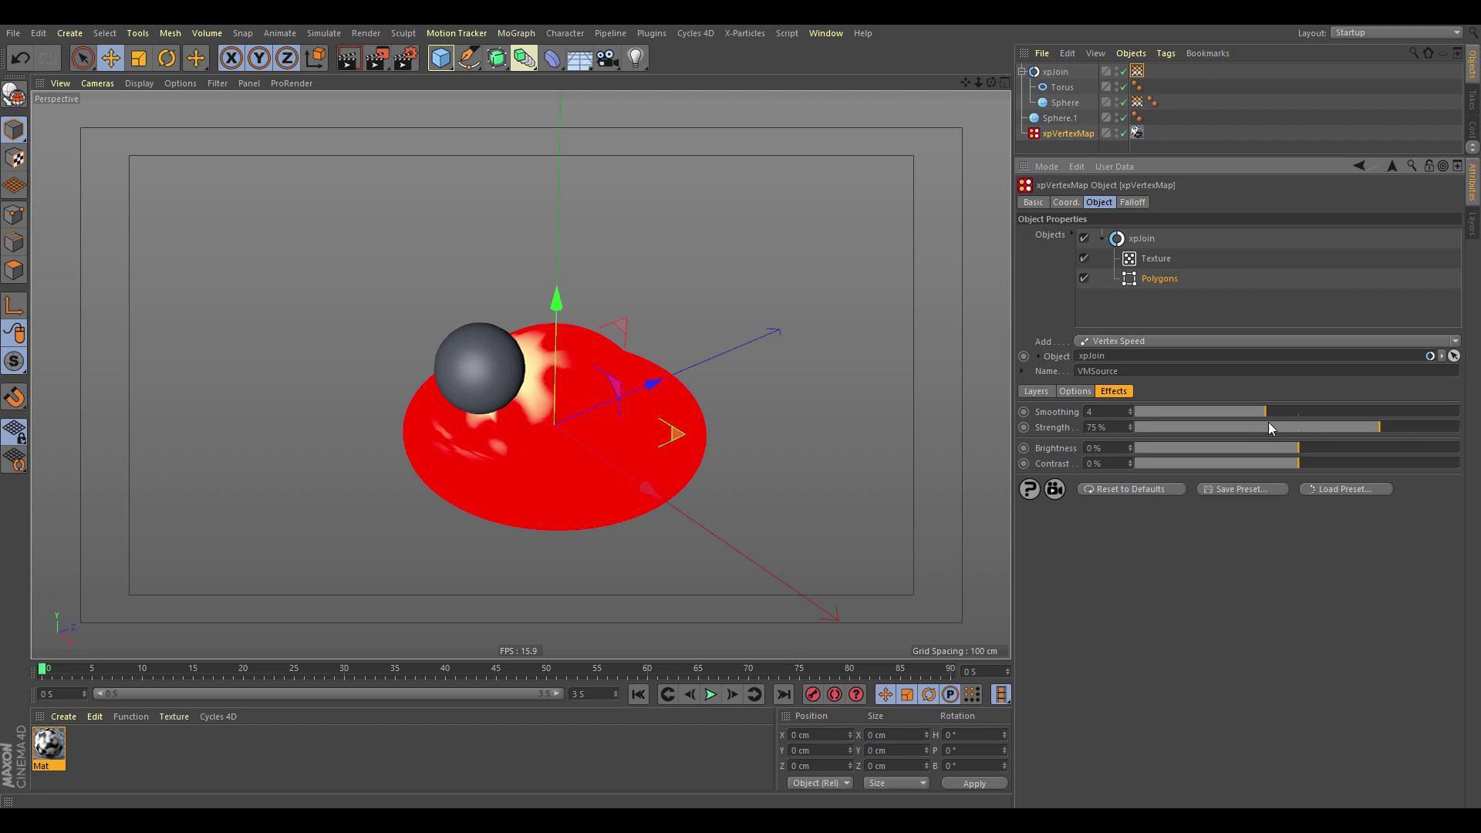
Lower the small sphere into the joined mesh and enlarge its radius to about 59 cm
left_click(1061, 118)
left_click_drag(474, 243, 483, 270)
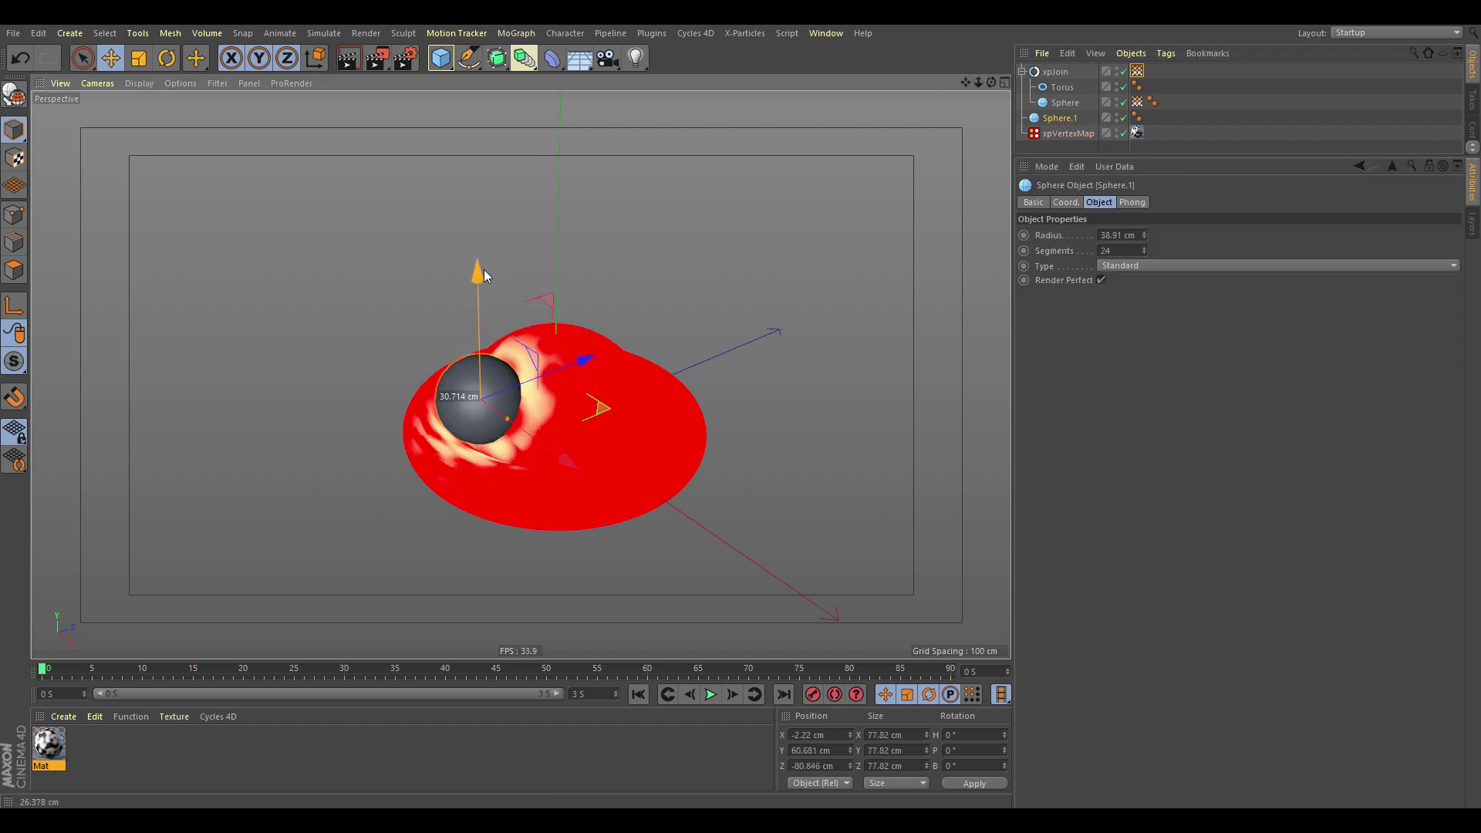
left_click_drag(515, 418, 524, 431)
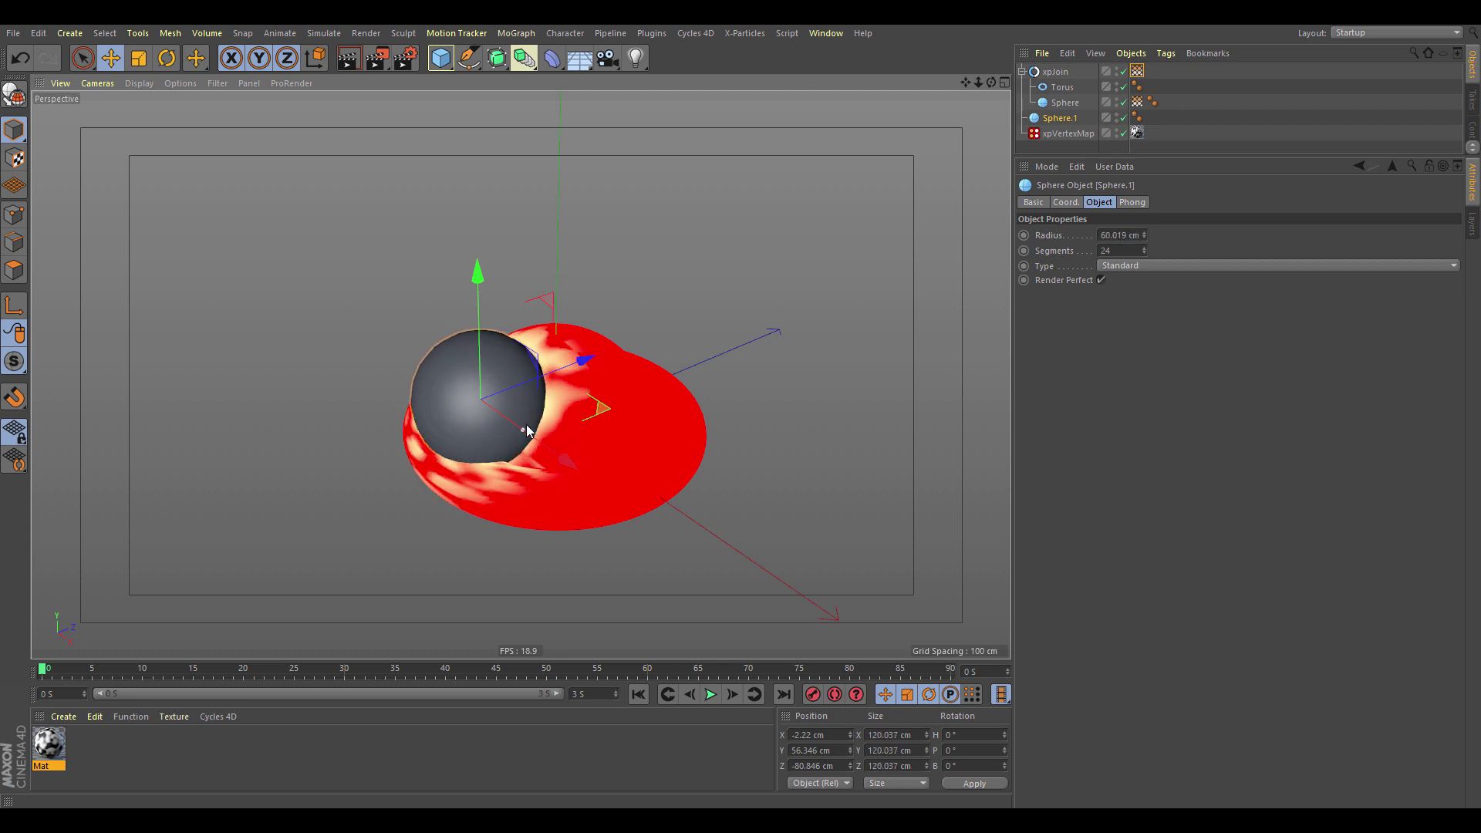
Hide the small sphere in the viewport and move it to about X 83, Y 38, Z -11 cm
left_click(1117, 115)
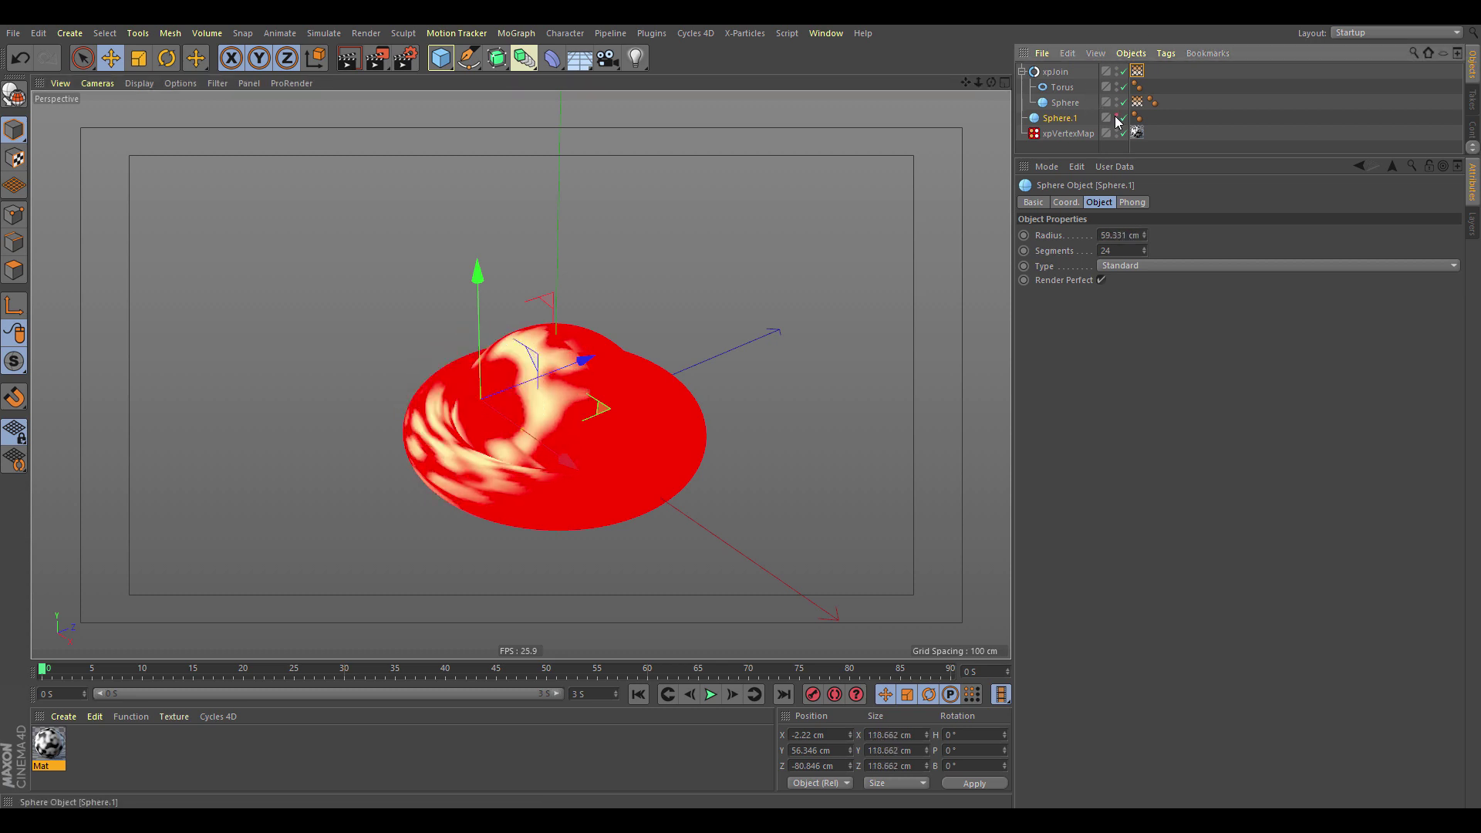
left_click_drag(839, 266, 842, 321)
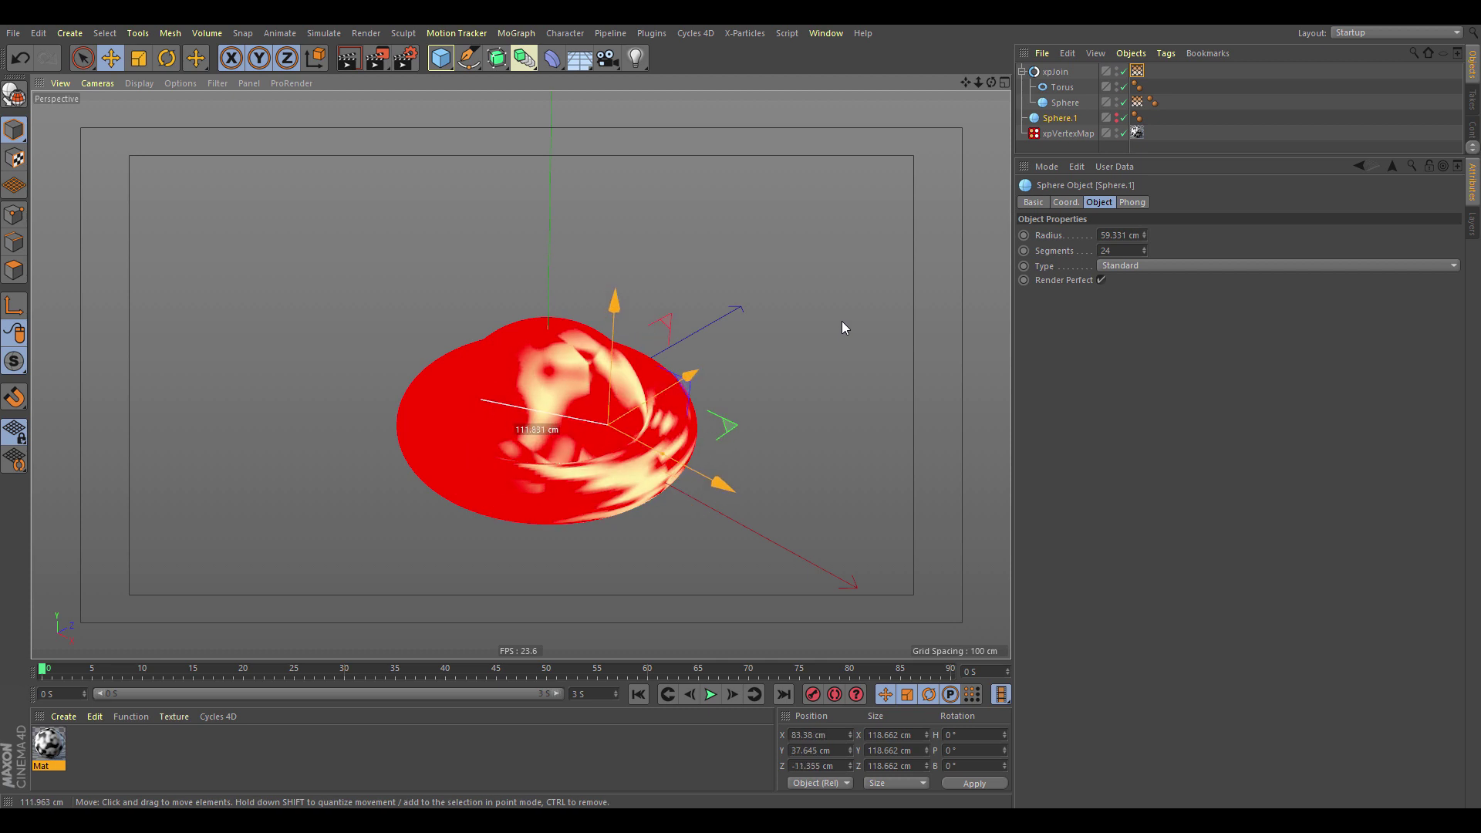
Set the smoothing effect of the xpVertexMap's Texture layer to 3
left_click(1072, 134)
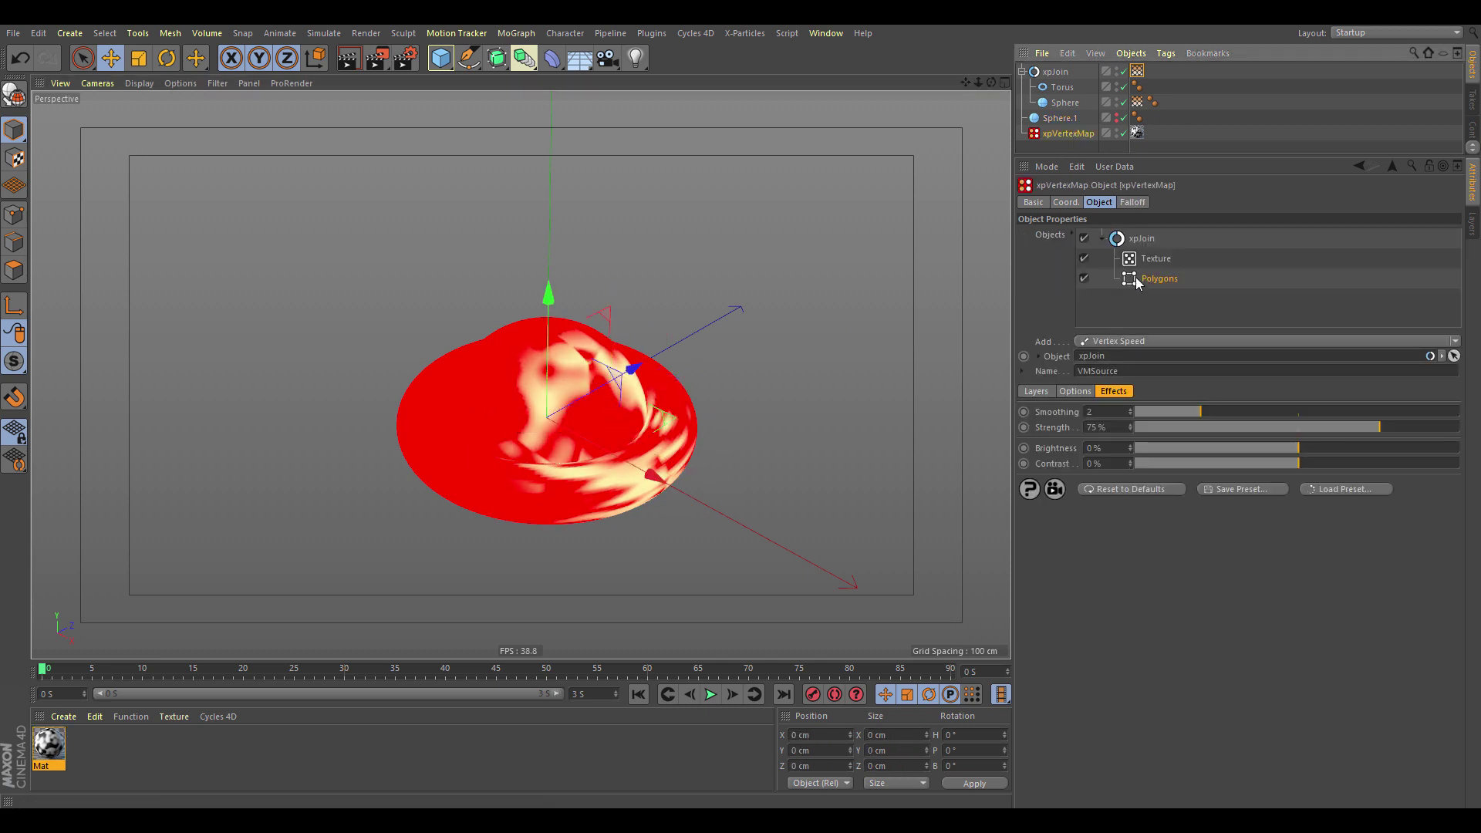
left_click(1155, 259)
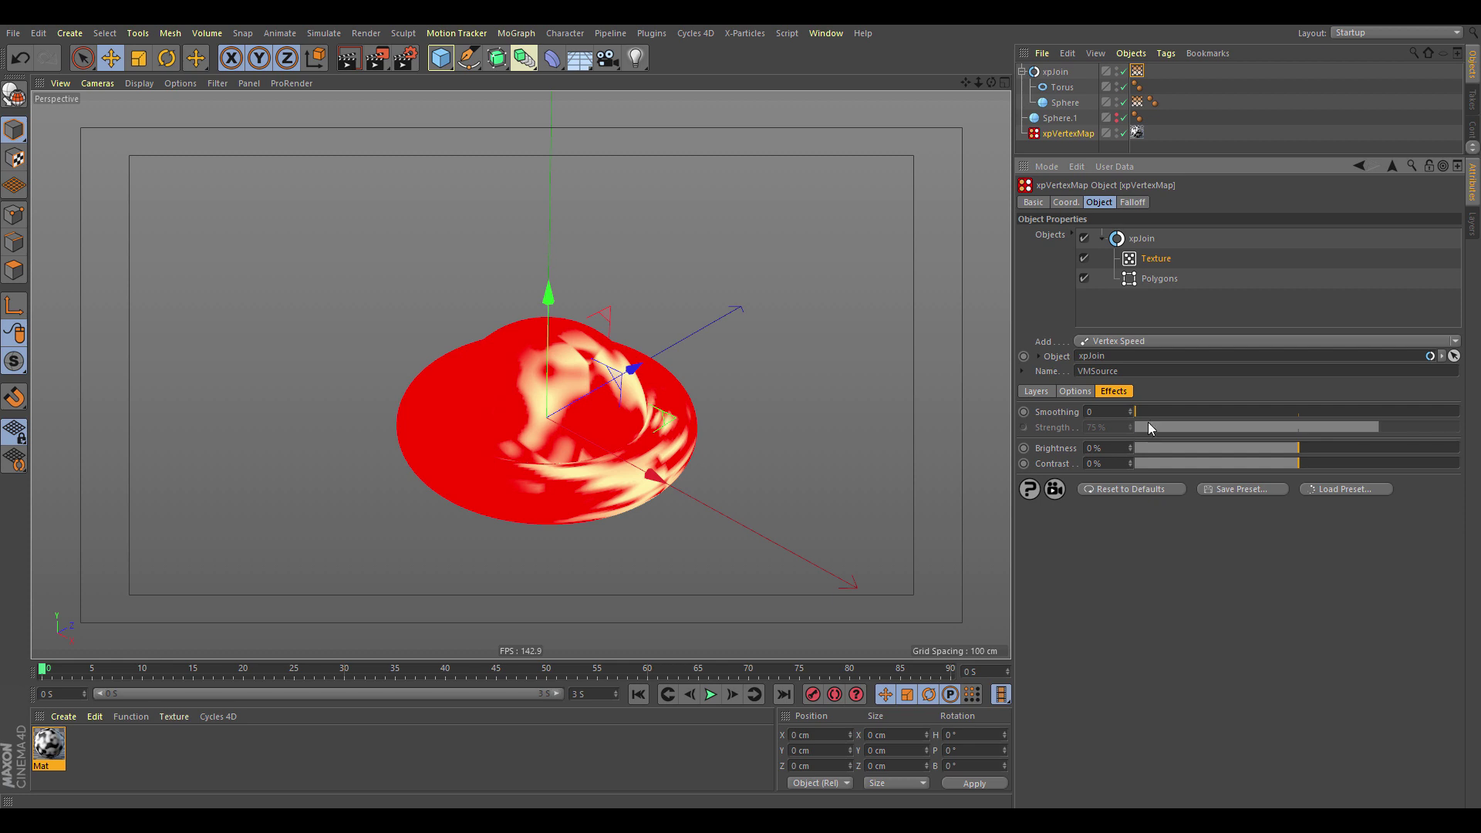
left_click_drag(1159, 413, 1224, 409)
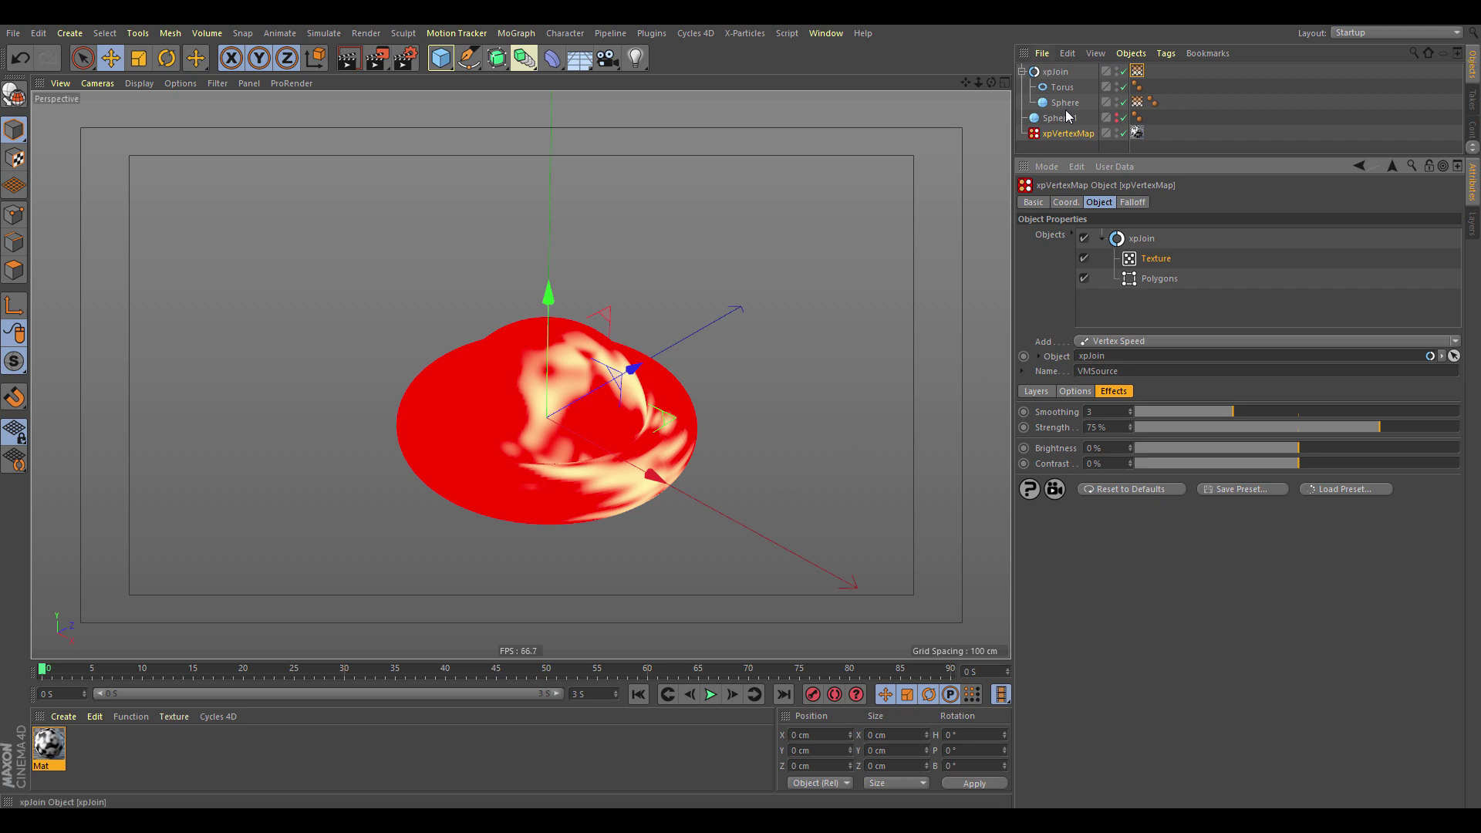
Add a Seed Map layer to the xpJoin in the xpVertexMap's Objects
left_click(1146, 239)
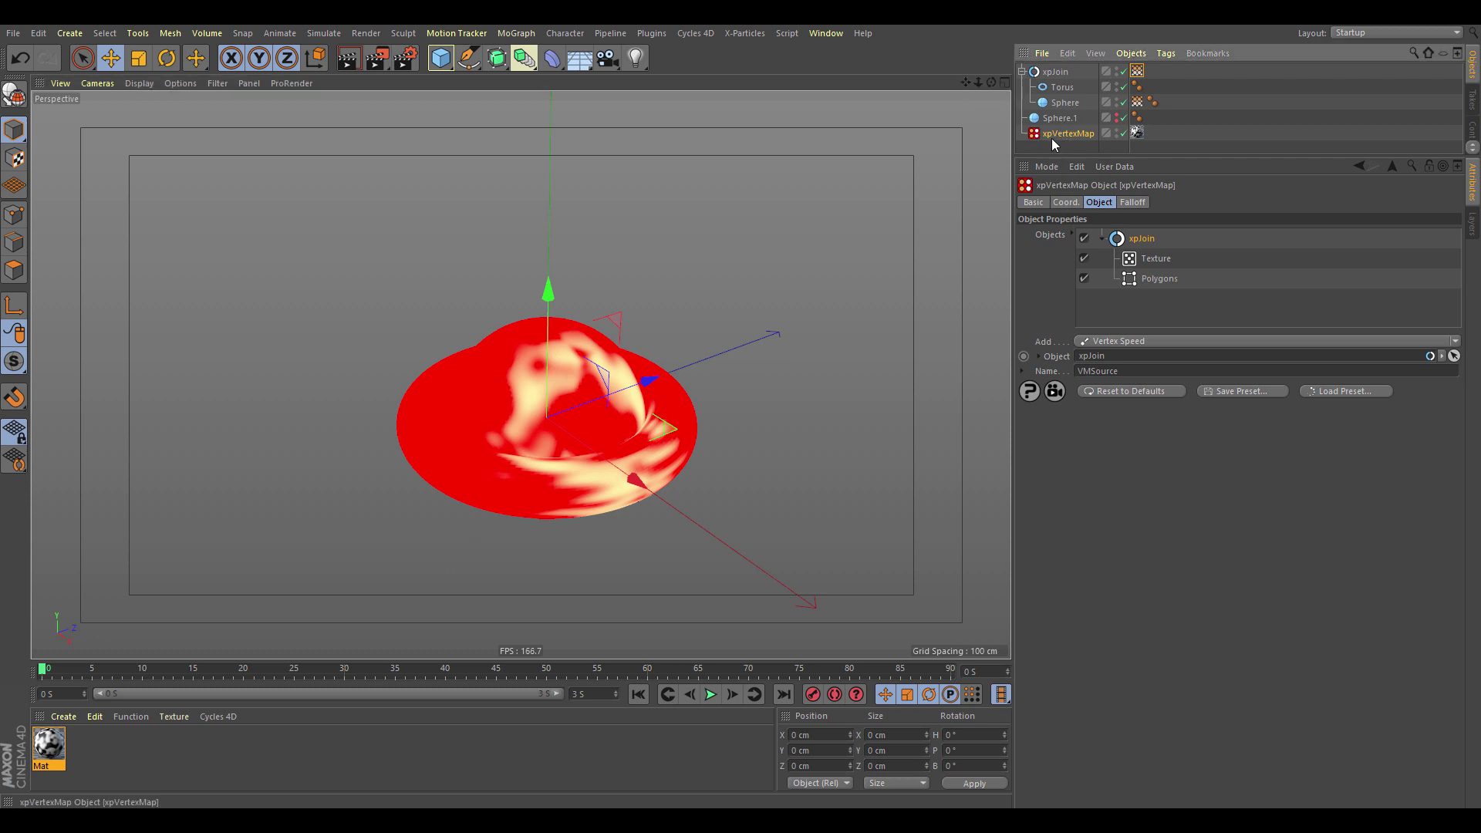
left_click(1122, 240)
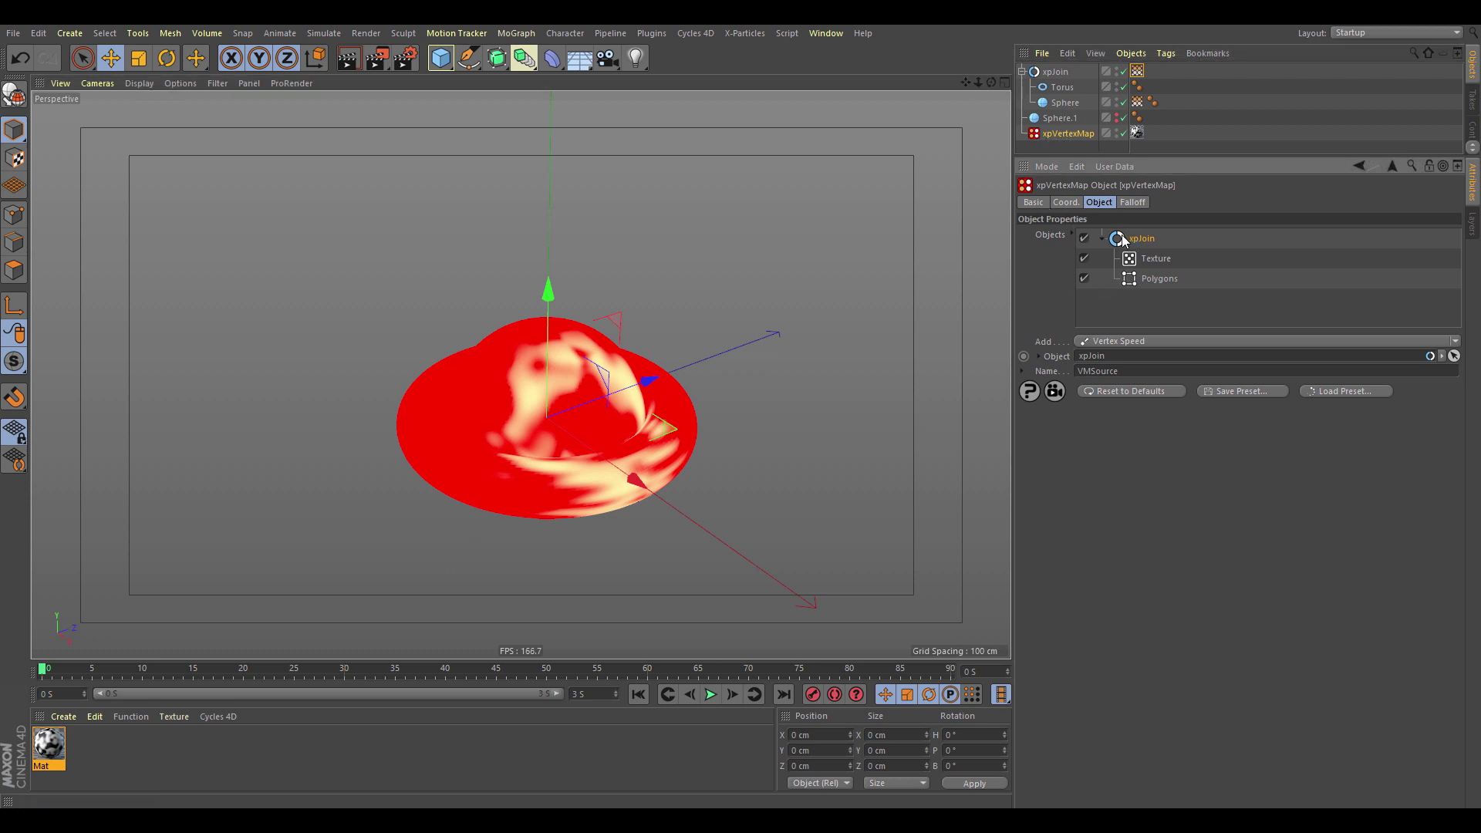
left_click(1125, 341)
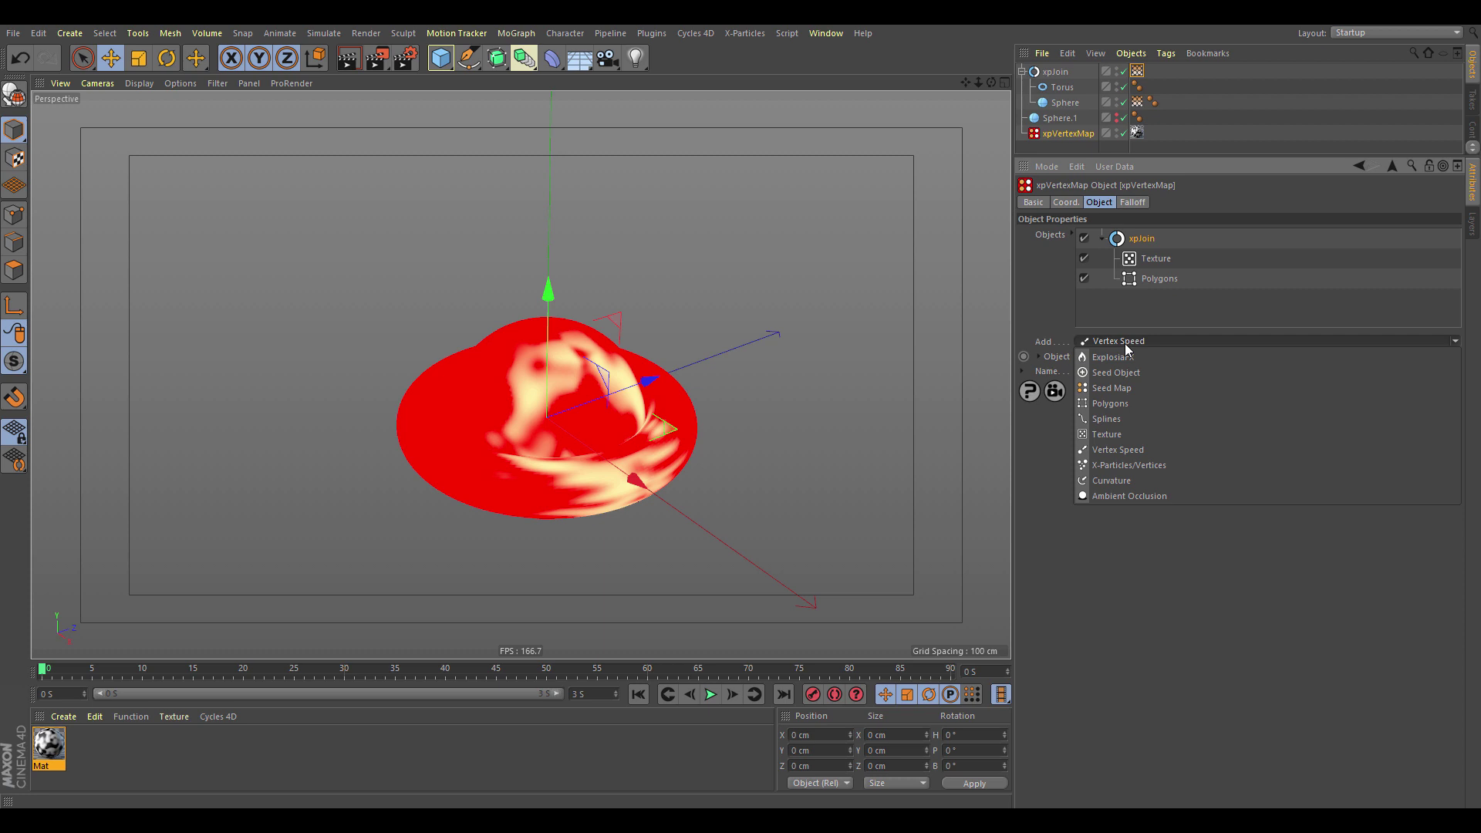
left_click(1123, 388)
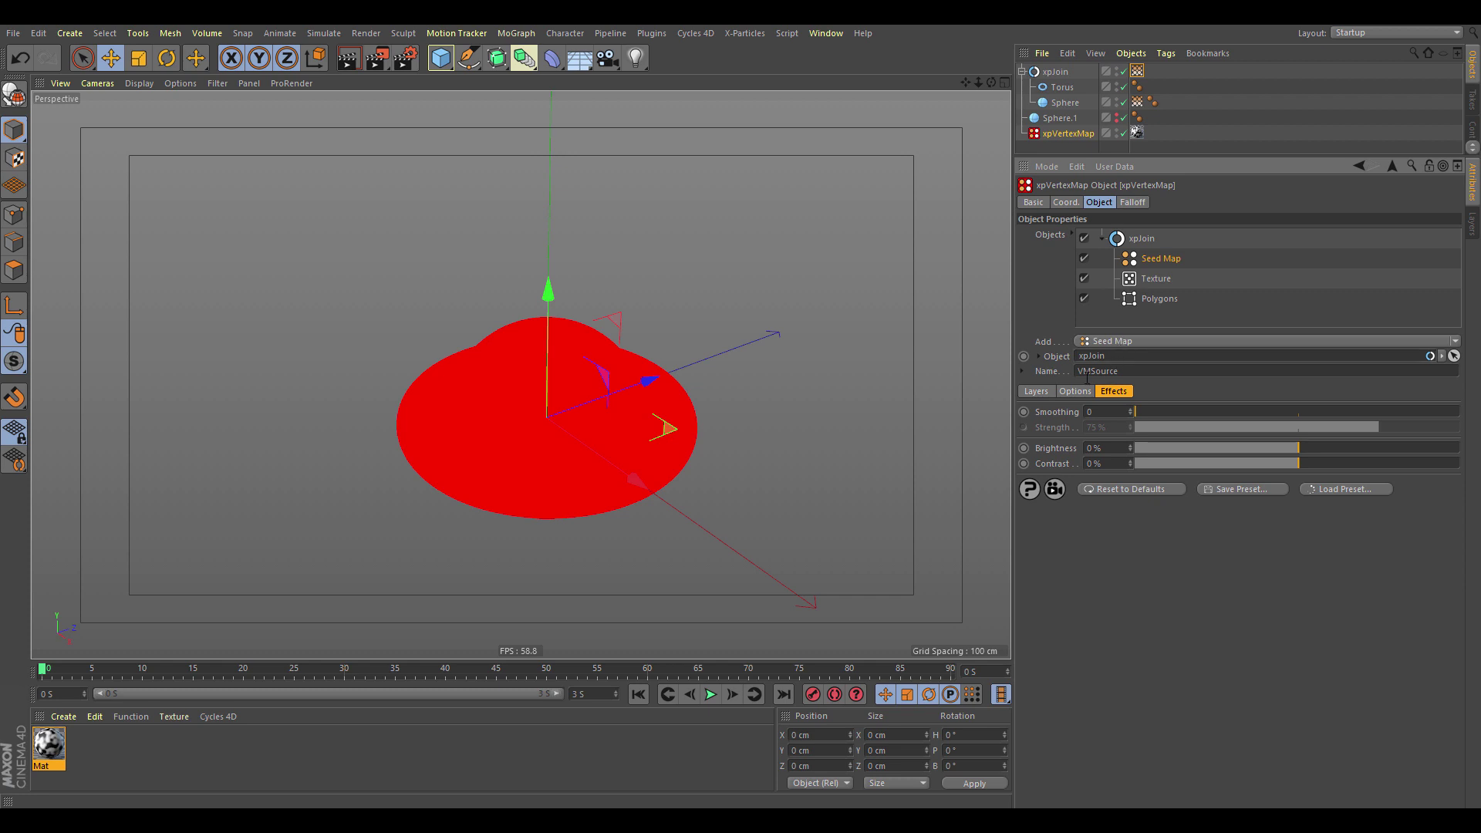
Set the Seed Map's Vertex Map to Use to Linked and link the xpJoin's VMSource vertex map
left_click(1030, 392)
left_click(1076, 391)
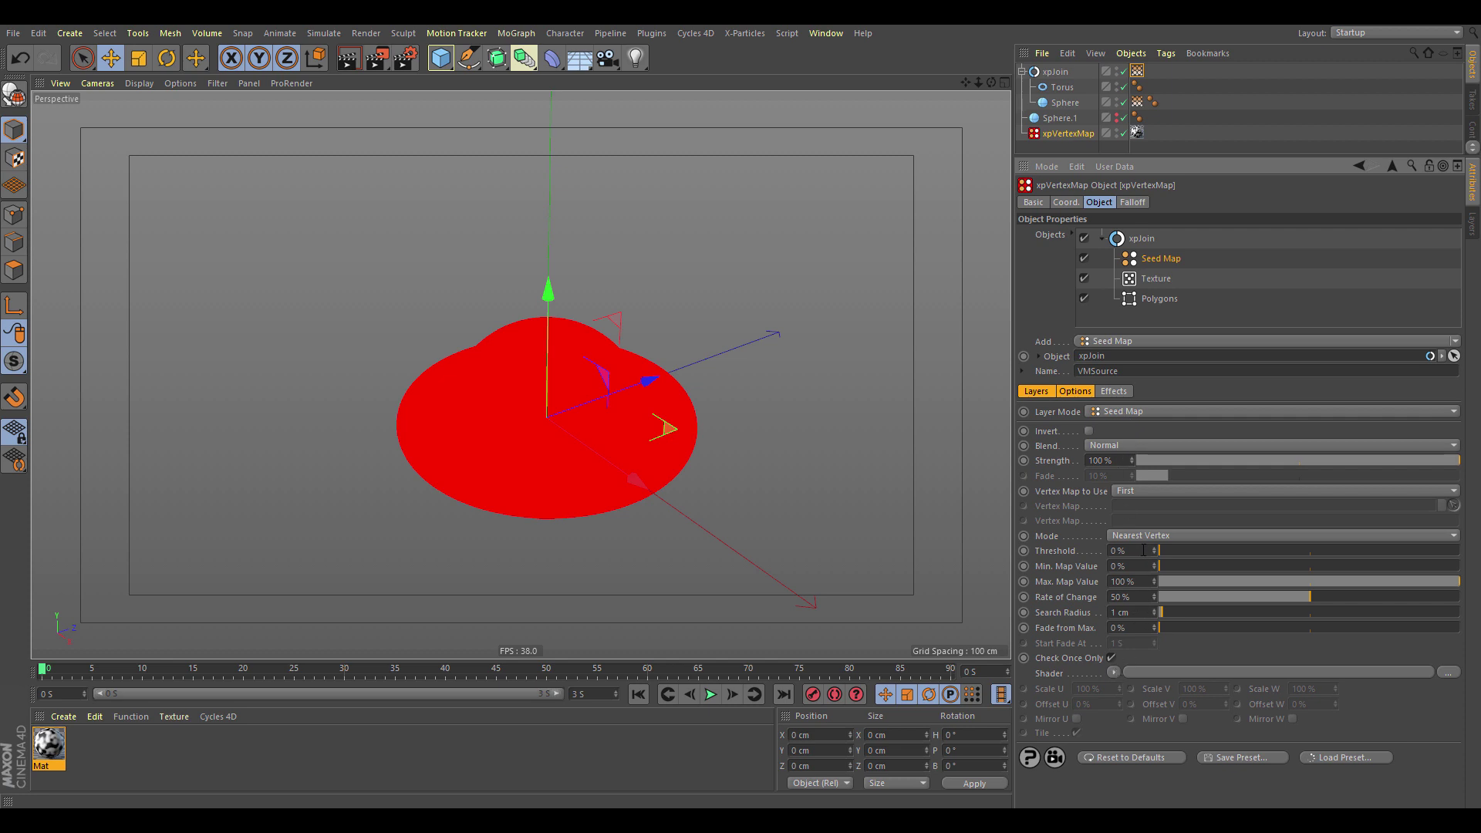
left_click(1155, 492)
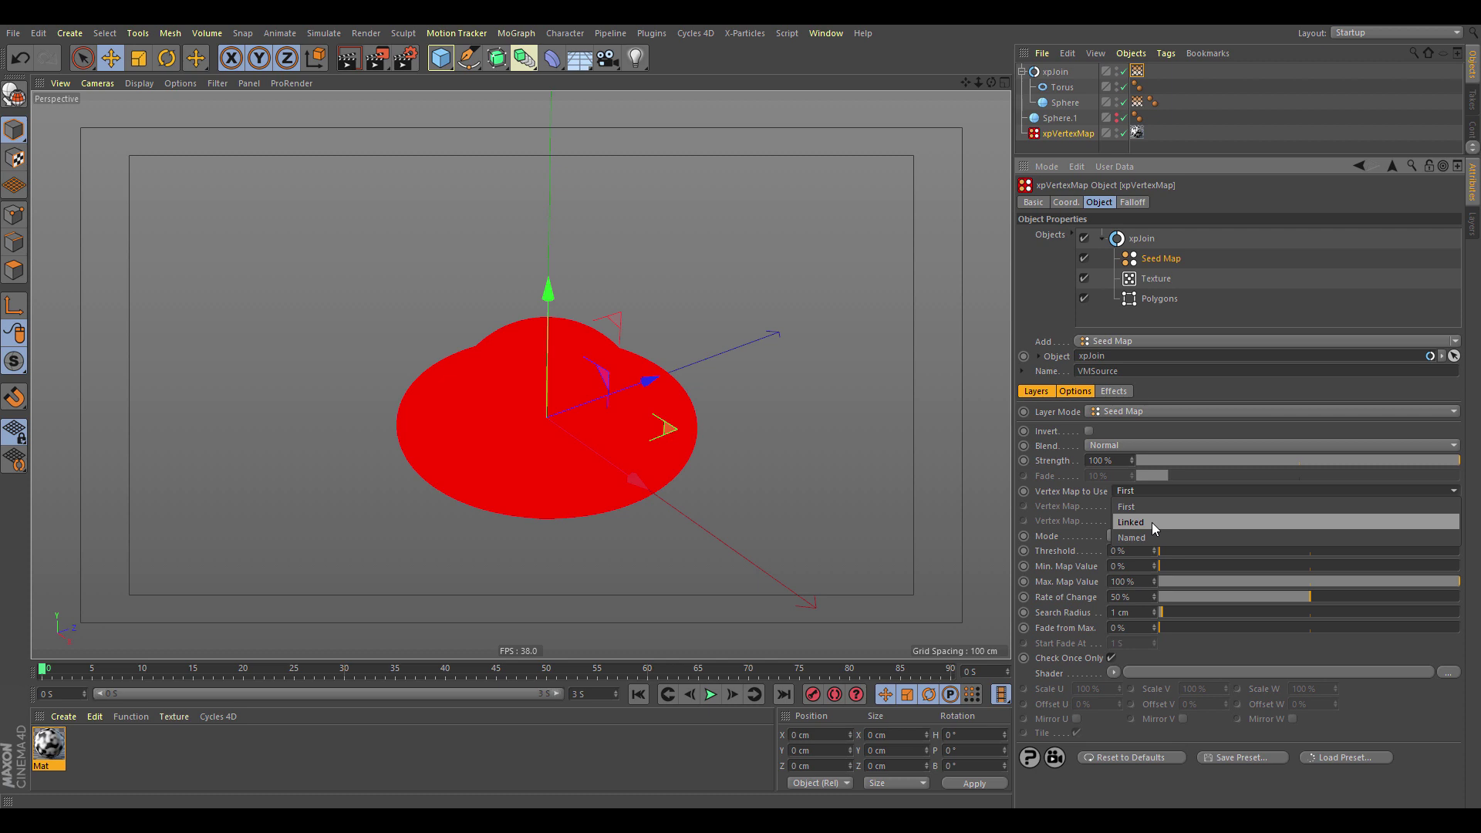
left_click(1151, 527)
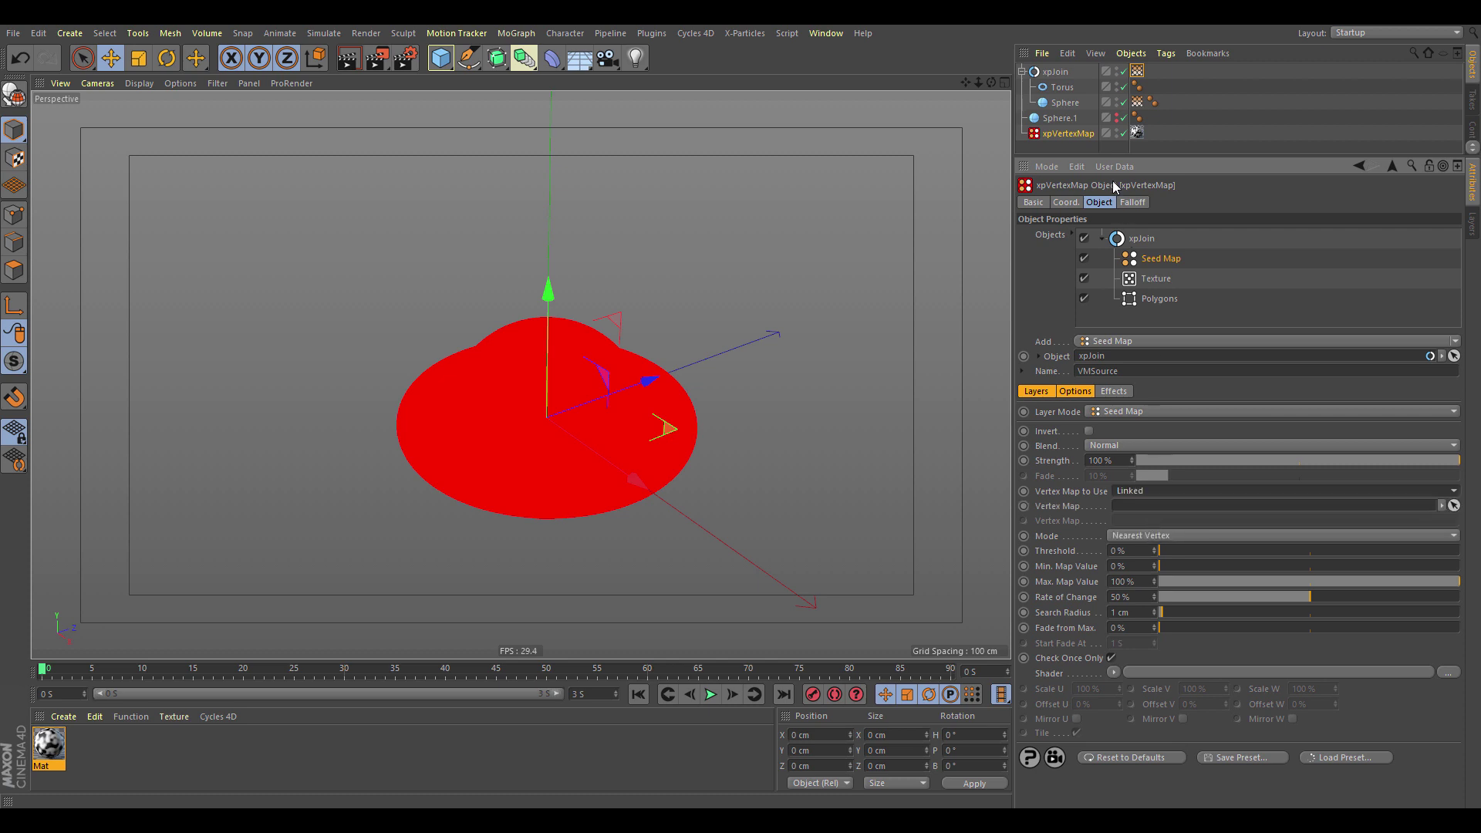
left_click_drag(1139, 71, 1139, 509)
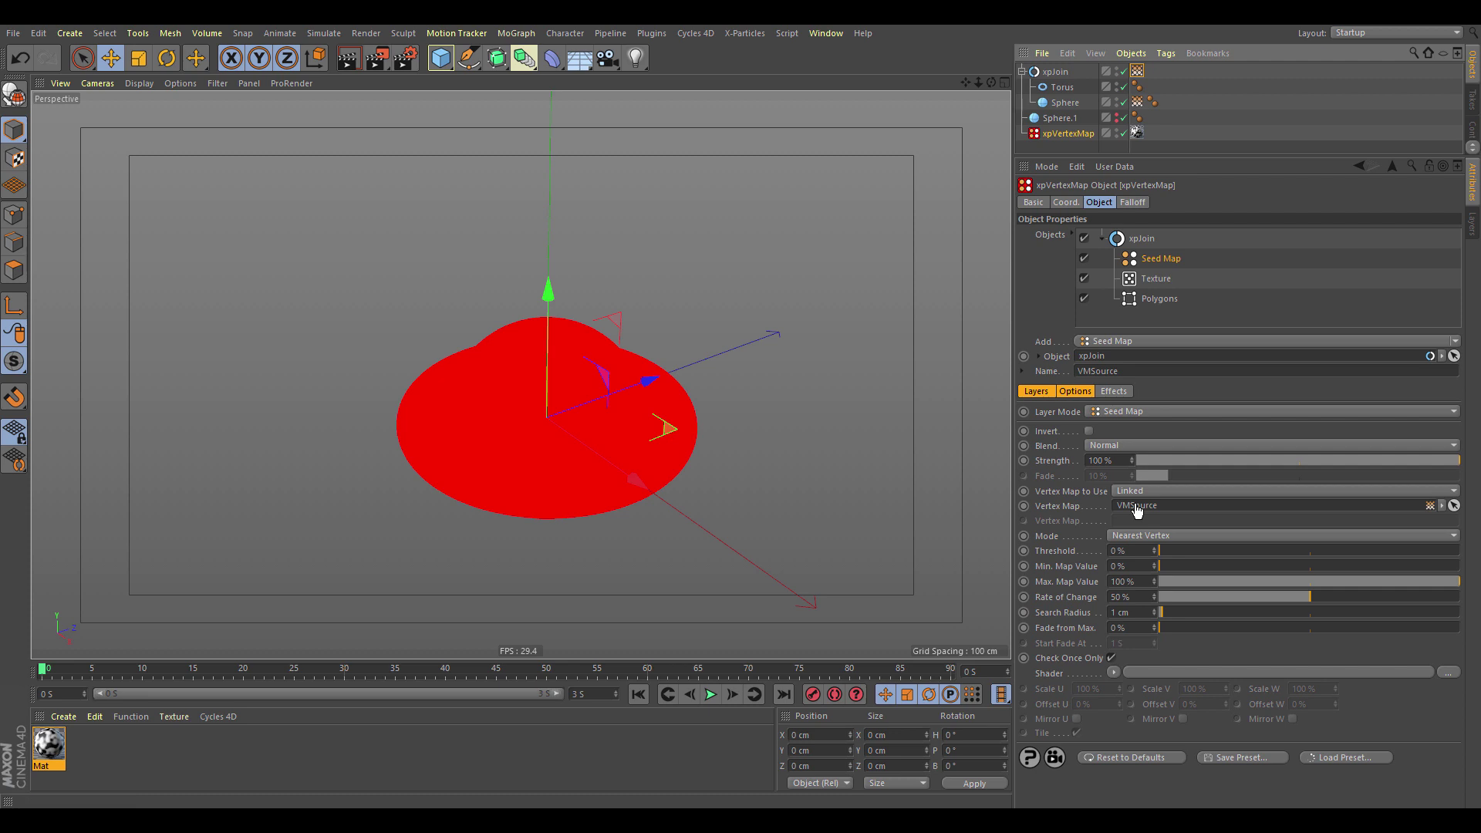
Preview the seed map animation briefly and set the Seed Map's Search Radius to 10 cm
left_click(711, 695)
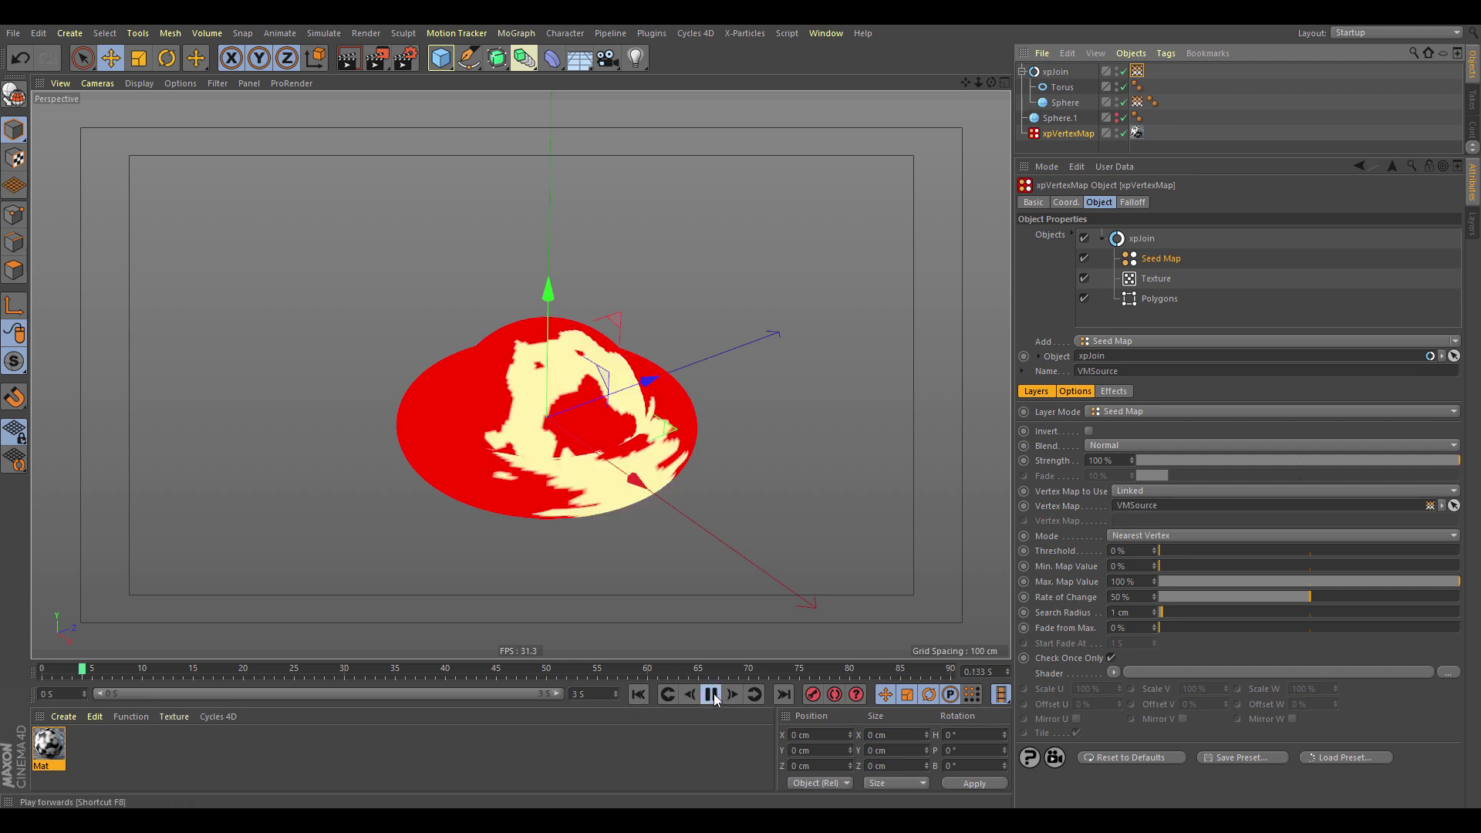
left_click(711, 695)
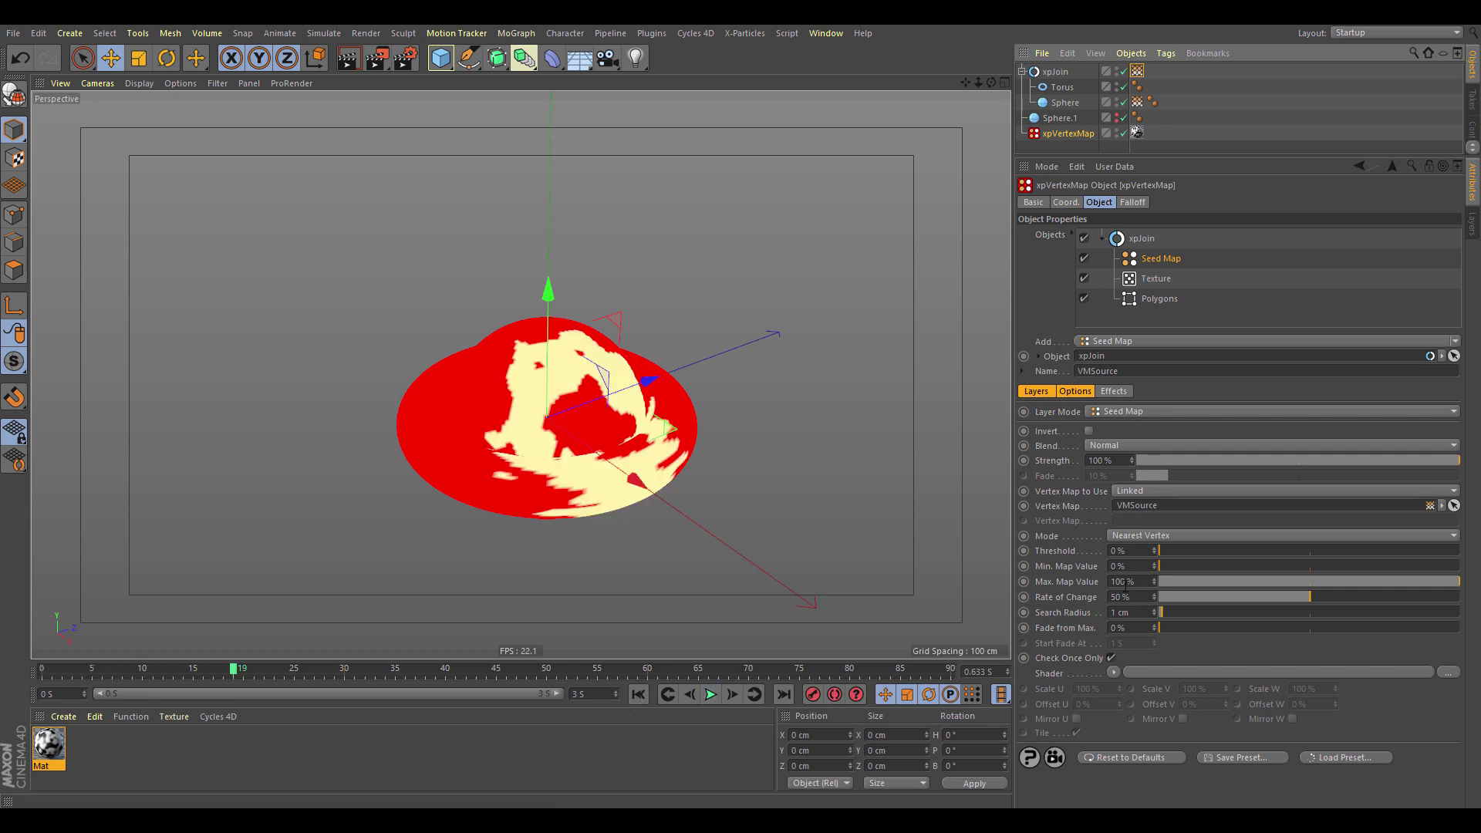
double_click(1135, 612)
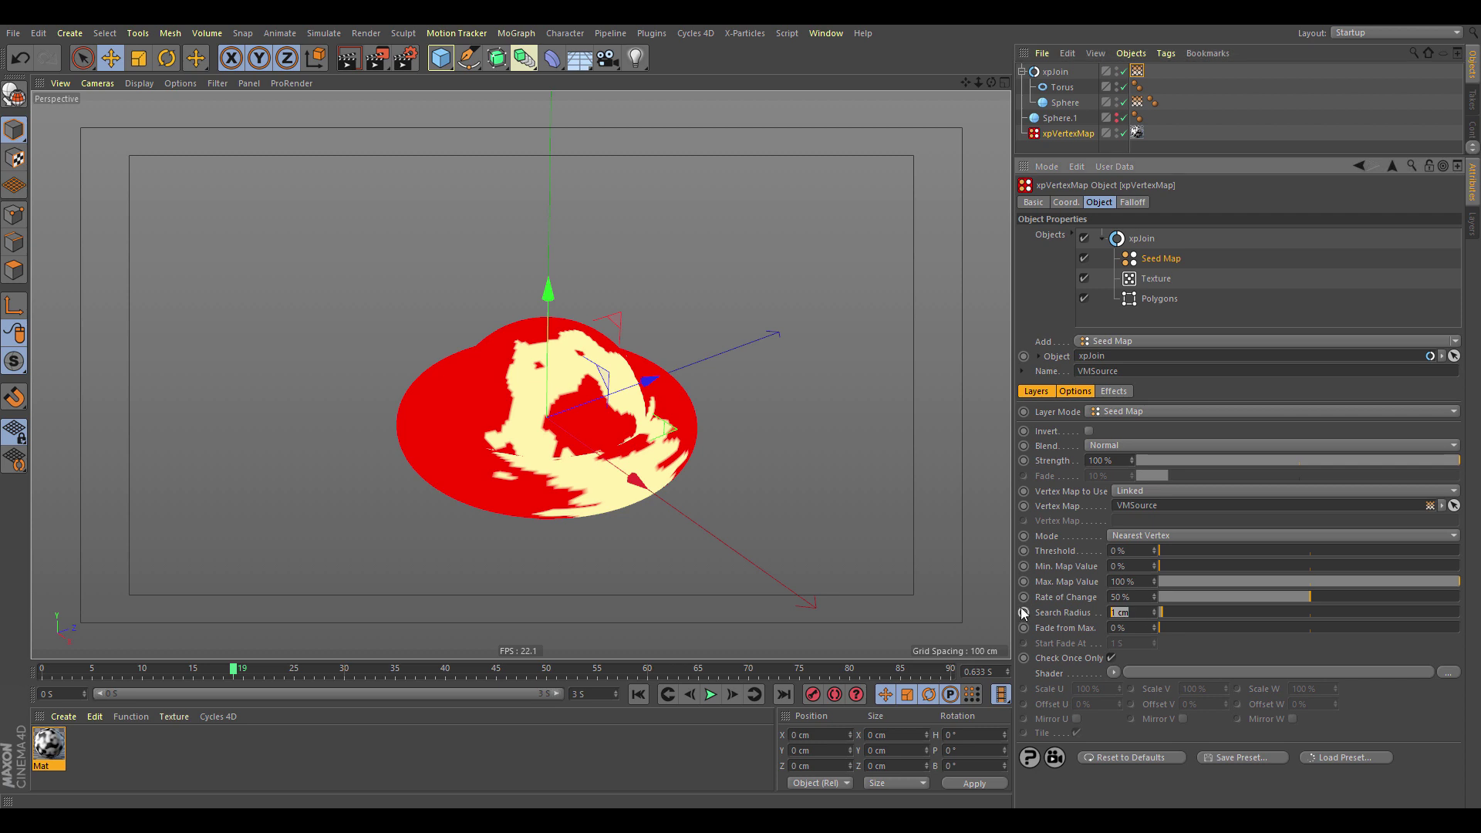
key("Return")
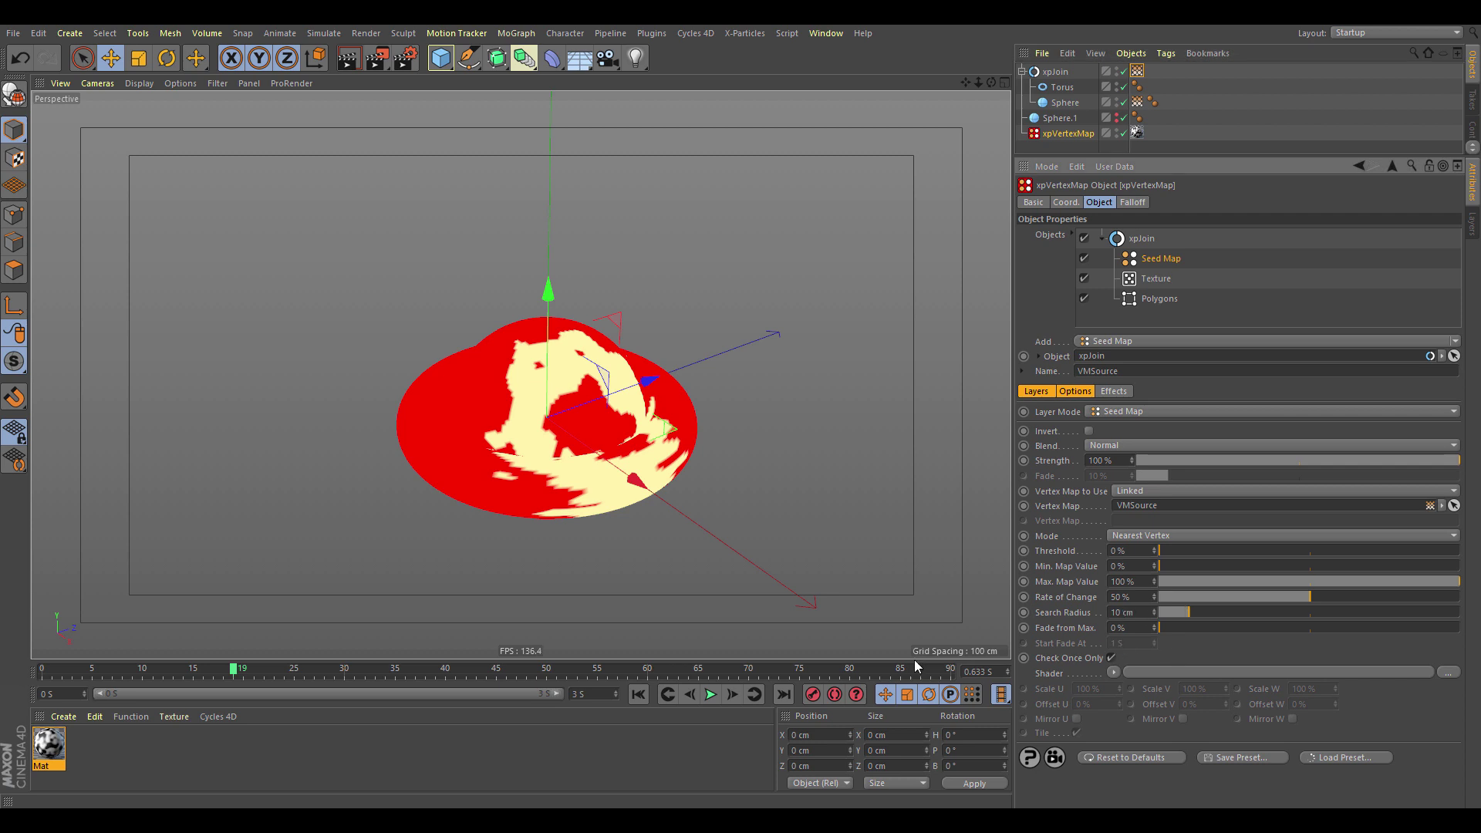
Play the animation to about frame 20 and examine how the map spreads over the xpJoin from a higher angle
left_click(669, 697)
left_click(711, 695)
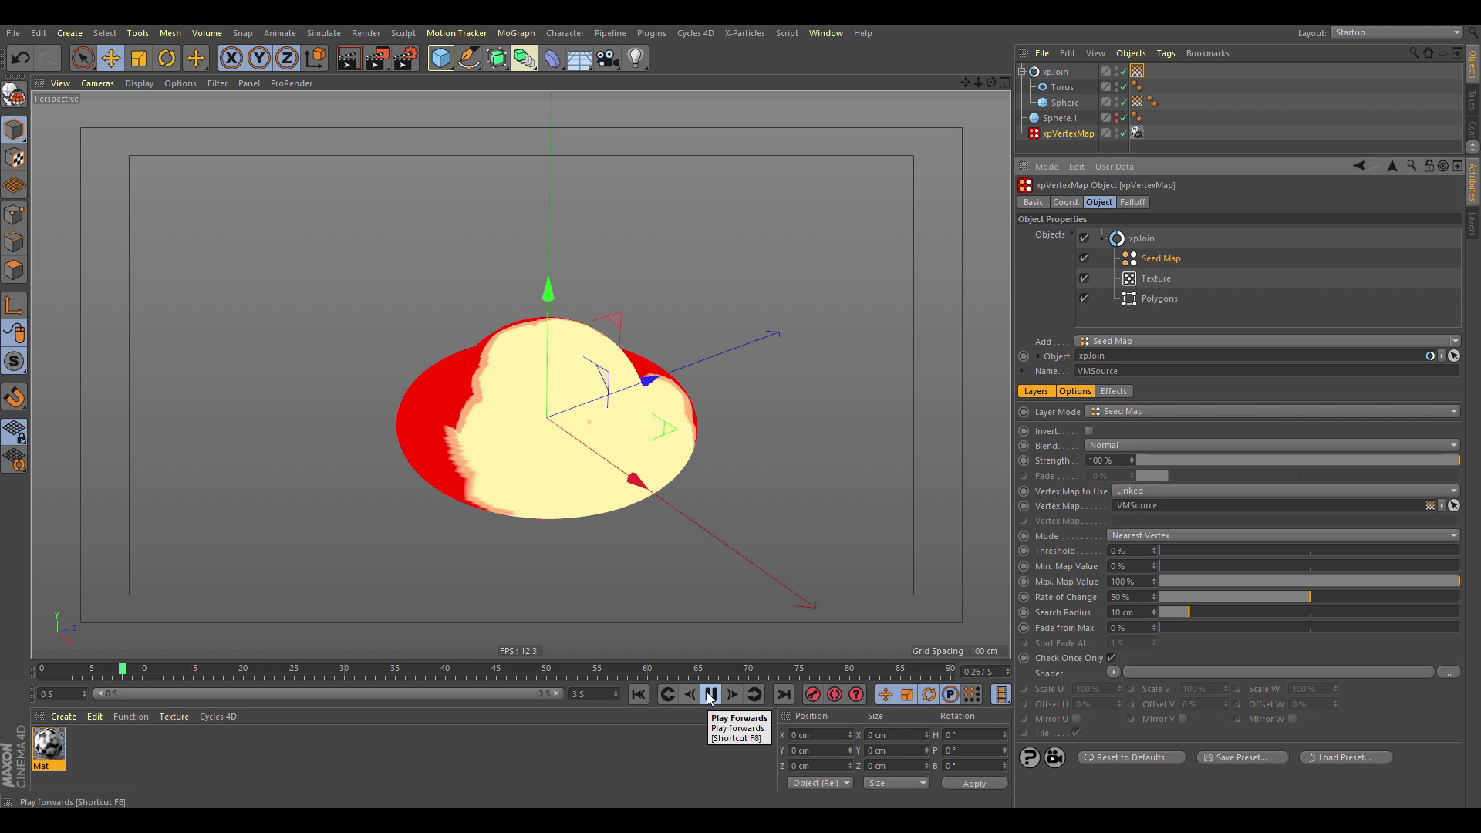
left_click(711, 695)
left_click_drag(447, 452, 395, 478, "alt")
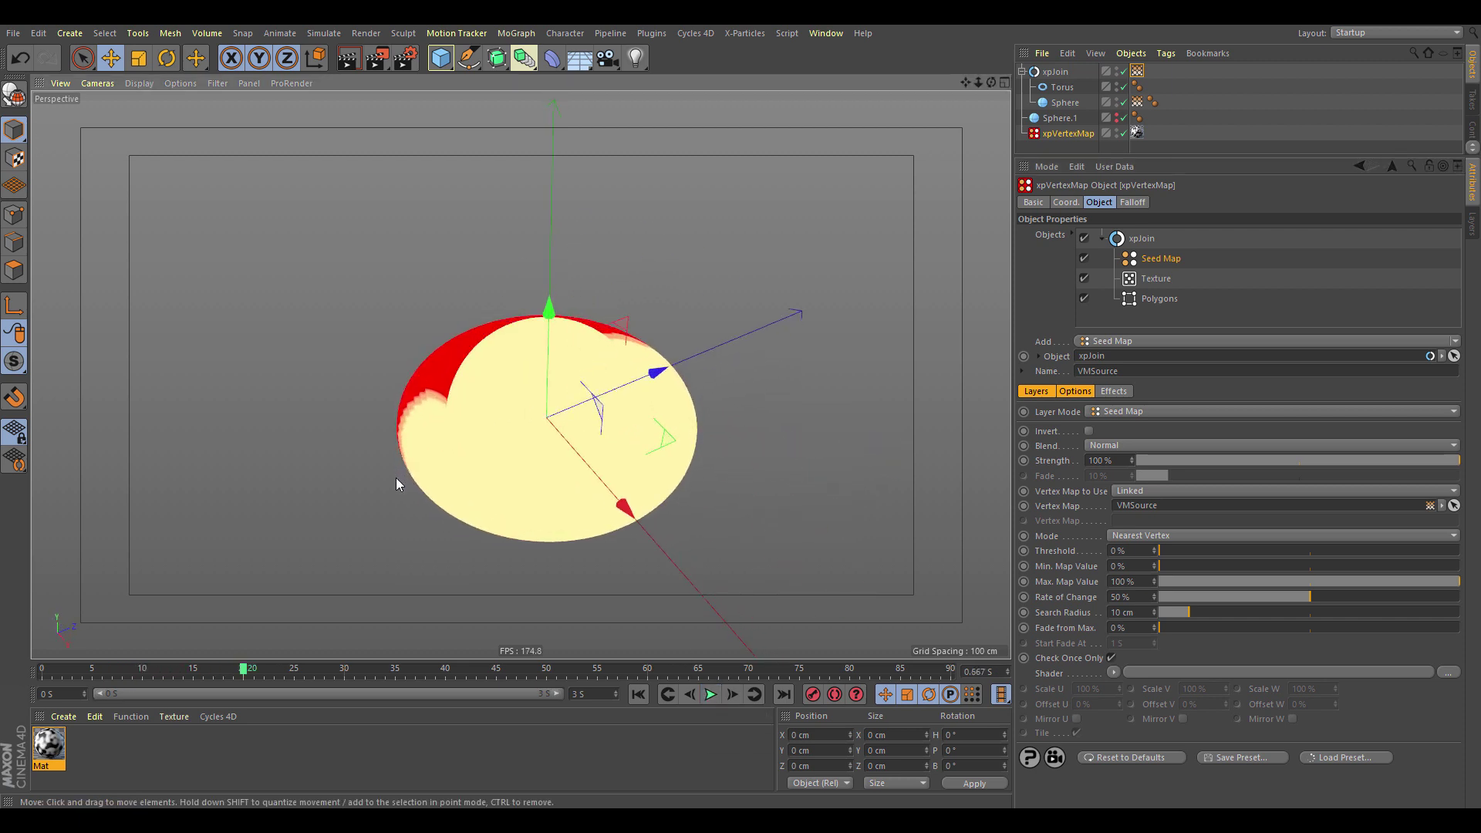
Select the Seed Map layer and replay its growth from the first frame
left_click(1133, 263)
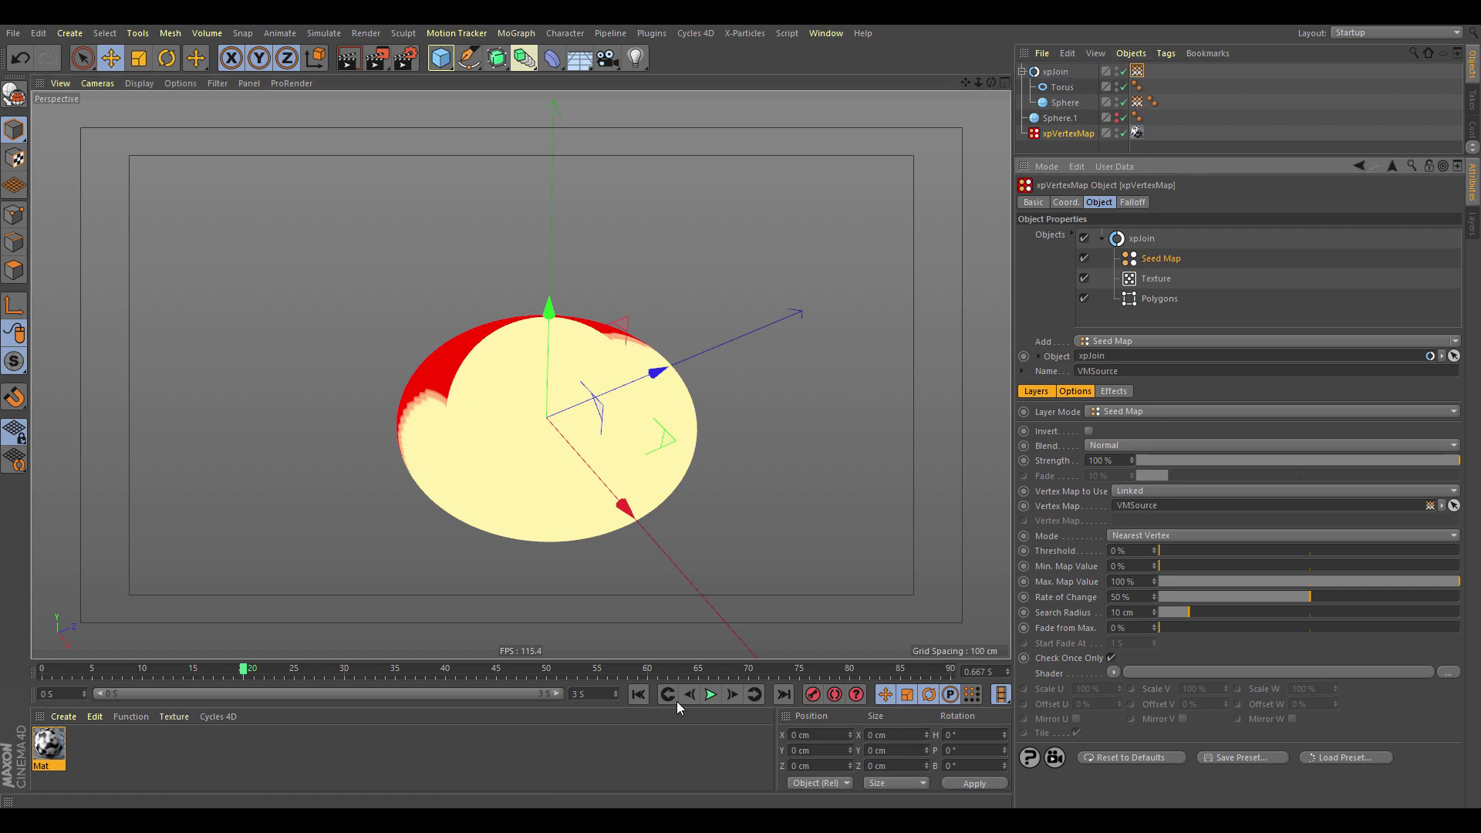
left_click(638, 694)
left_click(710, 694)
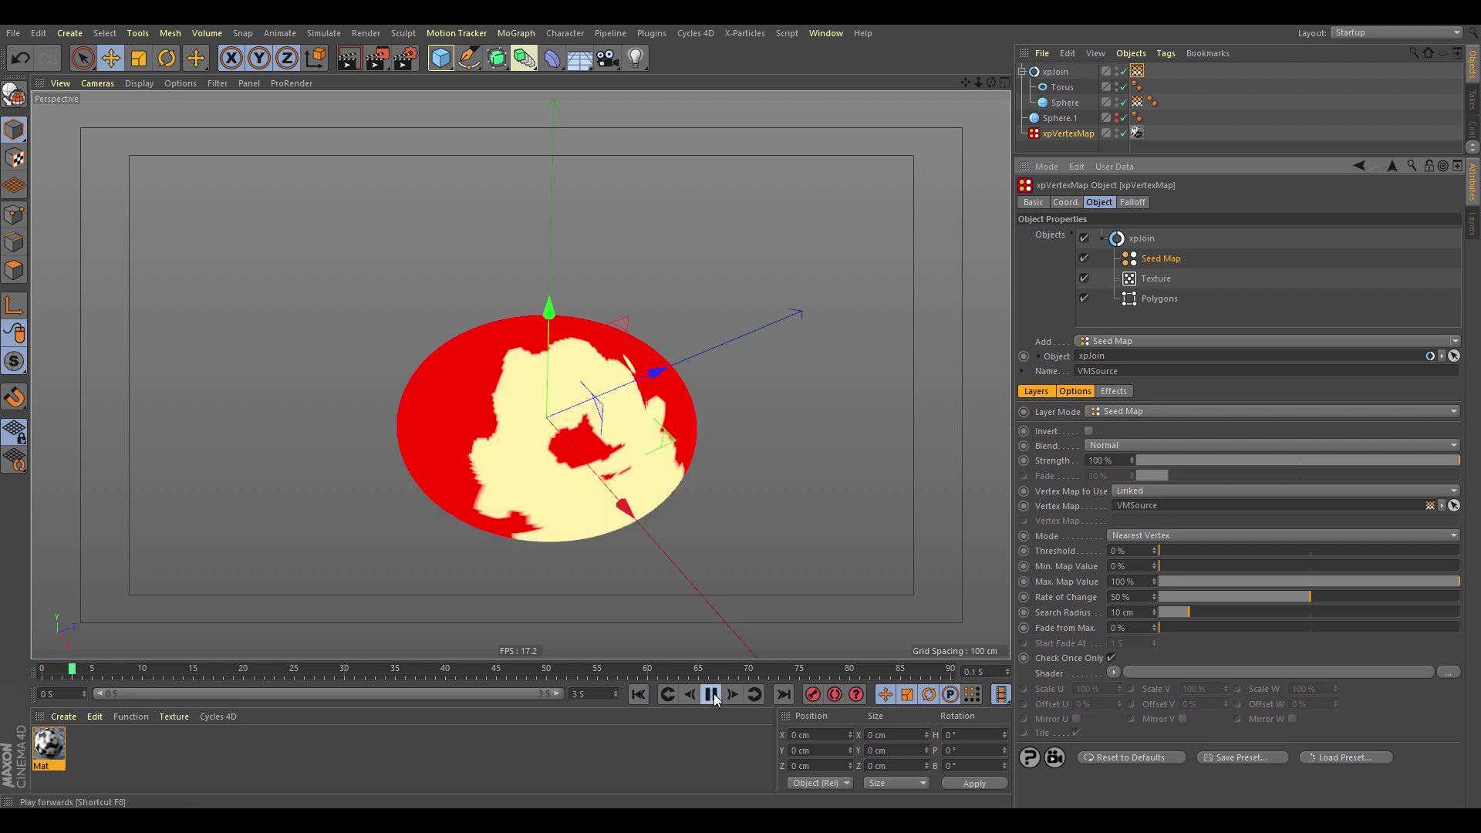
Stop the playback and delete all objects from the scene
left_click(713, 696)
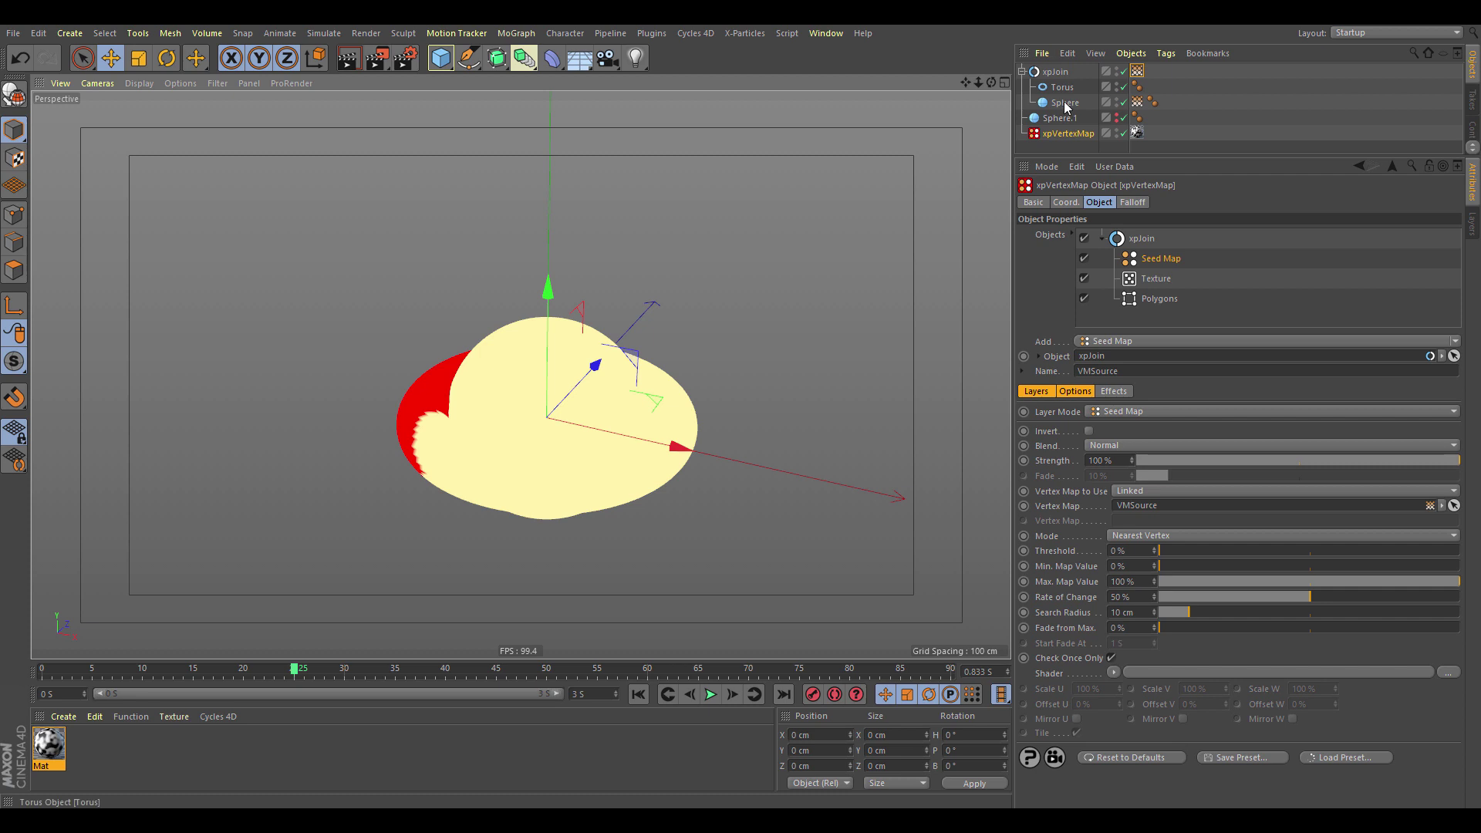
left_click_drag(1079, 117, 1026, 66)
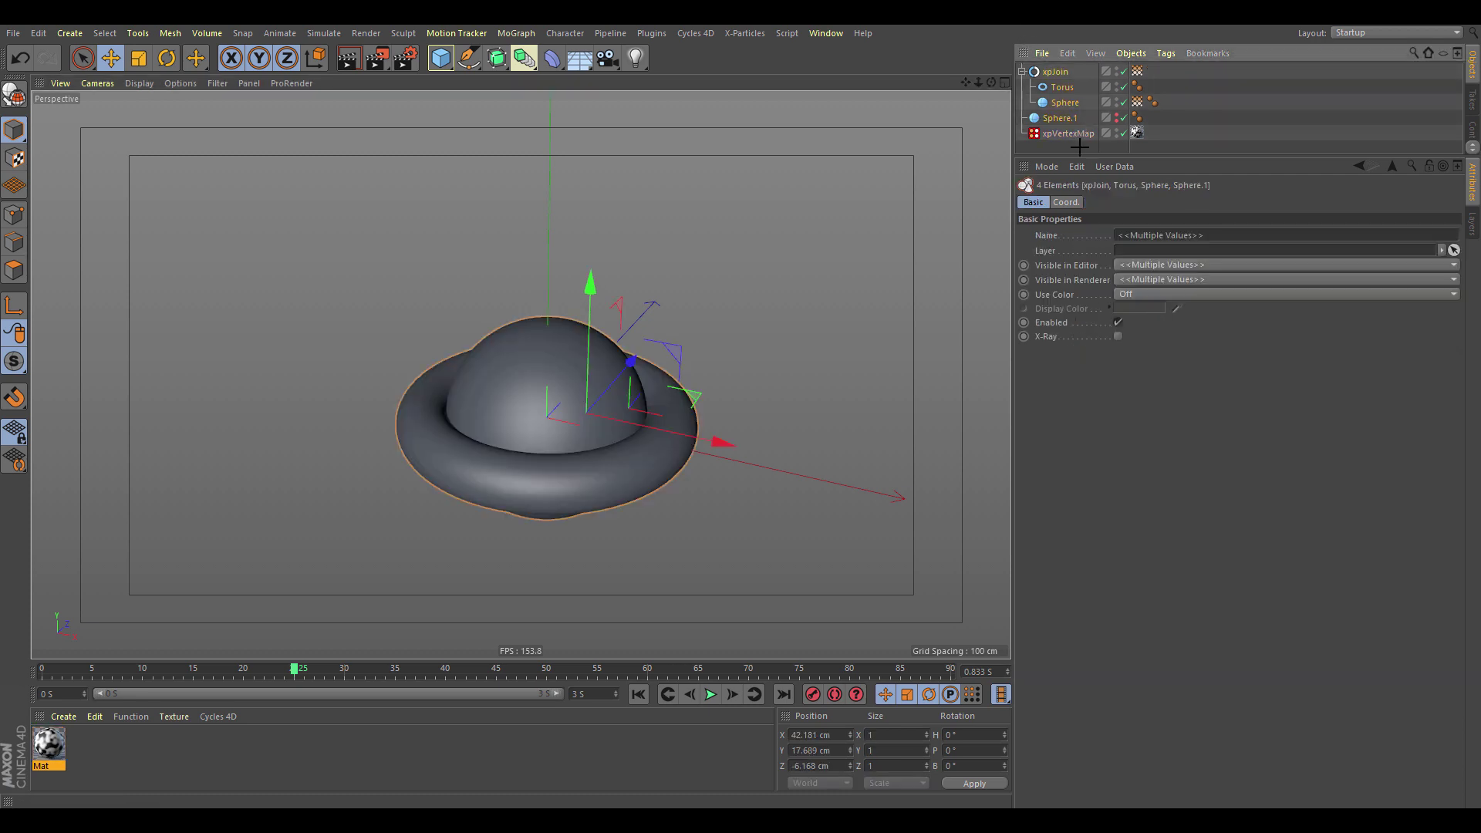
key("Delete")
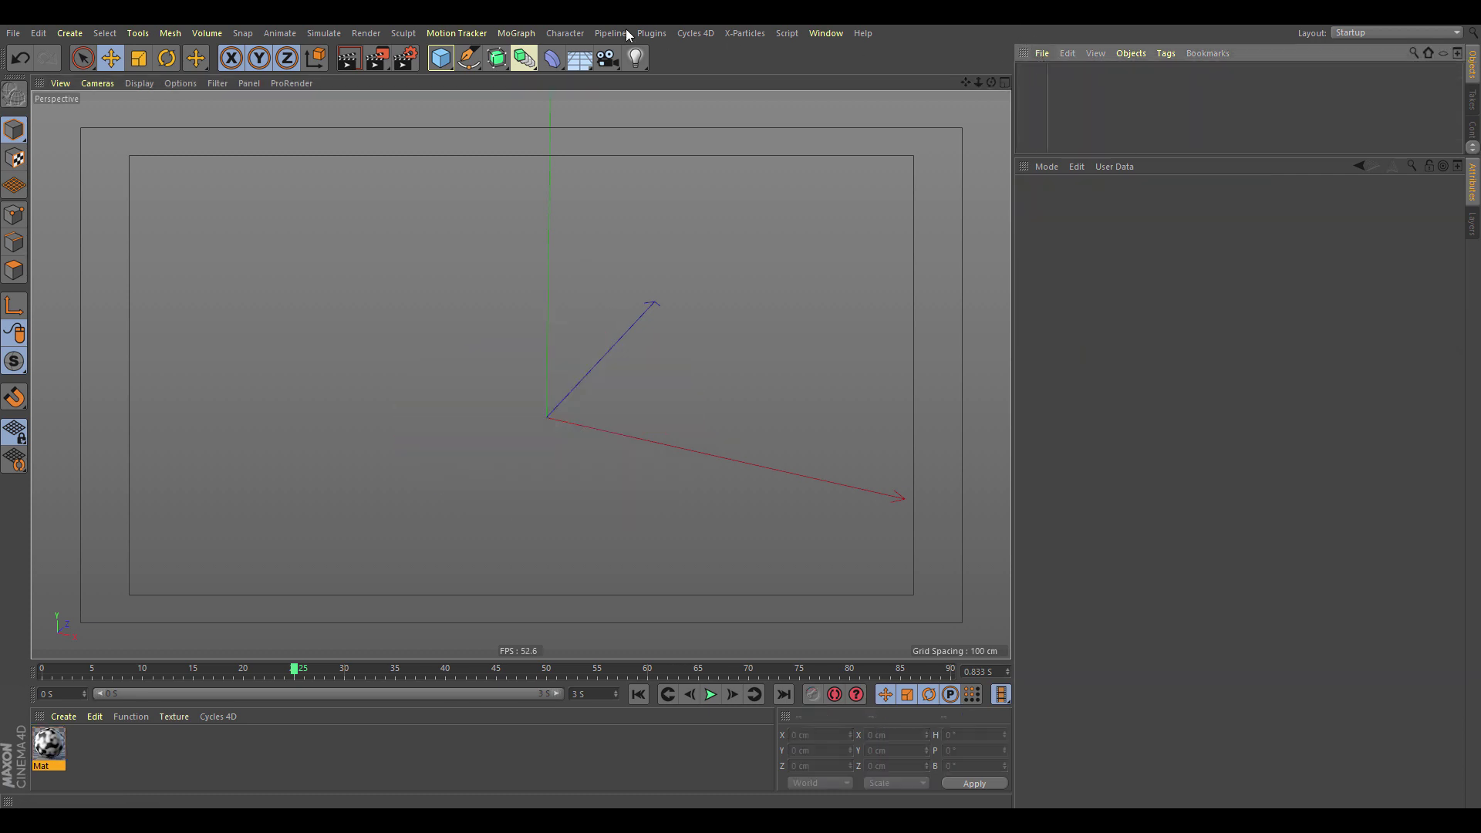
Add a Plane and set both its Width Segments and Height Segments to 220
left_click(441, 58)
left_click(570, 109)
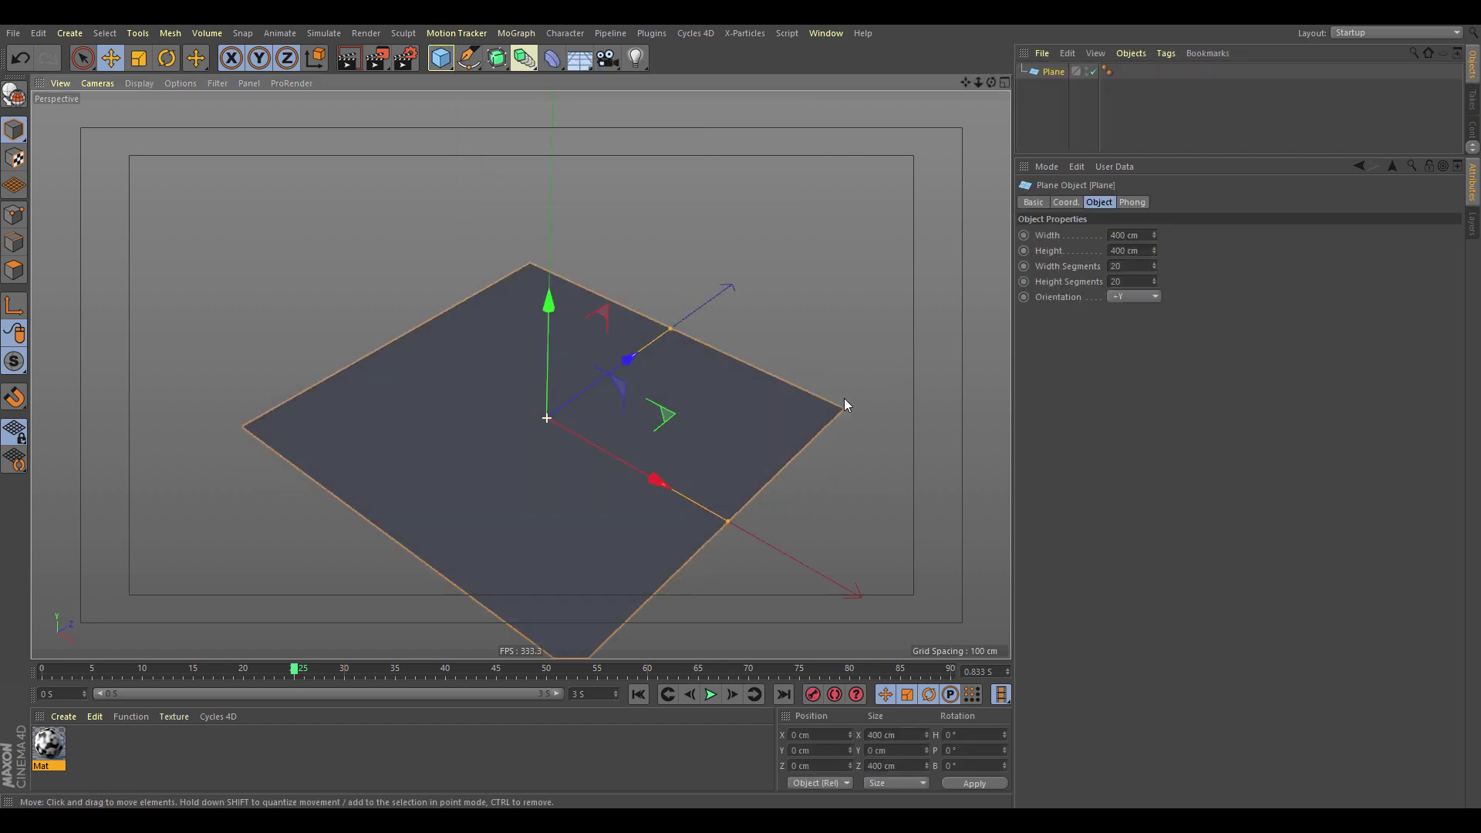
scroll(692, 387, "down", 2)
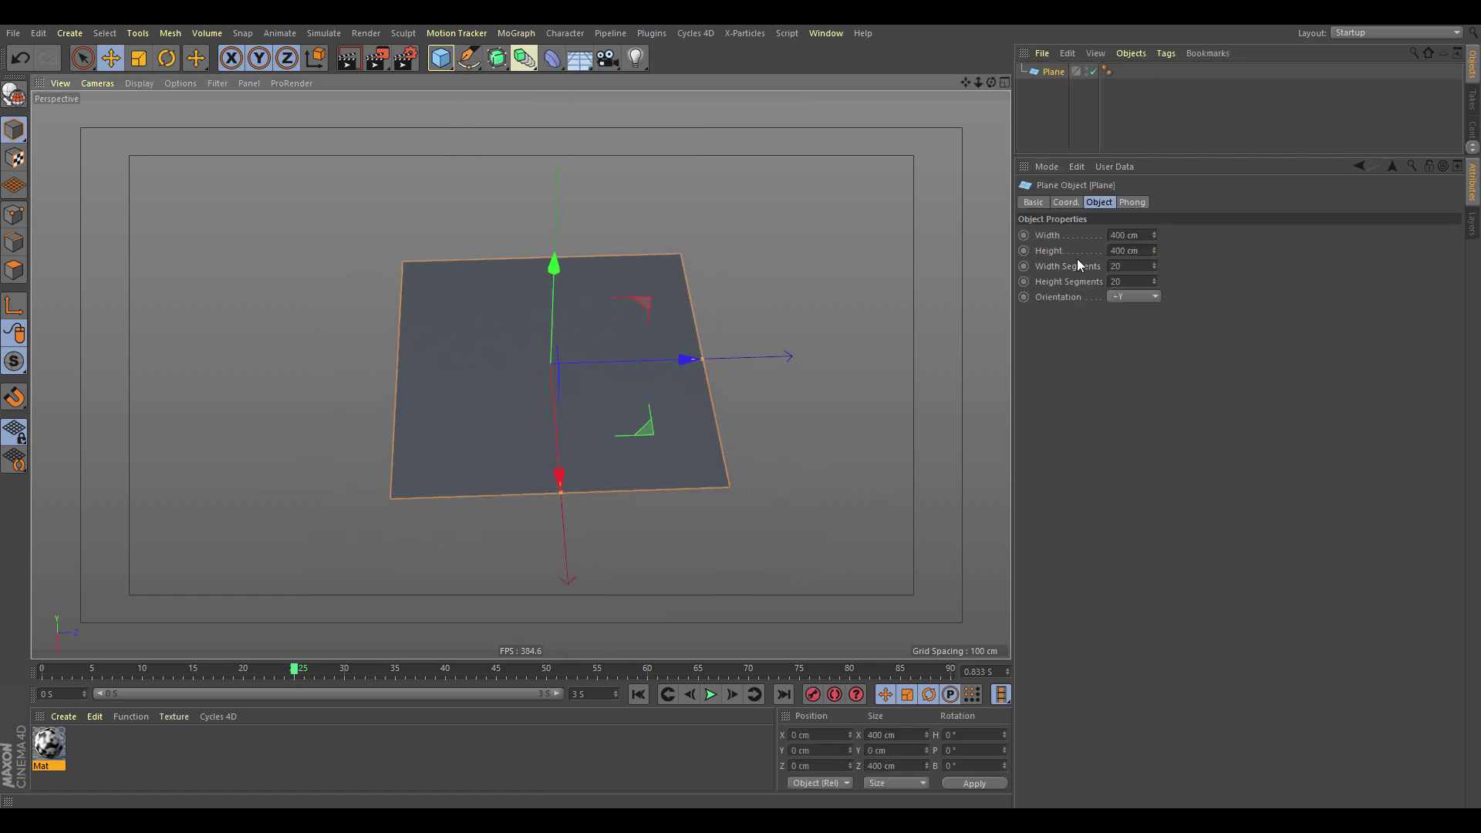
left_click_drag(1078, 264, 1083, 287)
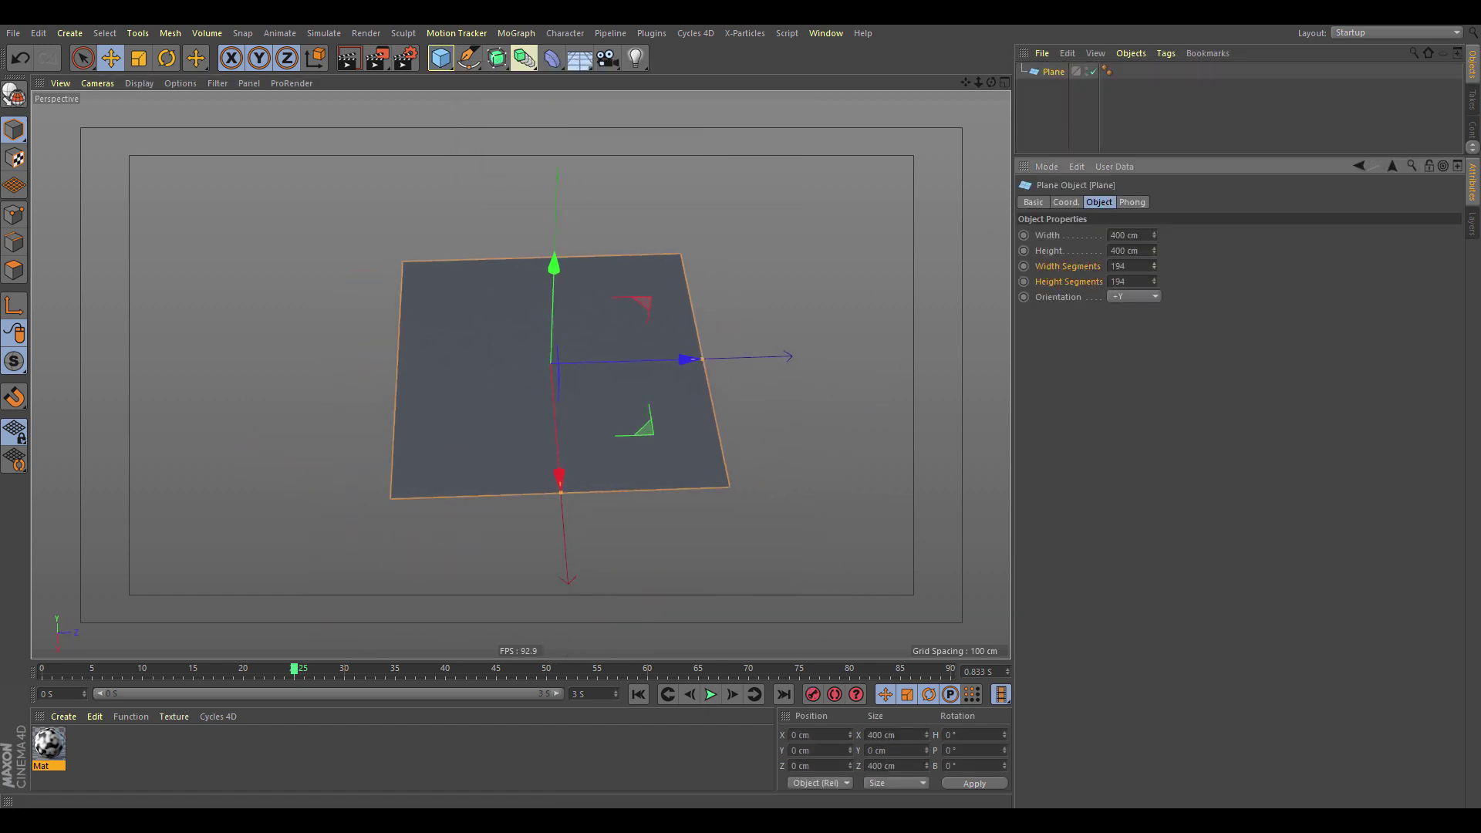
Add an xpVertexMap with the Plane in its Objects list and set its layer mode to Splines
left_click(744, 32)
mouse_move(779, 236)
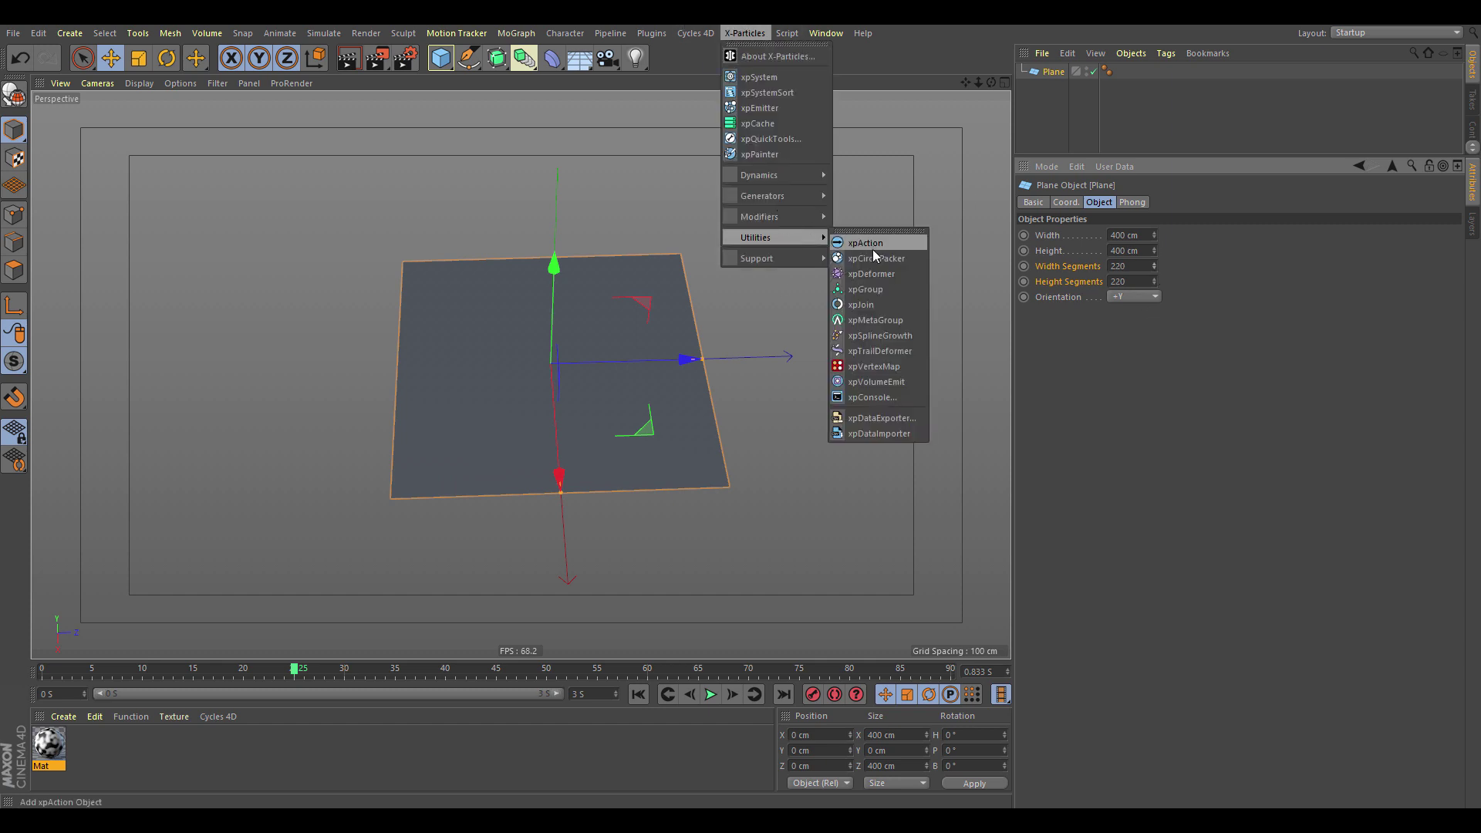
left_click(868, 366)
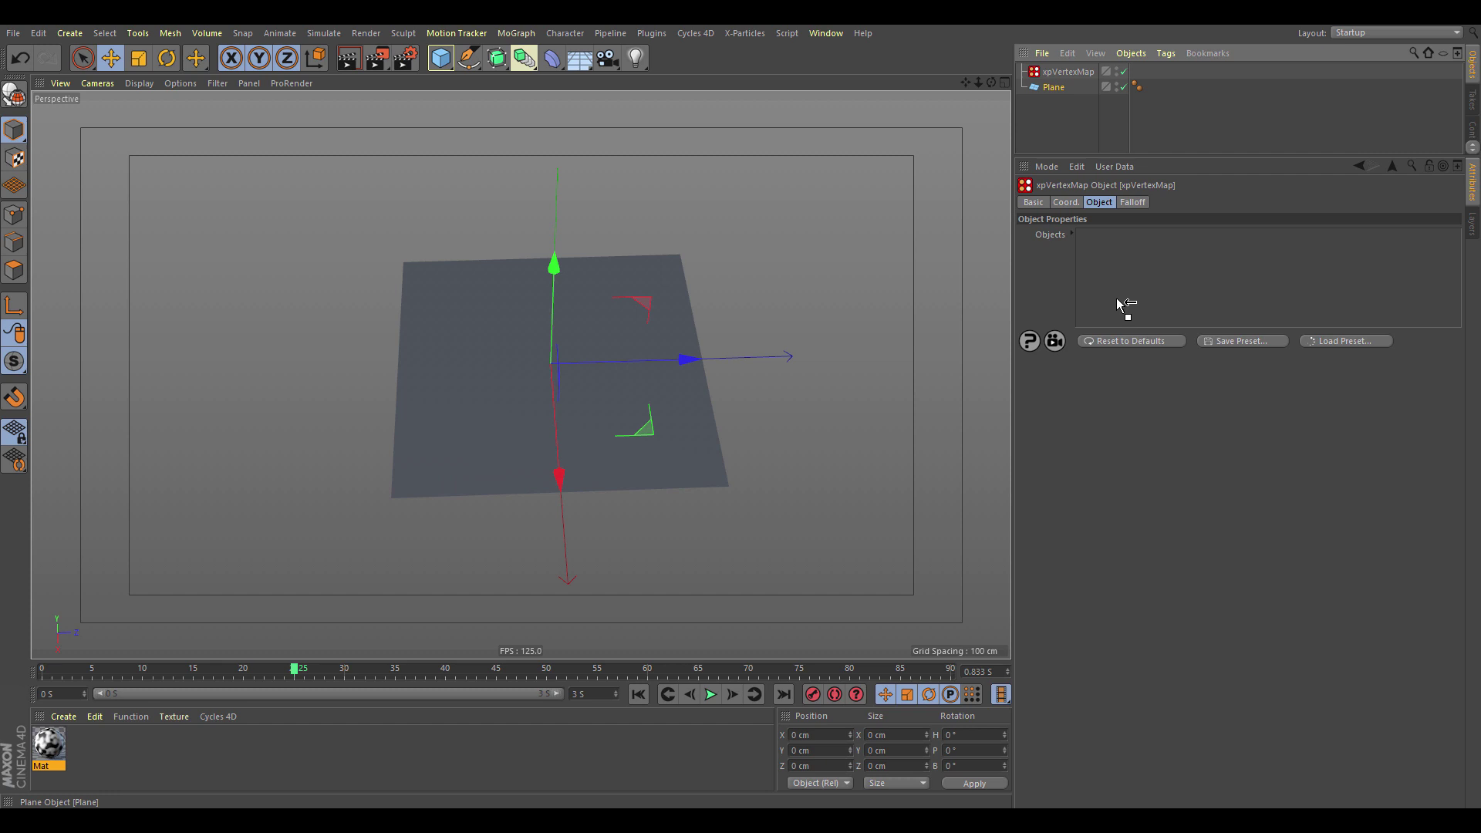
left_click_drag(1122, 304, 1124, 305)
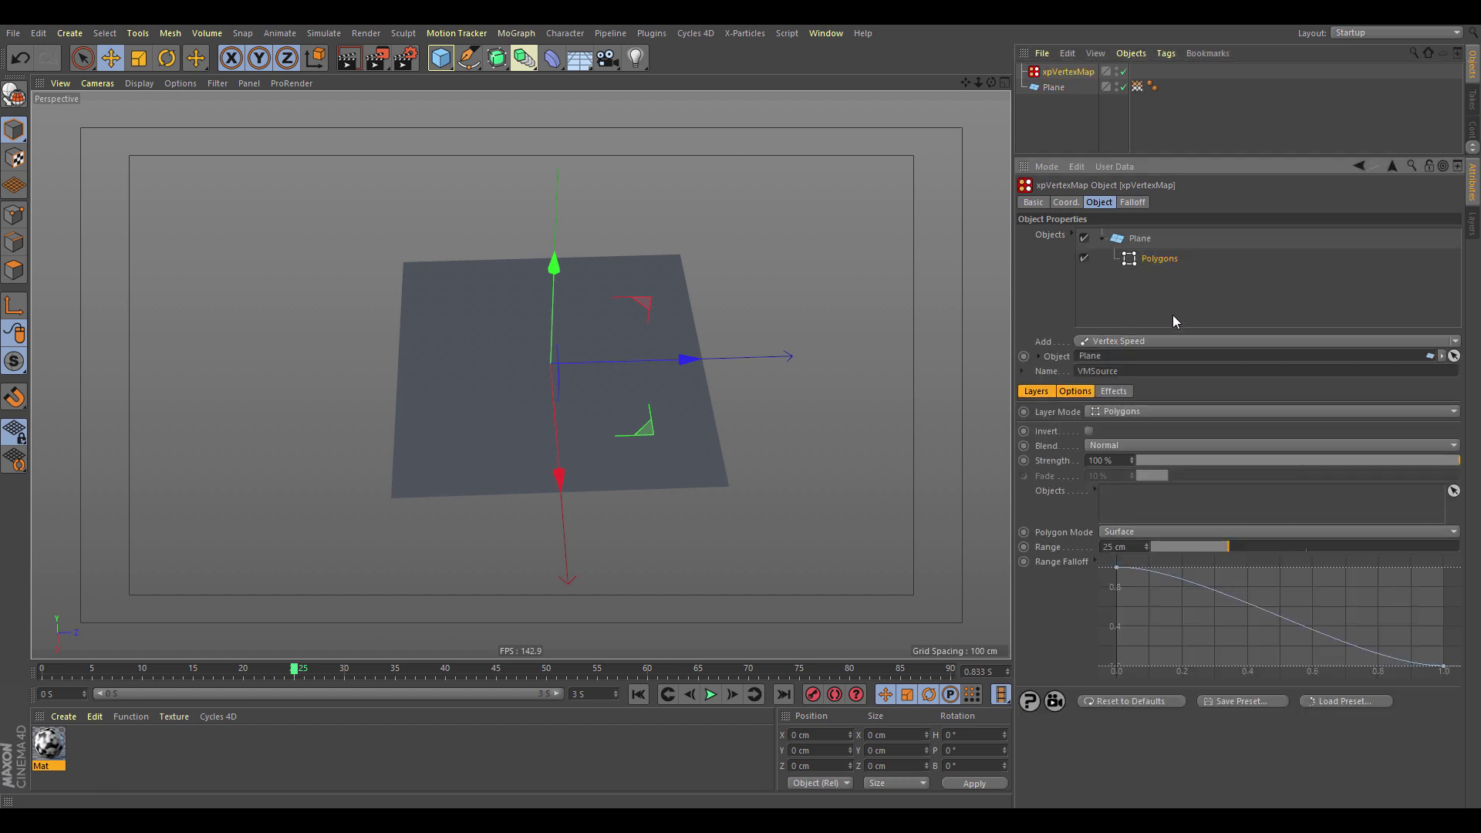
left_click(1130, 410)
left_click(1131, 489)
Add a Circle spline and set its Plane orientation to XZ
middle_click_drag(802, 245, 771, 264, "alt")
left_click(468, 58)
left_click(630, 112)
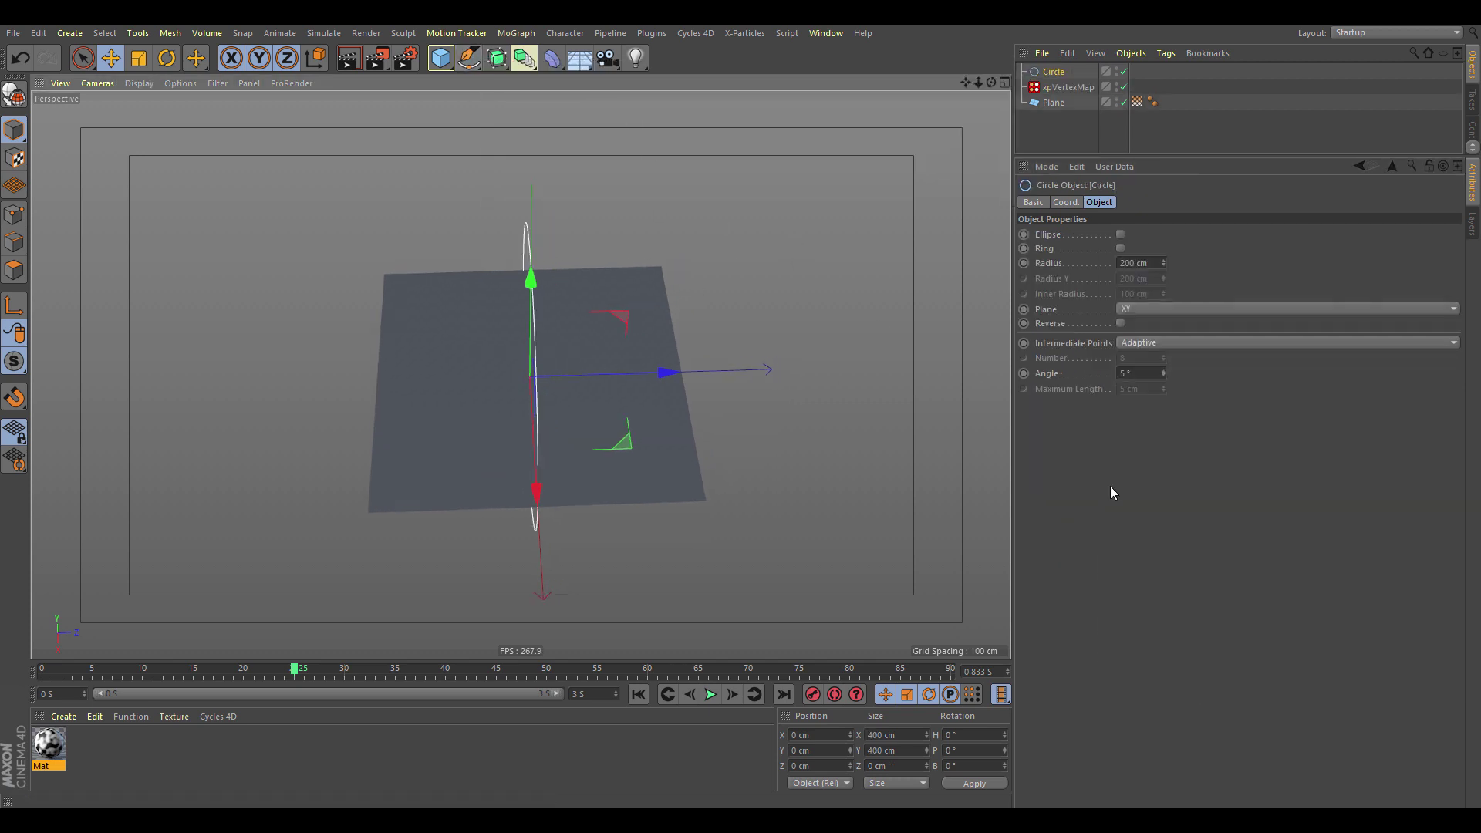
left_click(1171, 345)
left_click(1161, 320)
left_click(1161, 316)
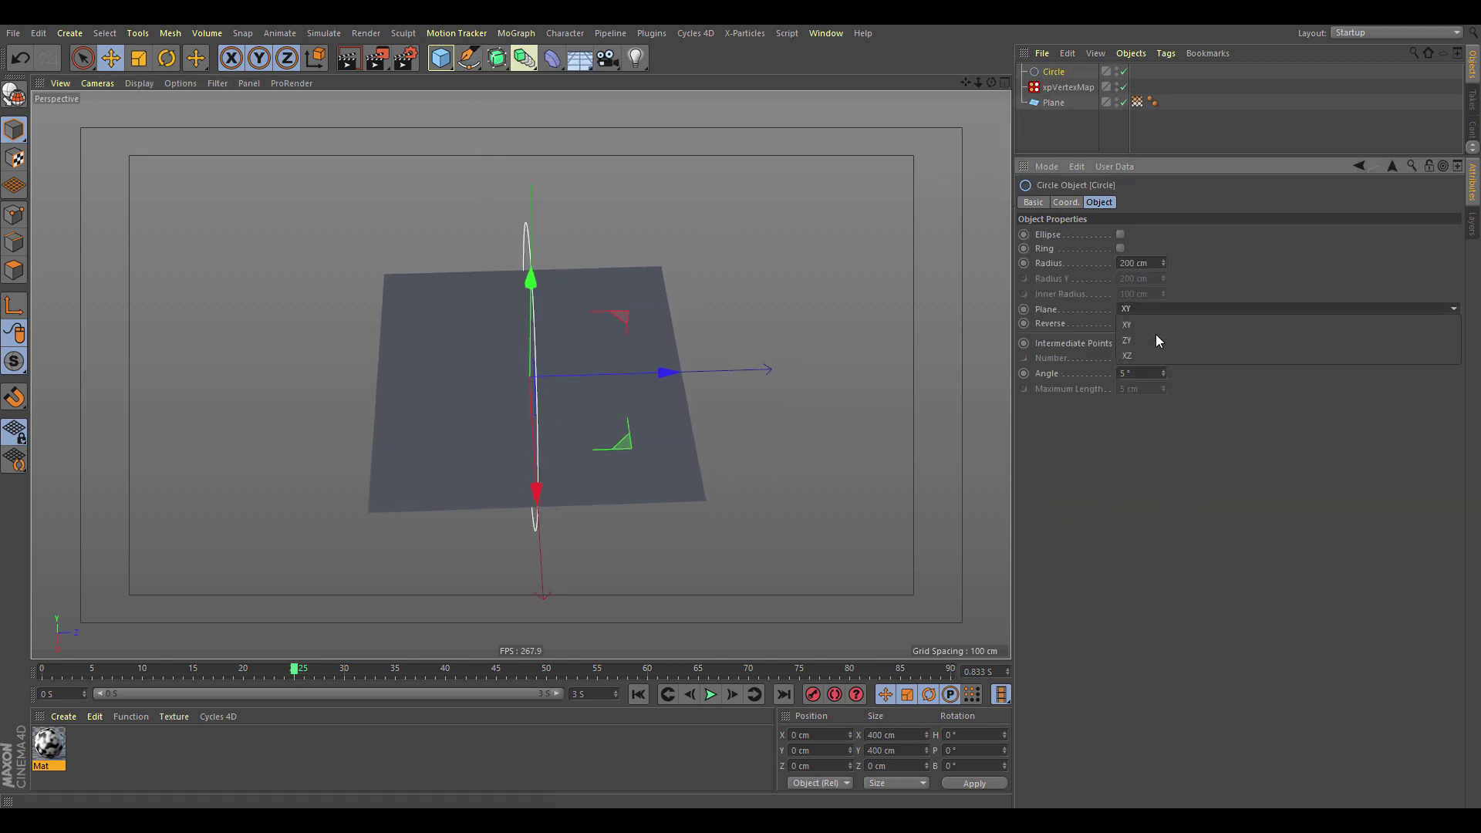
left_click(1154, 353)
Shrink the circle to a radius of about 85 cm at Z about -91 cm and place a copy at Z about 89 cm
left_click_drag(678, 377, 568, 381)
left_click_drag(660, 371, 734, 374)
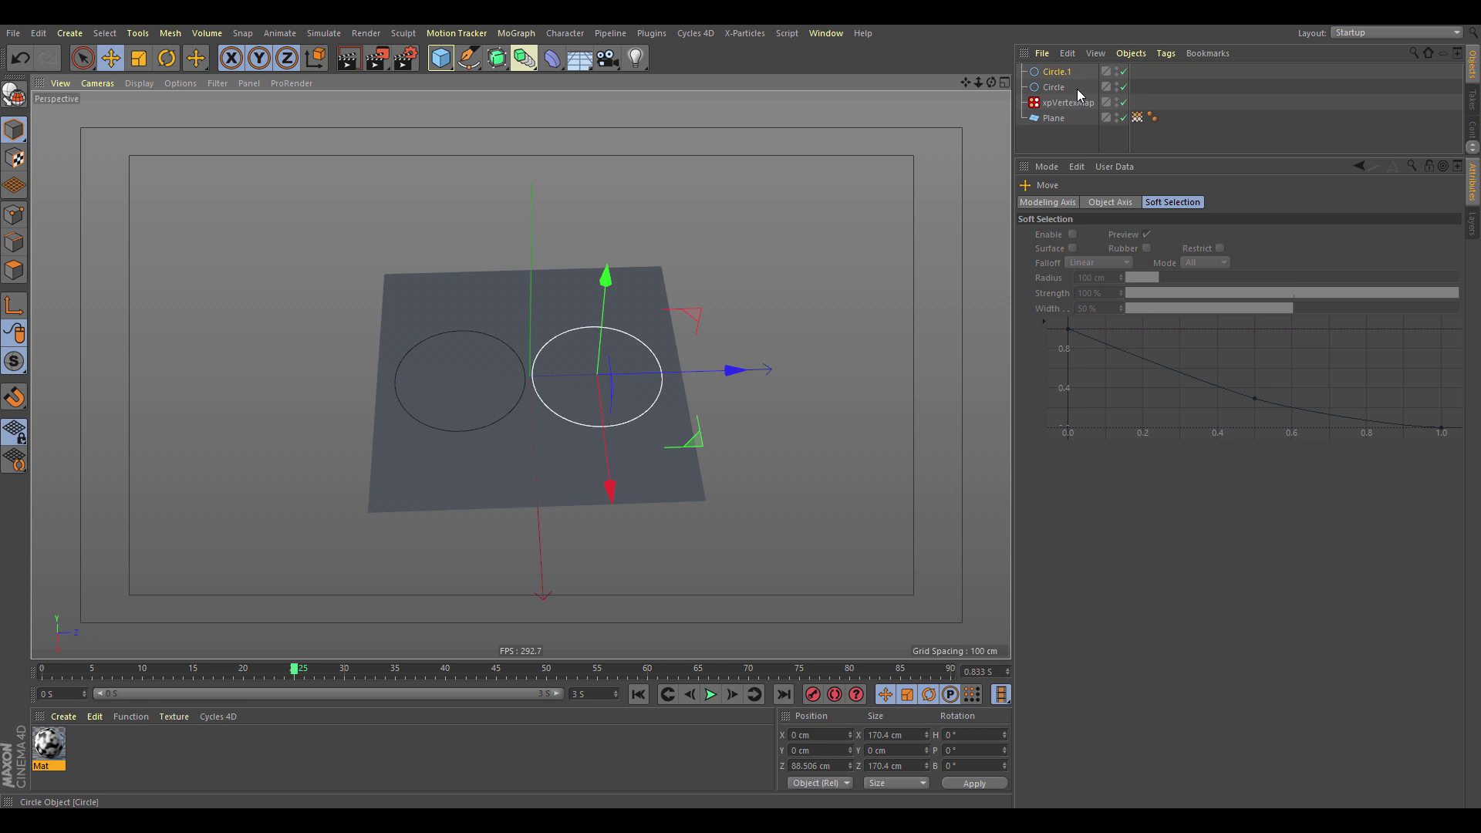
Set the original circle's Use Color to Automatic and its display color to magenta with hue 290°, saturation 71% and value 100%
left_click(1077, 87)
left_click(1114, 293)
left_click(1136, 322)
left_click(1140, 308)
left_click(1220, 326)
mouse_move(1242, 309)
left_mouse_down()
mouse_move(1276, 310)
mouse_move(1244, 310)
left_mouse_up()
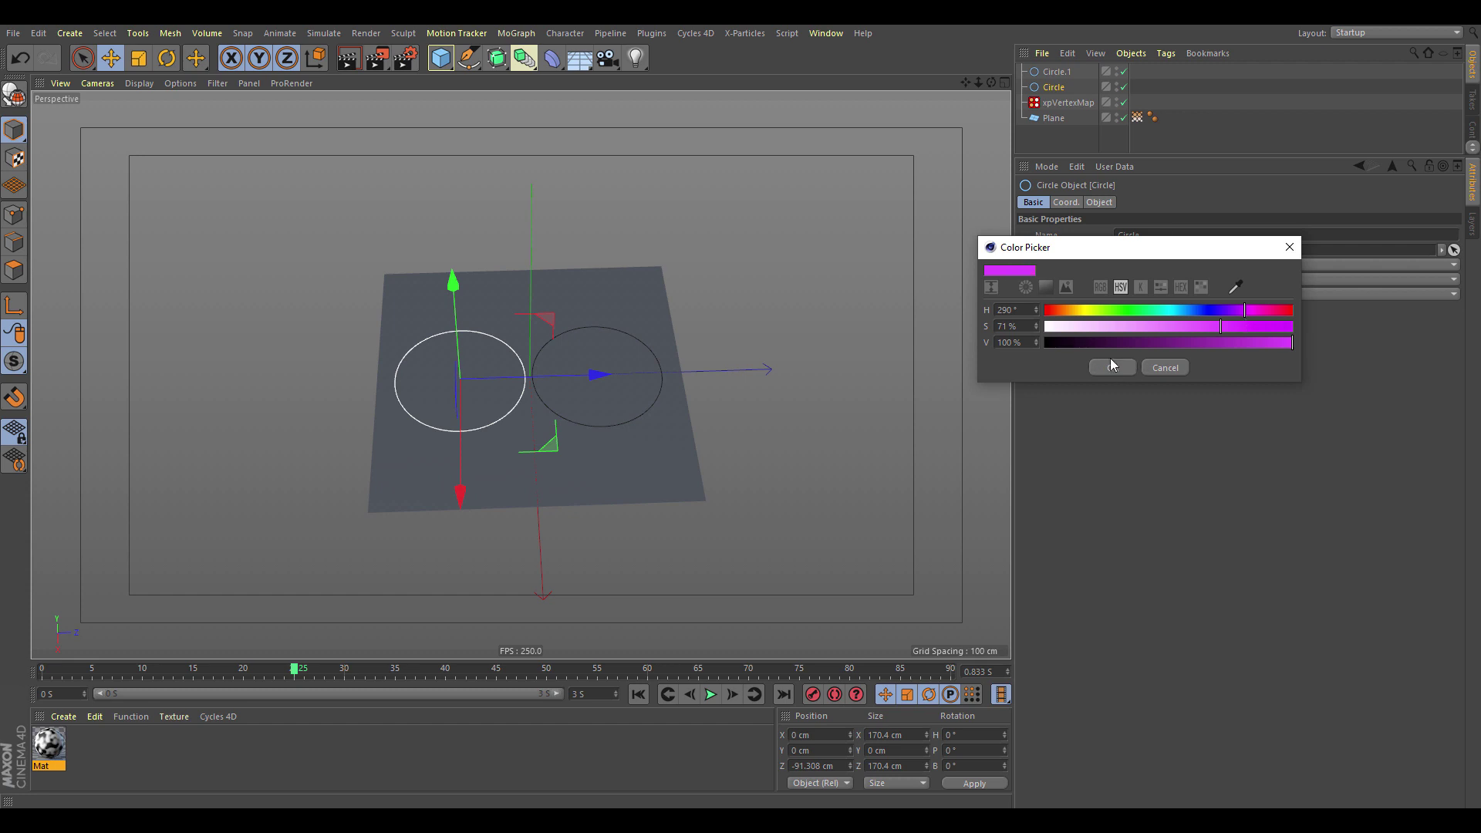
left_click(1112, 367)
Set the copied circle's Use Color to Automatic and its display color to blue with hue 212°
left_click(1056, 71)
left_click(1155, 294)
left_click(1153, 321)
left_click(1148, 309)
left_click(1183, 307)
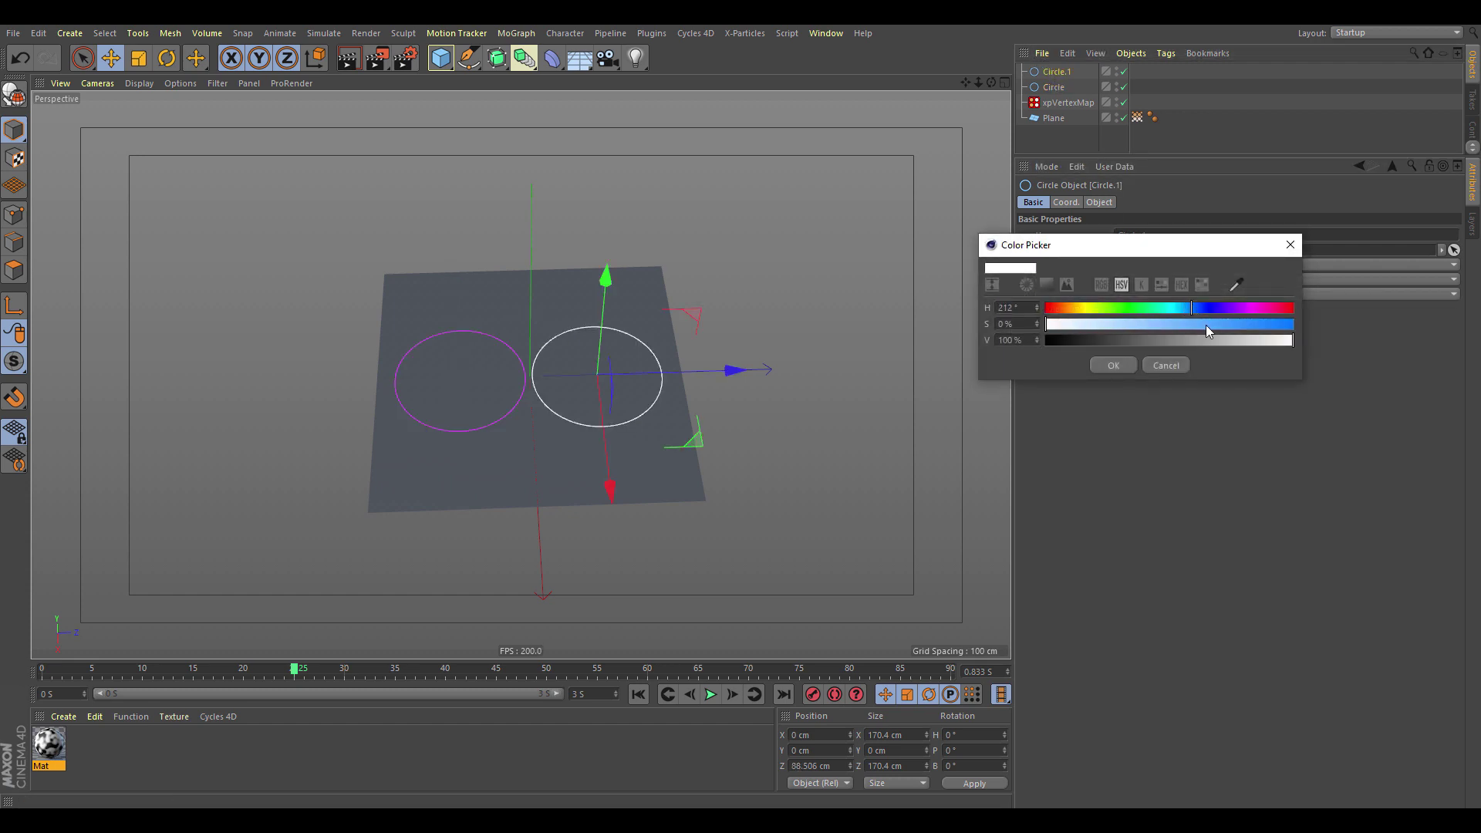
left_click(1206, 325)
left_click(1108, 367)
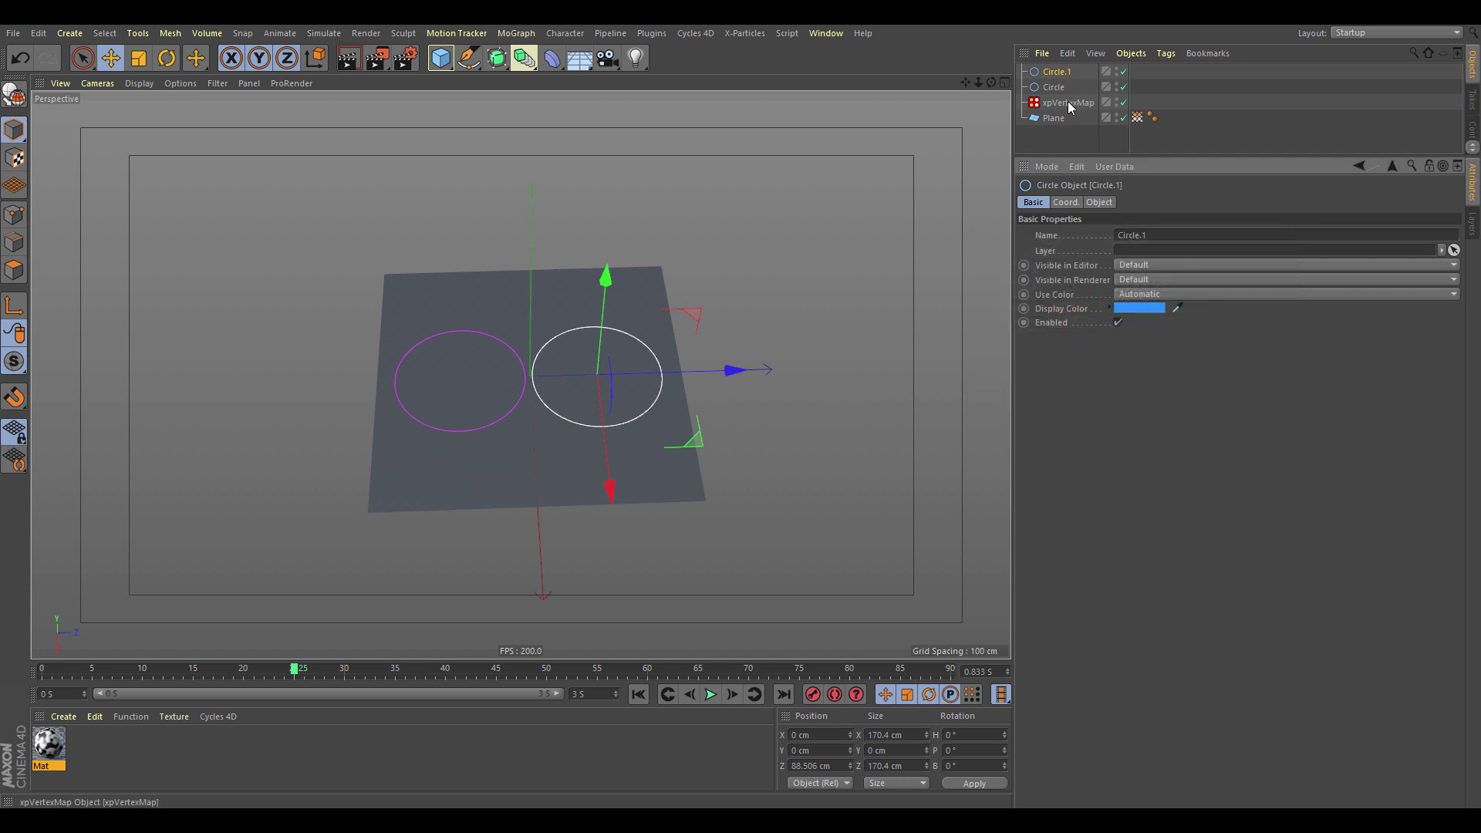
Link Circle and Circle.1 as the source objects of the xpVertexMap's Splines layer
left_click(1068, 102)
left_click(1099, 202)
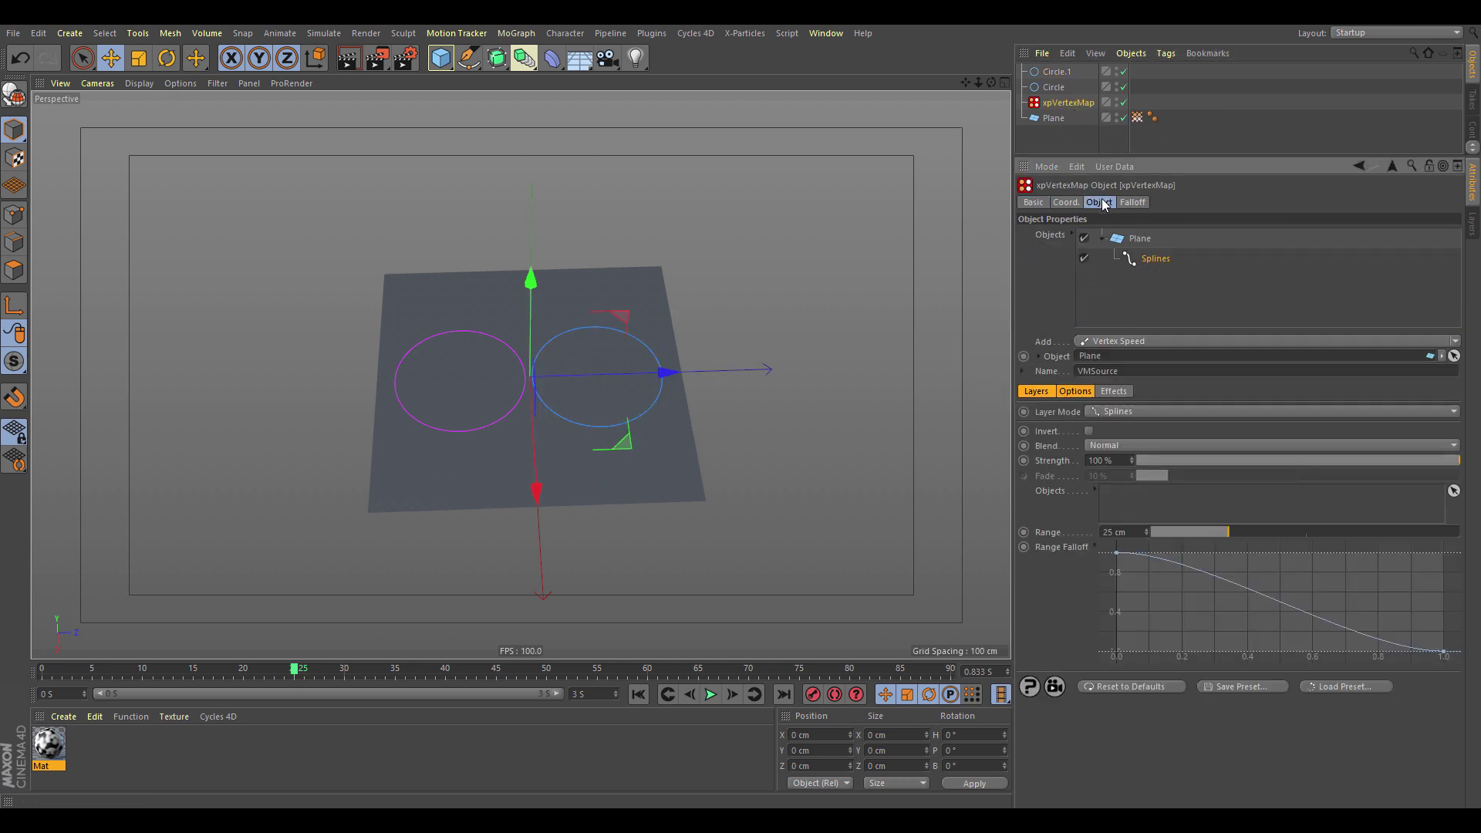
left_click_drag(1053, 87, 1124, 497)
left_click_drag(1057, 72, 1120, 507)
Display the plane's vertex map and move the original circle to Z about -86 cm
left_click(1136, 117)
left_click_drag(566, 455, 1021, 219, "alt")
left_click(1054, 87)
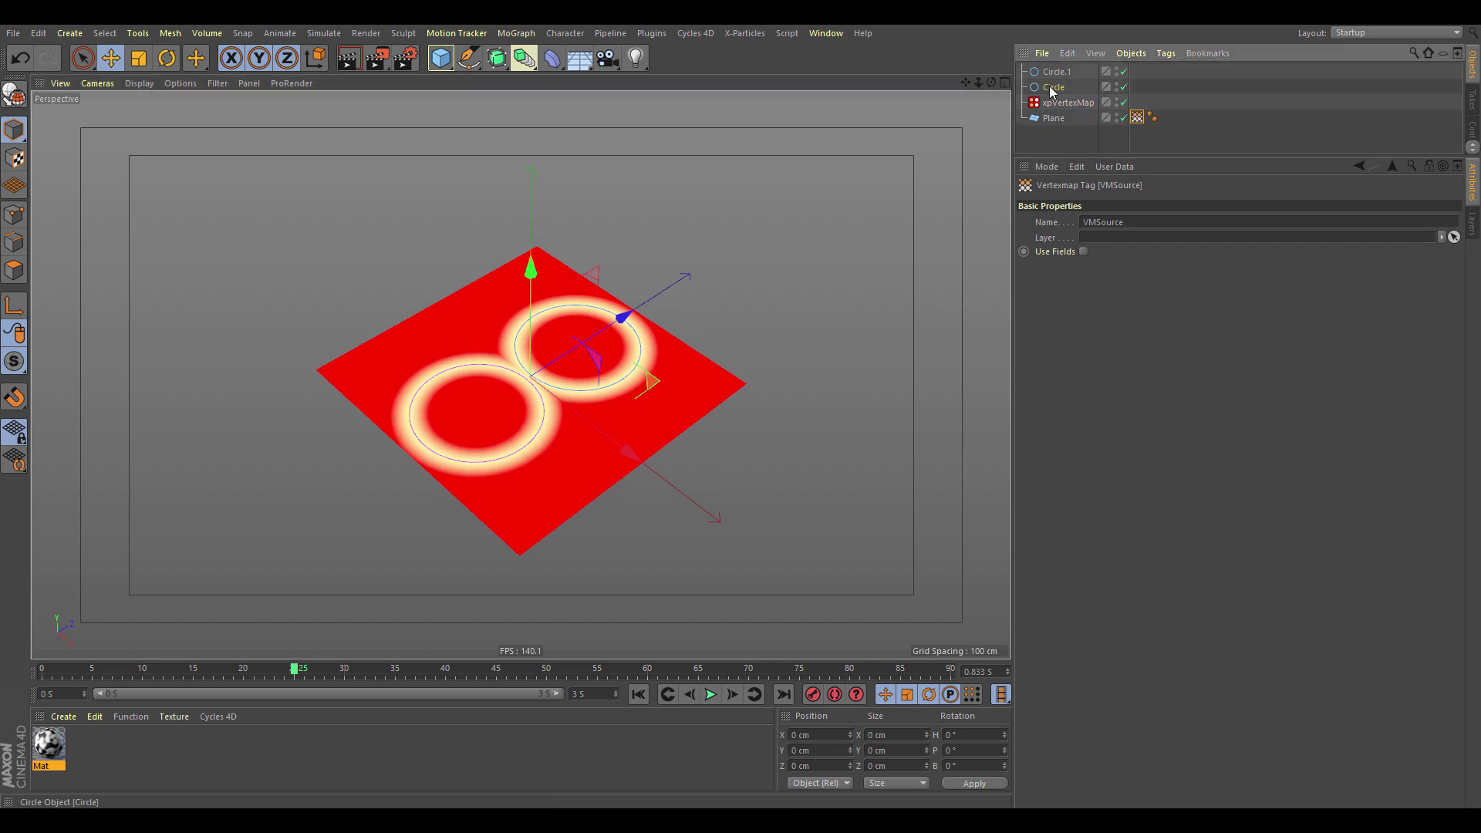
left_click_drag(497, 414, 480, 416)
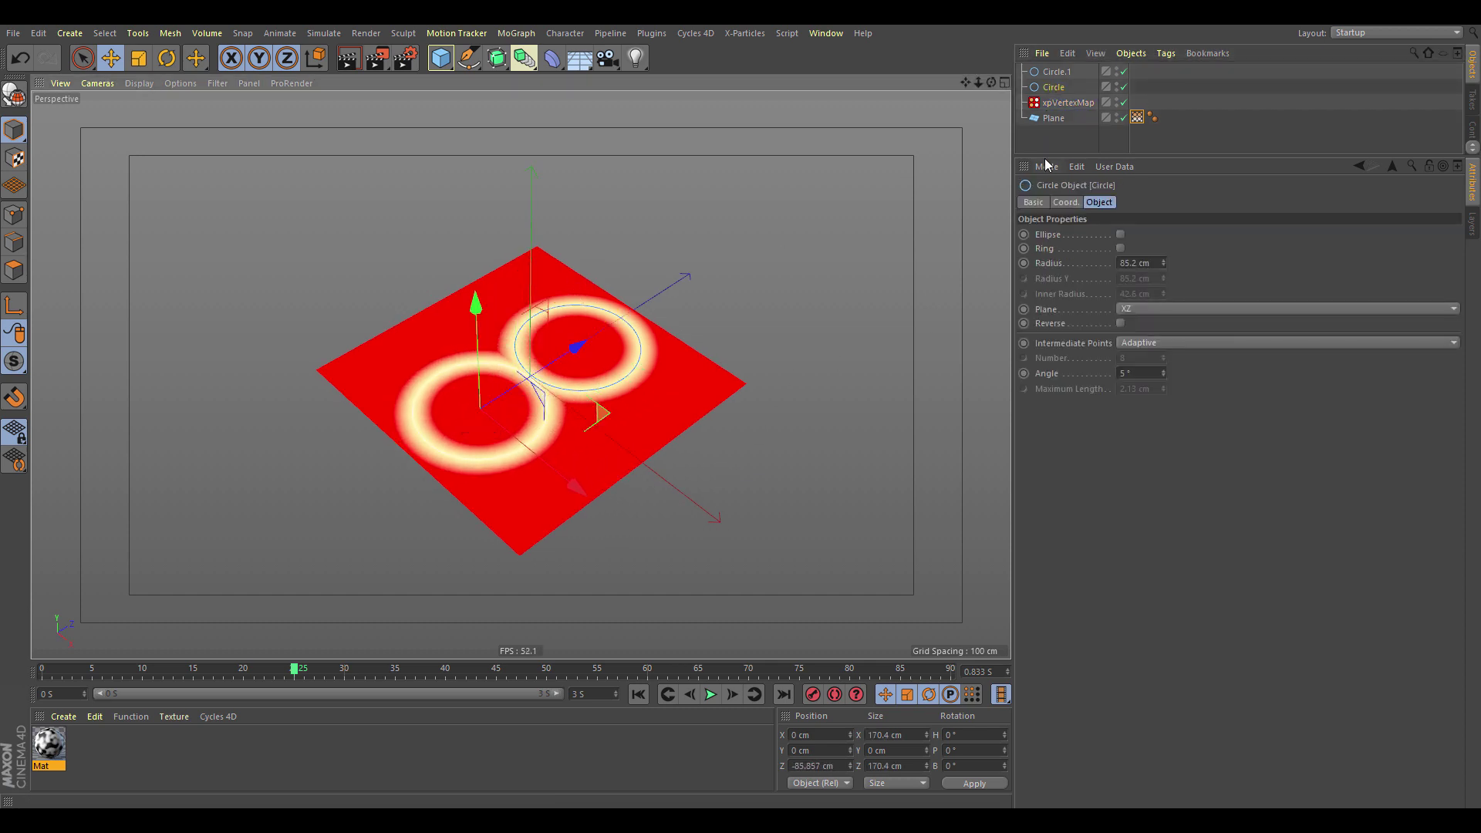
Enable Add Vertex Color Tag on the xpVertexMap and display the plane's Vertex Color tag
left_click(1058, 106)
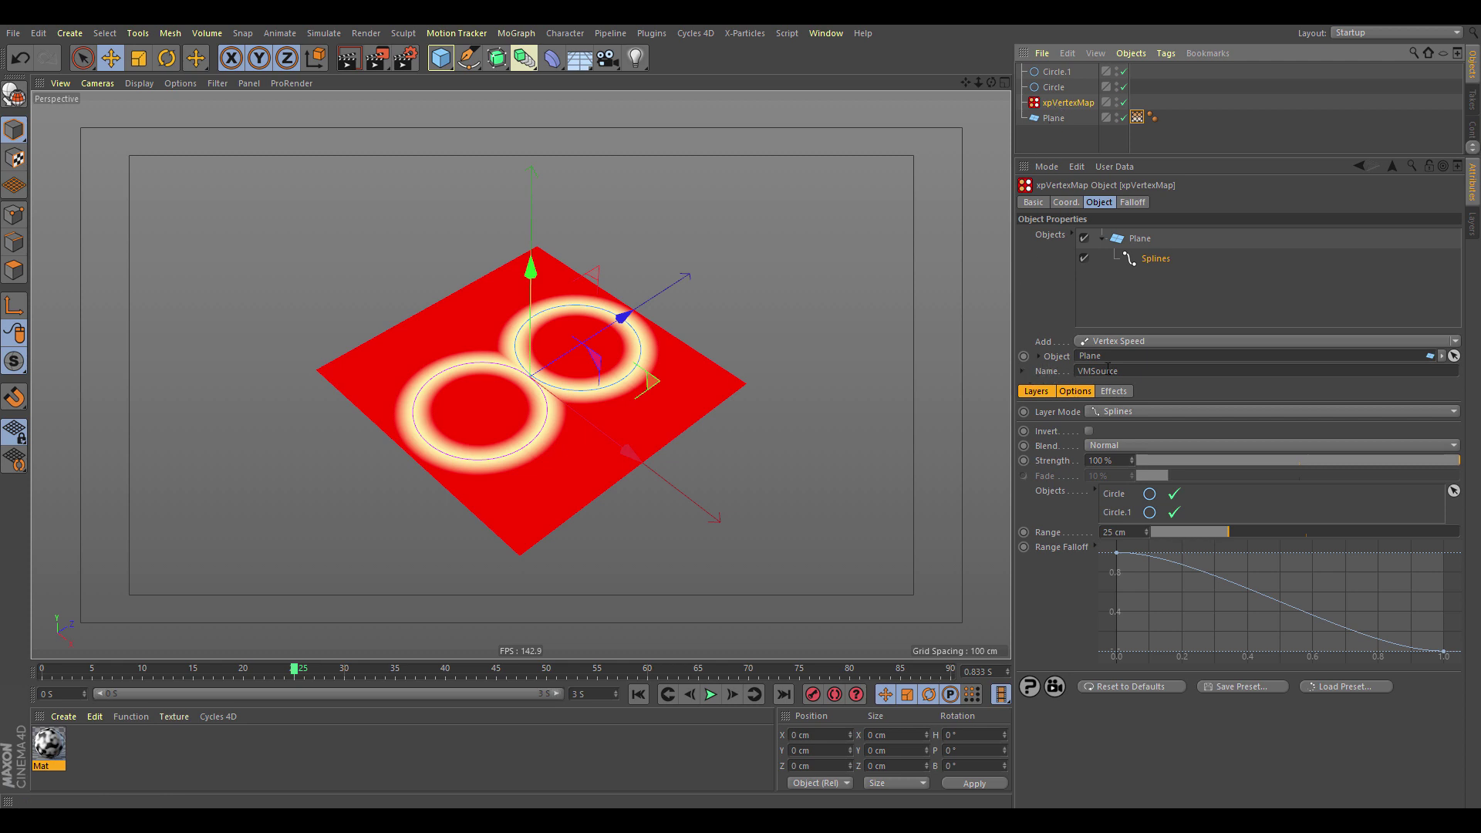
left_click(1020, 371)
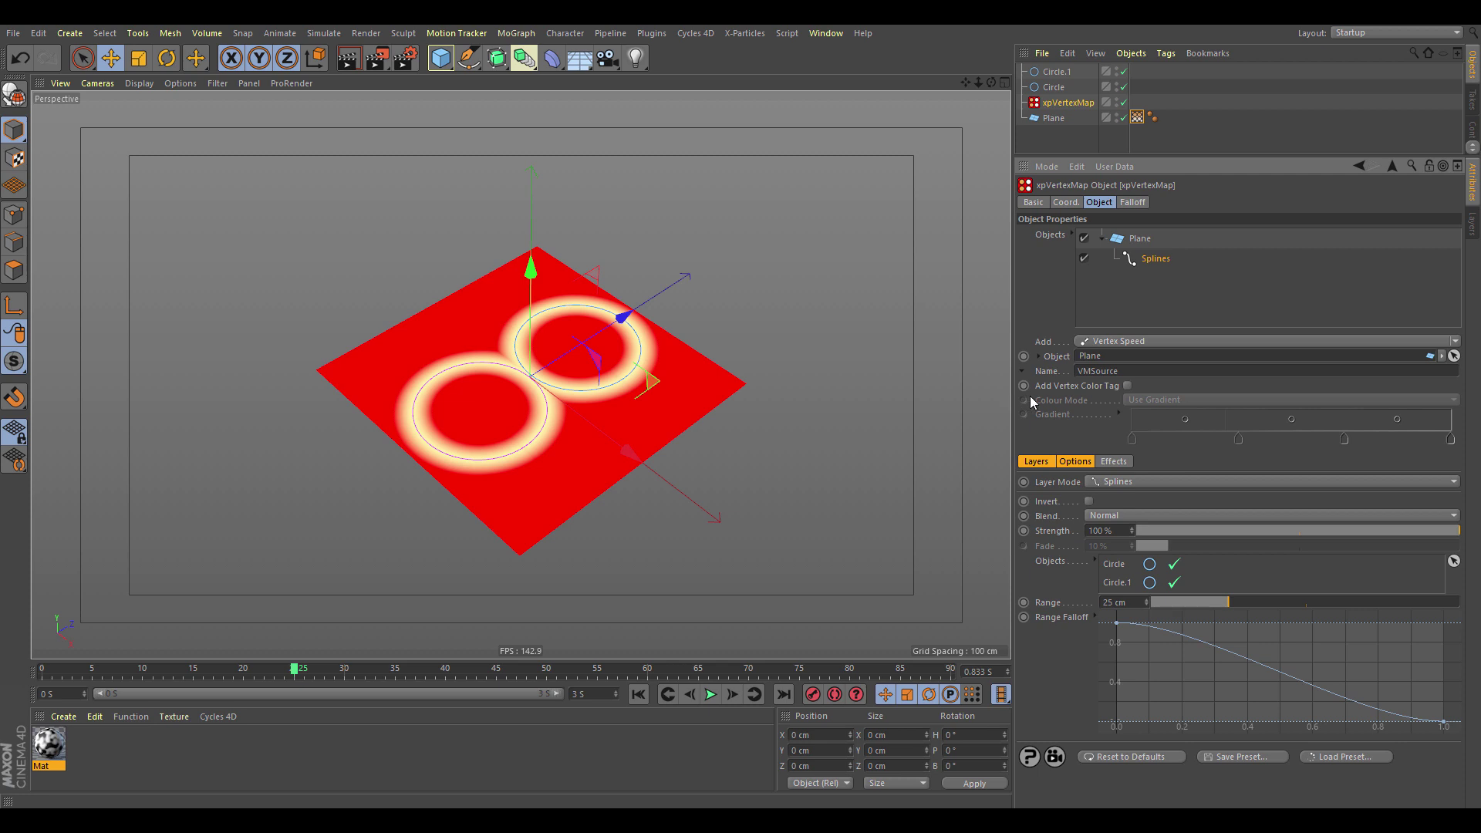
left_click(1126, 385)
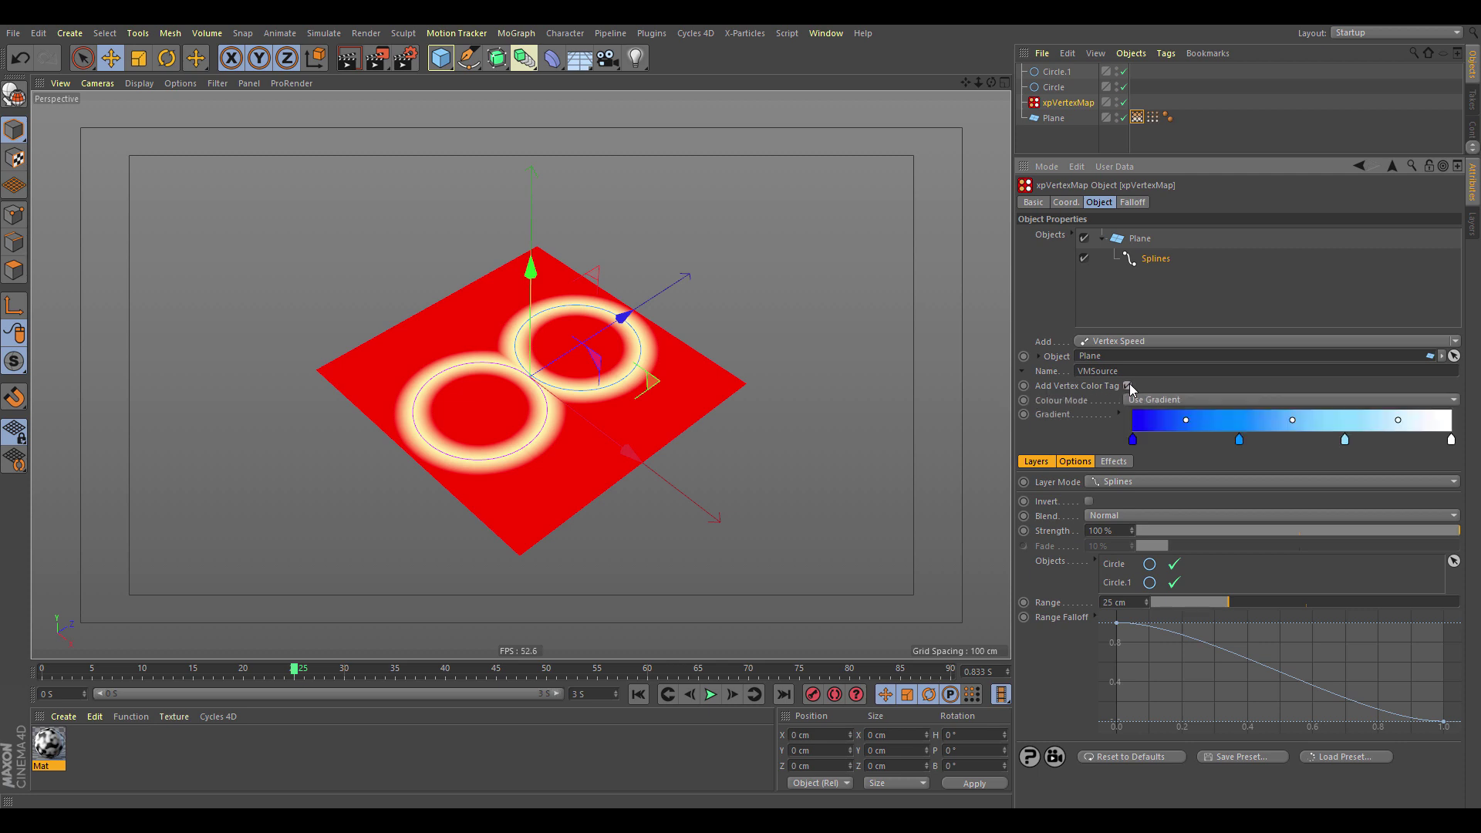
left_click(1152, 117)
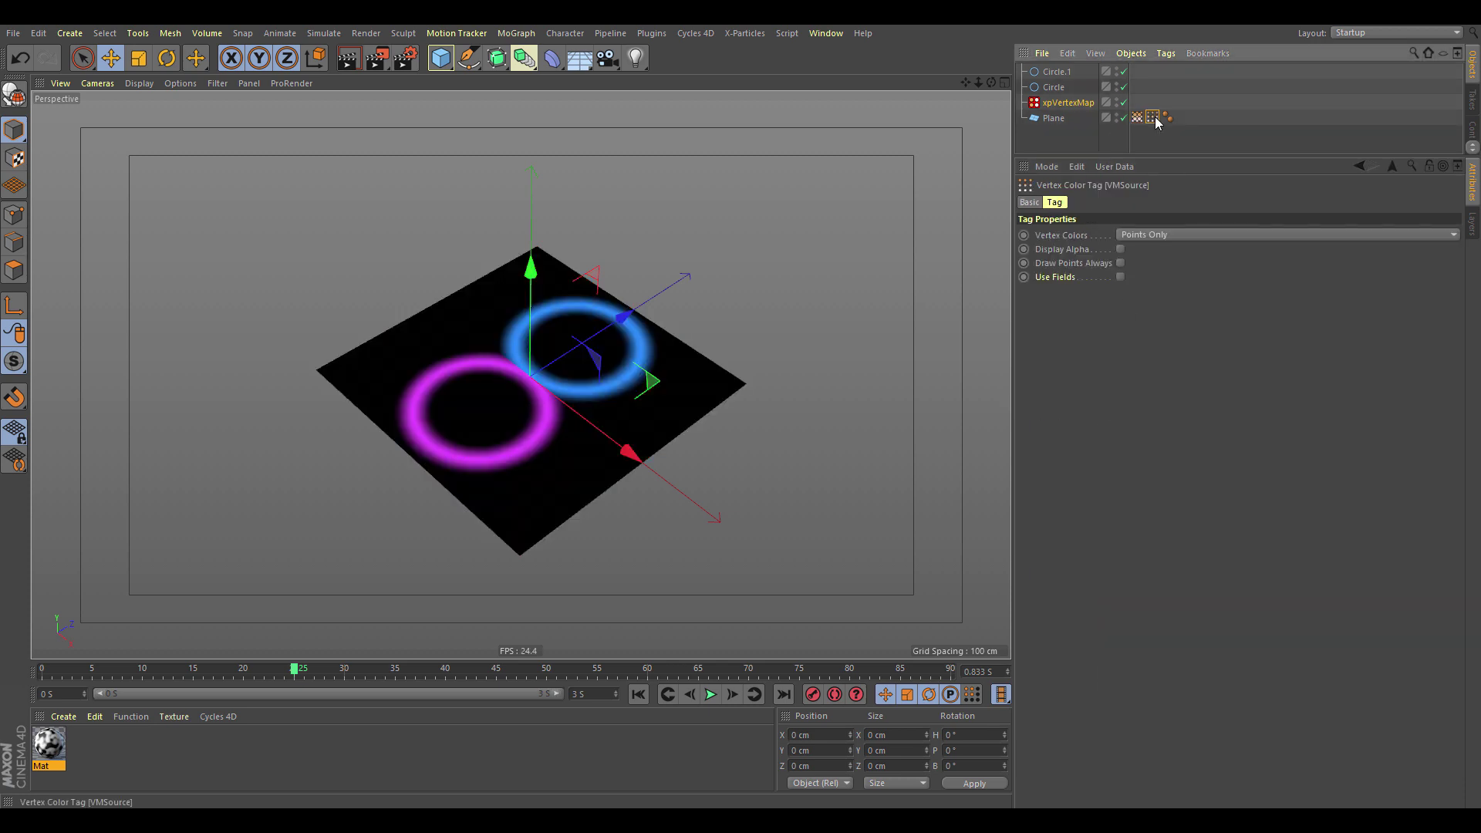
Move the magenta circle to Z about -68 cm so it overlaps the blue circle
left_click(1050, 88)
mouse_move(583, 355)
left_mouse_down()
mouse_move(626, 335)
mouse_move(593, 359)
left_mouse_up()
mouse_move(673, 437)
left_mouse_down("alt")
mouse_move(476, 338)
mouse_move(563, 429)
mouse_move(656, 451)
left_mouse_up("alt")
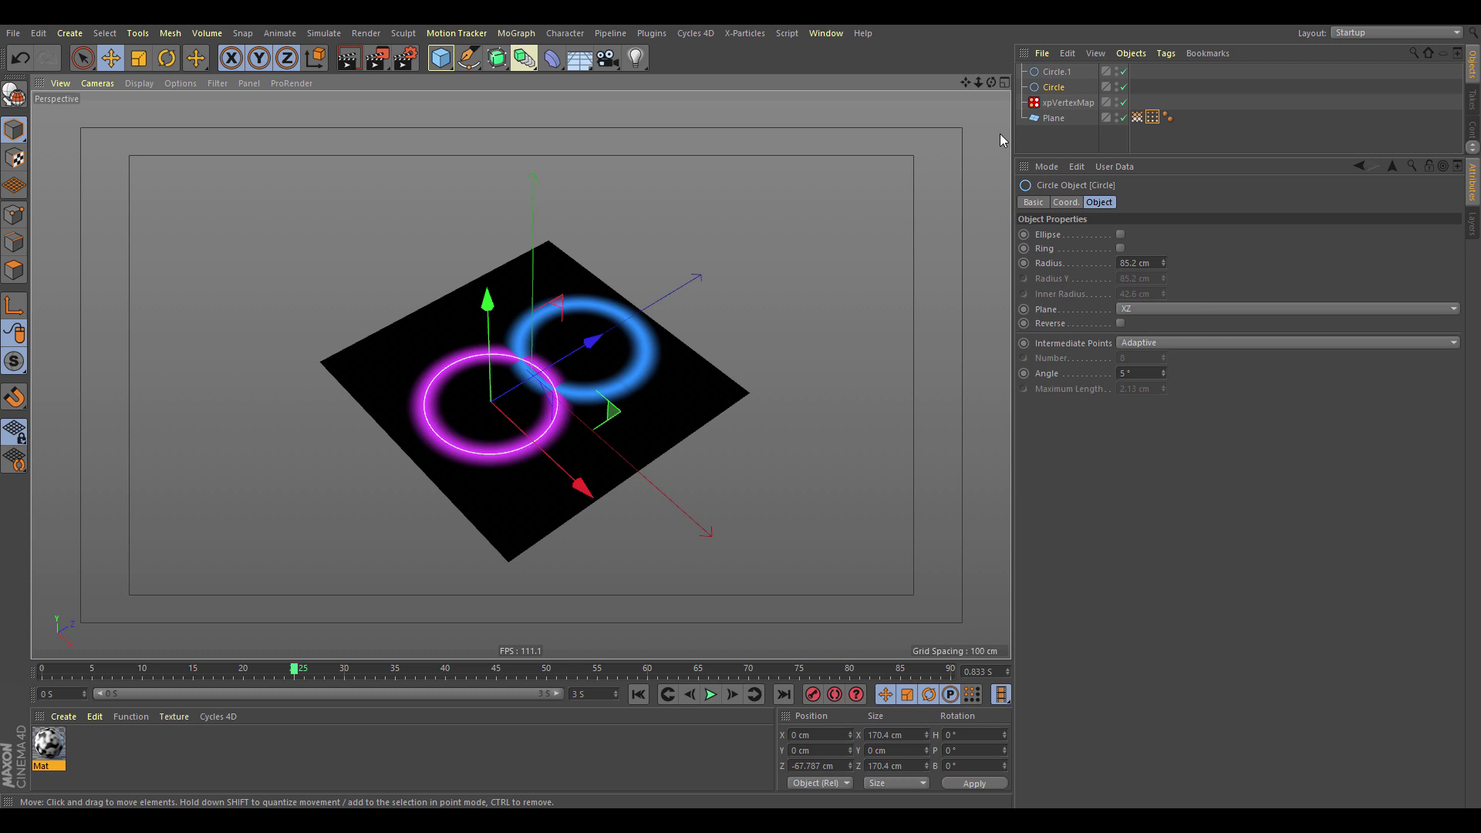
Examine the xpVertexMap's vertex color gradient settings and the layer types that can be added
left_click(1066, 103)
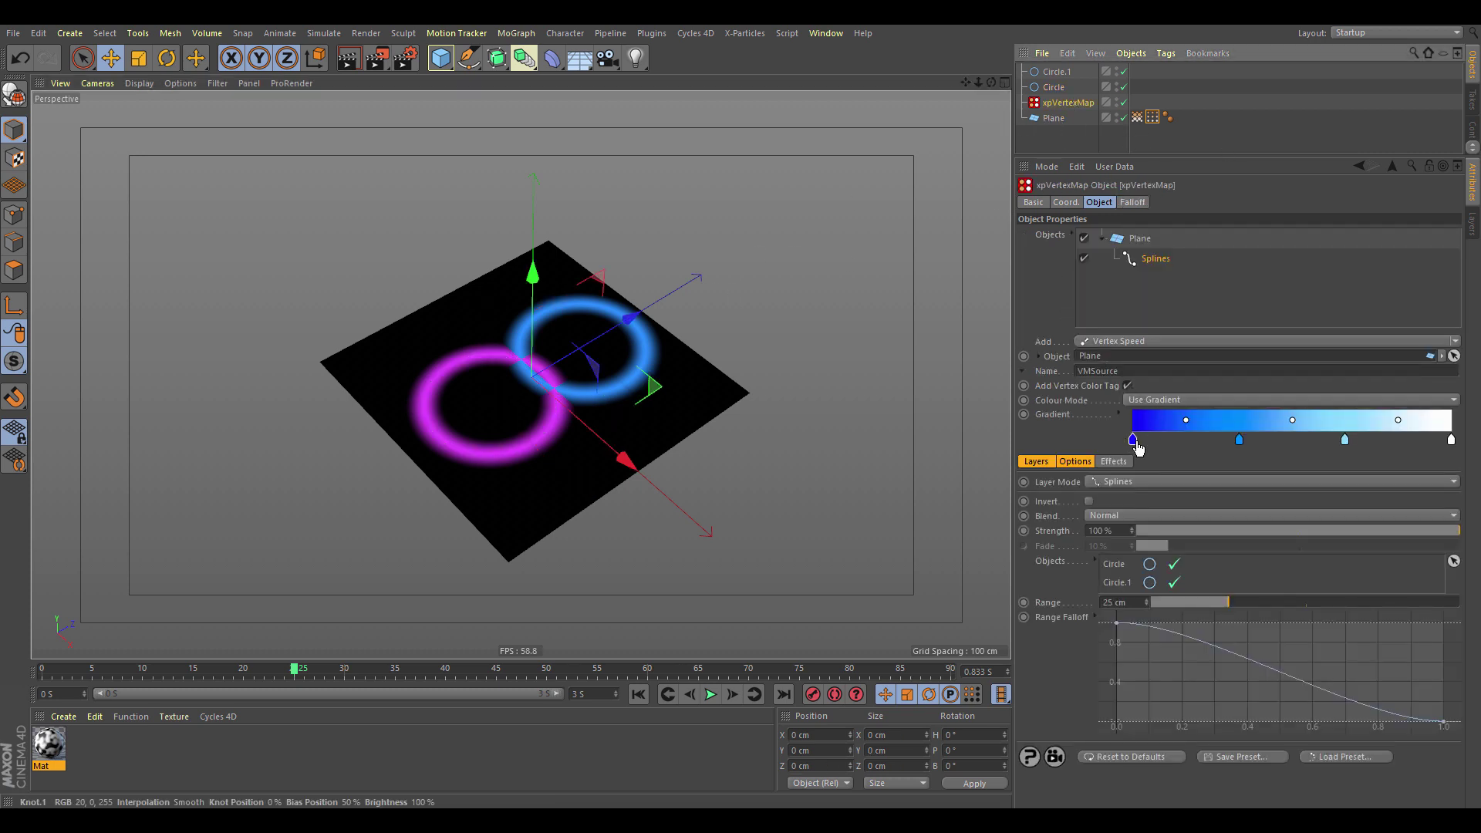
left_click(1170, 341)
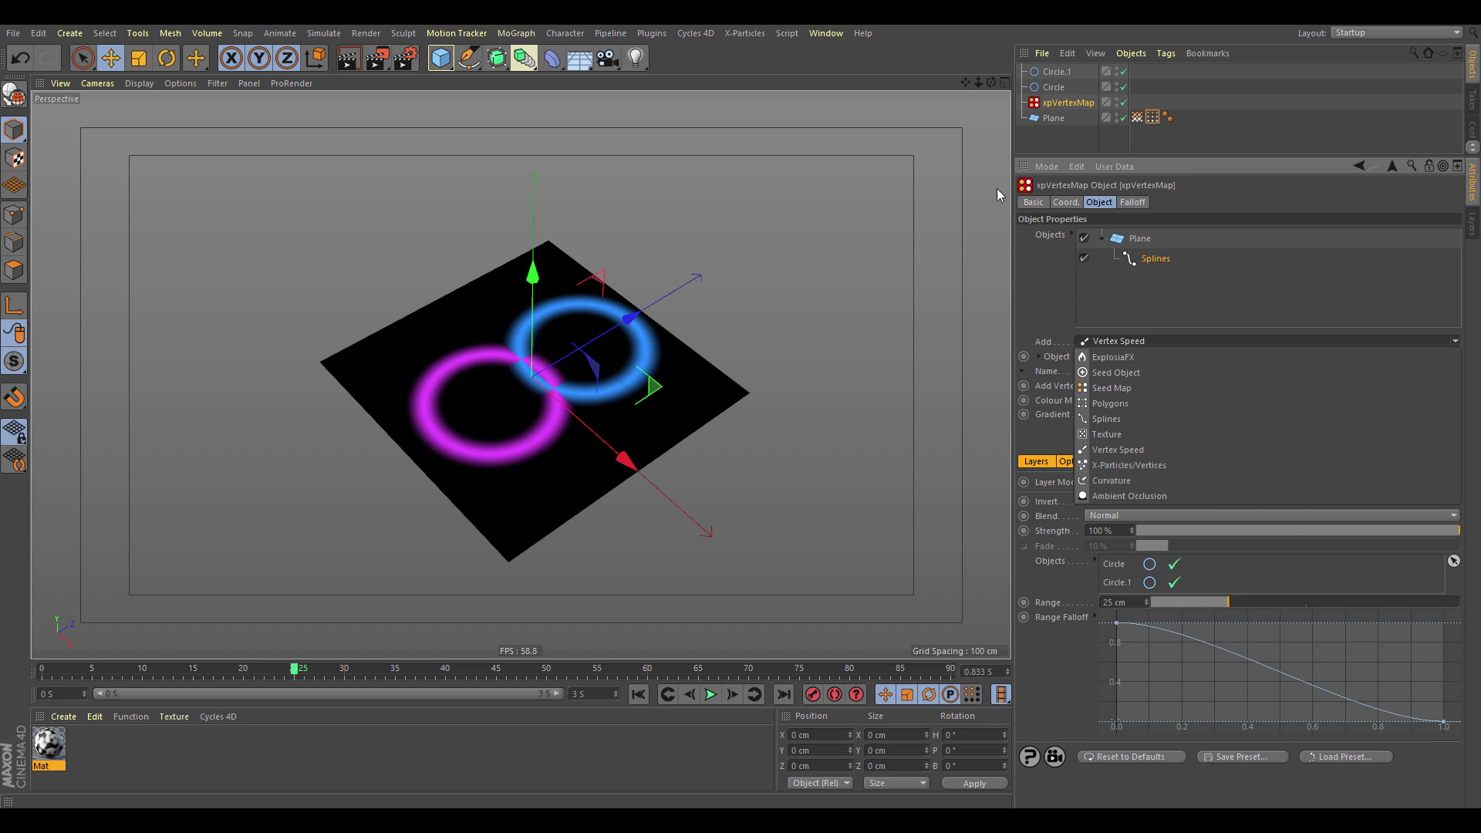
left_click(1034, 307)
Delete both circle splines from the scene
left_click_drag(1075, 97, 1032, 50)
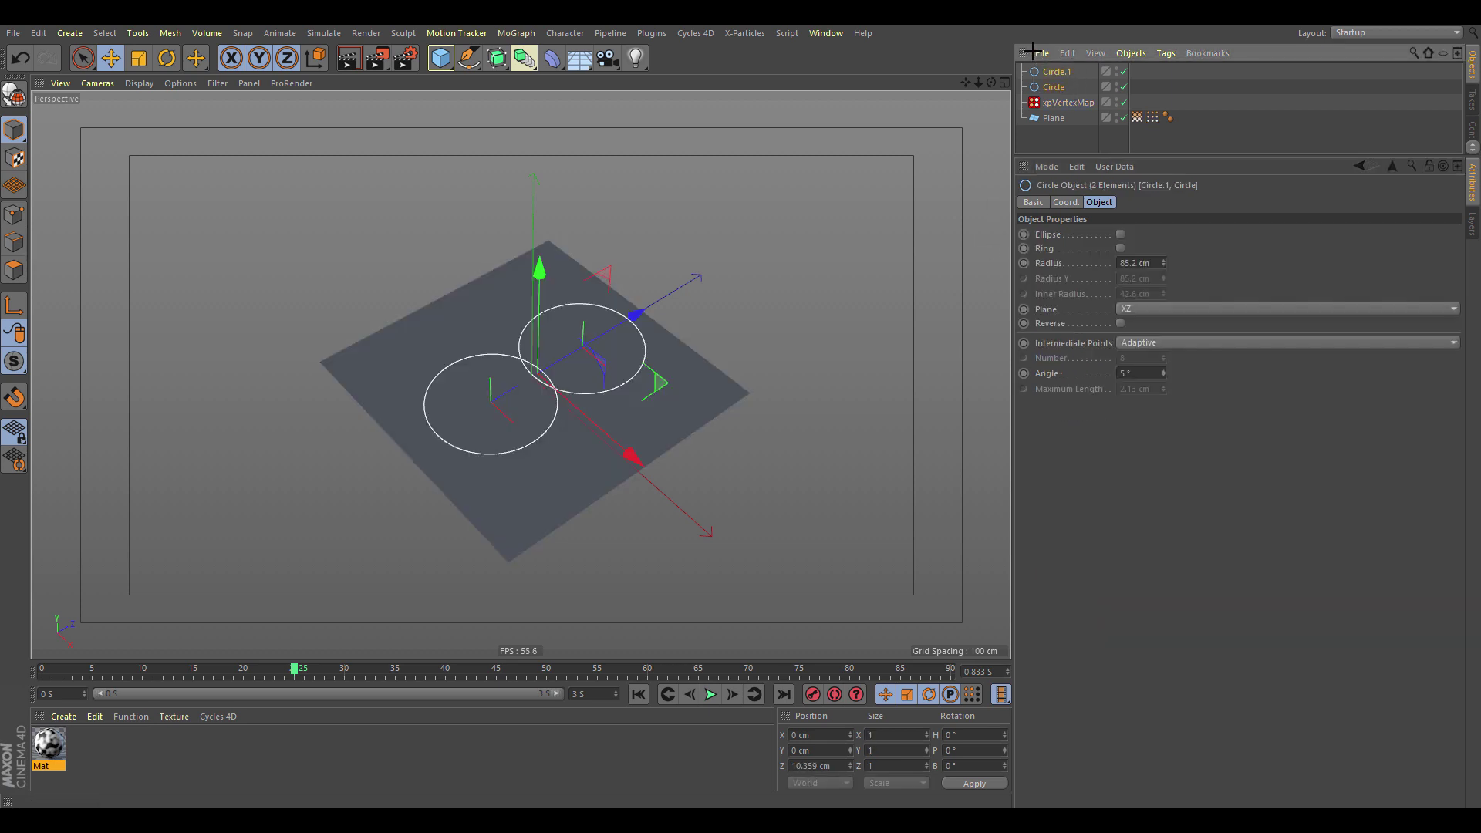
key("Delete")
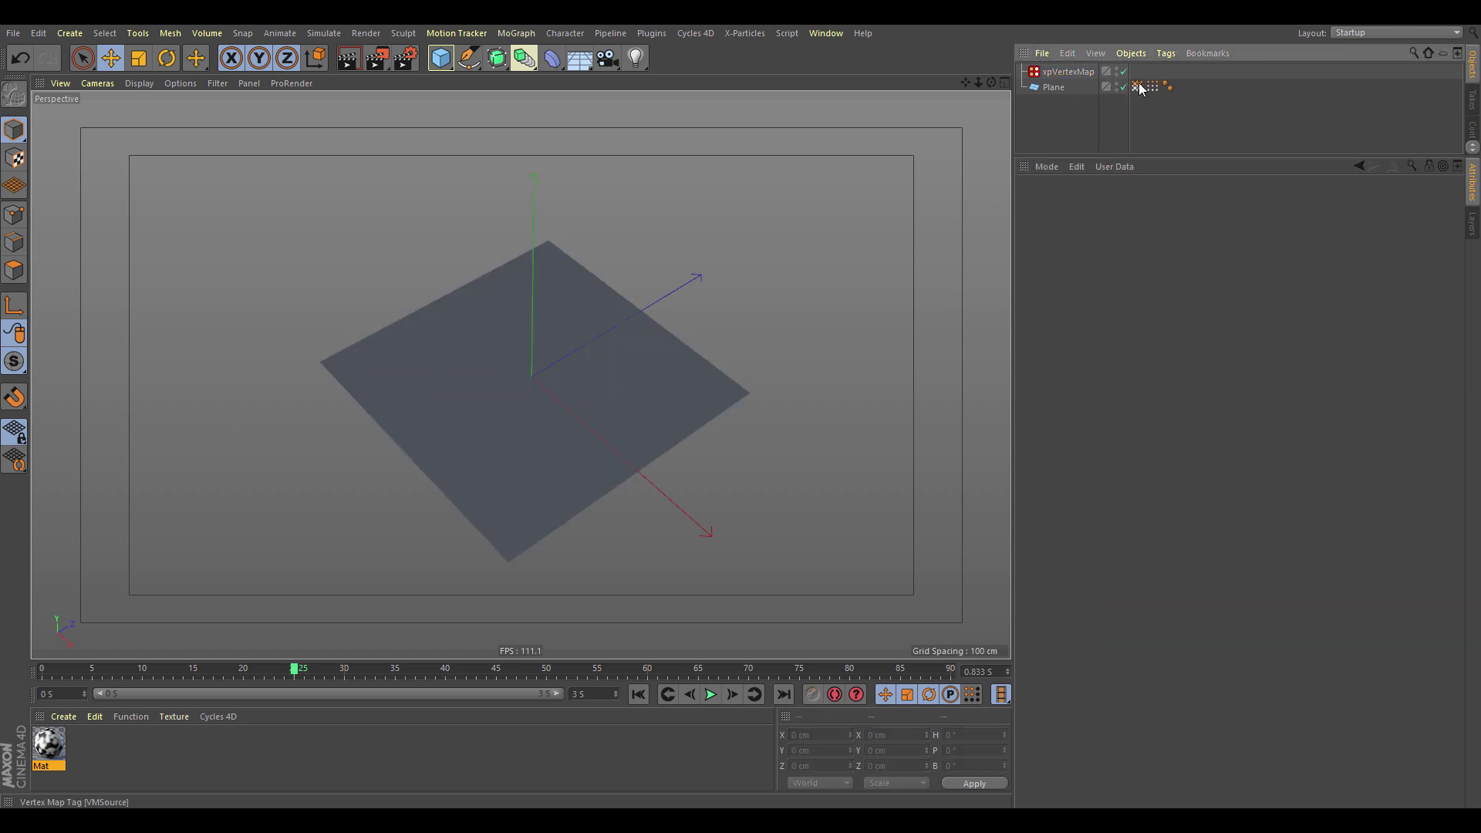
Remove the plane's Vertex Color tag, turning off Add Vertex Color Tag, and display the plane's vertex map
left_click(1051, 86)
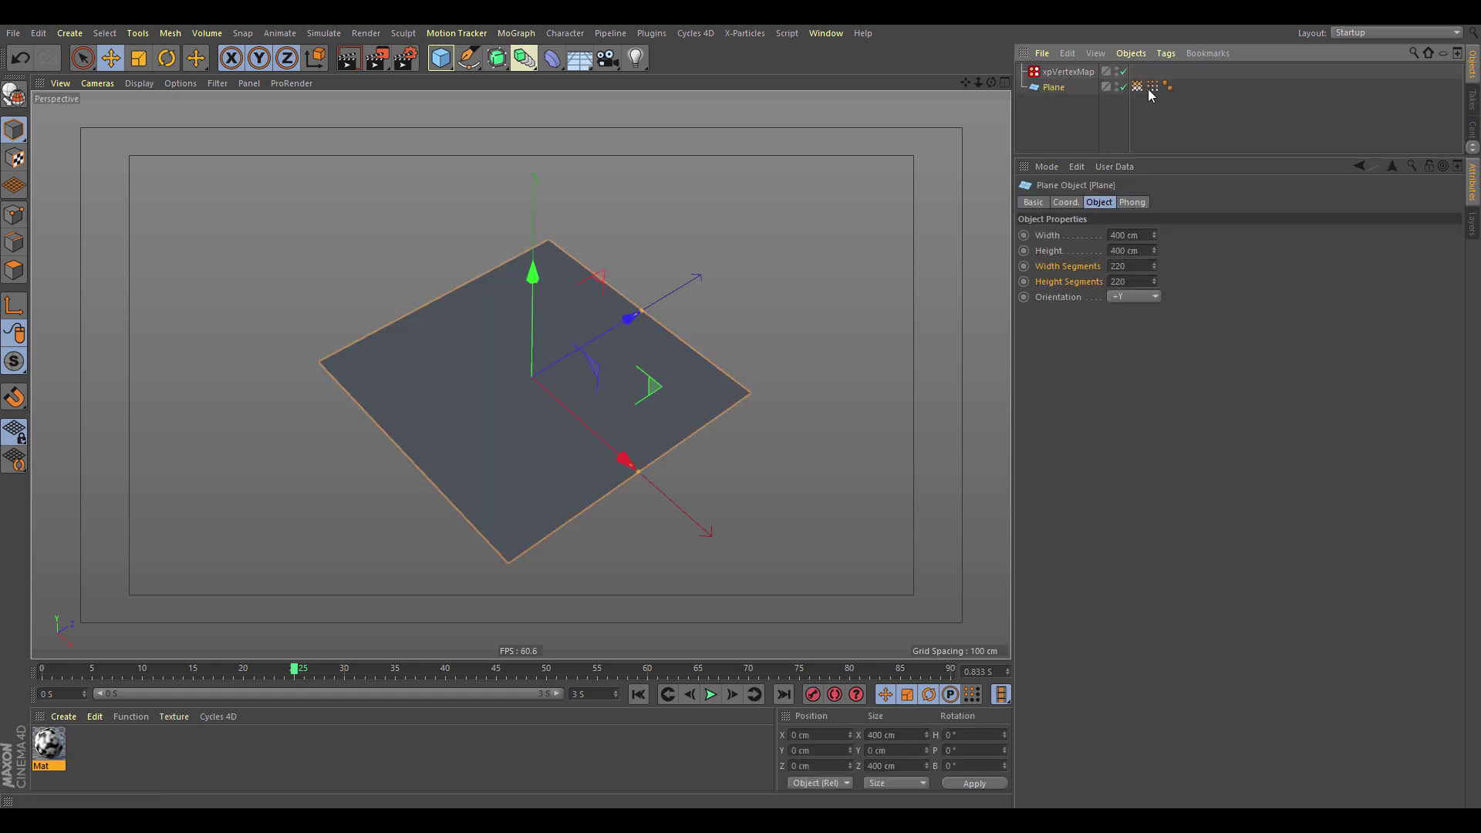
left_click(1152, 86)
left_click(1068, 71)
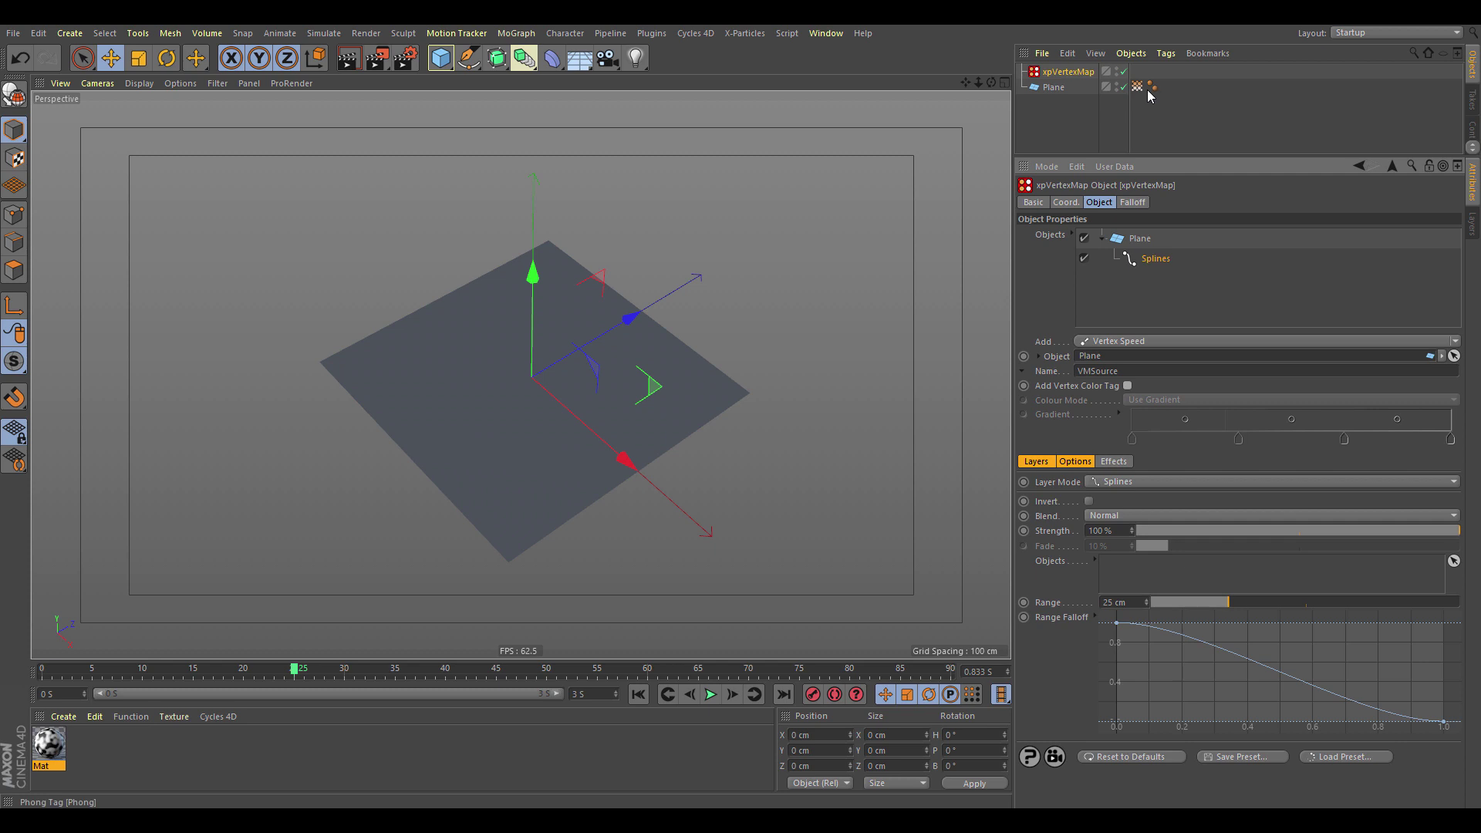
left_click(1138, 87)
left_click_drag(571, 487, 566, 471, "alt")
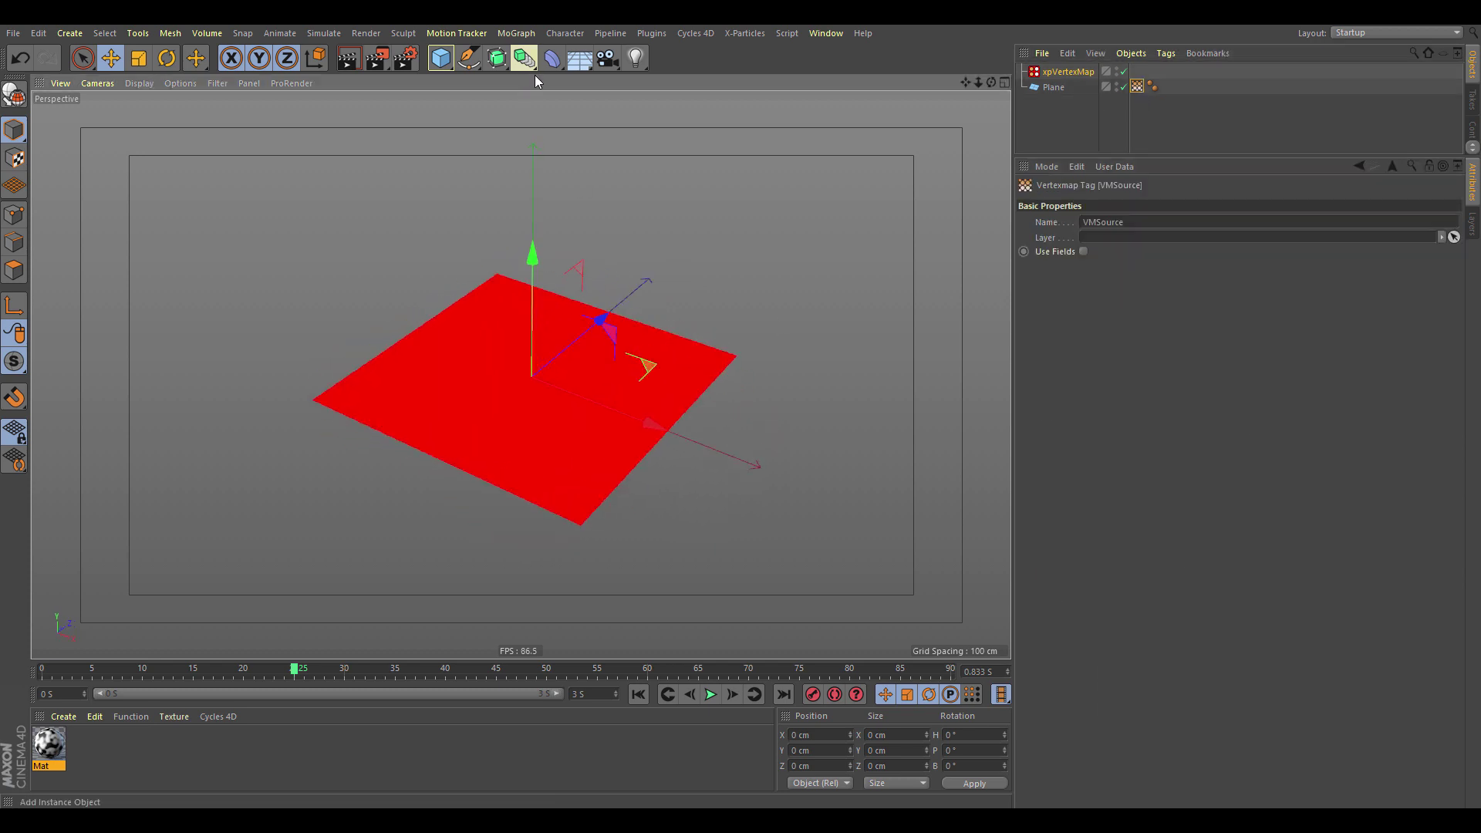
Add a Sphere with a radius of about 59 cm and raise it to sit just above the plane
left_click_drag(444, 59, 745, 106)
left_click_drag(599, 404, 566, 403)
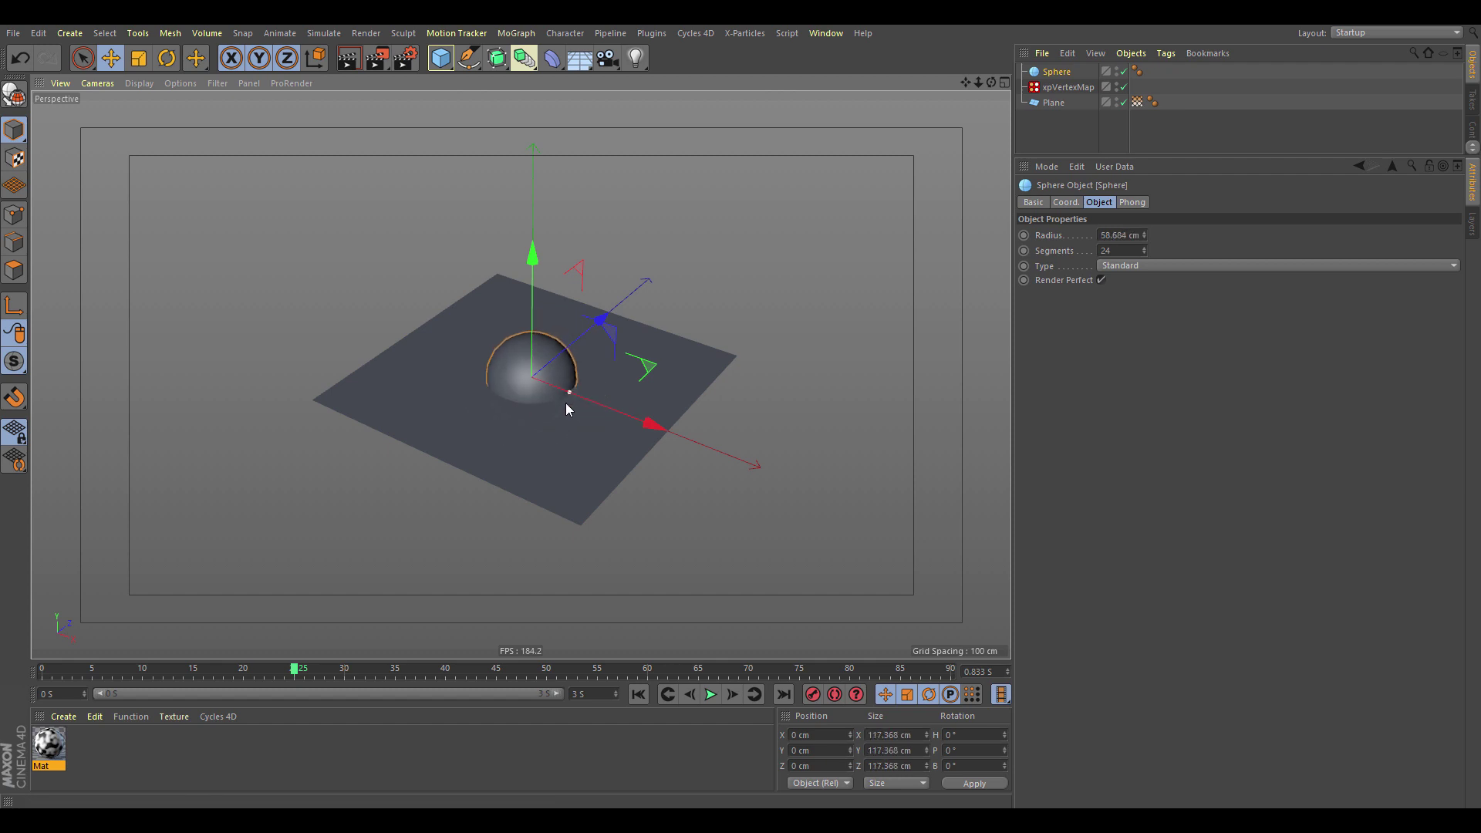
mouse_move(540, 299)
left_mouse_down()
mouse_move(535, 261)
mouse_move(533, 274)
left_mouse_up()
Set the xpVertexMap's layer mode to Ambient Occlusion and link the Sphere in the layer's Objects list
left_click(1068, 88)
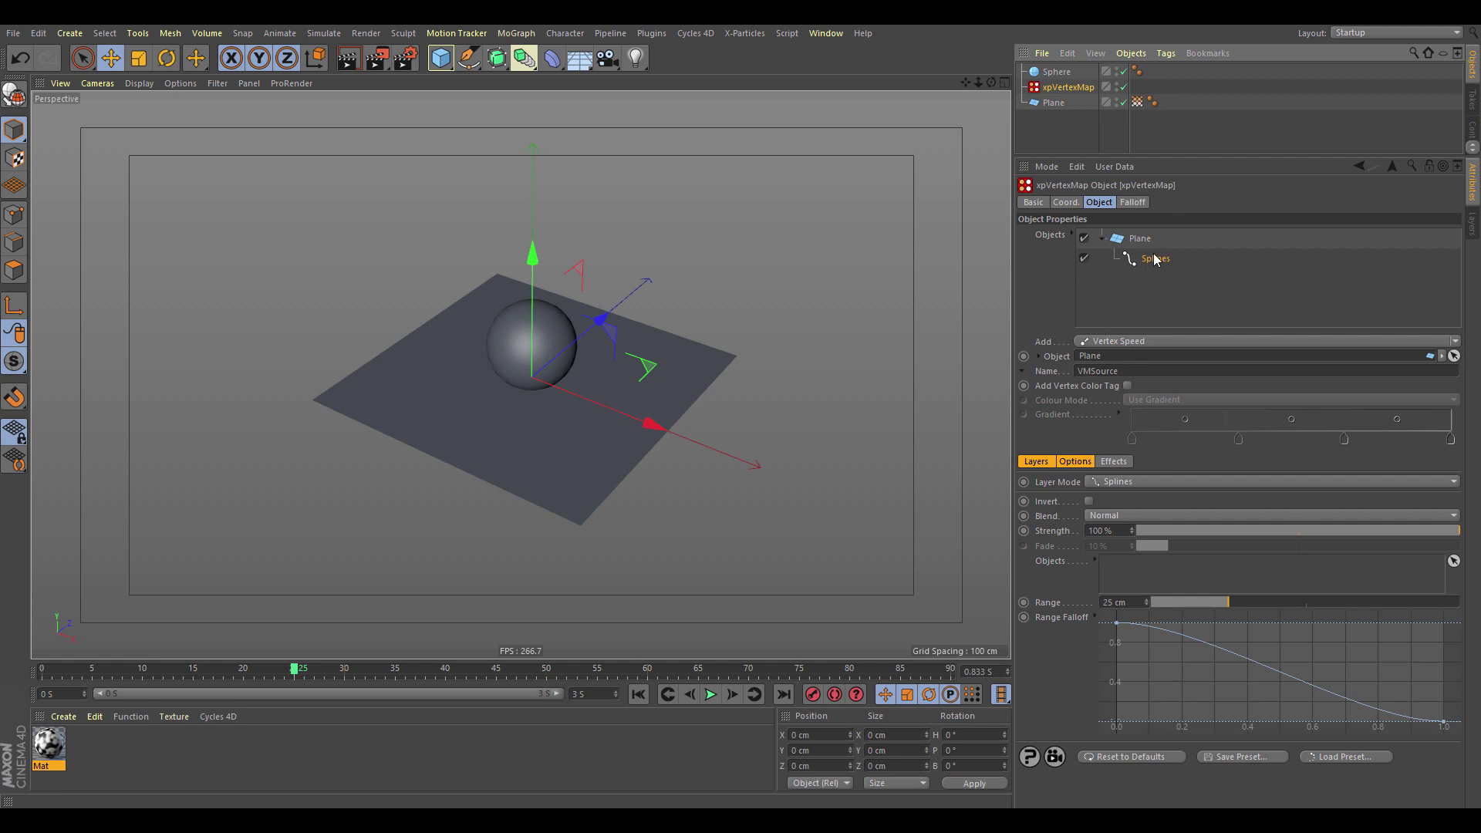
left_click(1130, 482)
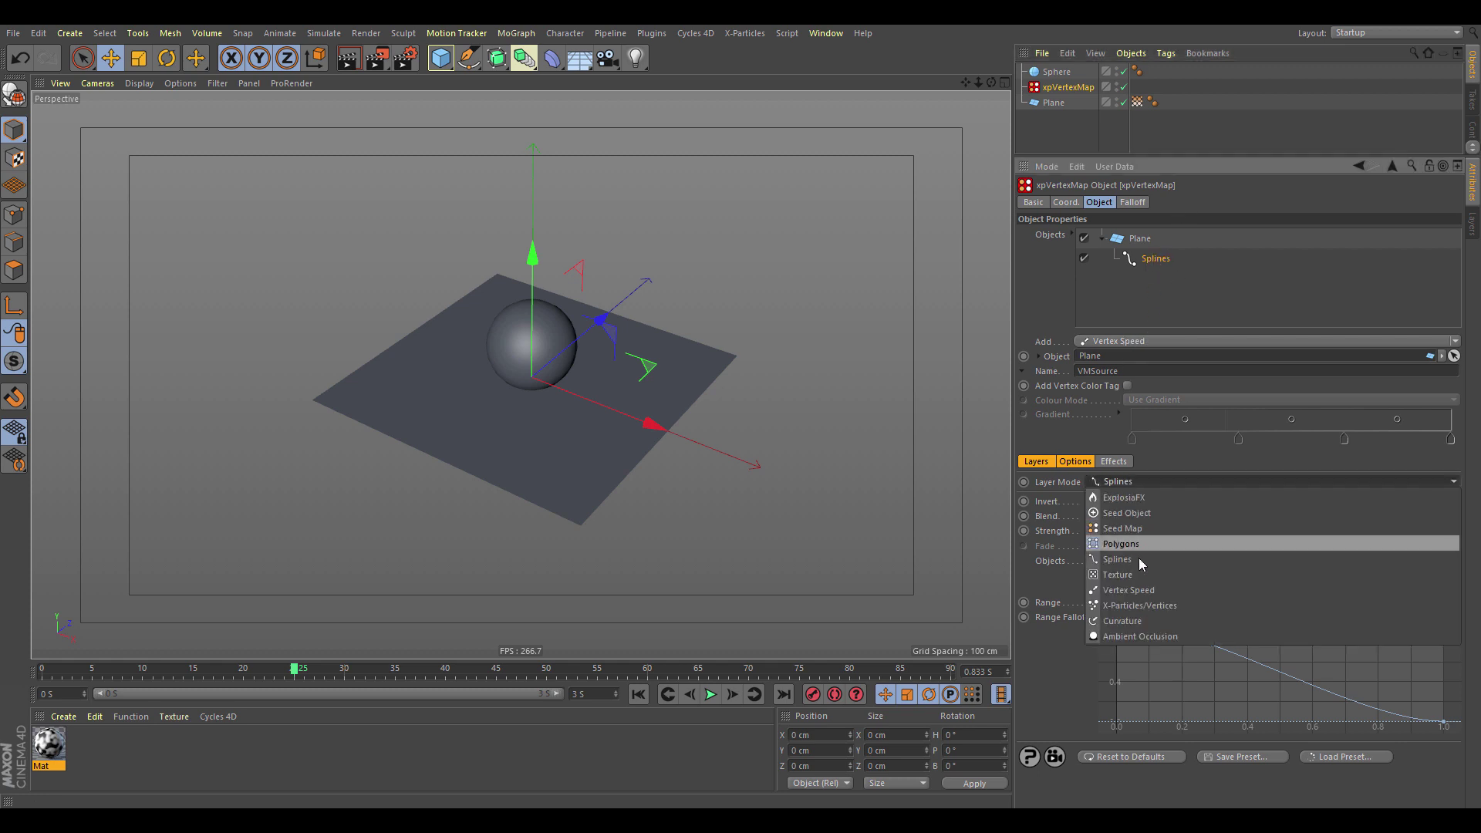
left_click(1148, 637)
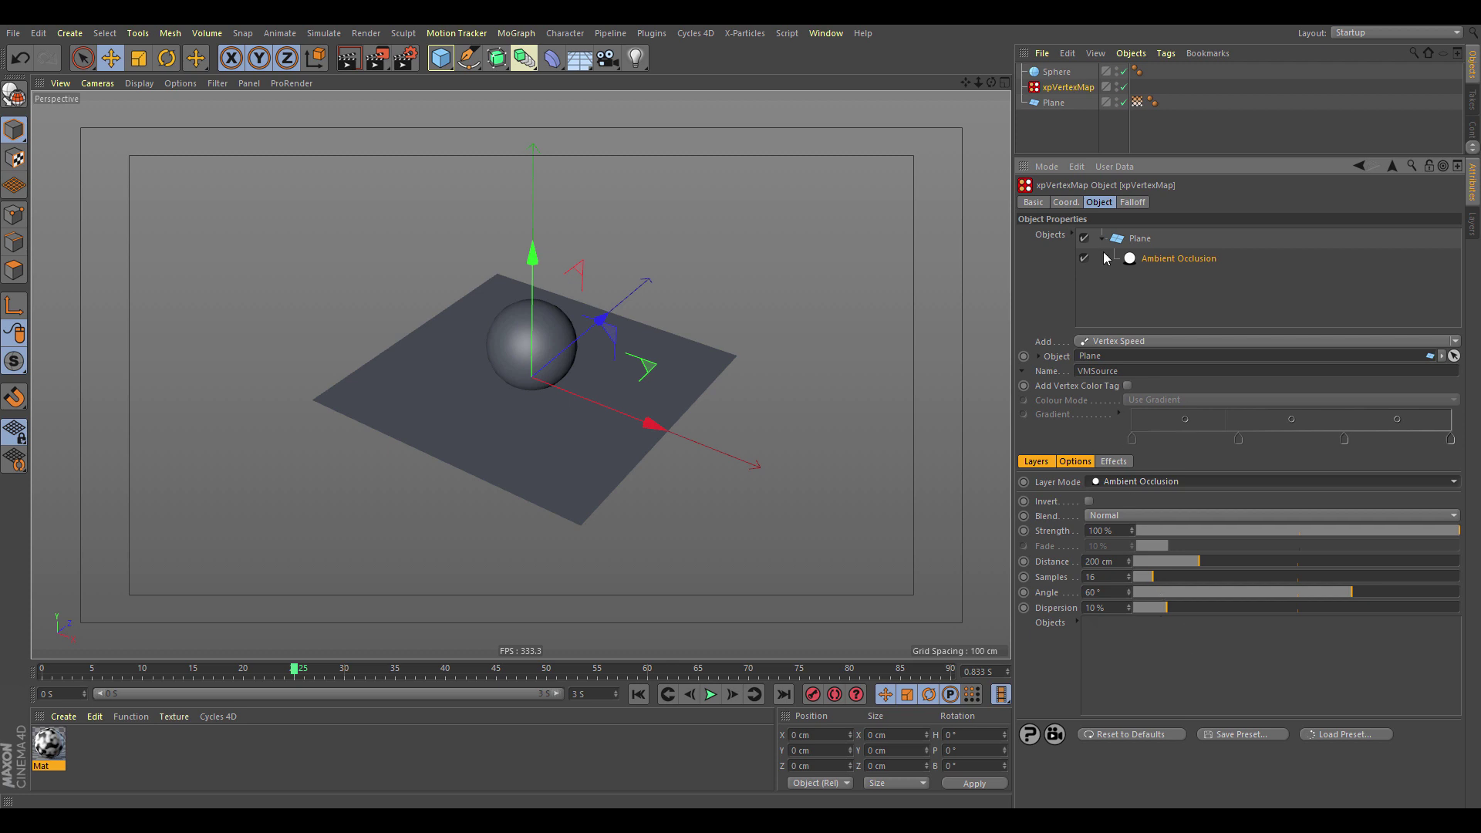
left_click_drag(1057, 72, 1123, 624)
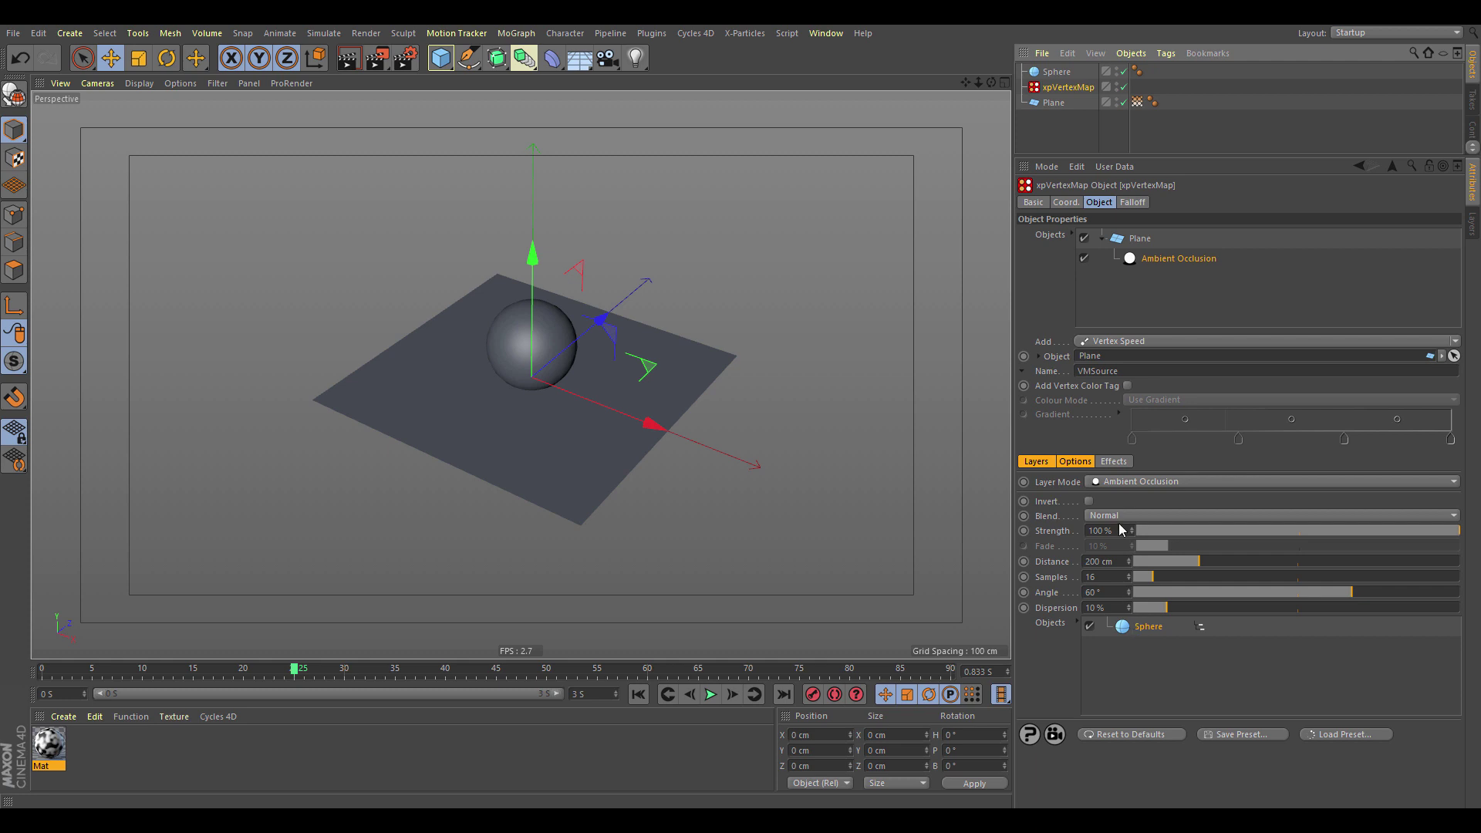
Display the plane's vertex map and move the Sphere vertically above the plane, raising it to a height of about 74 cm
left_click(1137, 102)
left_click_drag(594, 384, 568, 443, "alt")
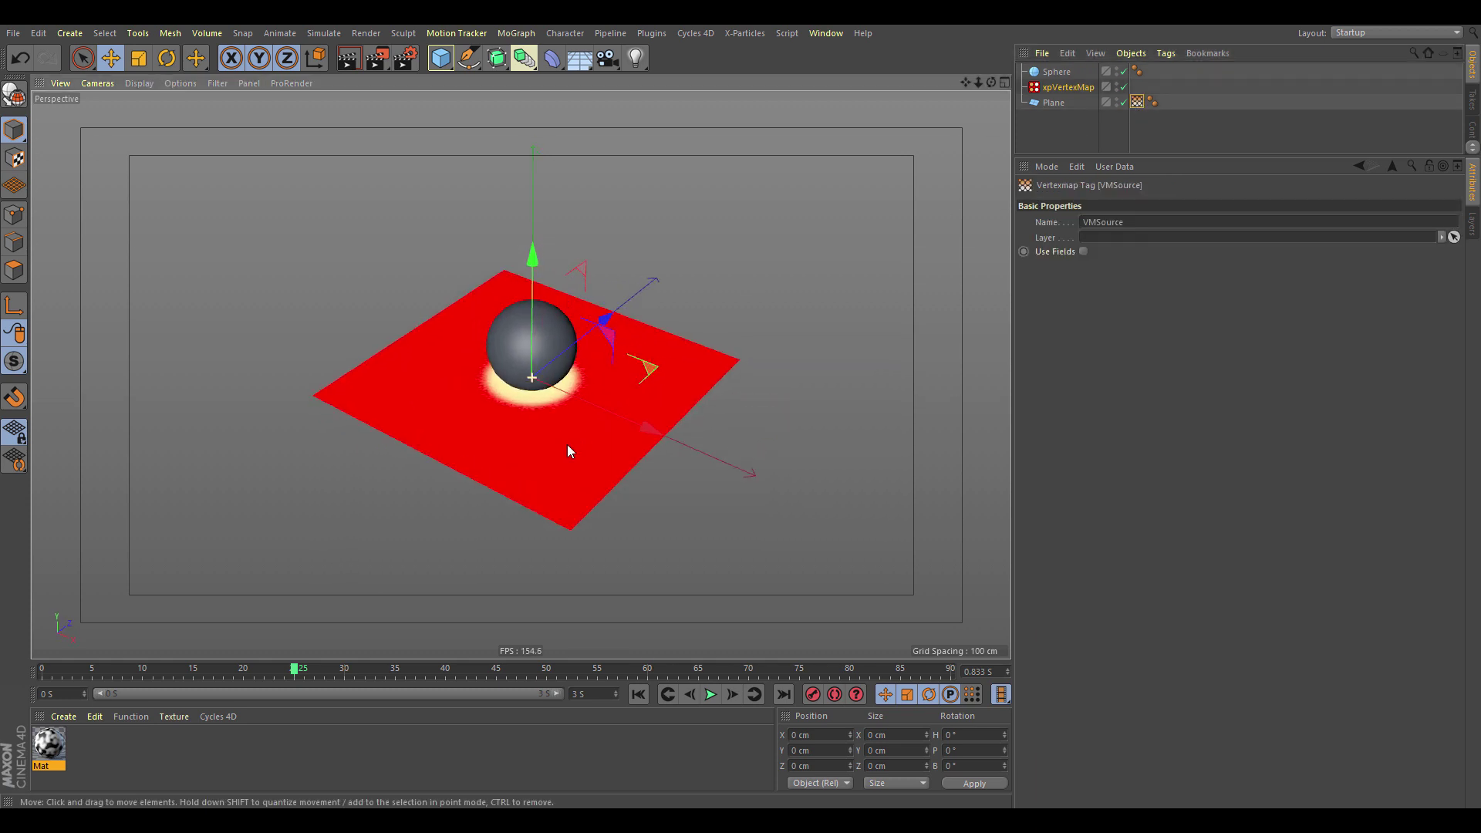
left_click(1055, 73)
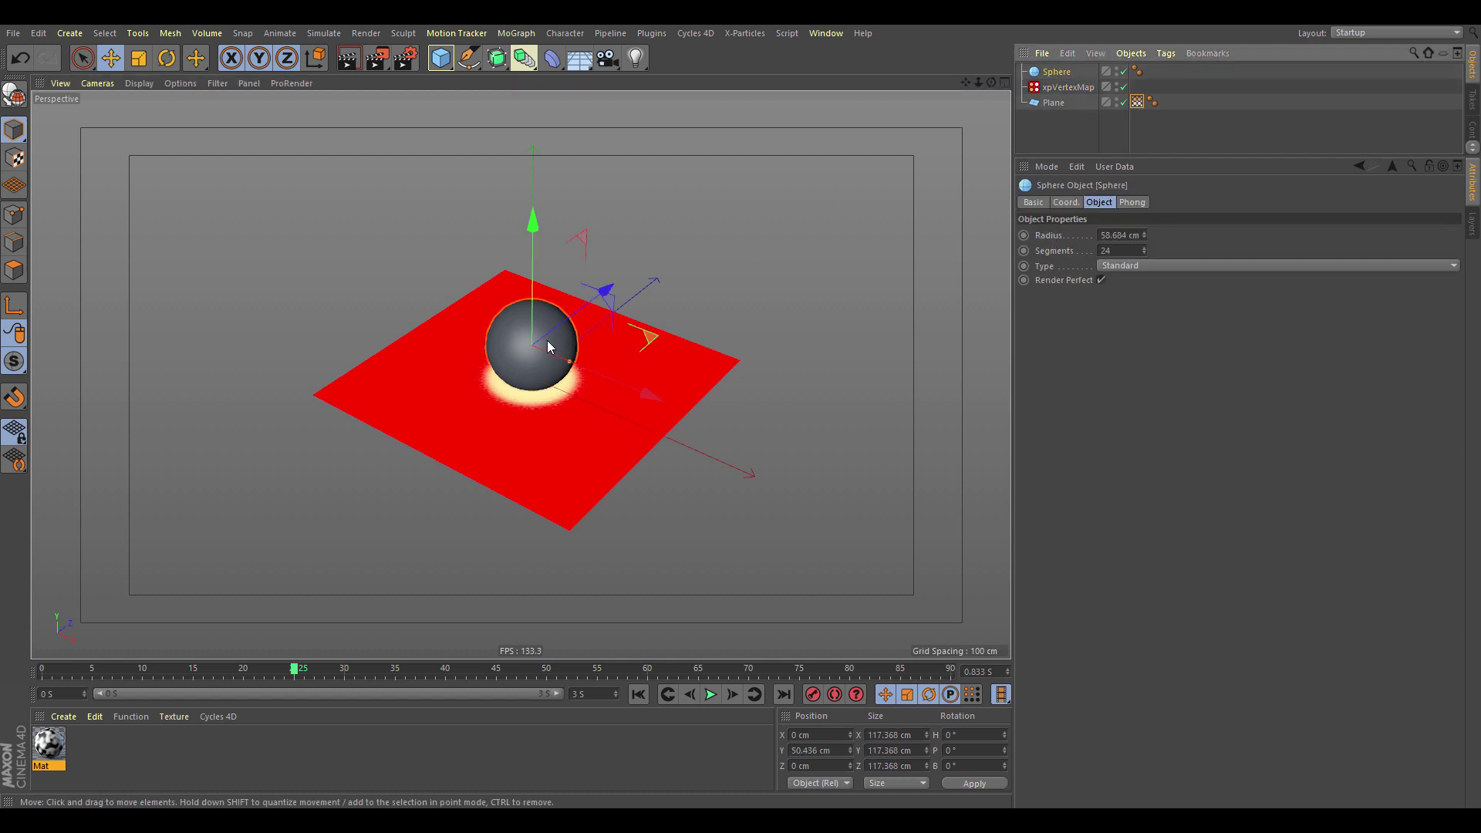
left_click_drag(536, 334, 547, 262)
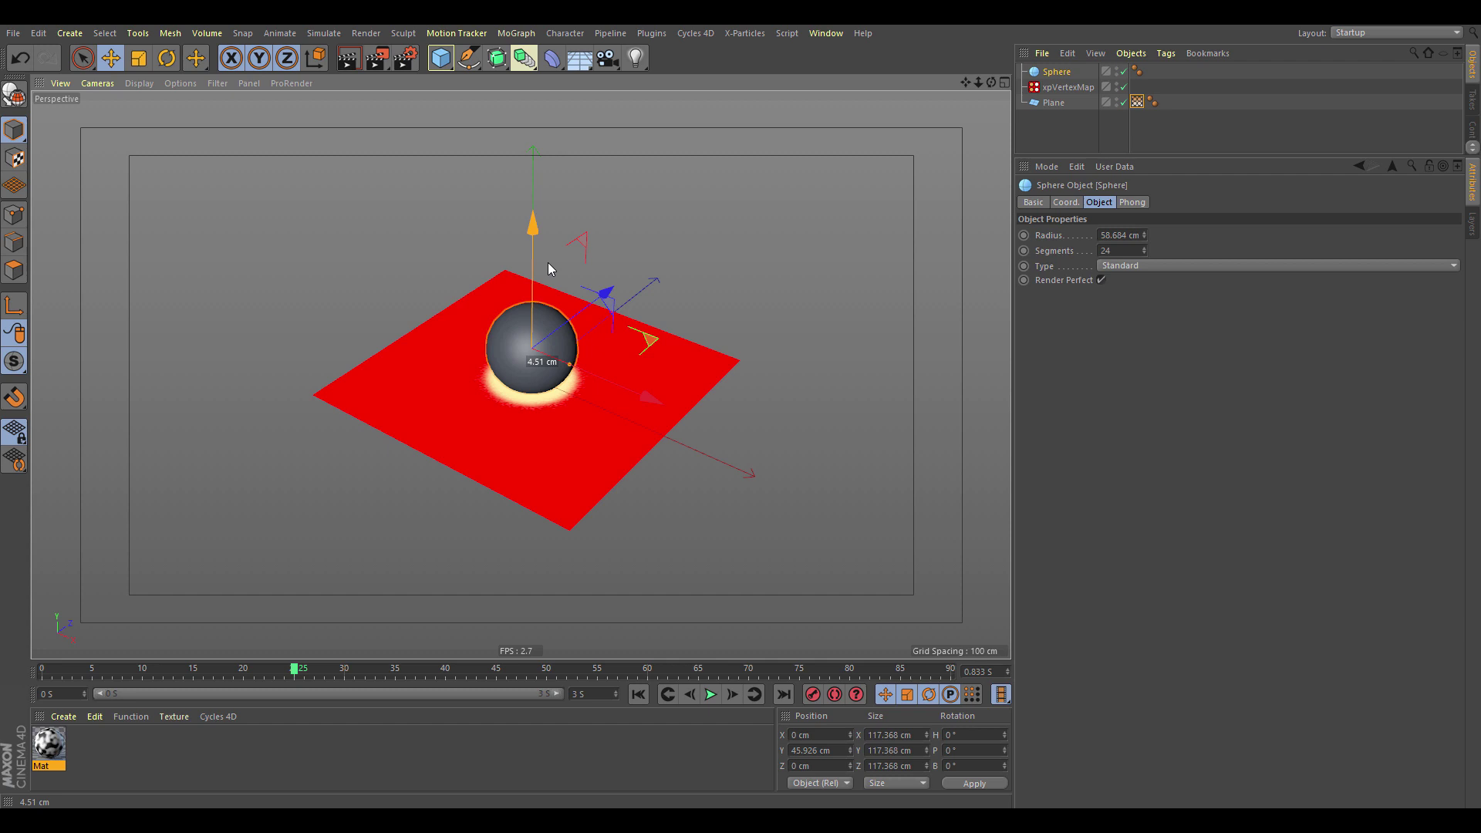
left_click(1055, 103)
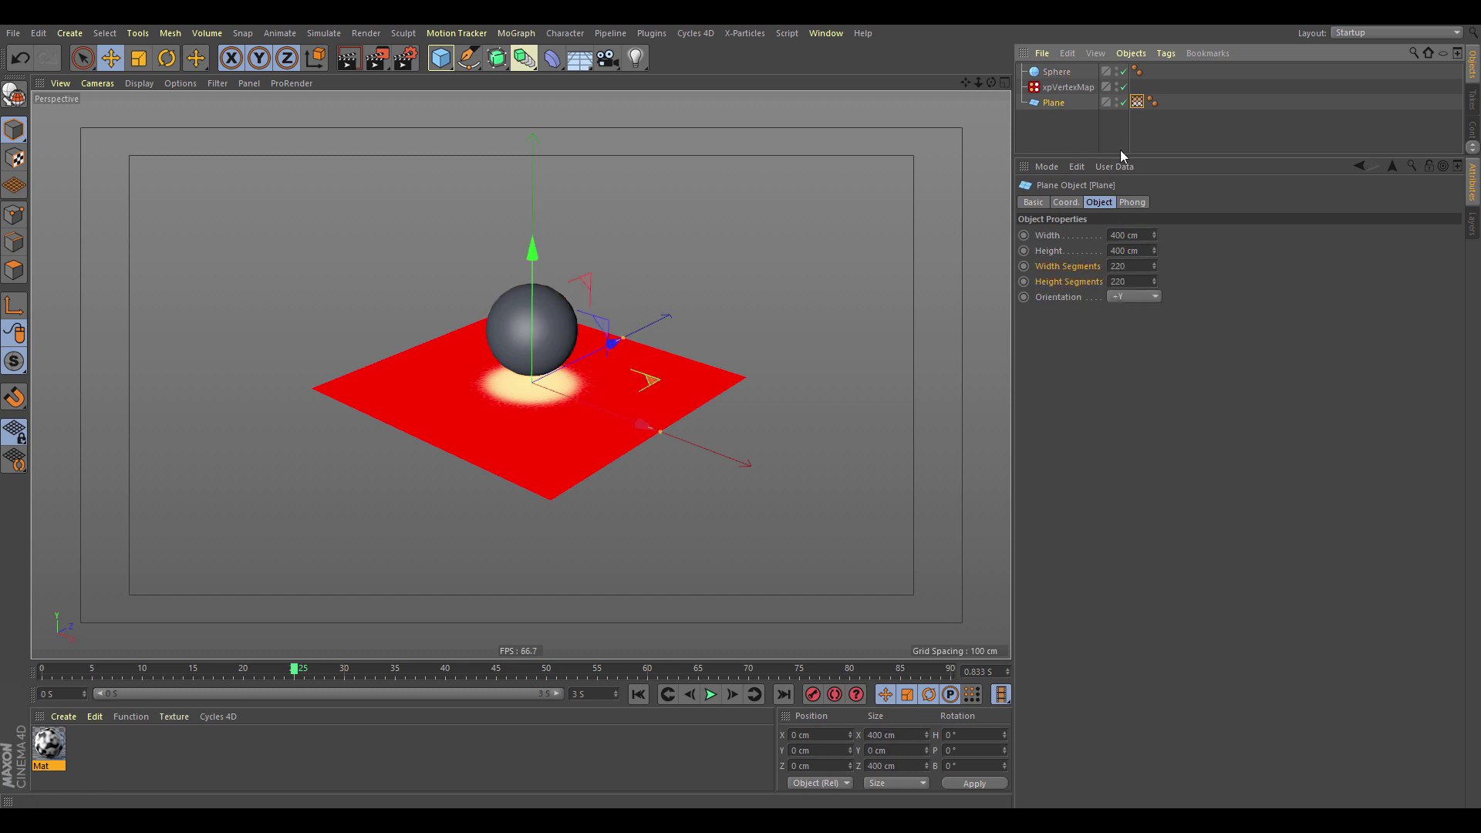
left_click(1072, 88)
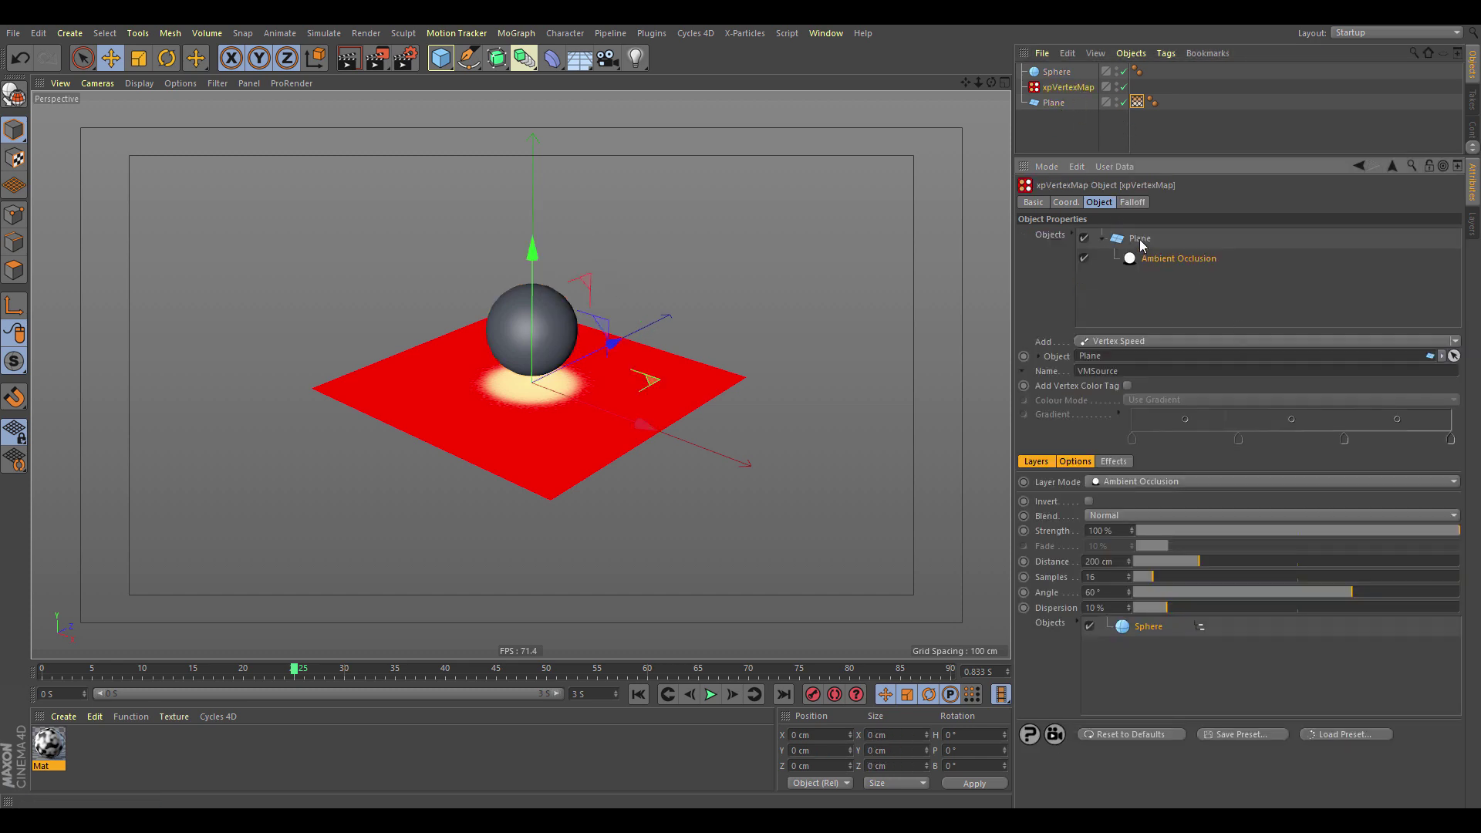
Delete the Plane and set the Sphere's Y position to 0 cm
left_click(1052, 104)
key("Delete")
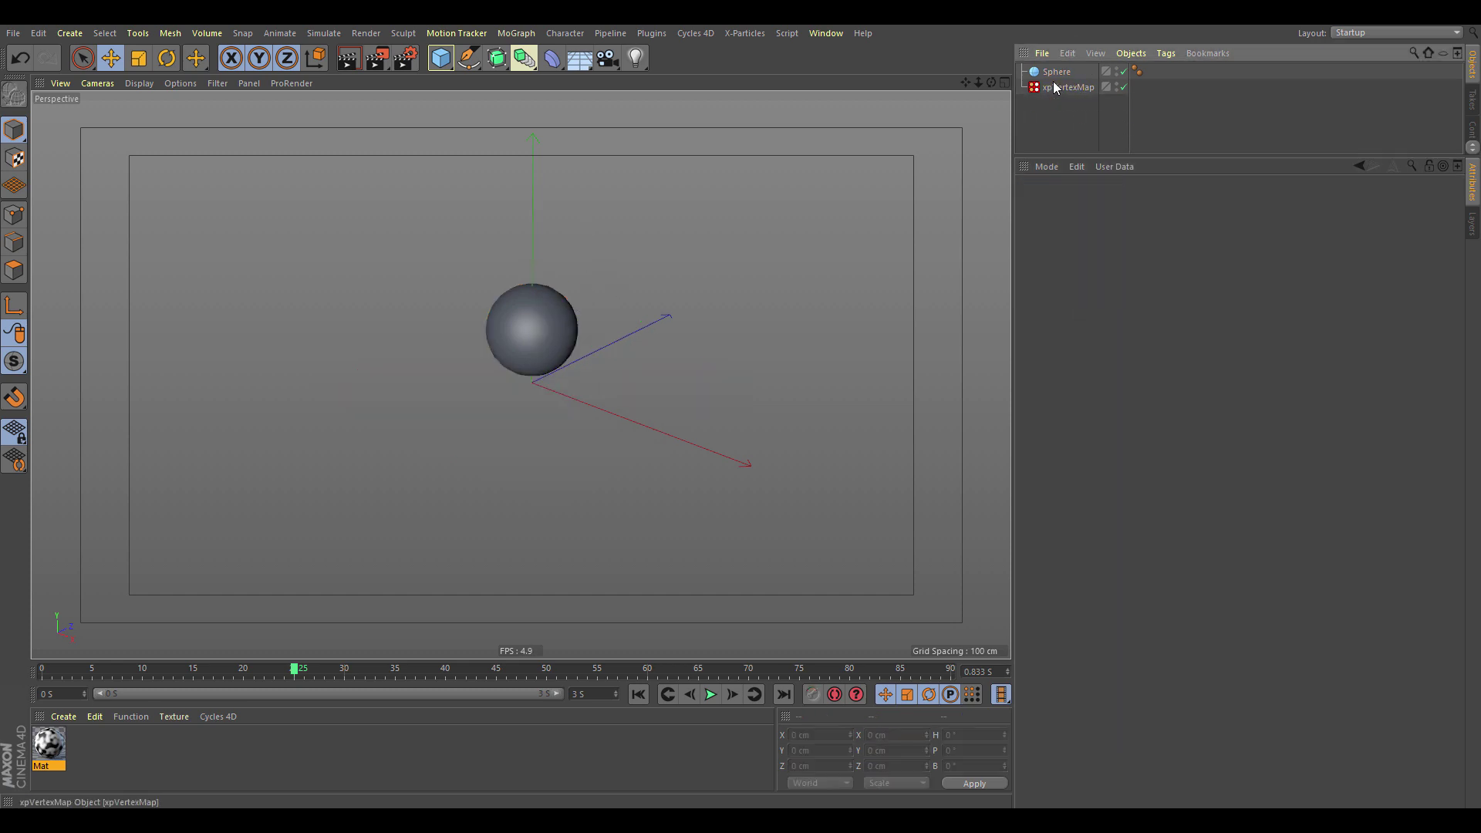
left_click(1056, 73)
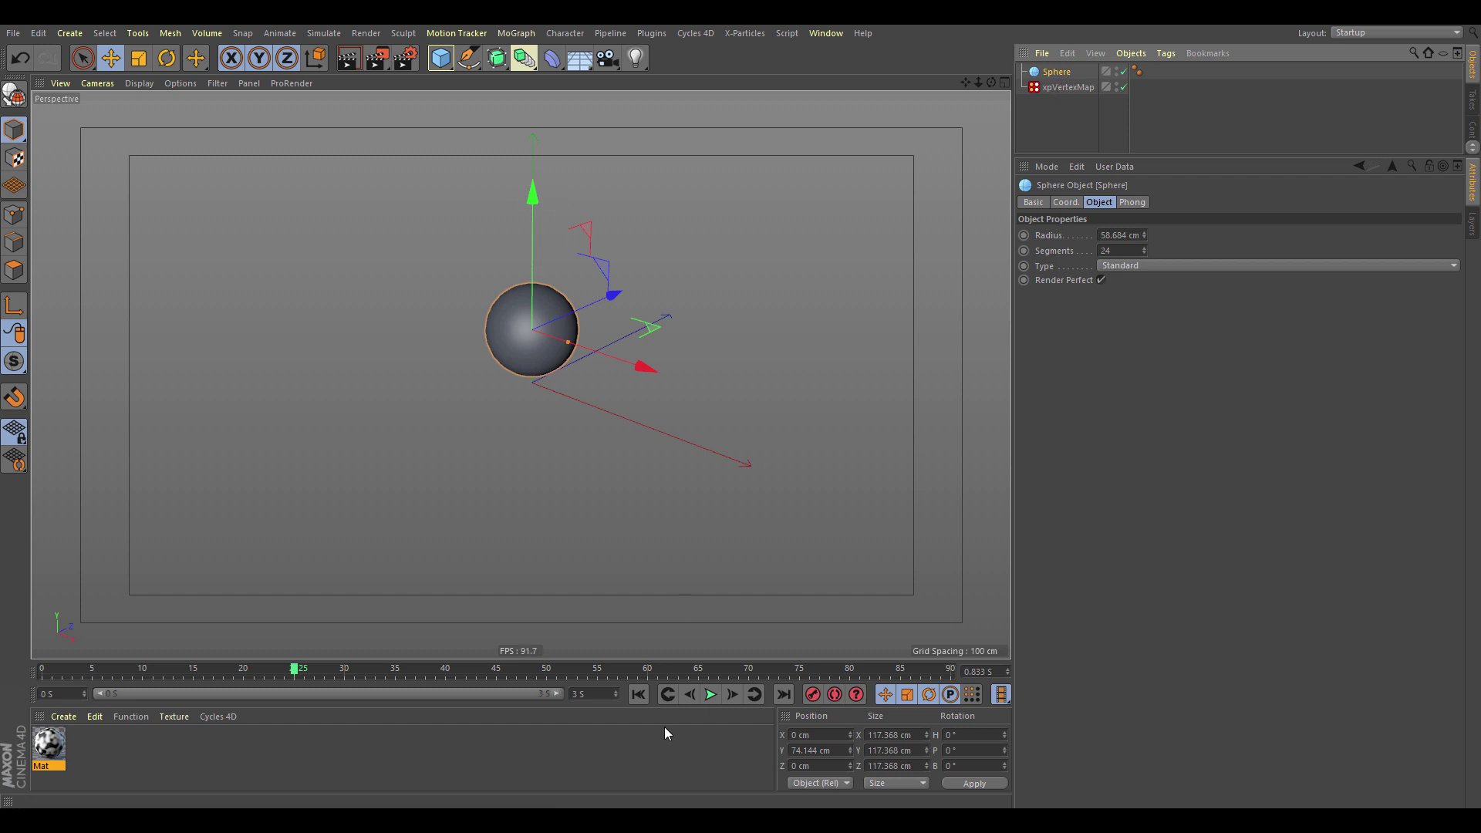
left_click(594, 693)
left_click(819, 751)
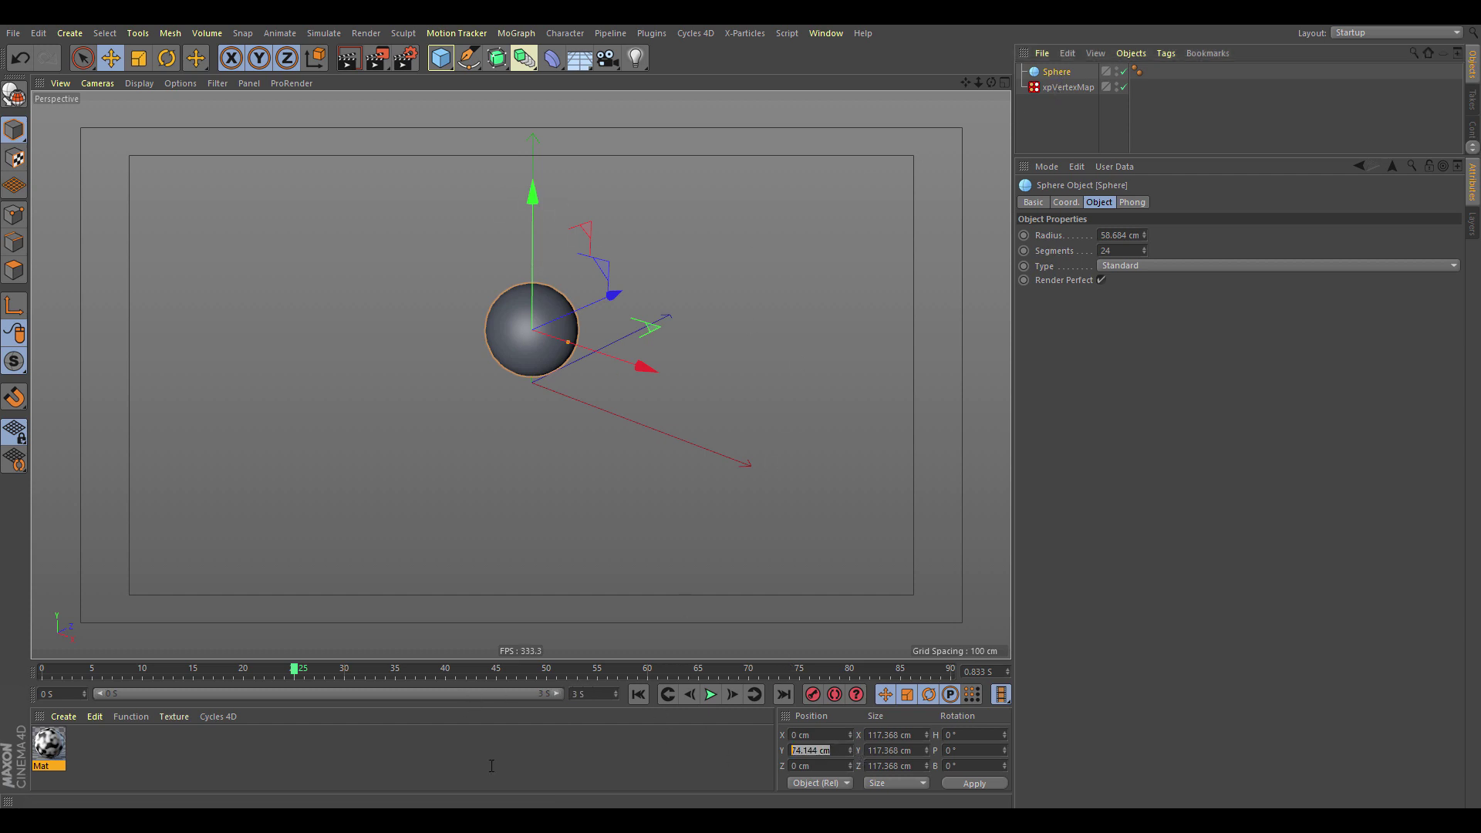
type("0")
key("Return")
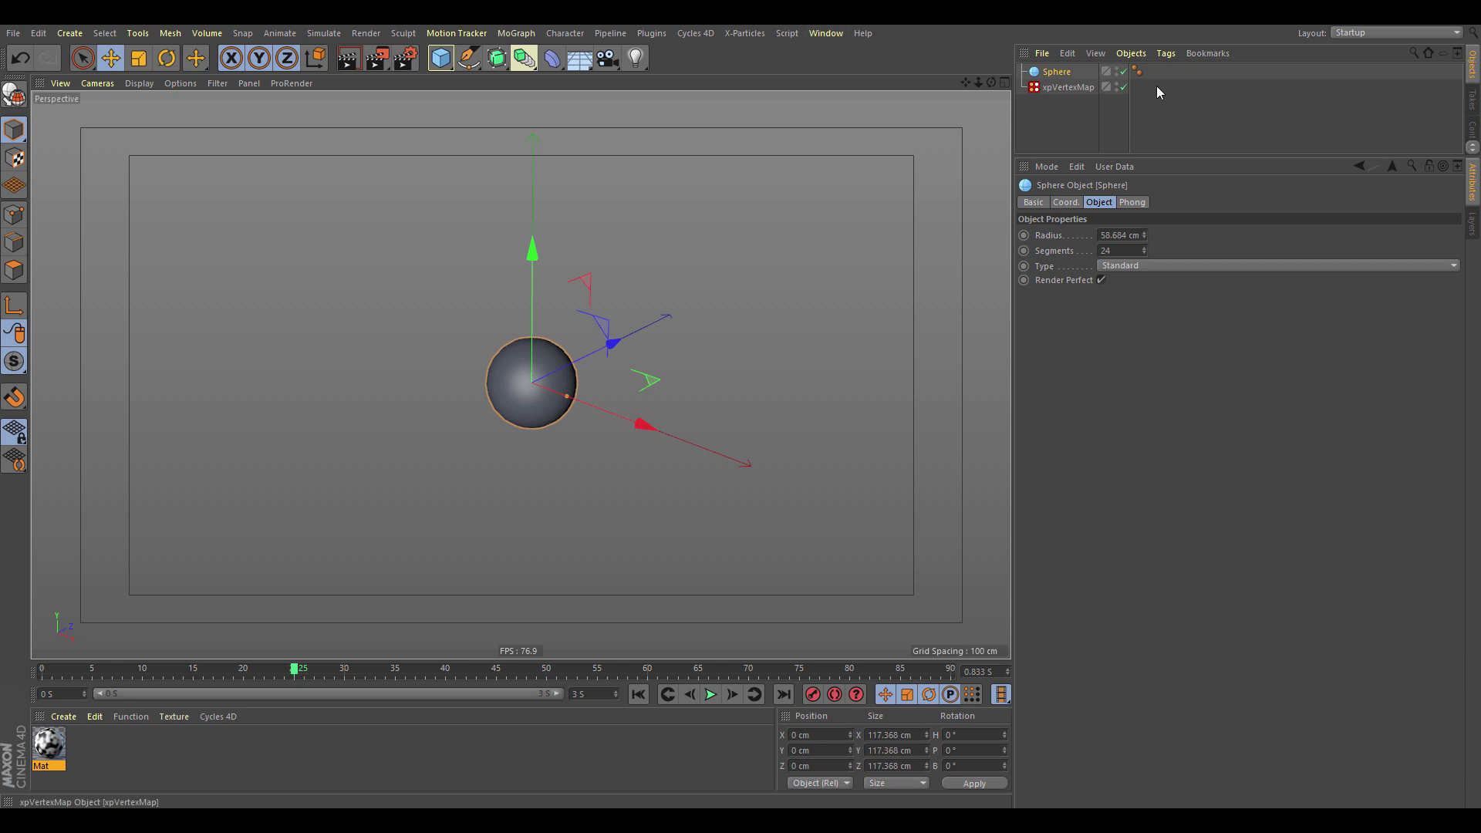
Add an X-Particles xpJoin object and make the Sphere its child
left_click(747, 33)
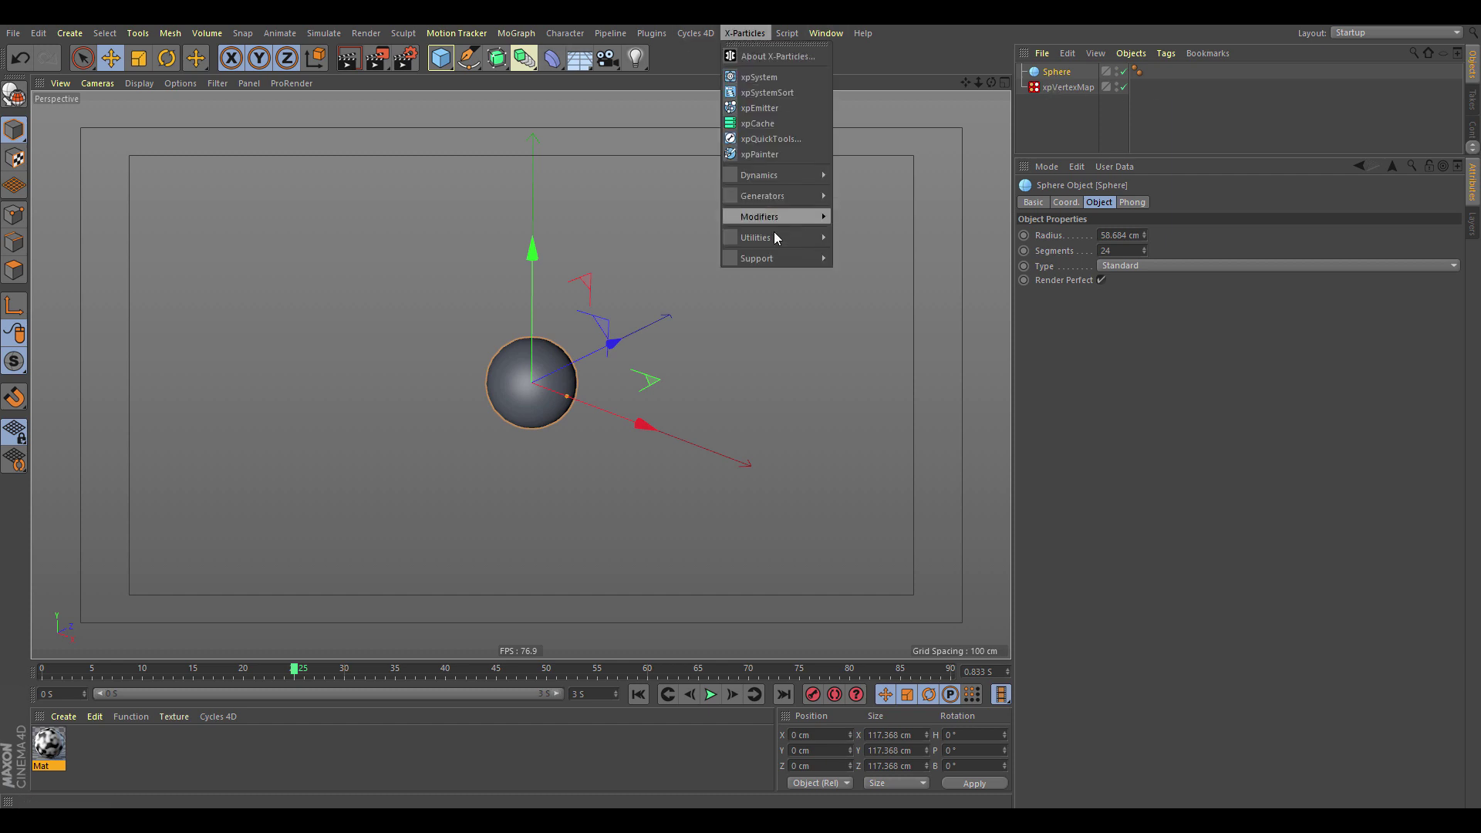
mouse_move(774, 235)
left_click(862, 306)
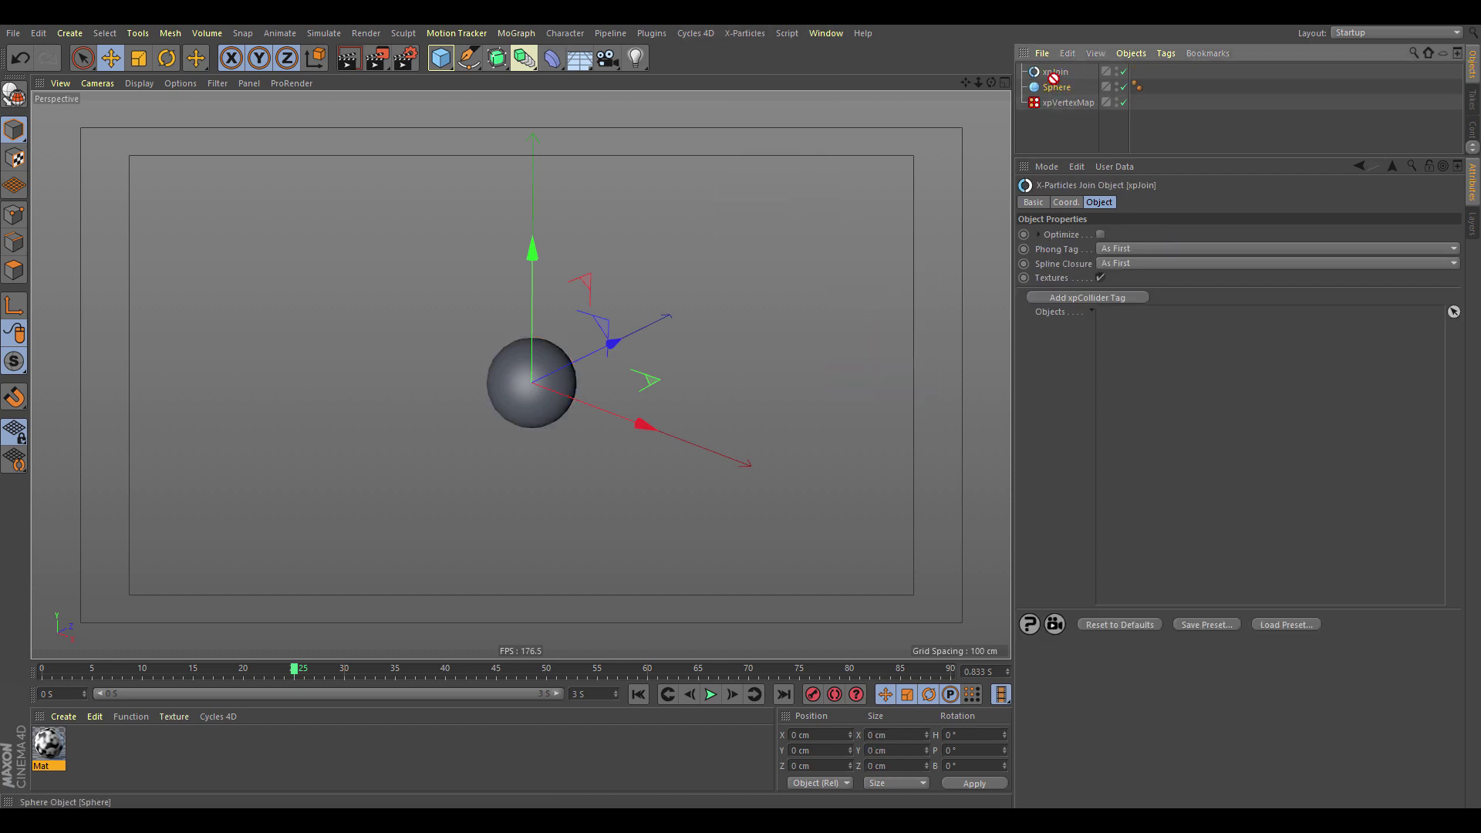
left_click_drag(1057, 75, 1056, 74)
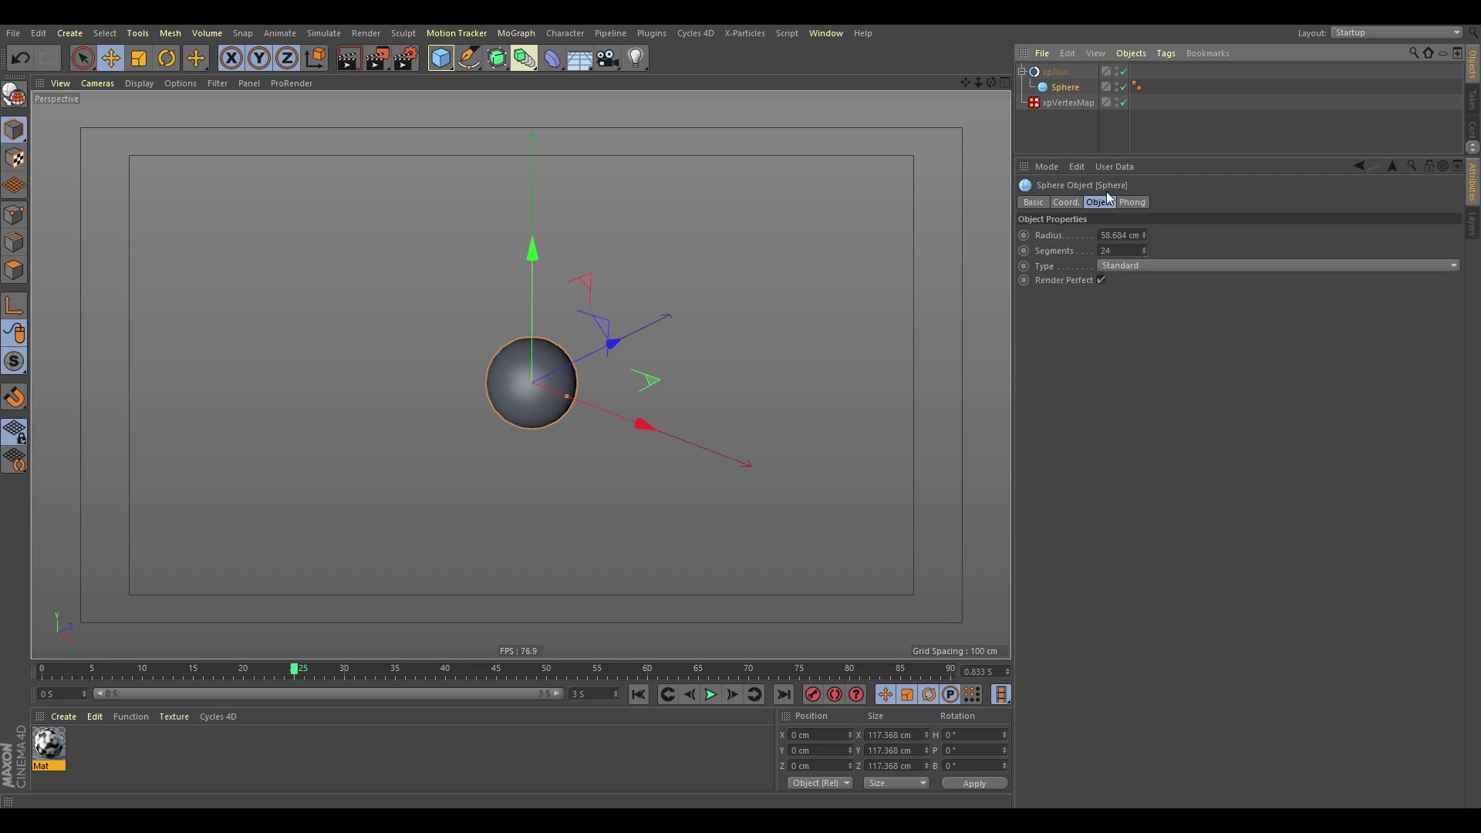
Set the Sphere to 224 segments and type Icosahedron, and enlarge its radius to about 99 cm
left_click(1104, 250)
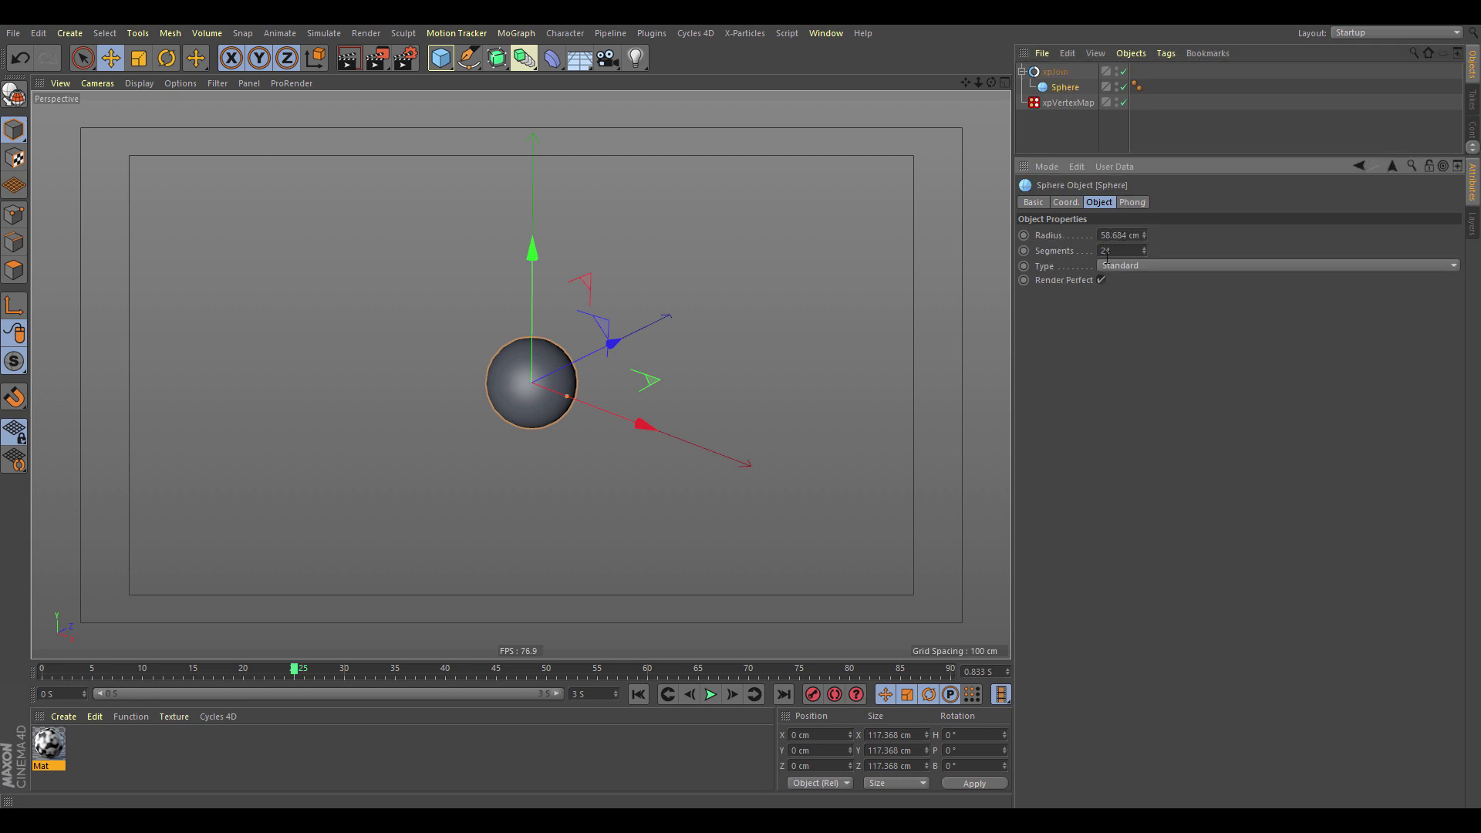
type("2")
left_click(1131, 265)
left_click(1137, 340)
left_click_drag(565, 397, 761, 400)
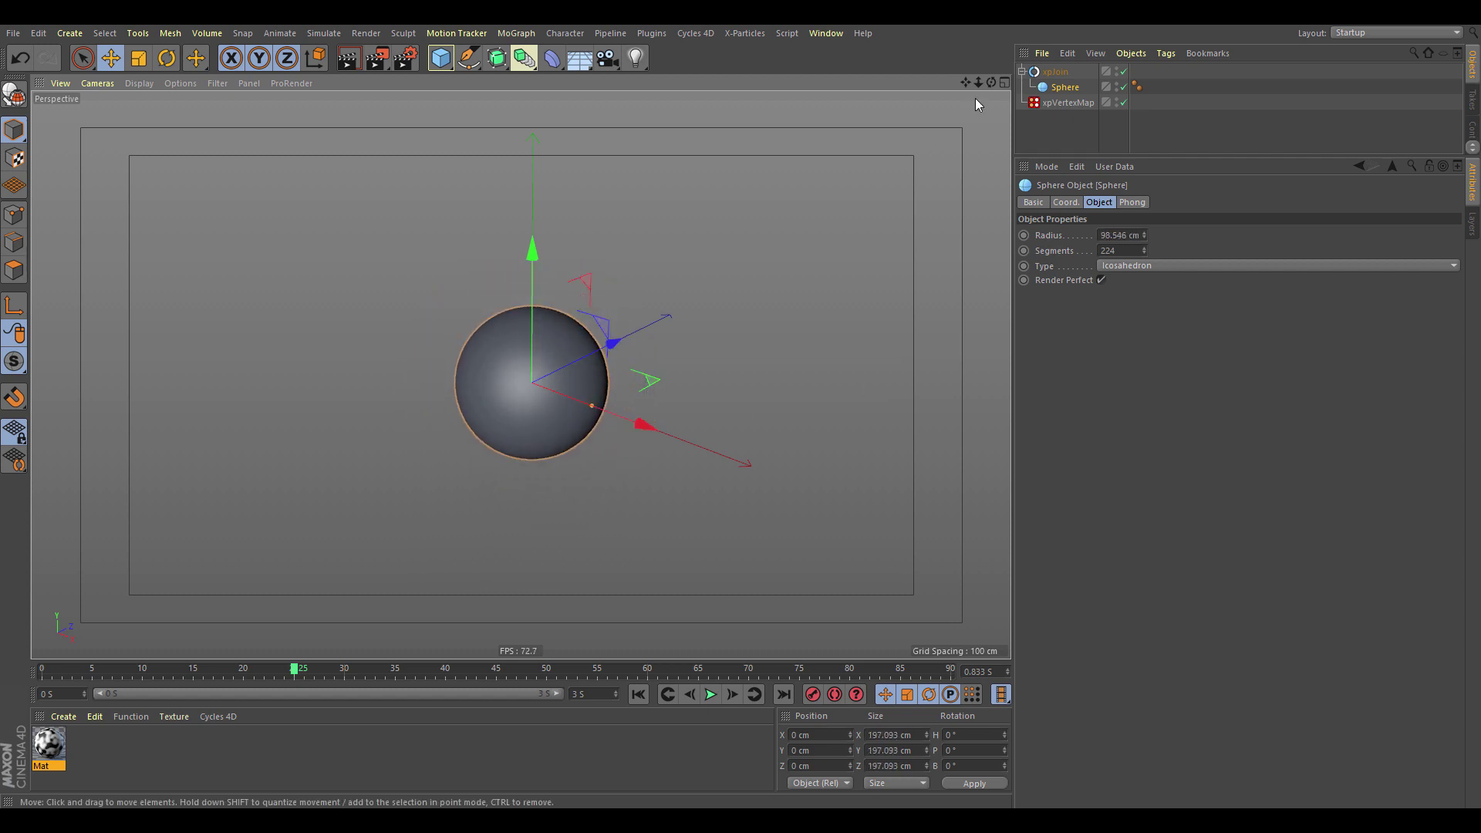
Link the xpJoin in the xpVertexMap with an Ambient Occlusion layer and display the xpJoin's vertex map
left_click(1066, 103)
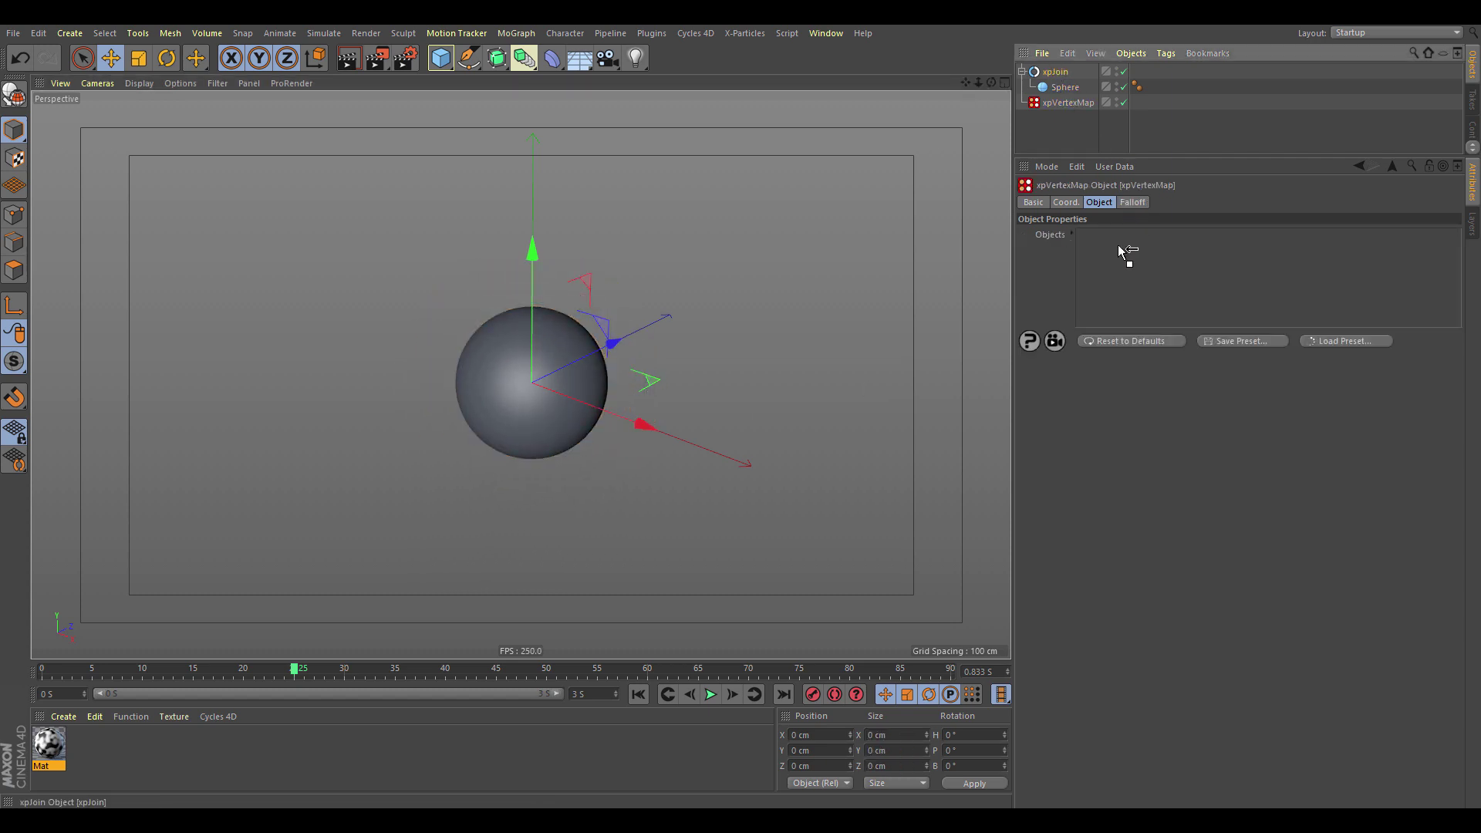
left_click_drag(1124, 255, 1128, 259)
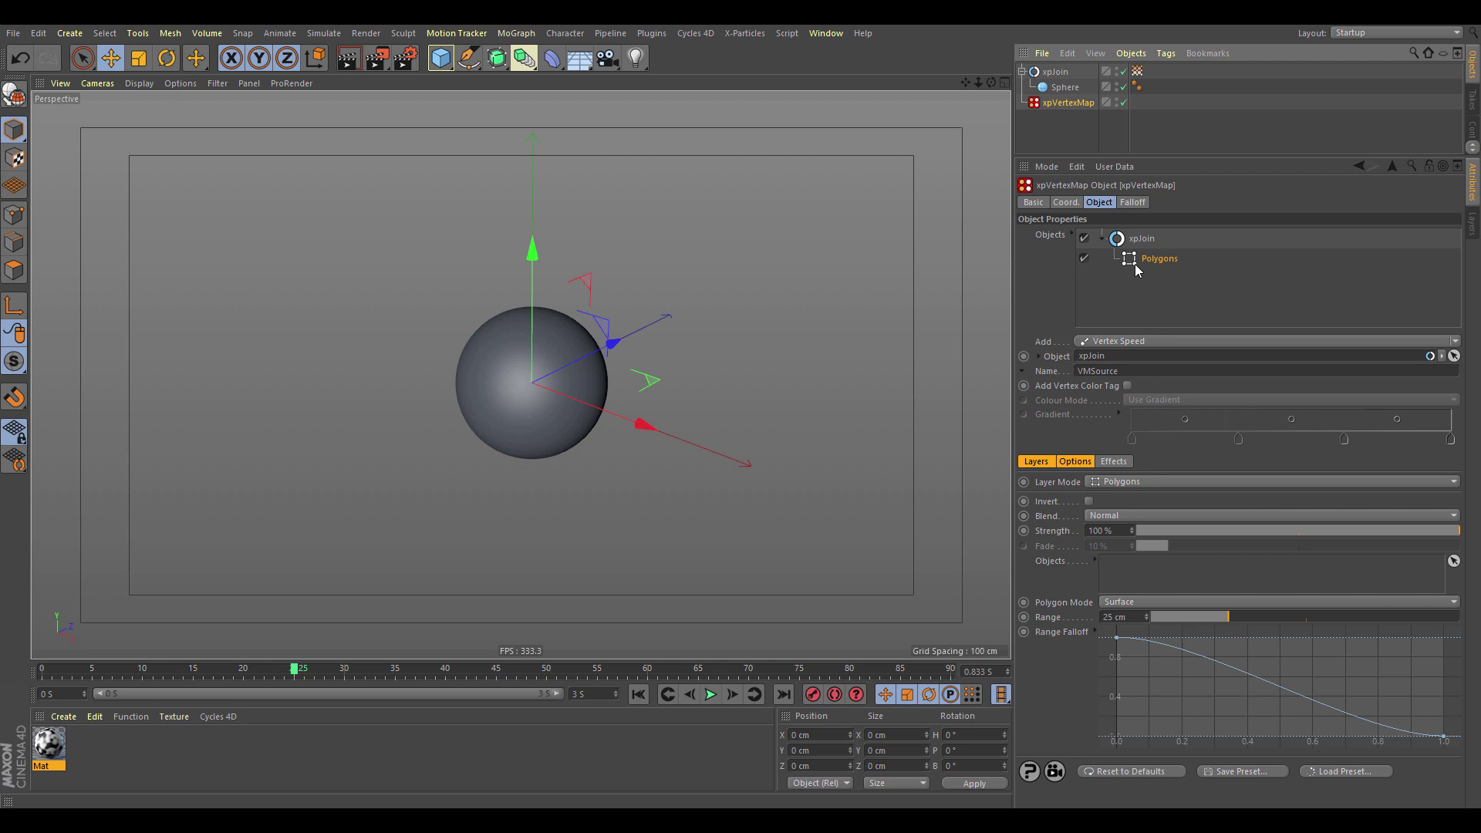
left_click(1122, 484)
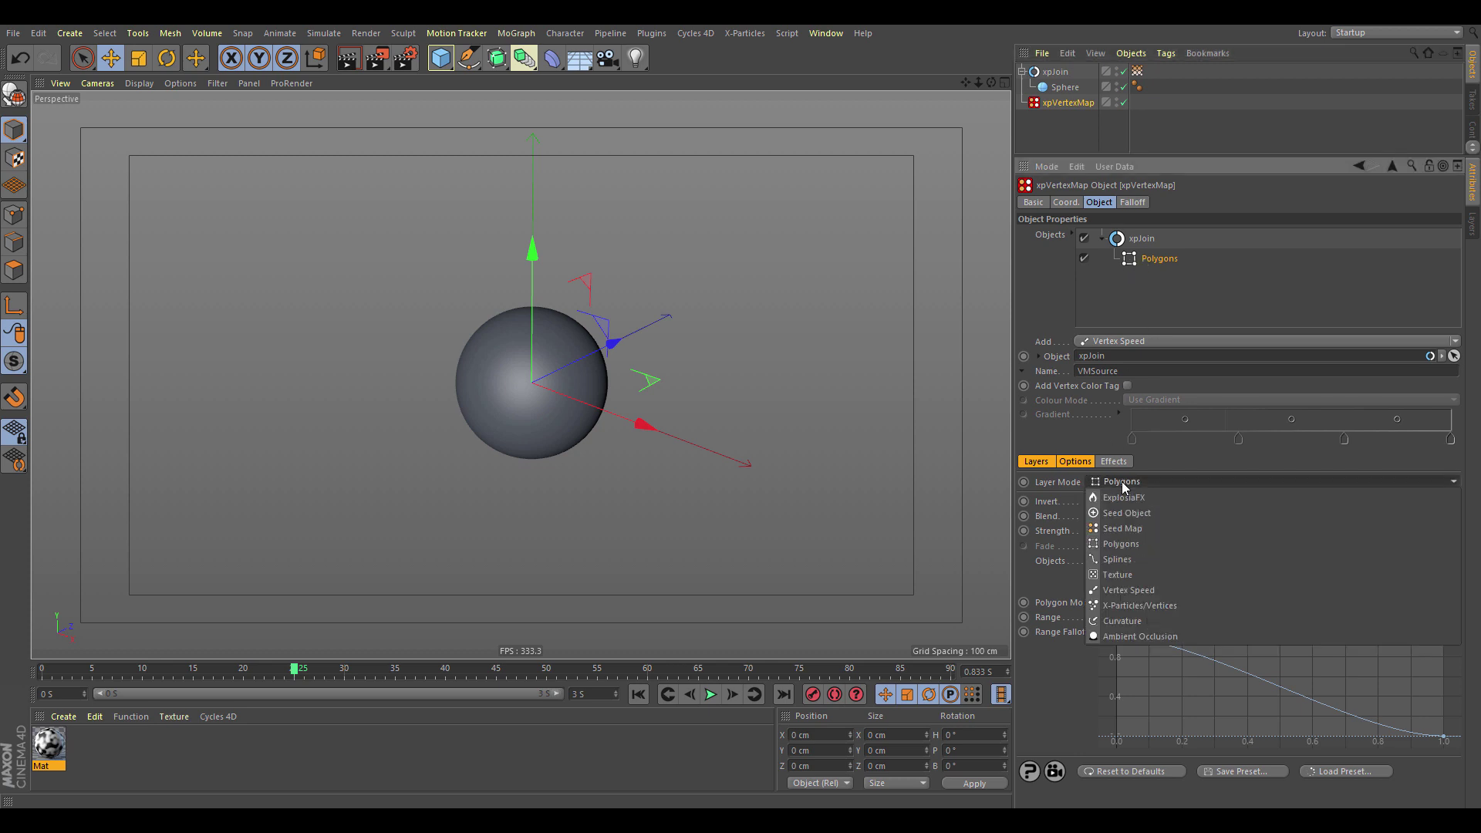
left_click(1128, 635)
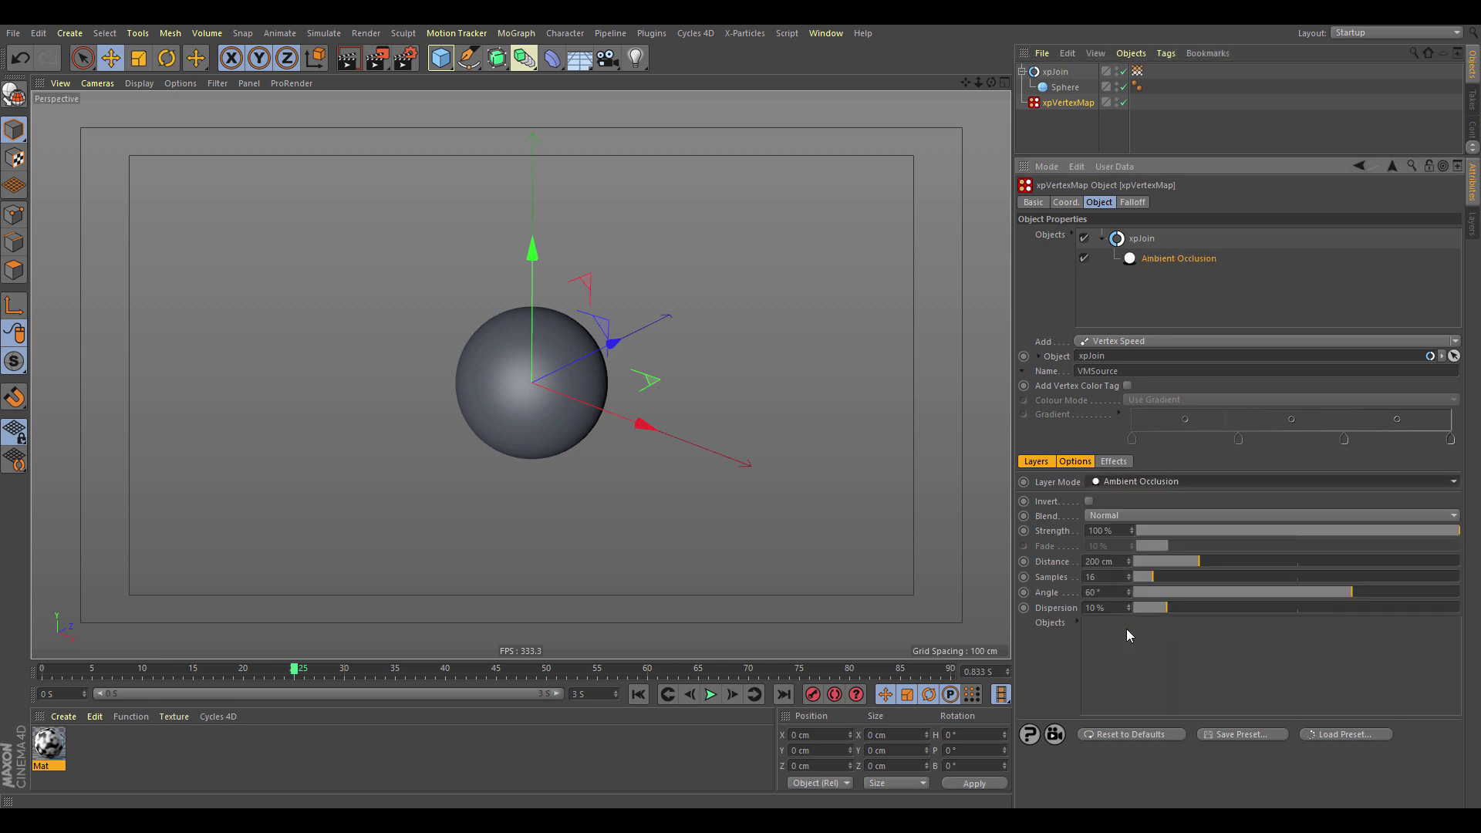
left_click(1136, 71)
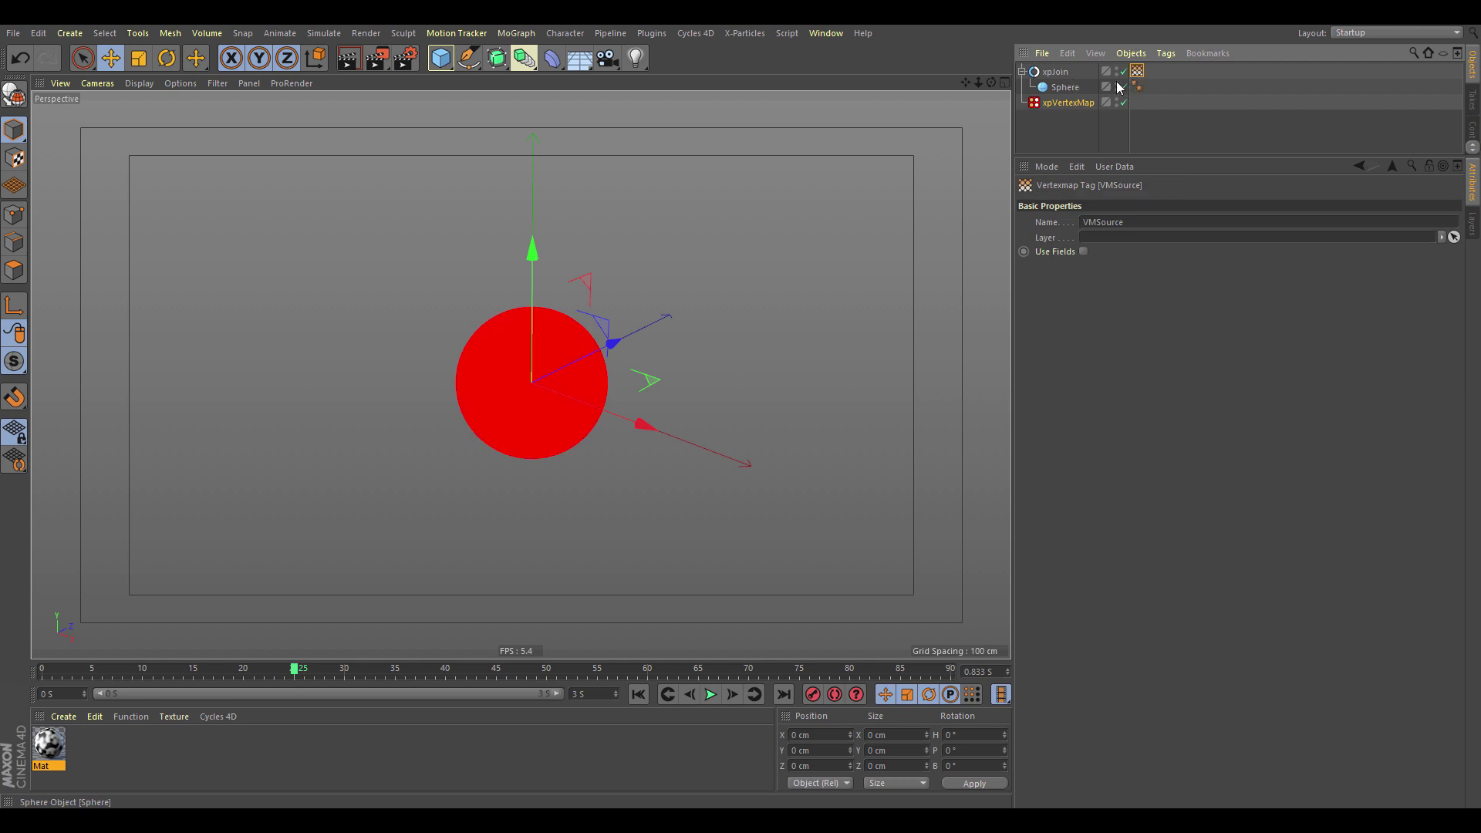
scroll(585, 370, "up", 4)
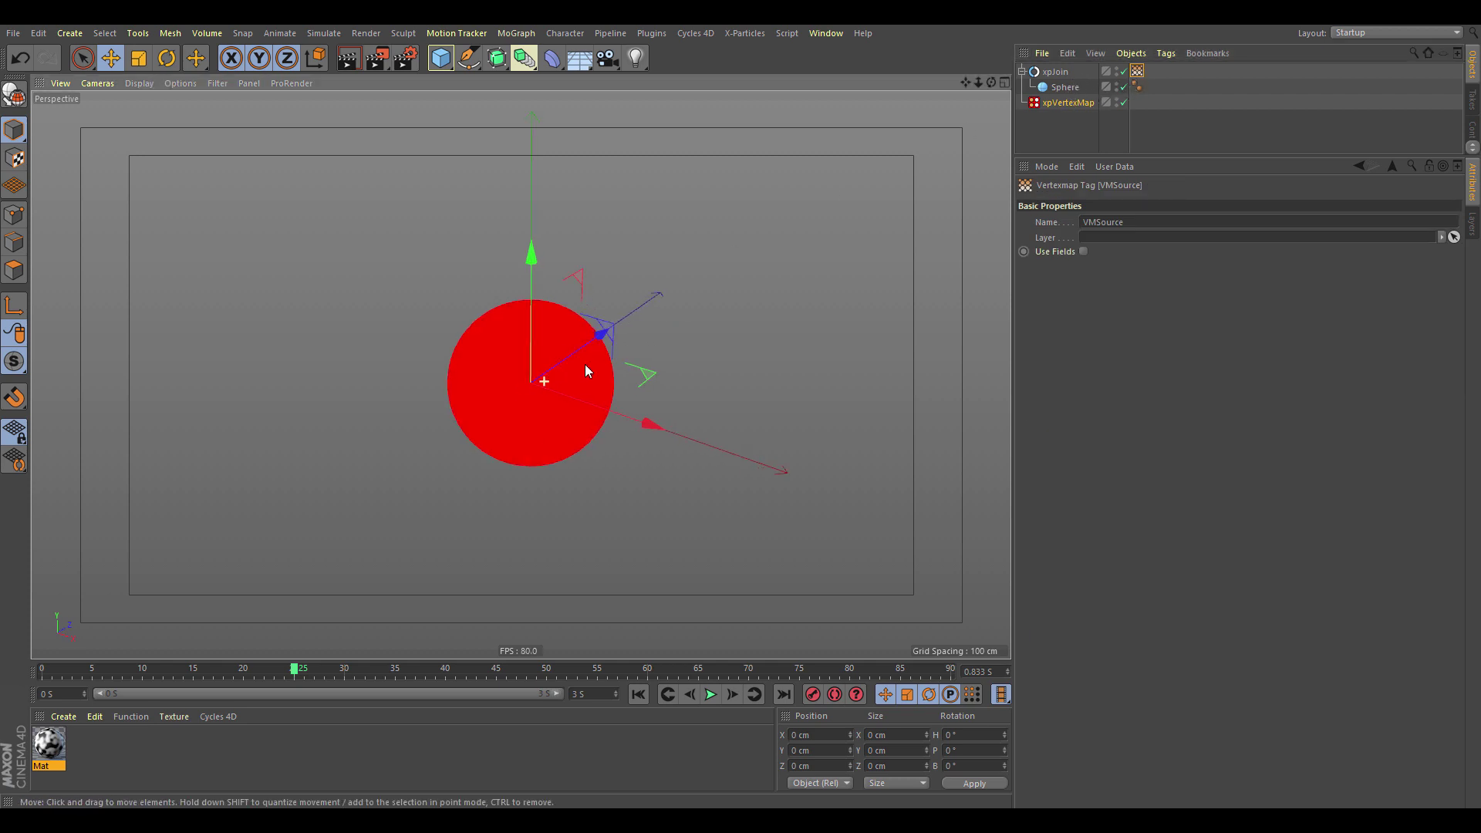
Duplicate the Sphere inside the xpJoin, shrinking the copy to a radius of about 47 cm and offsetting it about 95 cm along X
left_click(1065, 86)
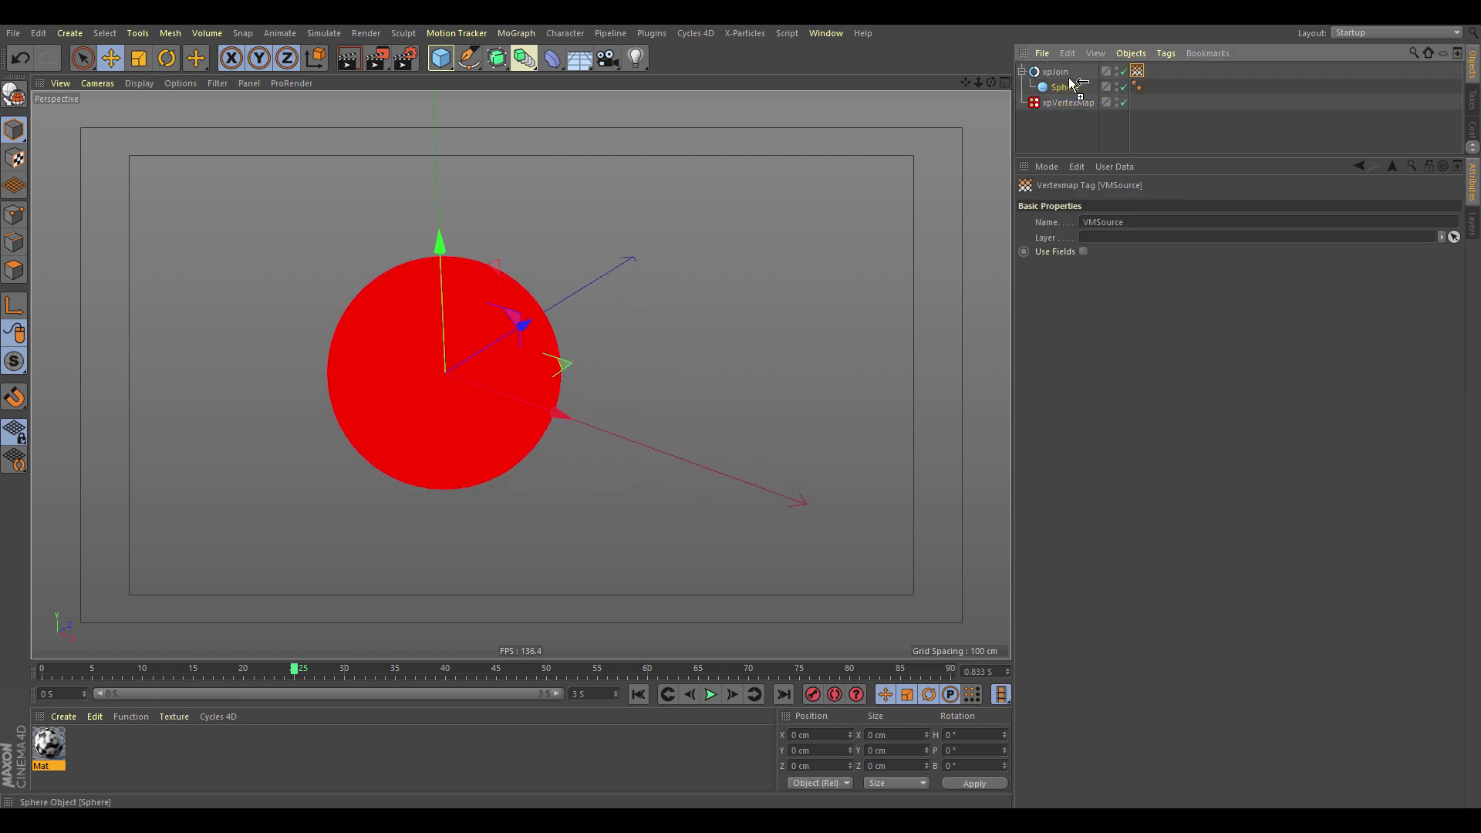
key("ctrl+c")
key("ctrl+v")
left_click_drag(539, 405, 527, 369)
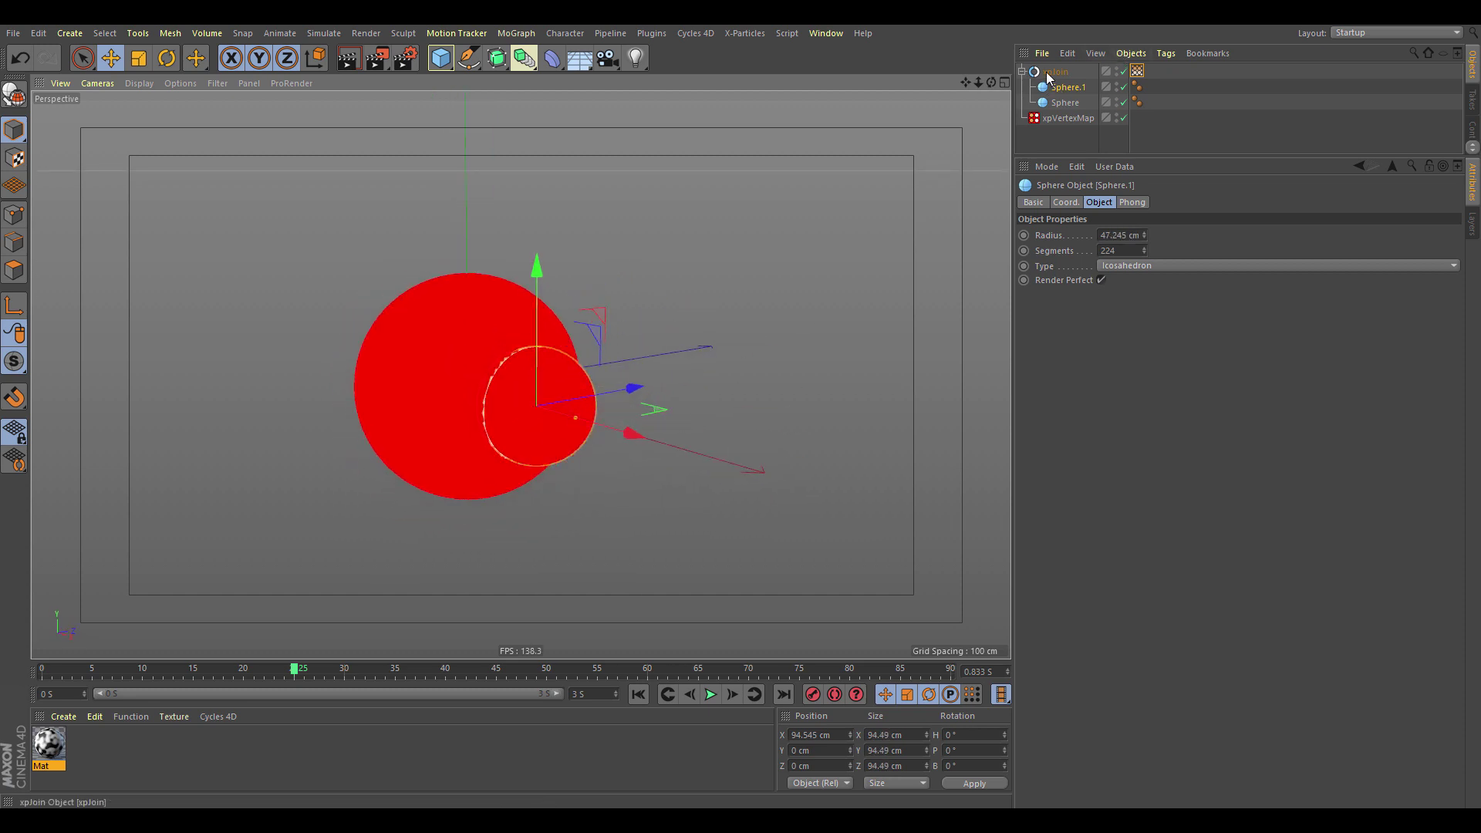
left_click_drag(591, 294, 631, 391, "alt")
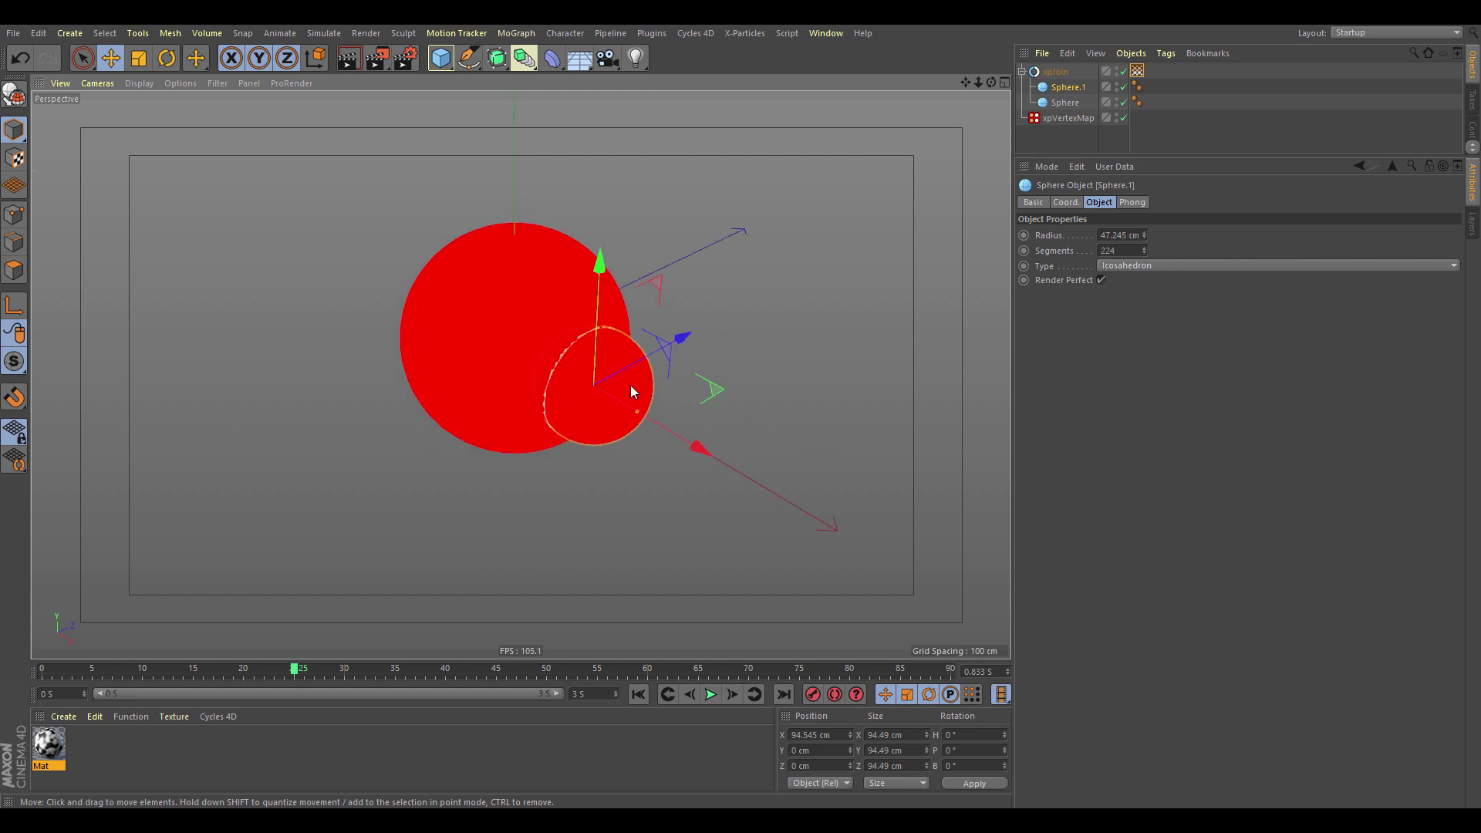
Set the Smoothing effect of the xpVertexMap's xpJoin entry to 2
left_click(1067, 117)
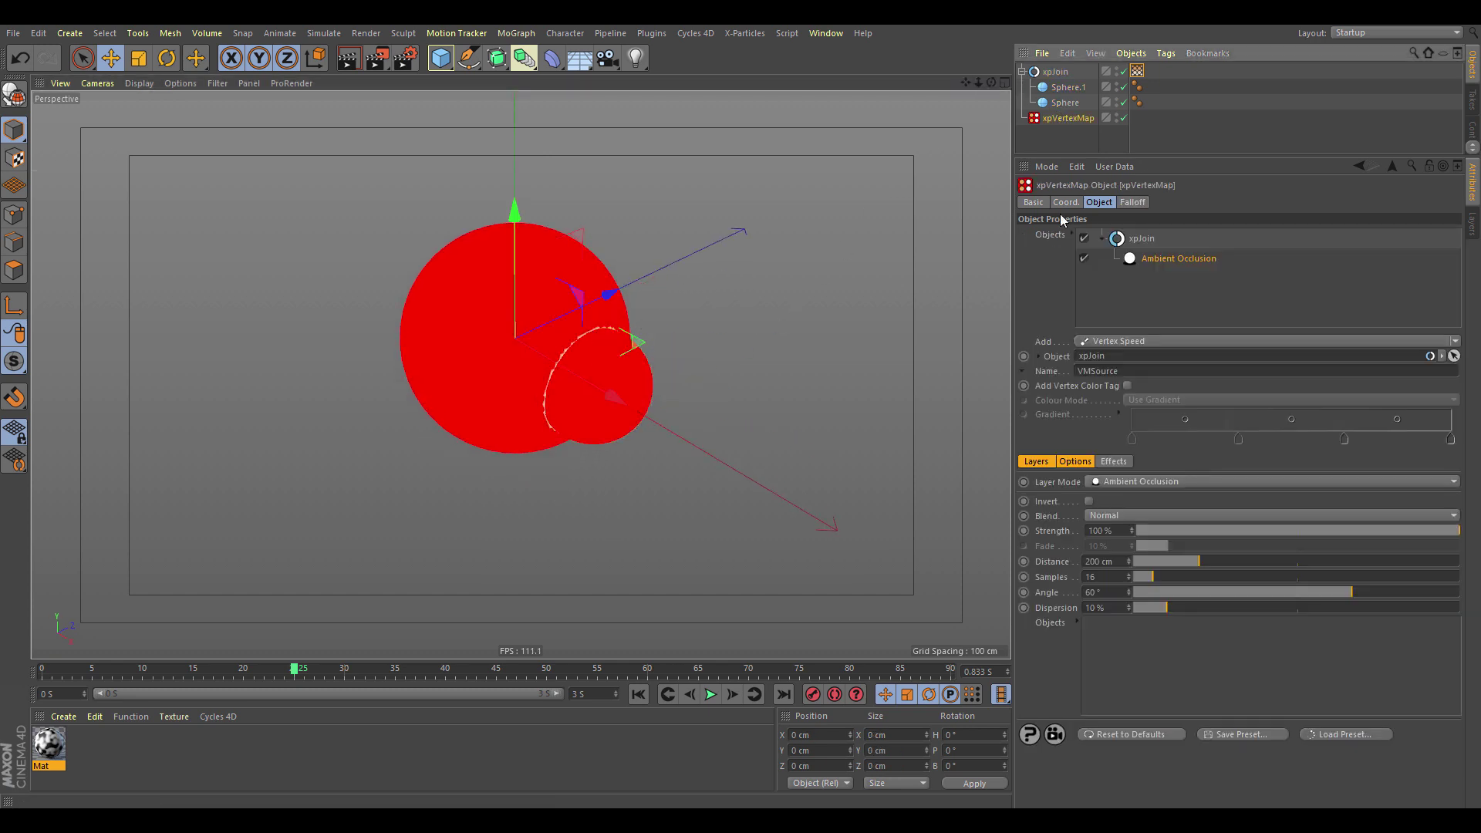
left_click(1112, 460)
left_click_drag(1150, 483, 1167, 482)
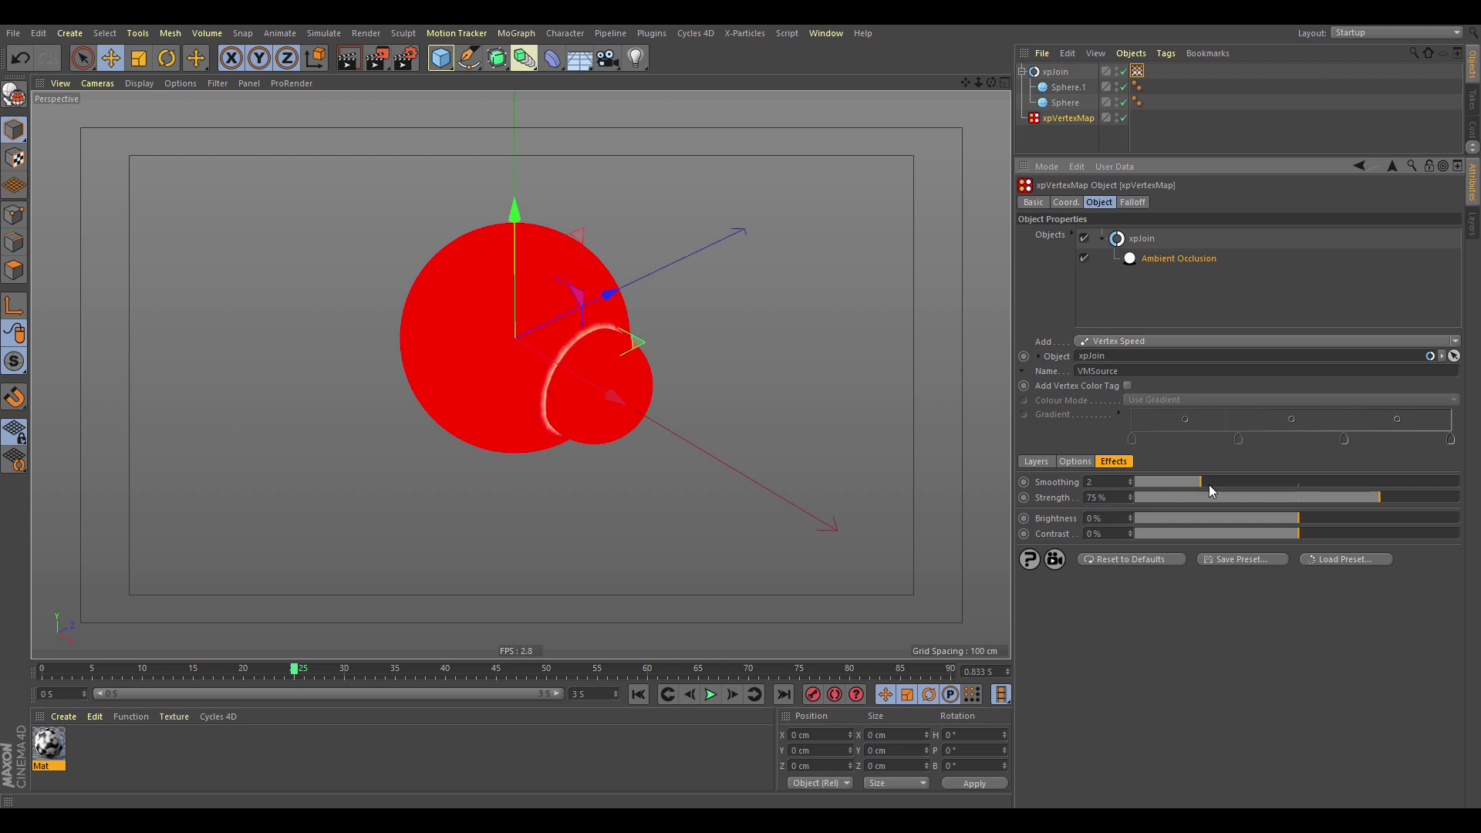
scroll(626, 423, "up", 4)
scroll(625, 462, "down", 2)
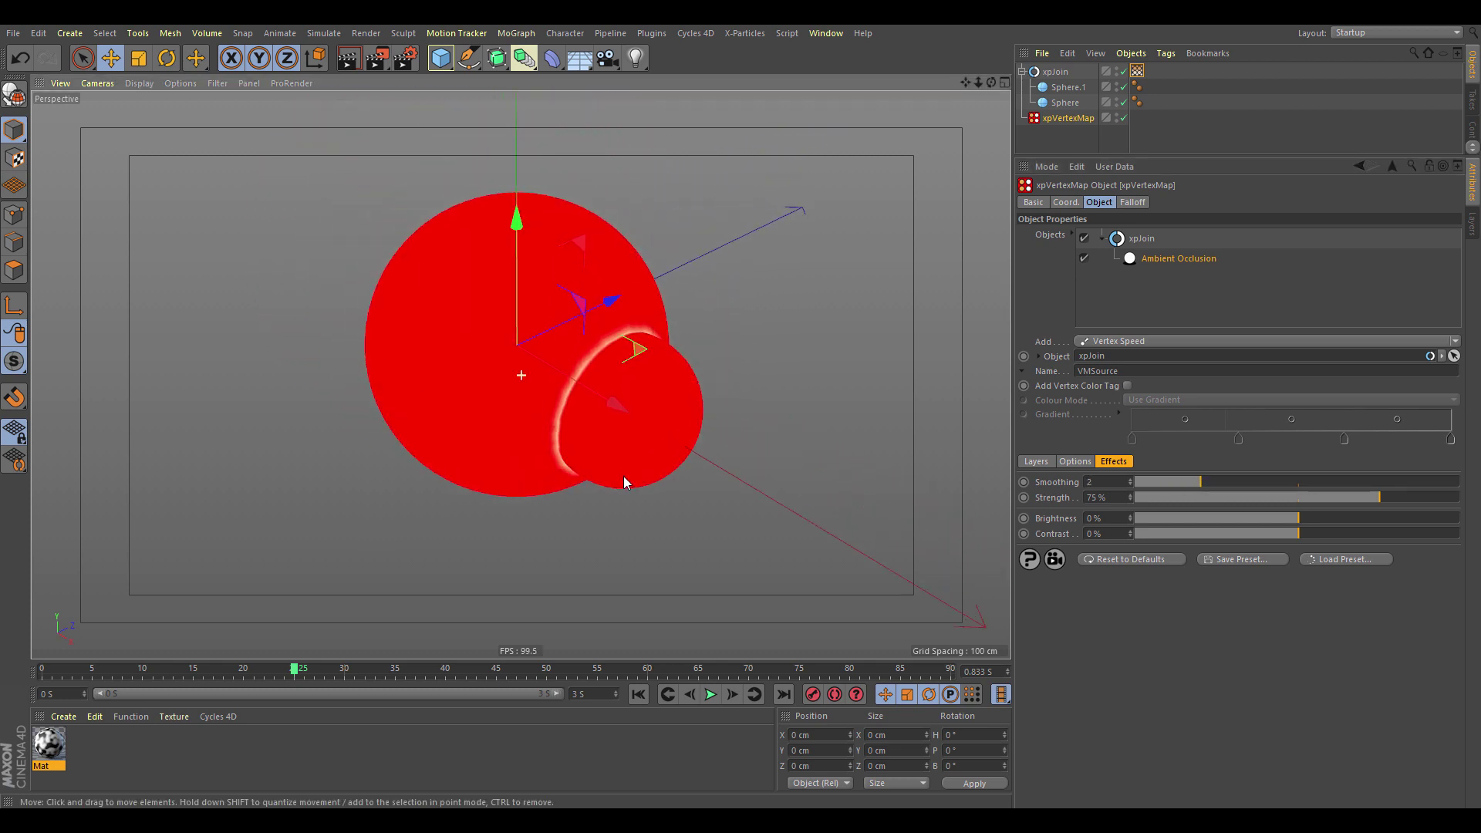
Duplicate the smaller sphere inside the xpJoin and move the copy to about X 76 cm, Z -49 cm
left_click(1068, 87)
left_click_drag(1064, 81, 1066, 80, "ctrl")
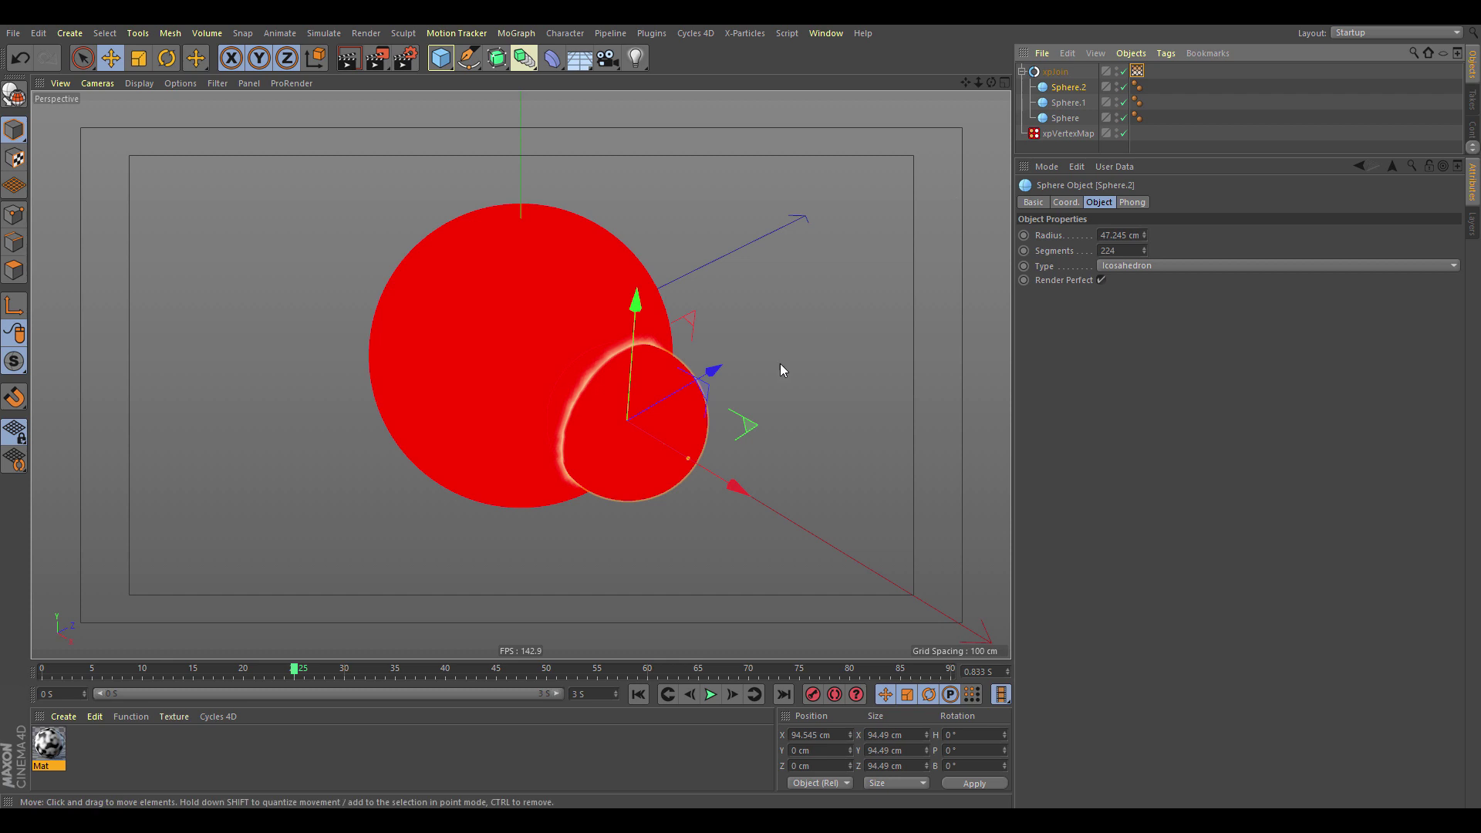
left_click_drag(705, 372, 745, 384)
scroll(745, 384, "down", 3)
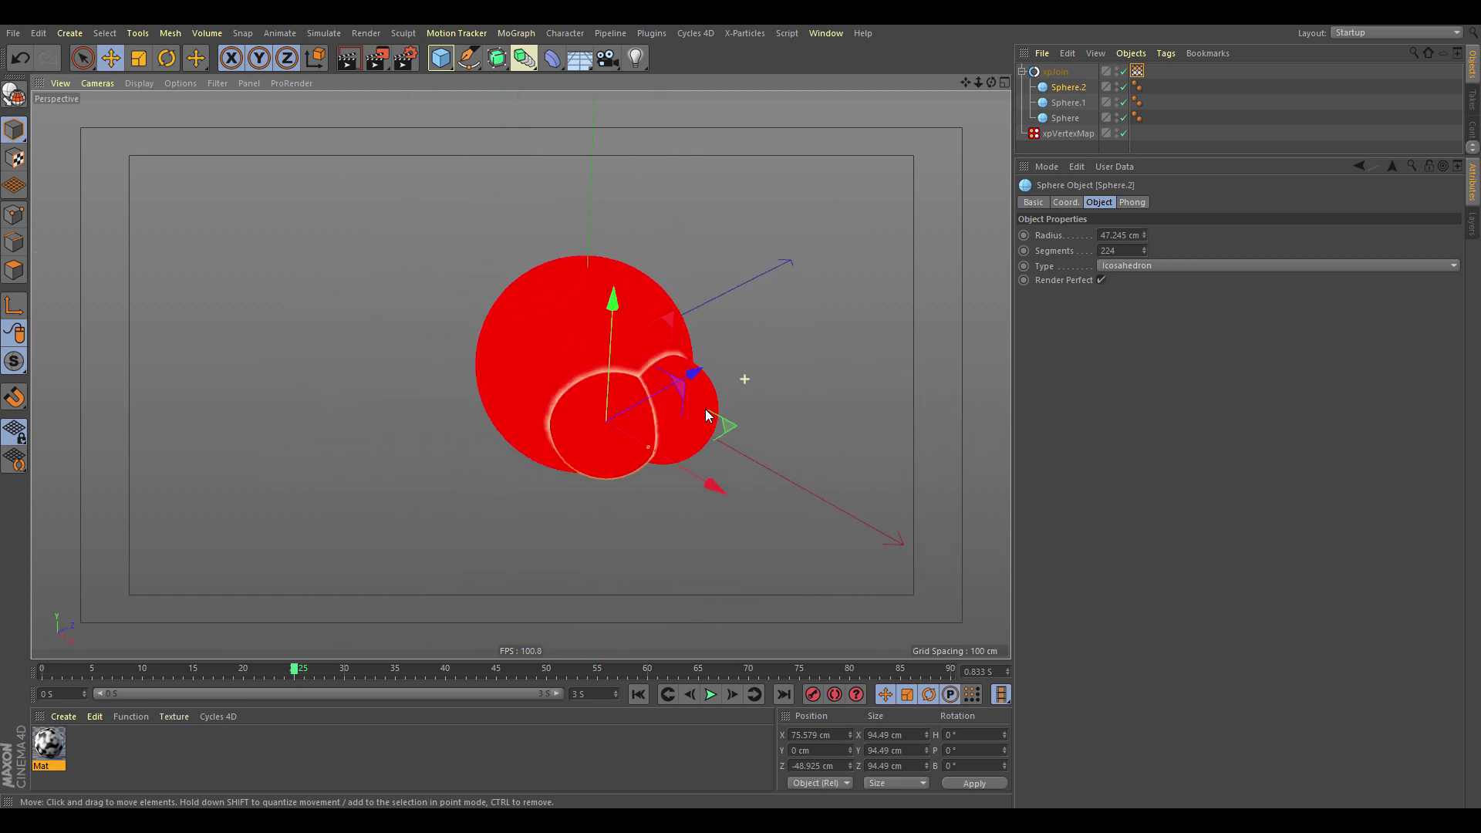
Delete the xpJoin together with its spheres, leaving only the xpVertexMap in the scene
left_click(1058, 73)
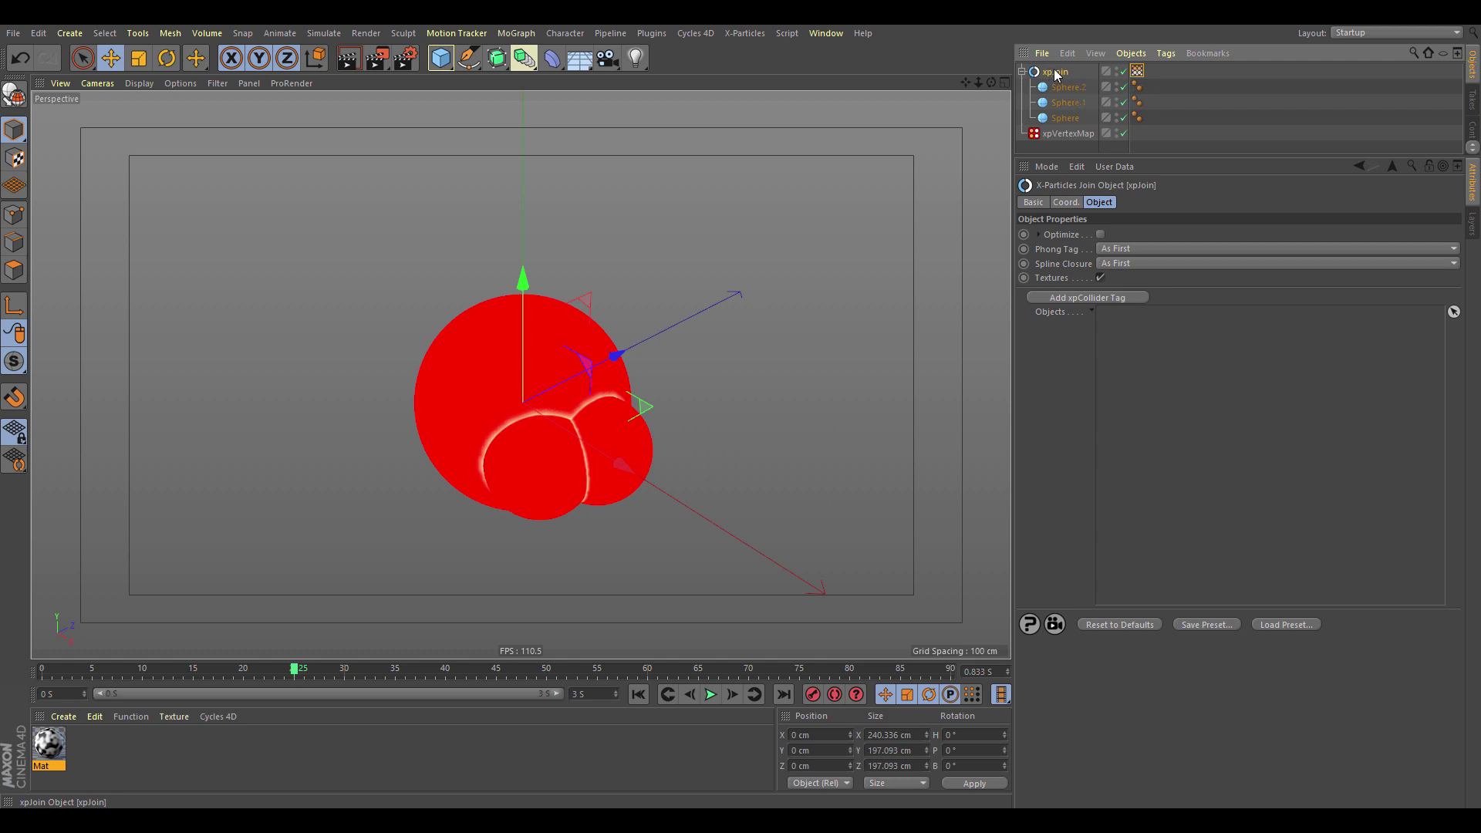
left_click(1068, 133)
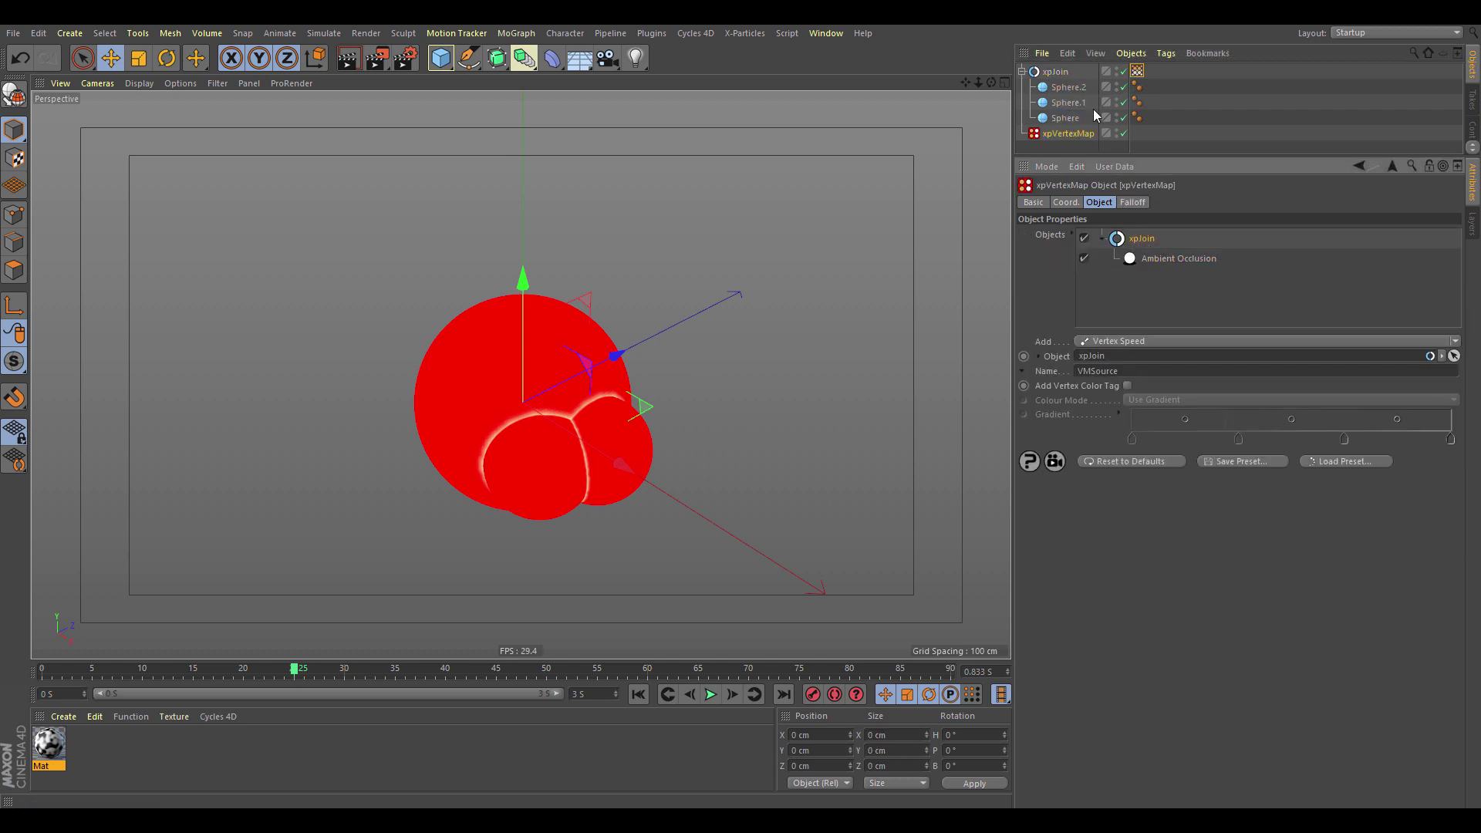
left_click(1057, 72)
key("Delete")
left_click(1060, 71)
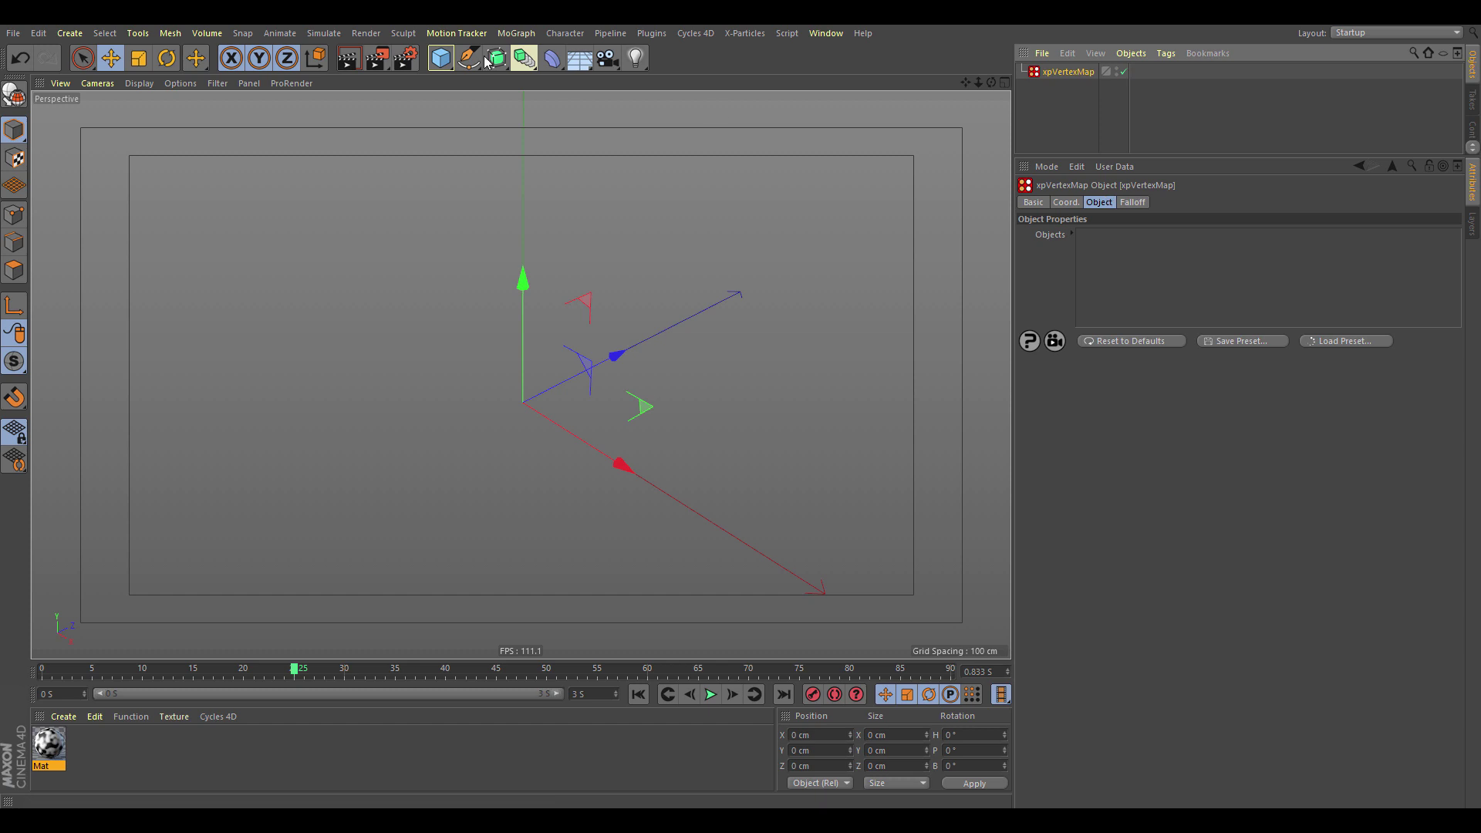
Add a new Sphere and reduce its radius to about 45 cm
left_click(441, 58)
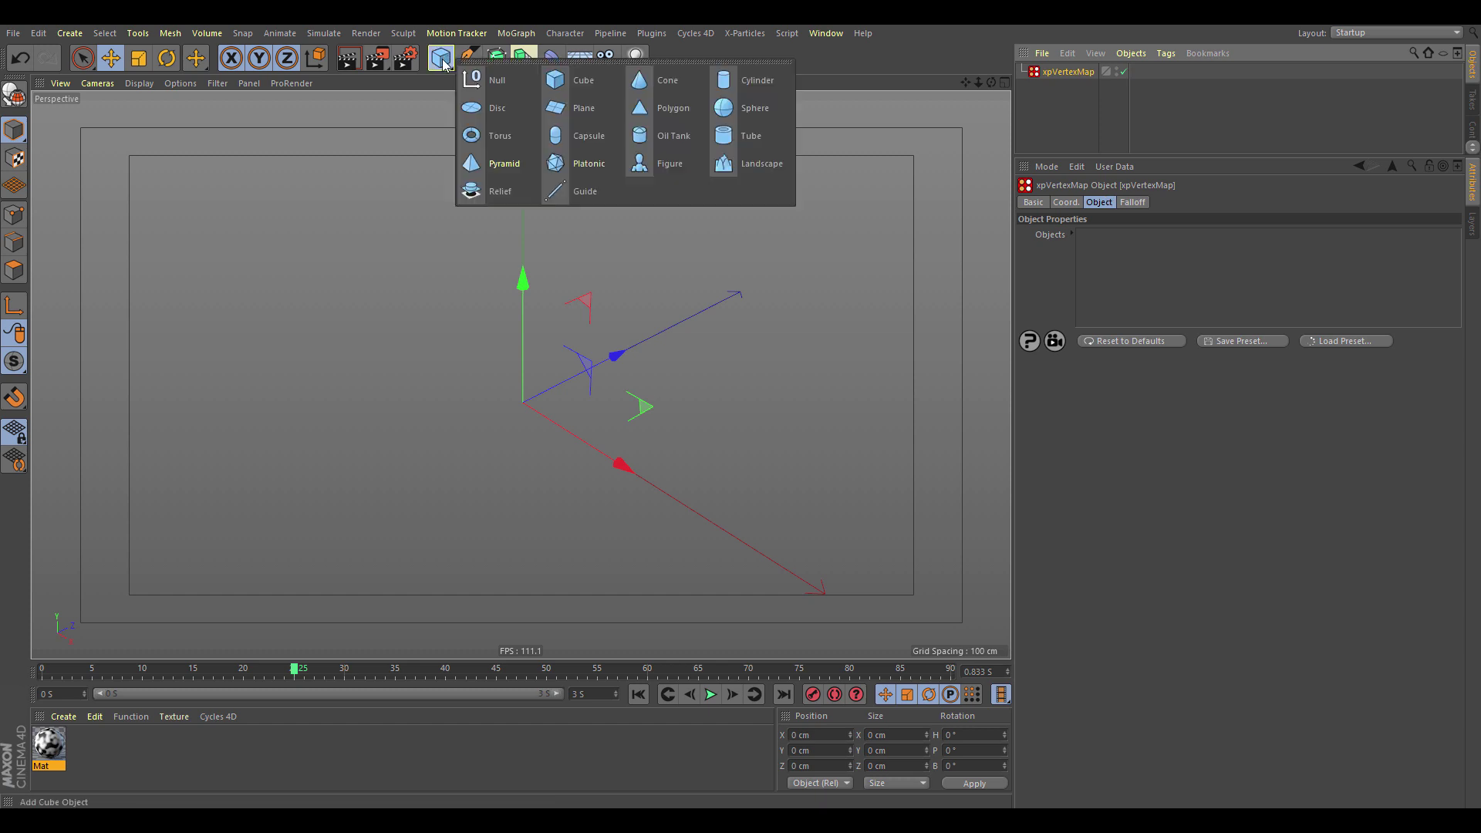
left_click(765, 108)
left_click_drag(600, 457, 549, 444)
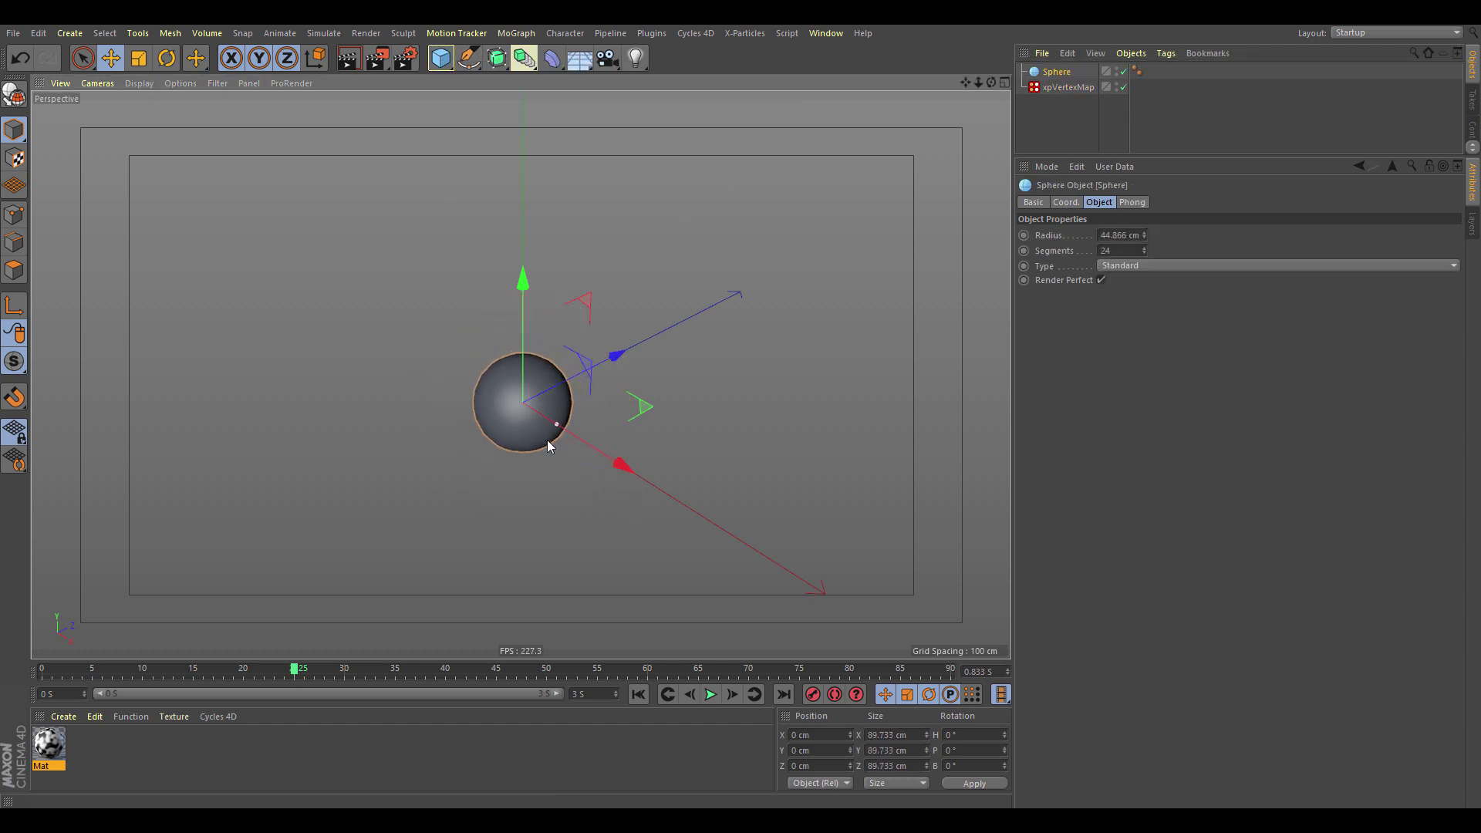
Add a MoGraph Cloner with the Sphere as its child and link the Cloner in the xpVertexMap's Objects list
left_click(457, 33)
left_click(523, 201)
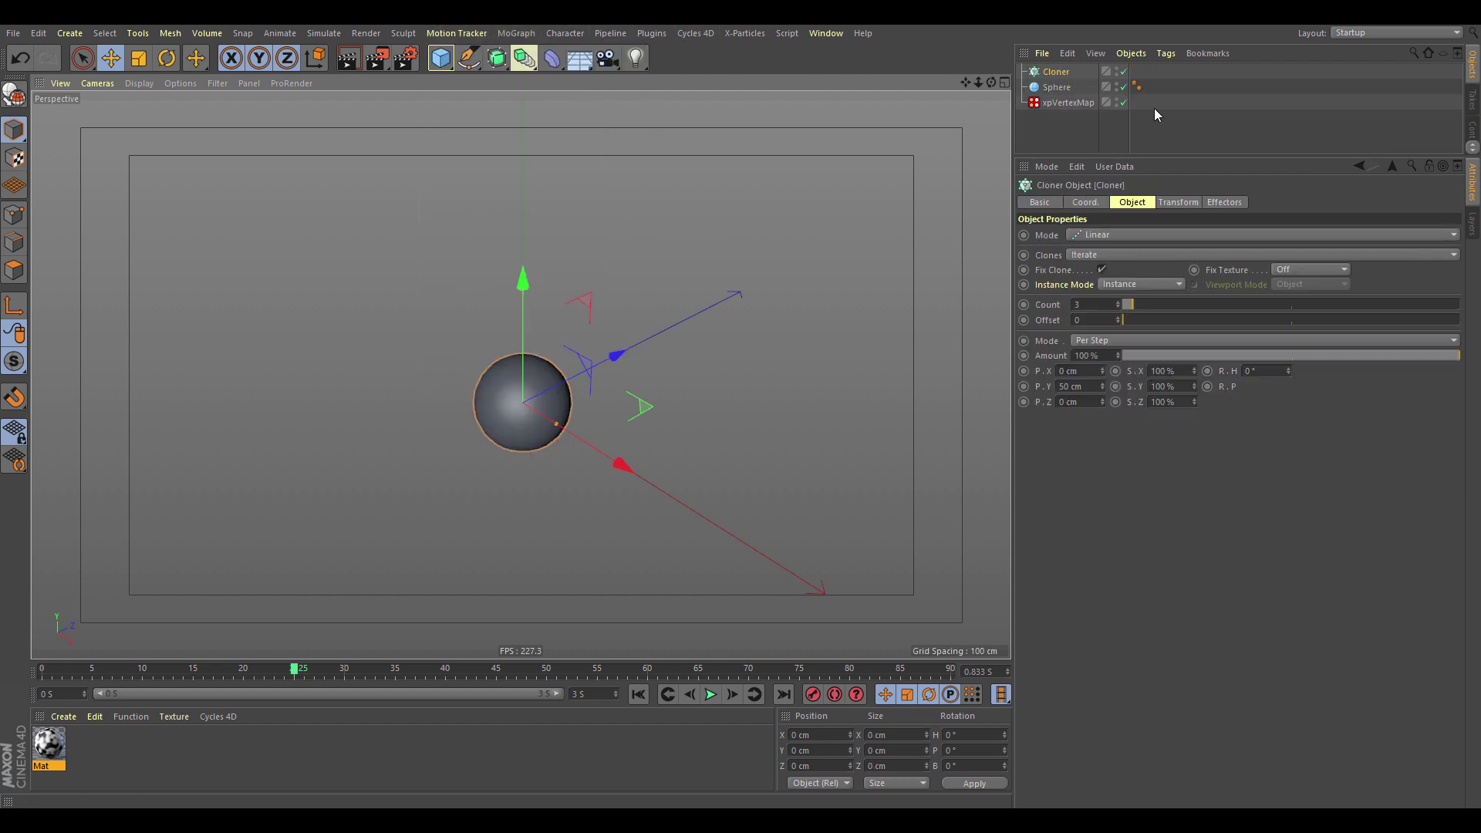
left_click_drag(1060, 87, 1118, 241)
left_click(1064, 102)
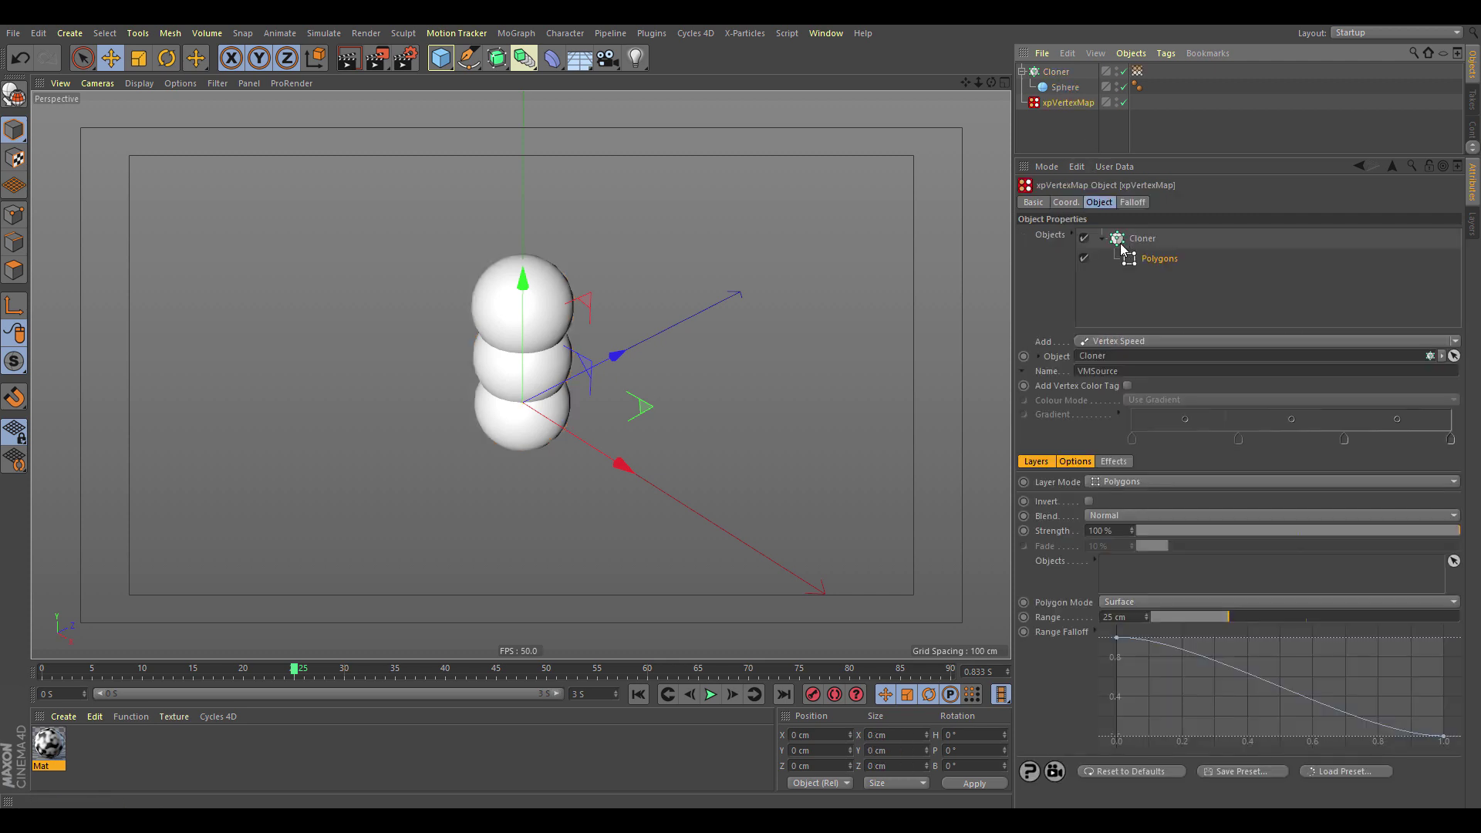
Display the Cloner's VMSource vertex map and change the xpVertexMap's layer mode from Polygons to Ambient Occlusion
left_click(1137, 72)
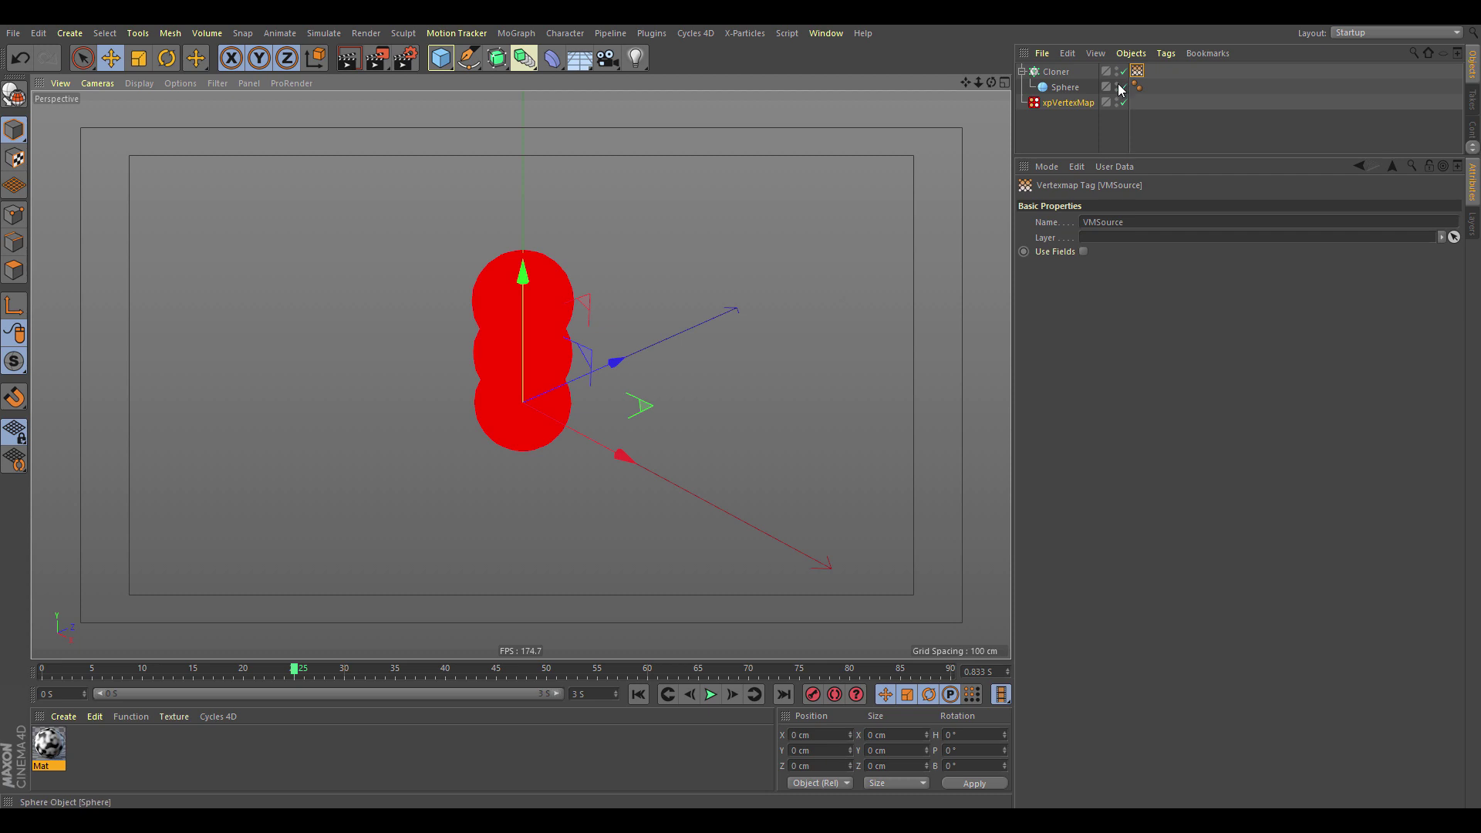
left_click(1072, 102)
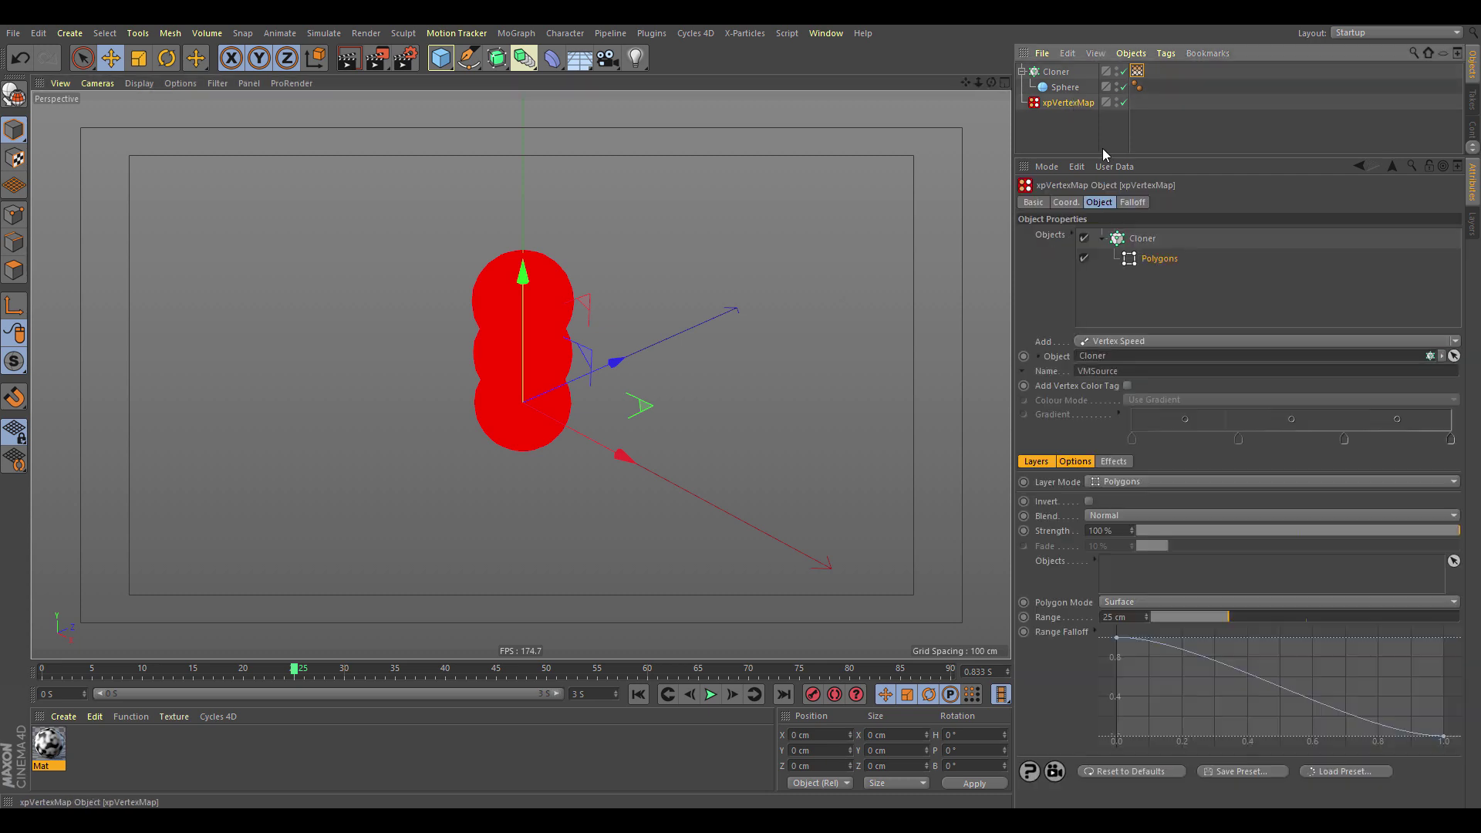
left_click(1126, 481)
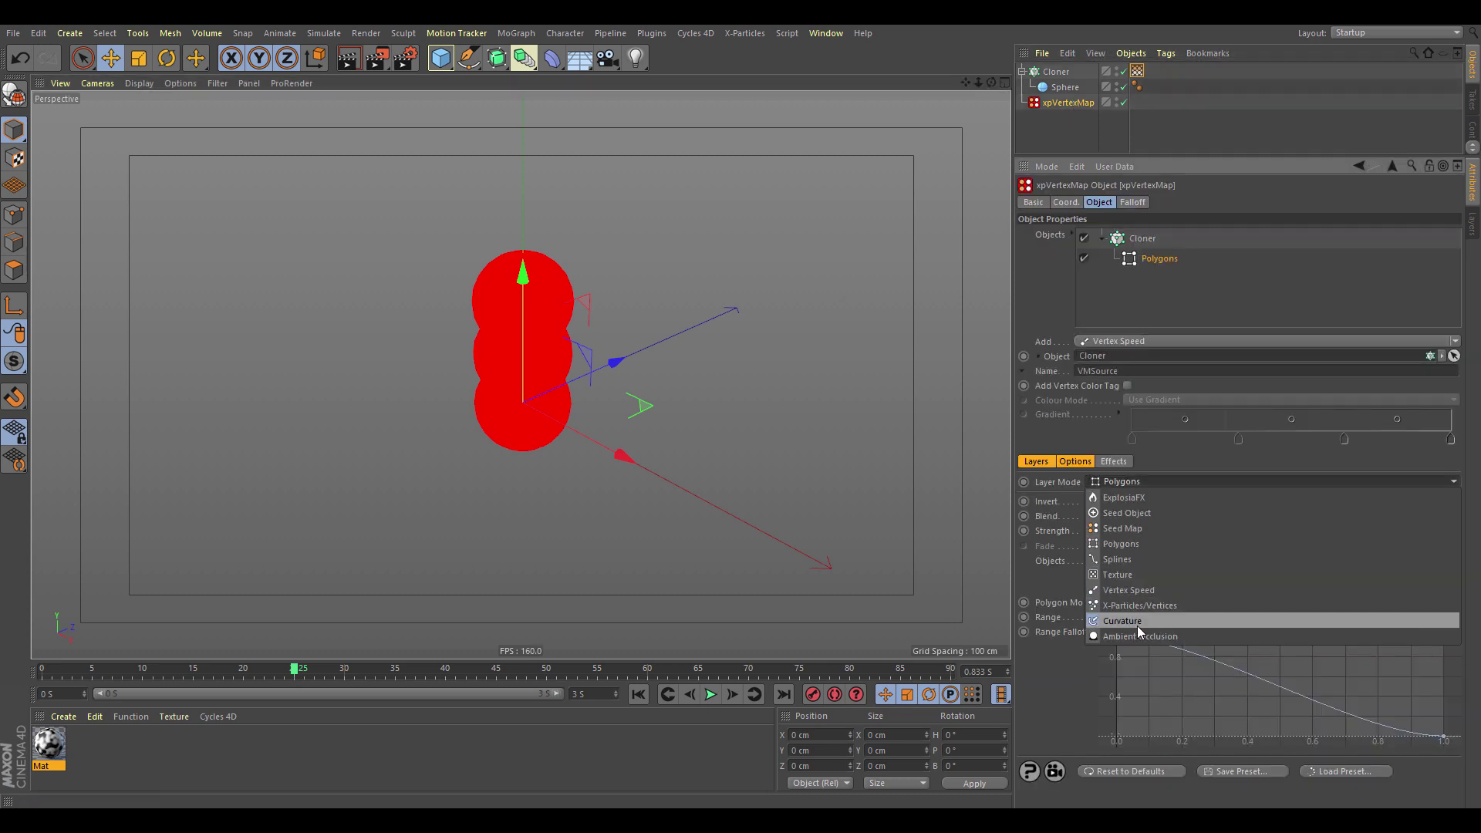
left_click(1139, 626)
left_click(1145, 481)
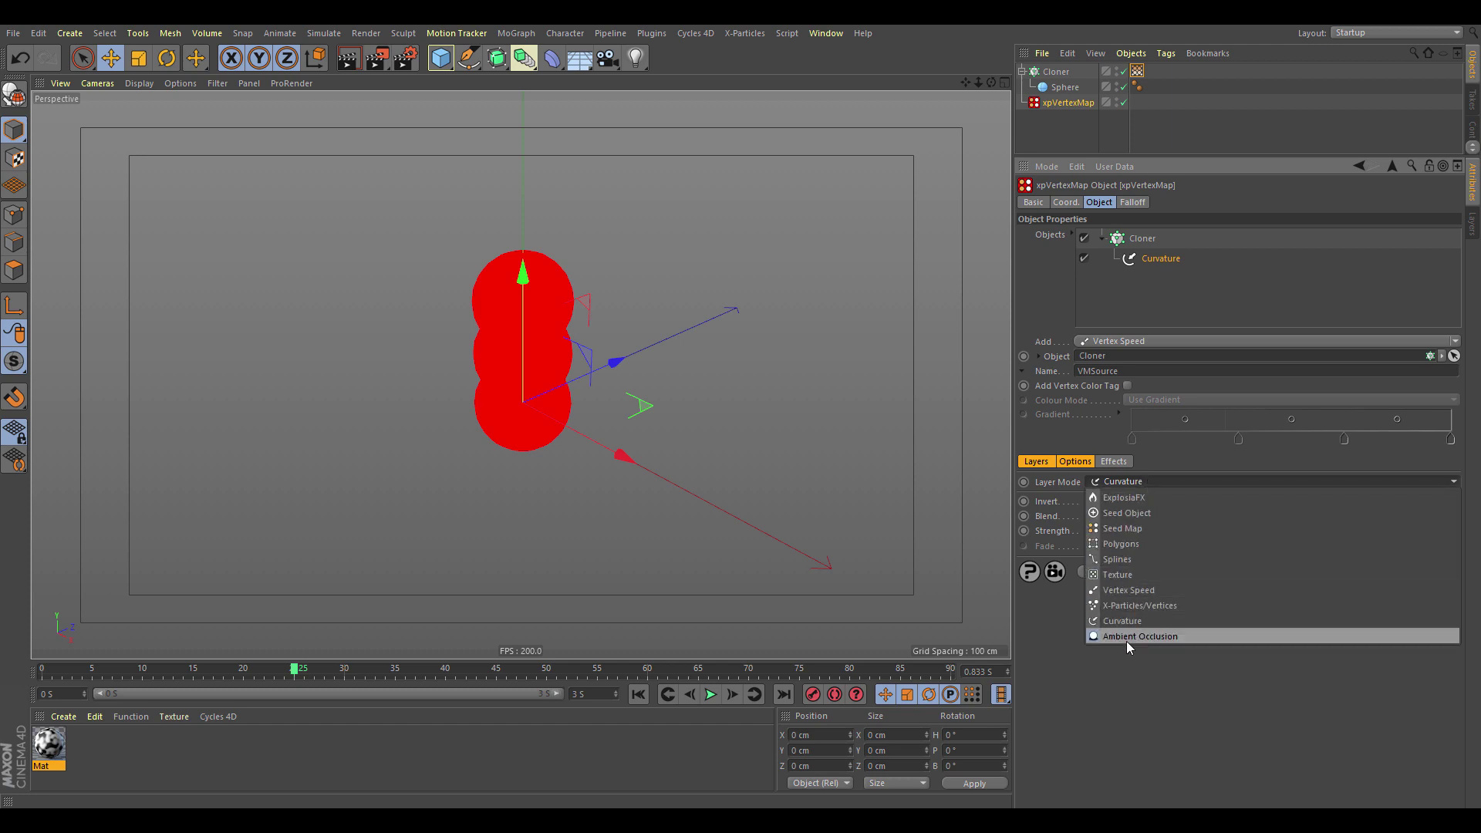
left_click(1126, 640)
left_click_drag(679, 472, 700, 436, "alt")
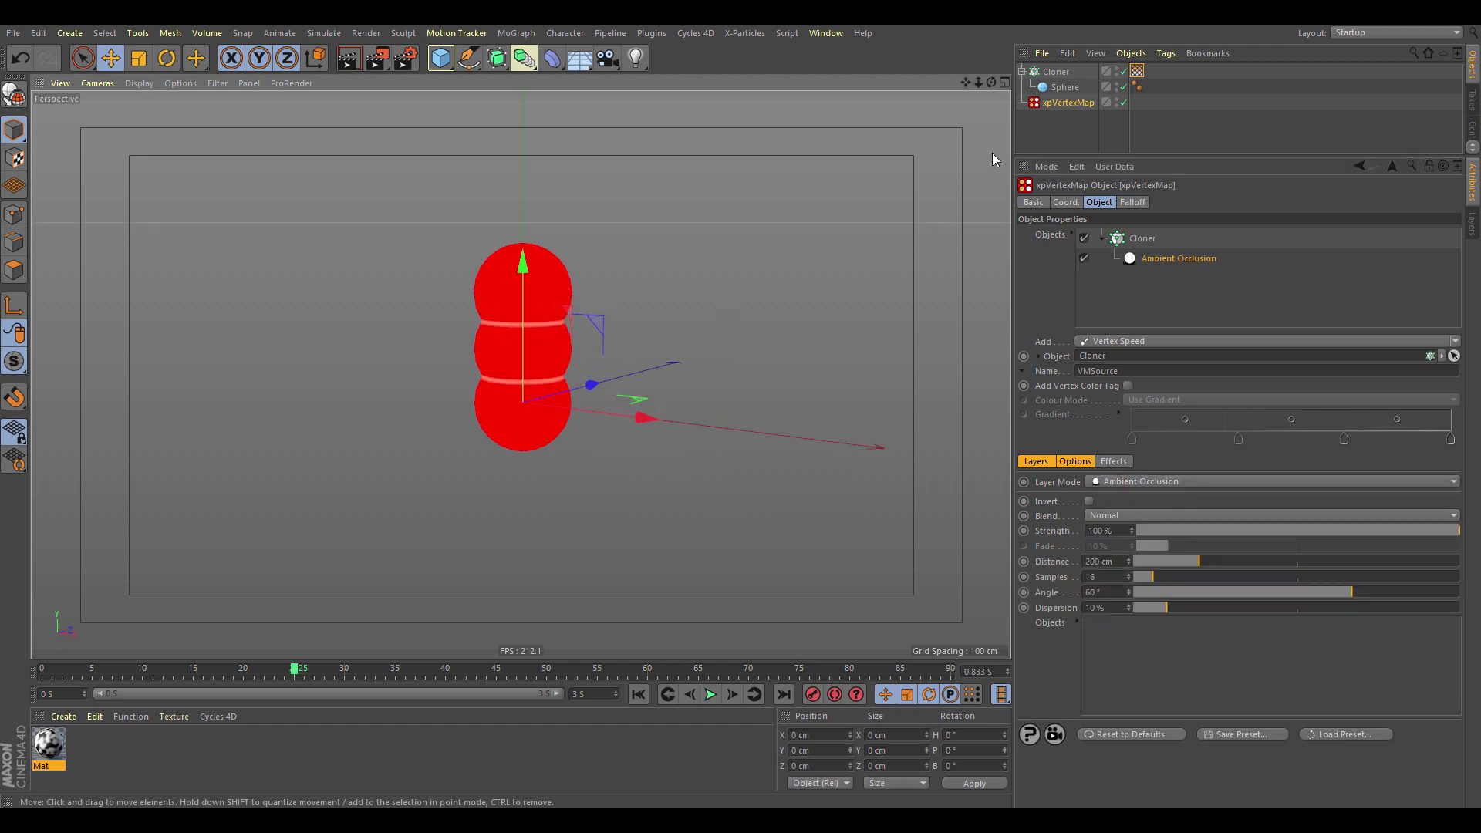
left_click_drag(502, 457, 594, 423, "alt")
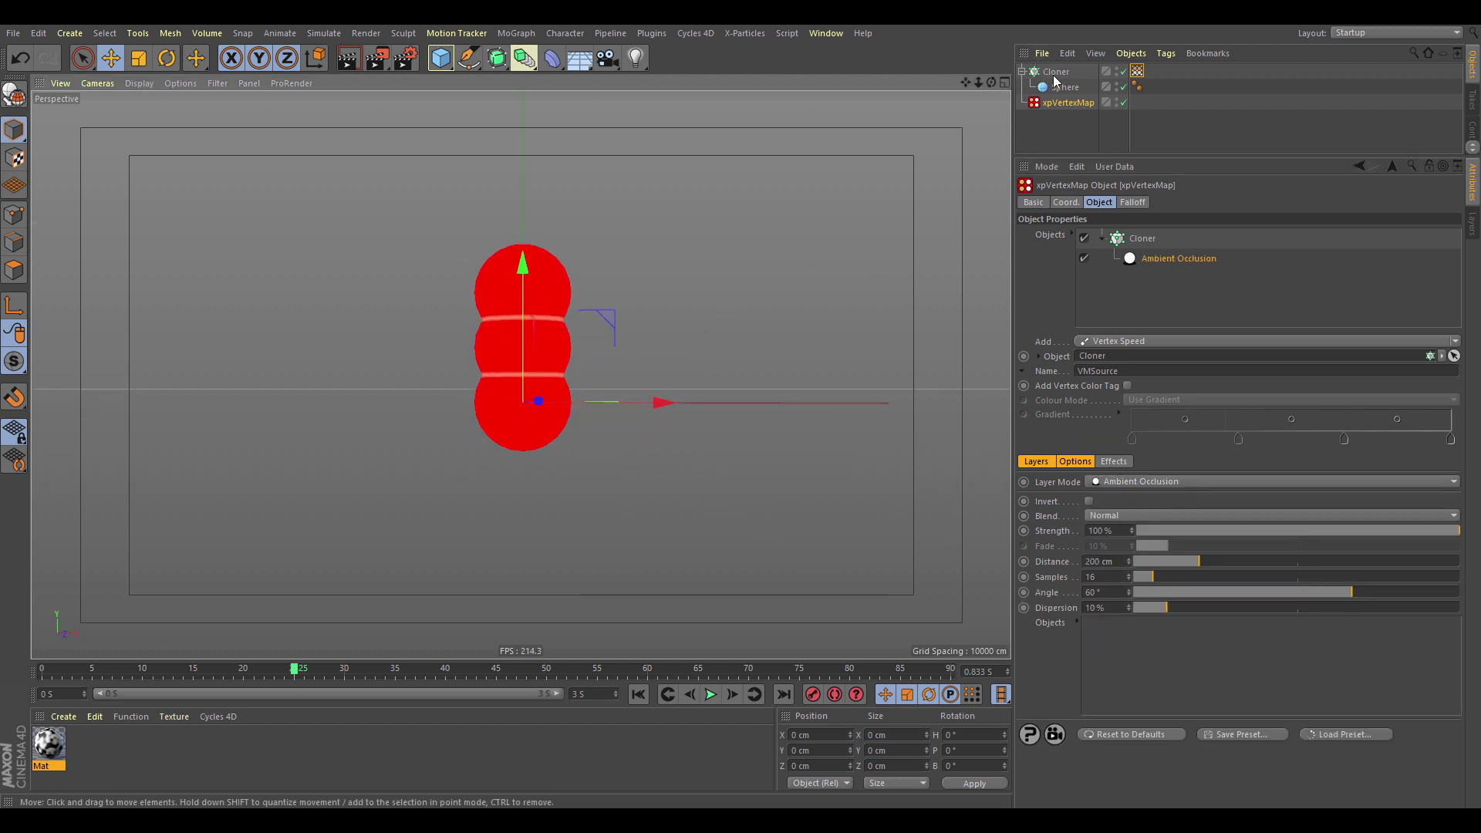
Increase the Cloner's count to 6 and reduce the clones' vertical spacing to 38 cm per step
left_click(1056, 71)
left_click_drag(1130, 302, 1142, 304)
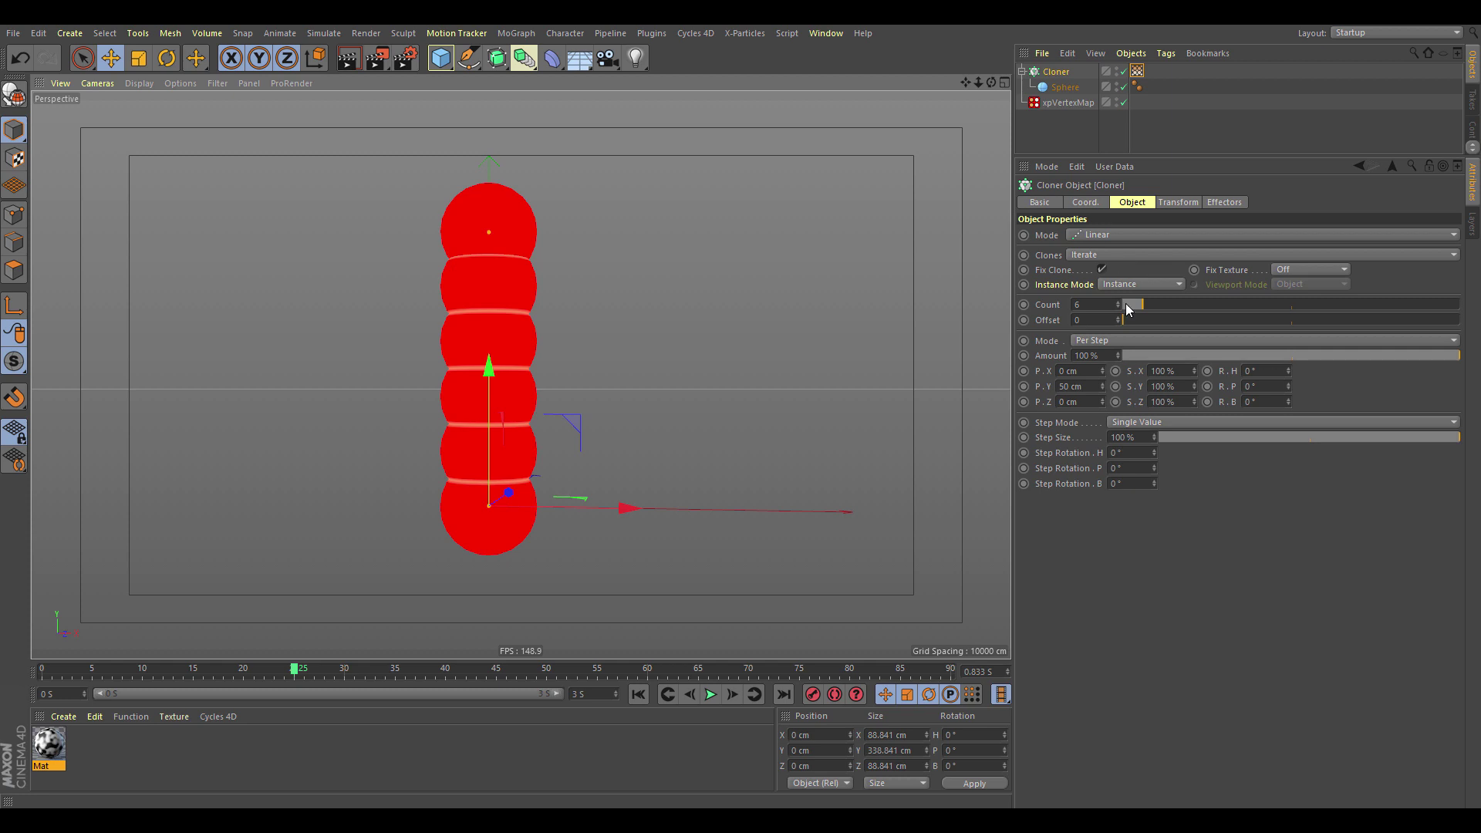
mouse_move(1103, 386)
left_mouse_down()
mouse_move(1105, 363)
mouse_move(1105, 397)
left_mouse_up()
left_click_drag(668, 331, 671, 364, "alt")
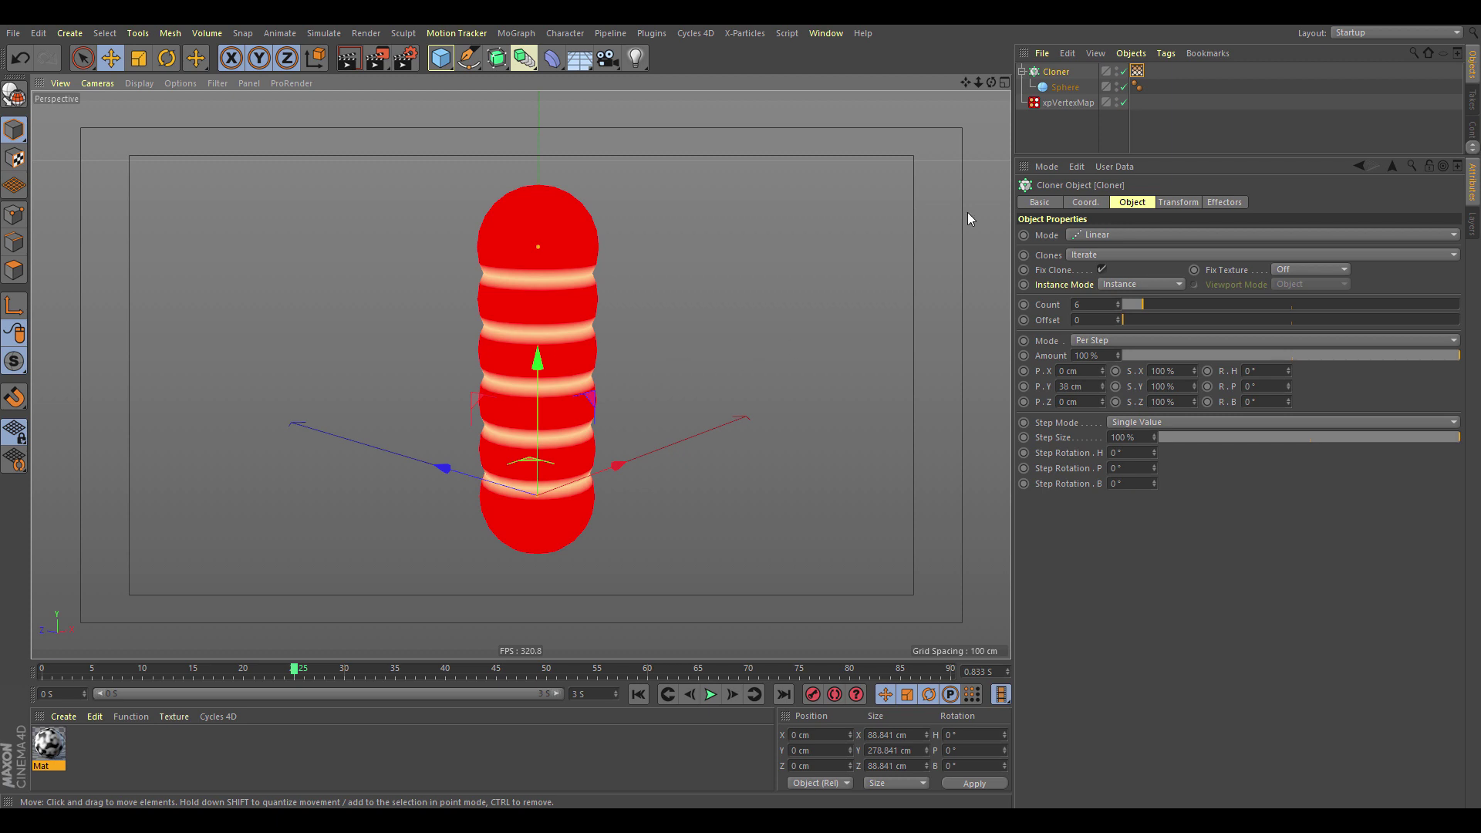